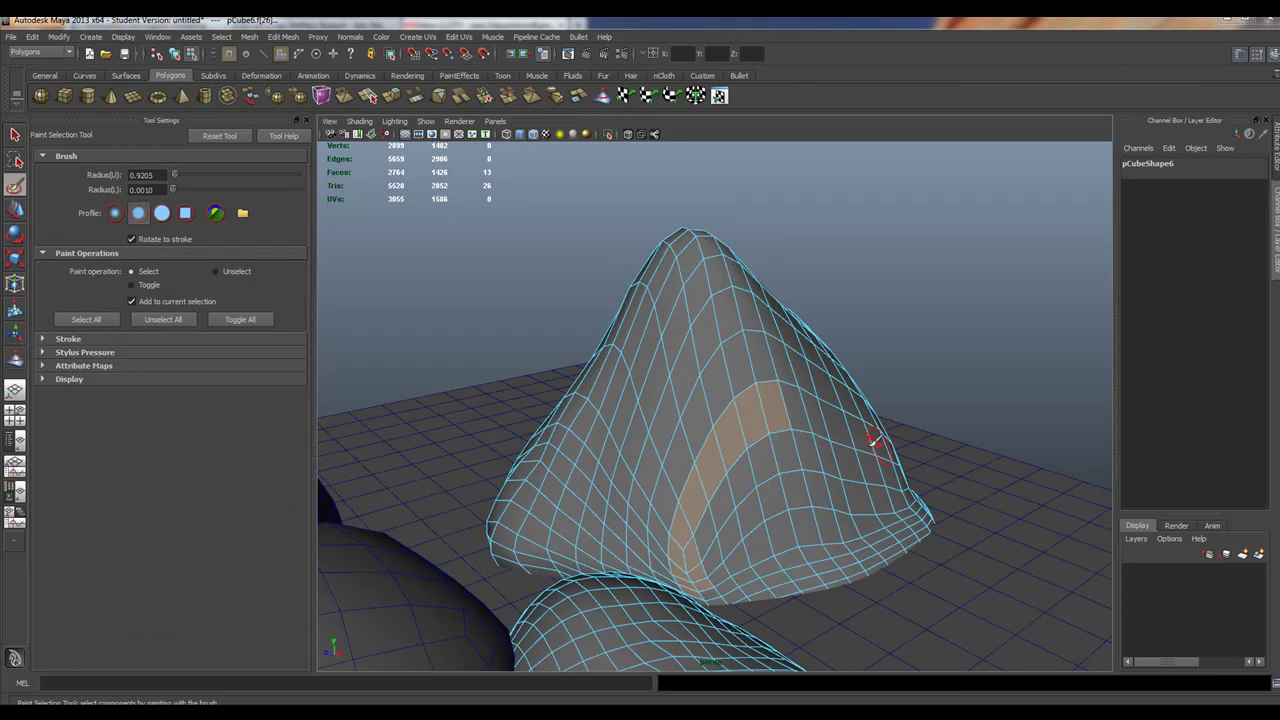
# - Paint-select all the faces of the lower front bulge on the tall rock, down to its base
pyautogui.moveTo(848, 490)
pyautogui.keyDown('alt'); pyautogui.mouseDown()
pyautogui.moveTo(786, 491)
pyautogui.moveTo(833, 489)
pyautogui.mouseUp(); pyautogui.keyUp('alt')
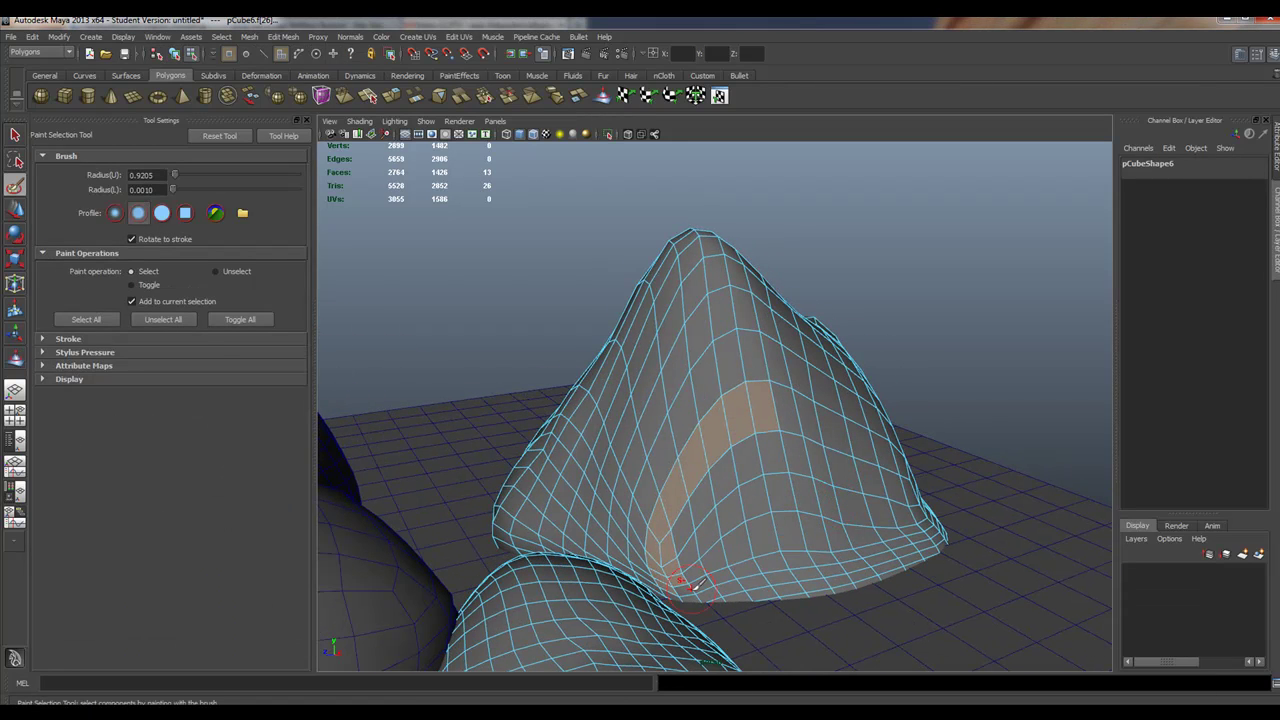
pyautogui.moveTo(695, 586)
pyautogui.mouseDown()
pyautogui.moveTo(717, 564)
pyautogui.moveTo(685, 522)
pyautogui.moveTo(698, 563)
pyautogui.moveTo(722, 480)
pyautogui.moveTo(741, 482)
pyautogui.moveTo(706, 508)
pyautogui.moveTo(792, 448)
pyautogui.moveTo(772, 442)
pyautogui.moveTo(821, 417)
pyautogui.moveTo(783, 409)
pyautogui.moveTo(843, 418)
pyautogui.moveTo(891, 446)
pyautogui.moveTo(928, 538)
pyautogui.moveTo(910, 521)
pyautogui.moveTo(928, 548)
pyautogui.moveTo(898, 534)
pyautogui.moveTo(897, 556)
pyautogui.moveTo(870, 475)
pyautogui.moveTo(844, 490)
pyautogui.moveTo(854, 493)
pyautogui.moveTo(844, 462)
pyautogui.moveTo(840, 500)
pyautogui.moveTo(812, 478)
pyautogui.moveTo(820, 537)
pyautogui.moveTo(743, 570)
pyautogui.moveTo(743, 589)
pyautogui.moveTo(771, 586)
pyautogui.moveTo(769, 554)
pyautogui.moveTo(814, 565)
pyautogui.mouseUp()
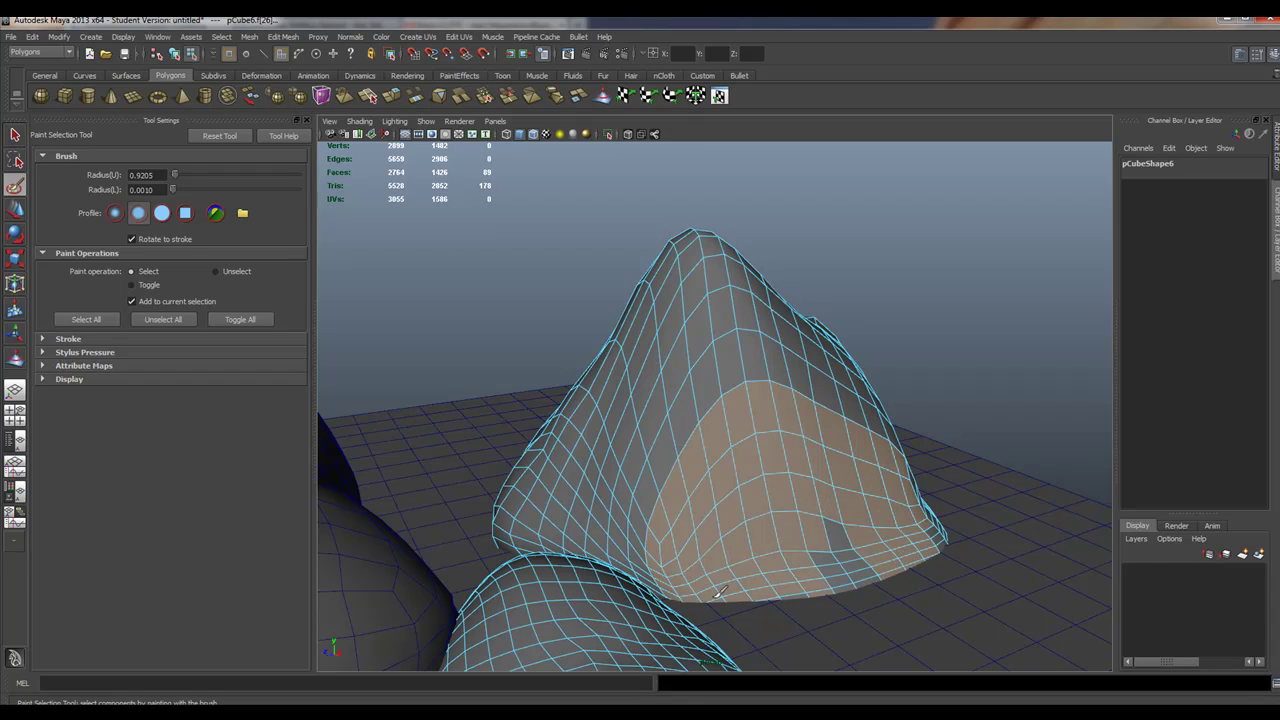
pyautogui.moveTo(718, 591)
pyautogui.mouseDown()
pyautogui.moveTo(839, 592)
pyautogui.moveTo(835, 539)
pyautogui.moveTo(868, 565)
pyautogui.mouseUp()
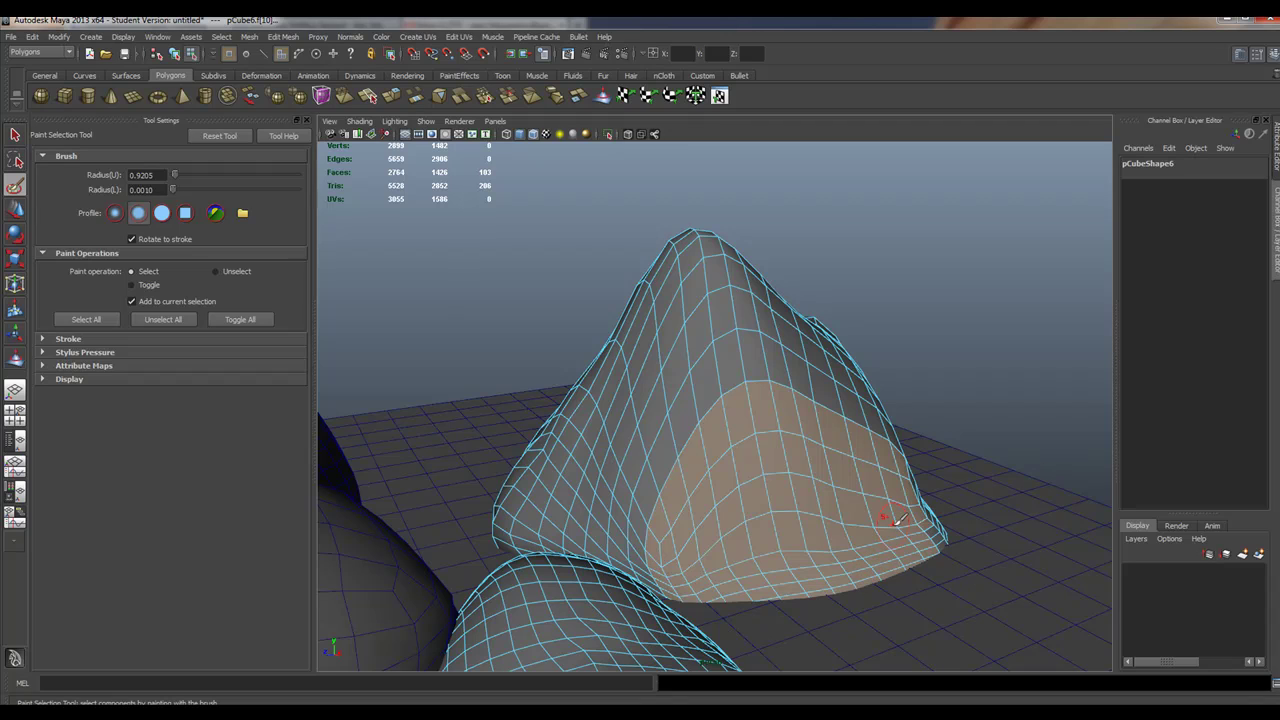
pyautogui.moveTo(897, 519)
pyautogui.keyDown('alt'); pyautogui.mouseDown()
pyautogui.moveTo(890, 560)
pyautogui.moveTo(905, 612)
pyautogui.moveTo(918, 600)
pyautogui.moveTo(903, 531)
pyautogui.moveTo(924, 590)
pyautogui.moveTo(729, 563)
pyautogui.moveTo(820, 529)
pyautogui.moveTo(663, 571)
pyautogui.moveTo(675, 561)
pyautogui.moveTo(540, 400)
pyautogui.mouseUp(); pyautogui.keyUp('alt')
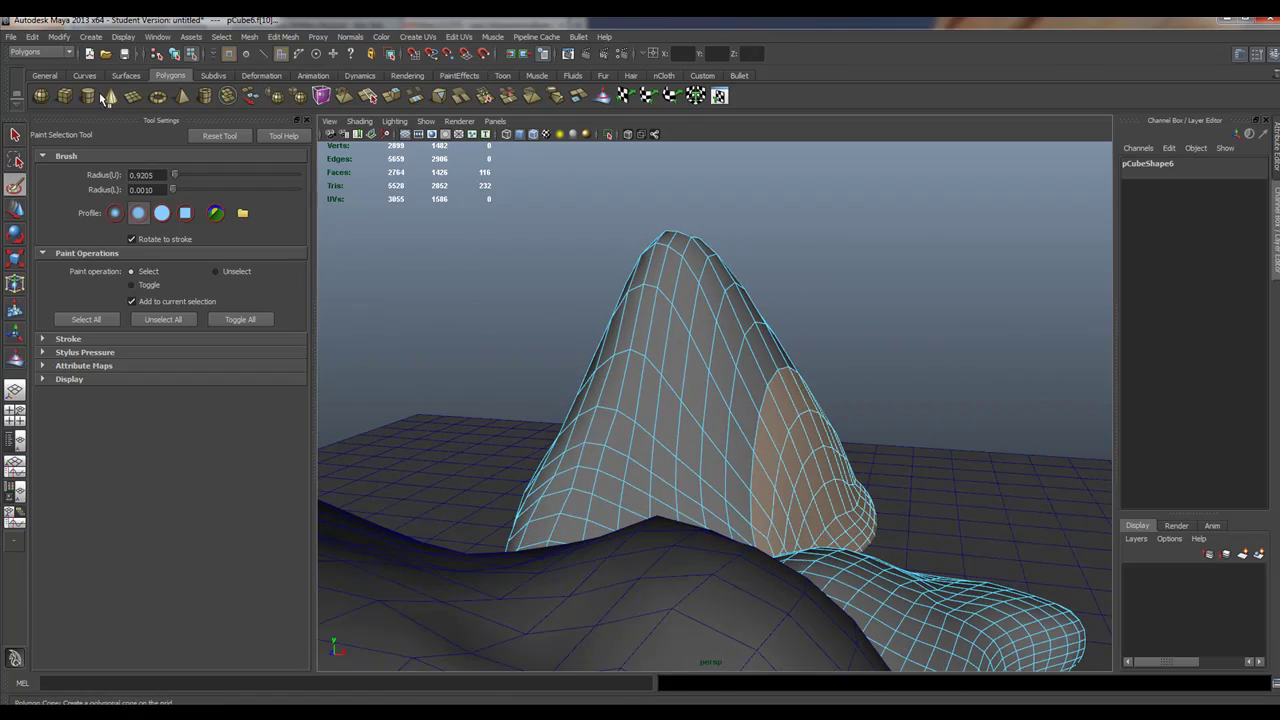
# - Extrude the selected bulge faces outward with a local Z translation of 0.515 and a local scale of 0.183
pyautogui.click(393, 96)
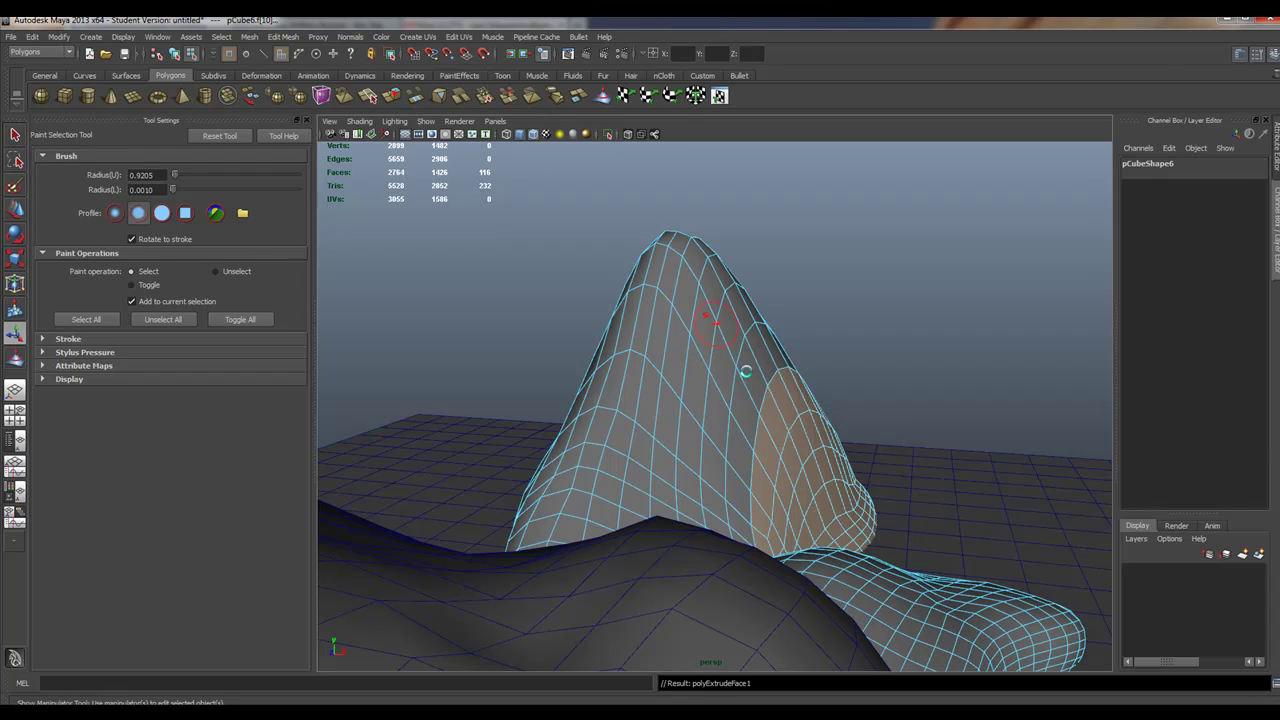
pyautogui.moveTo(900, 566); pyautogui.dragTo(845, 567)
pyautogui.keyDown('alt'); pyautogui.moveTo(820, 435); pyautogui.dragTo(640, 415); pyautogui.keyUp('alt')
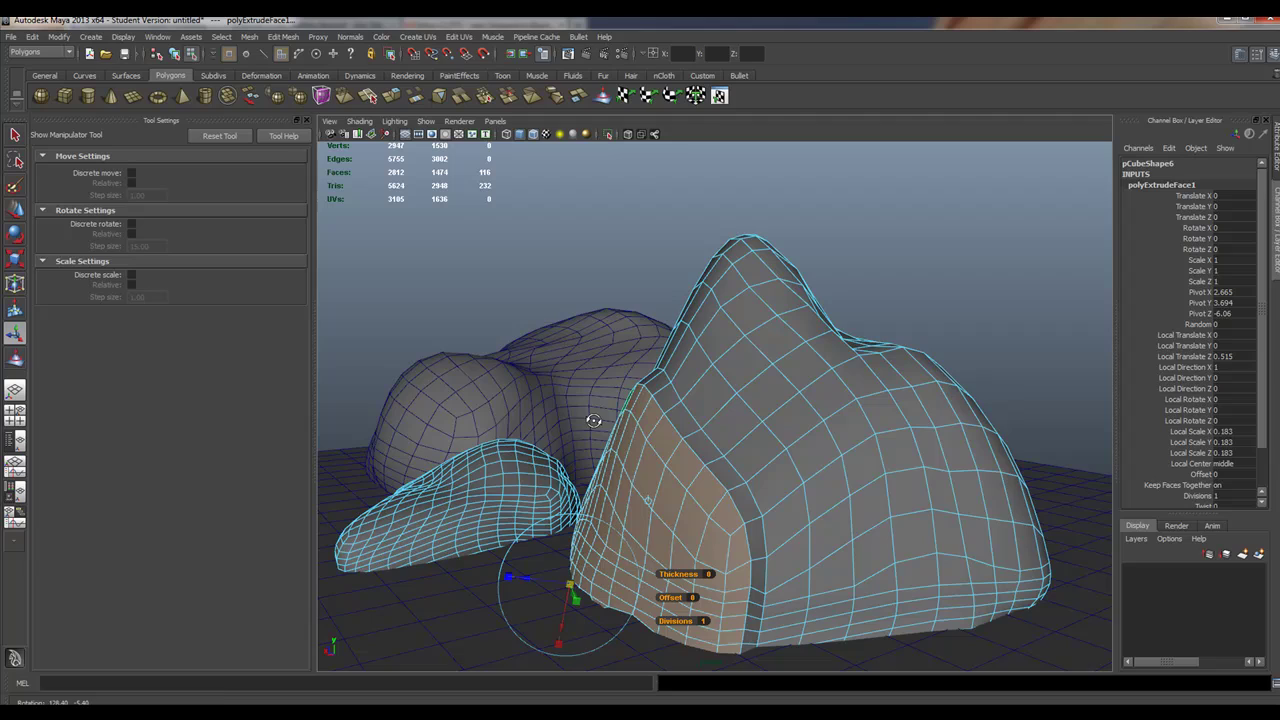
pyautogui.keyDown('alt'); pyautogui.moveTo(640, 415); pyautogui.dragTo(648, 411, button='right'); pyautogui.keyUp('alt')
pyautogui.keyDown('alt'); pyautogui.moveTo(648, 411); pyautogui.dragTo(615, 400); pyautogui.keyUp('alt')
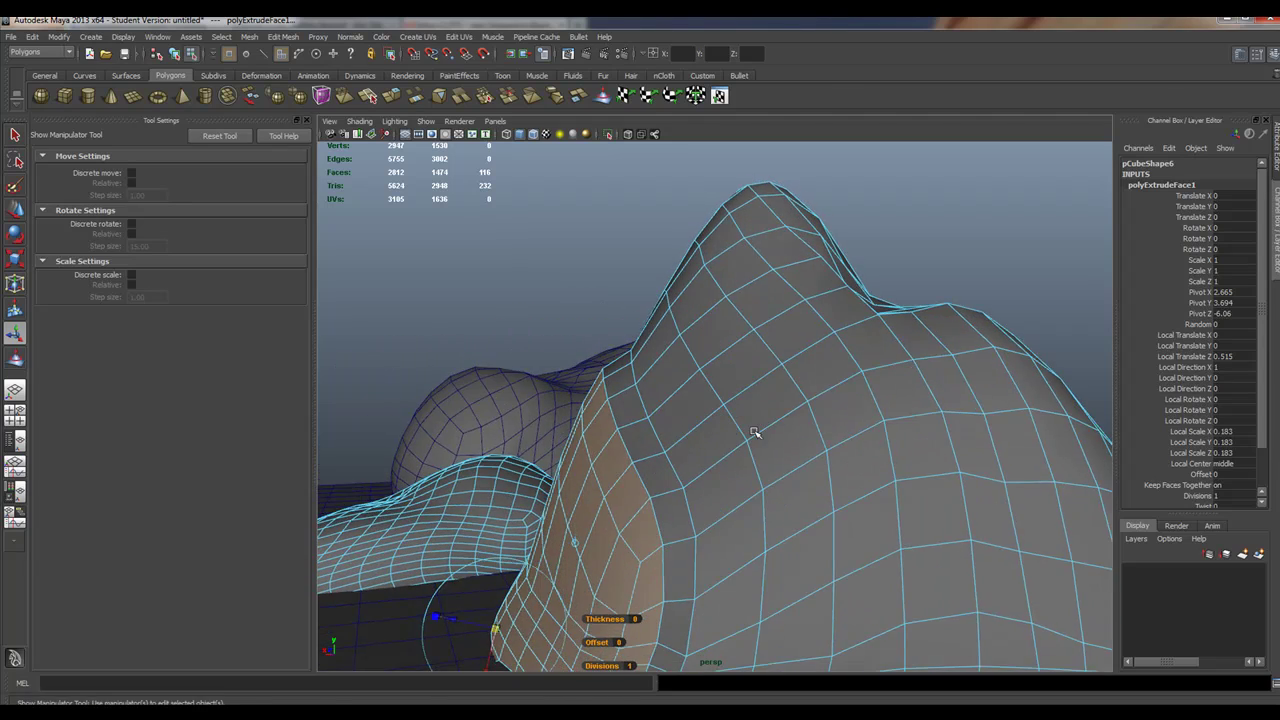
pyautogui.keyDown('alt'); pyautogui.moveTo(615, 400); pyautogui.dragTo(593, 390, button='right'); pyautogui.keyUp('alt')
pyautogui.keyDown('alt'); pyautogui.moveTo(593, 390); pyautogui.dragTo(640, 416); pyautogui.keyUp('alt')
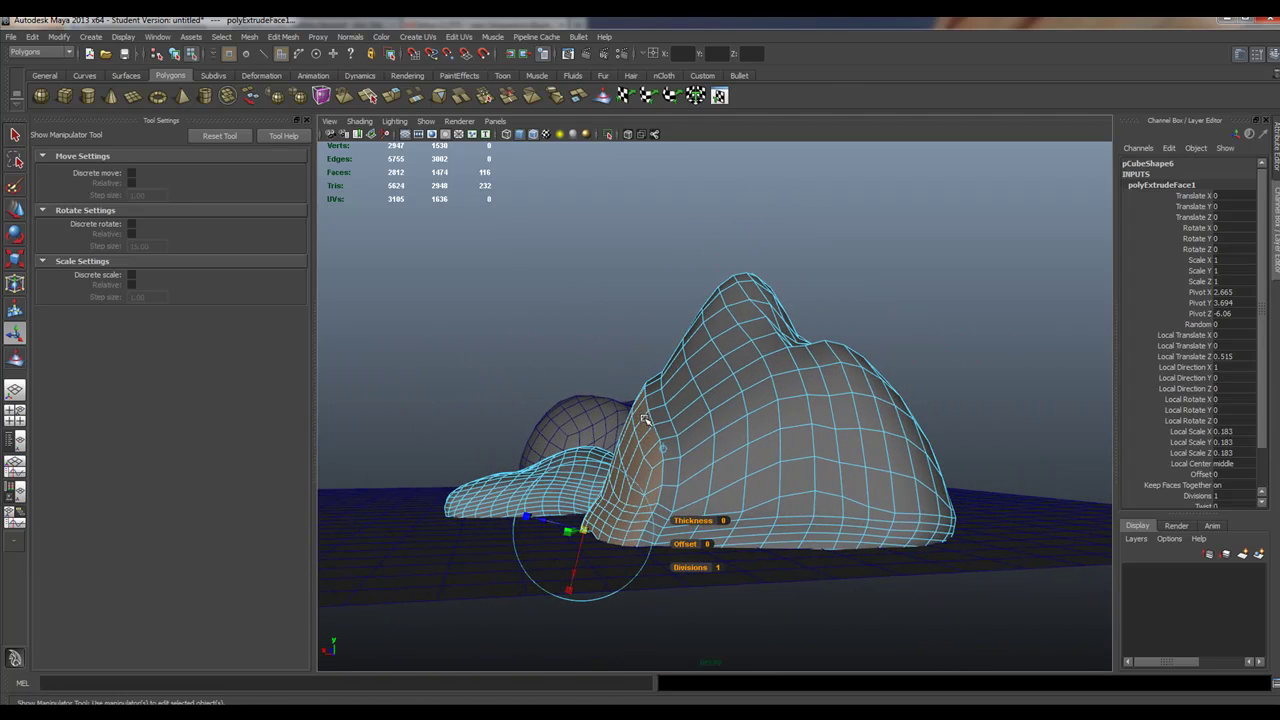
# - Select only the tall rock and box-select the faces around its extruded bulge
pyautogui.rightClick(705, 380)
pyautogui.moveTo(520, 322); pyautogui.dragTo(690, 545)
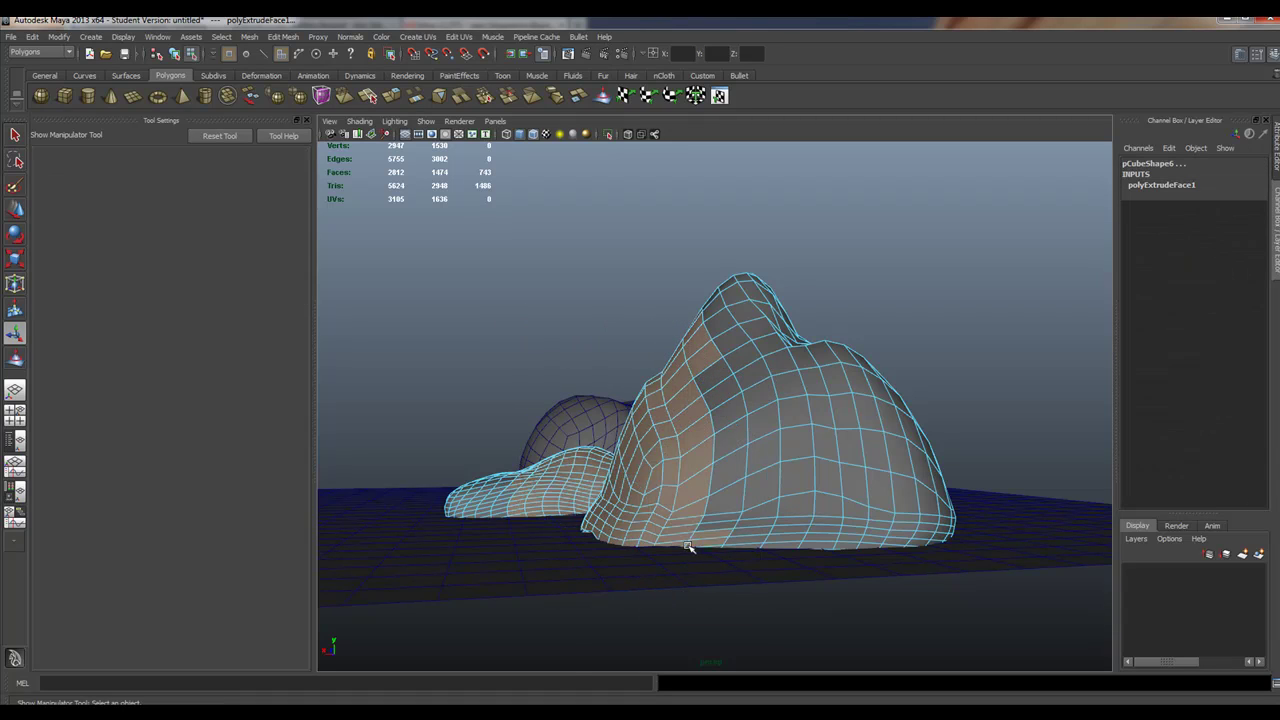
pyautogui.moveTo(518, 481); pyautogui.dragTo(586, 456, button='right')
pyautogui.click(514, 473)
pyautogui.click(706, 442)
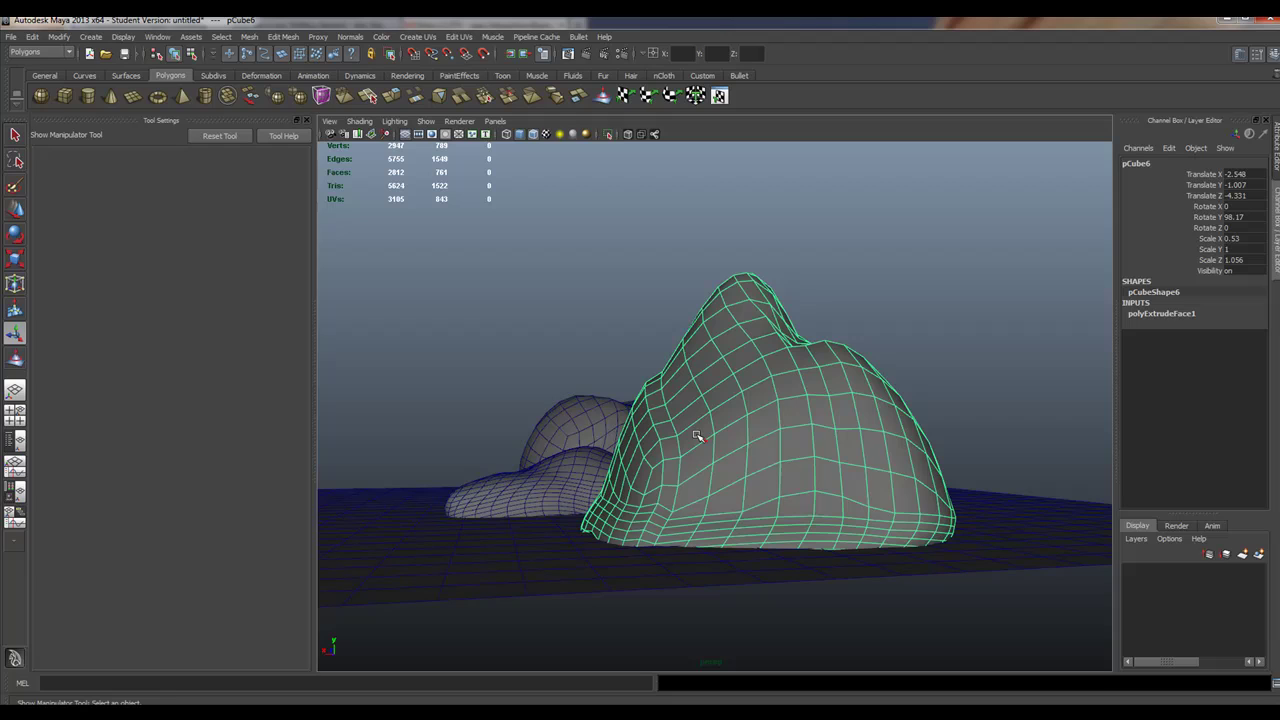
pyautogui.rightClick(688, 429)
pyautogui.click(689, 461)
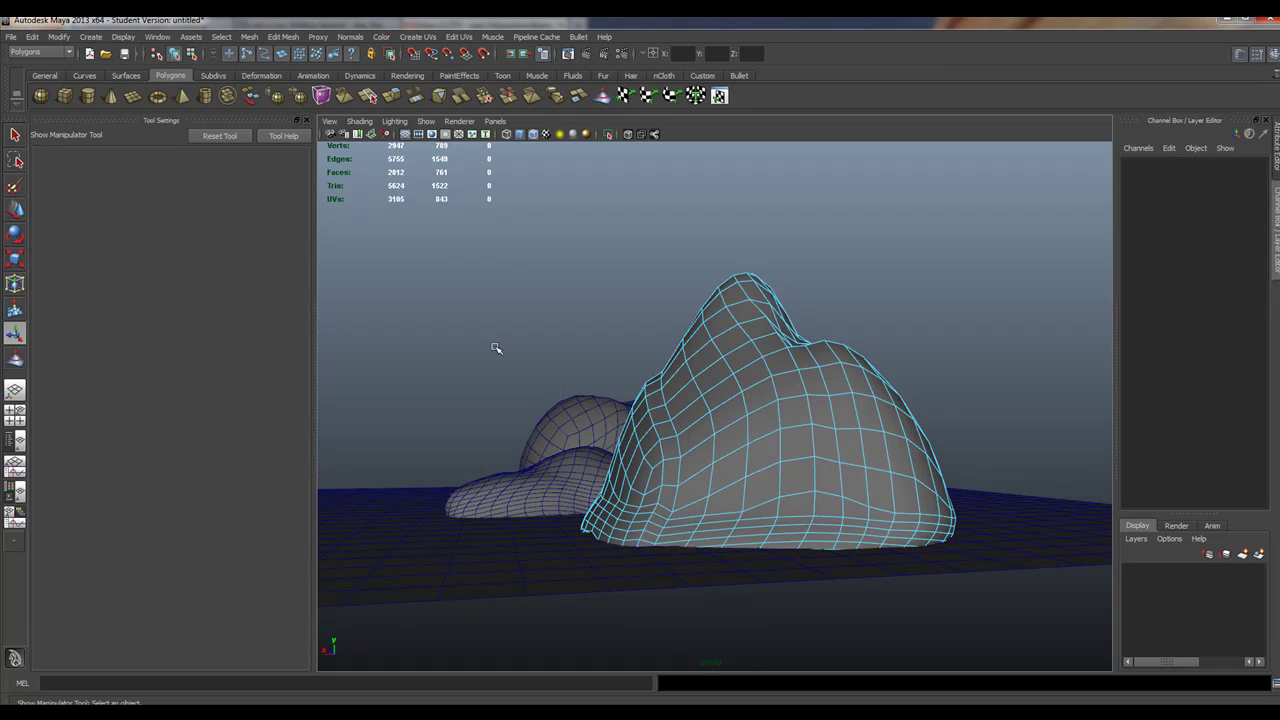
pyautogui.moveTo(512, 360); pyautogui.dragTo(680, 551)
# - Paint-deselect the stray faces on the far side of the rock, keeping the bulge and its surrounding faces
pyautogui.keyDown('alt'); pyautogui.moveTo(514, 471); pyautogui.dragTo(722, 510); pyautogui.keyUp('alt')
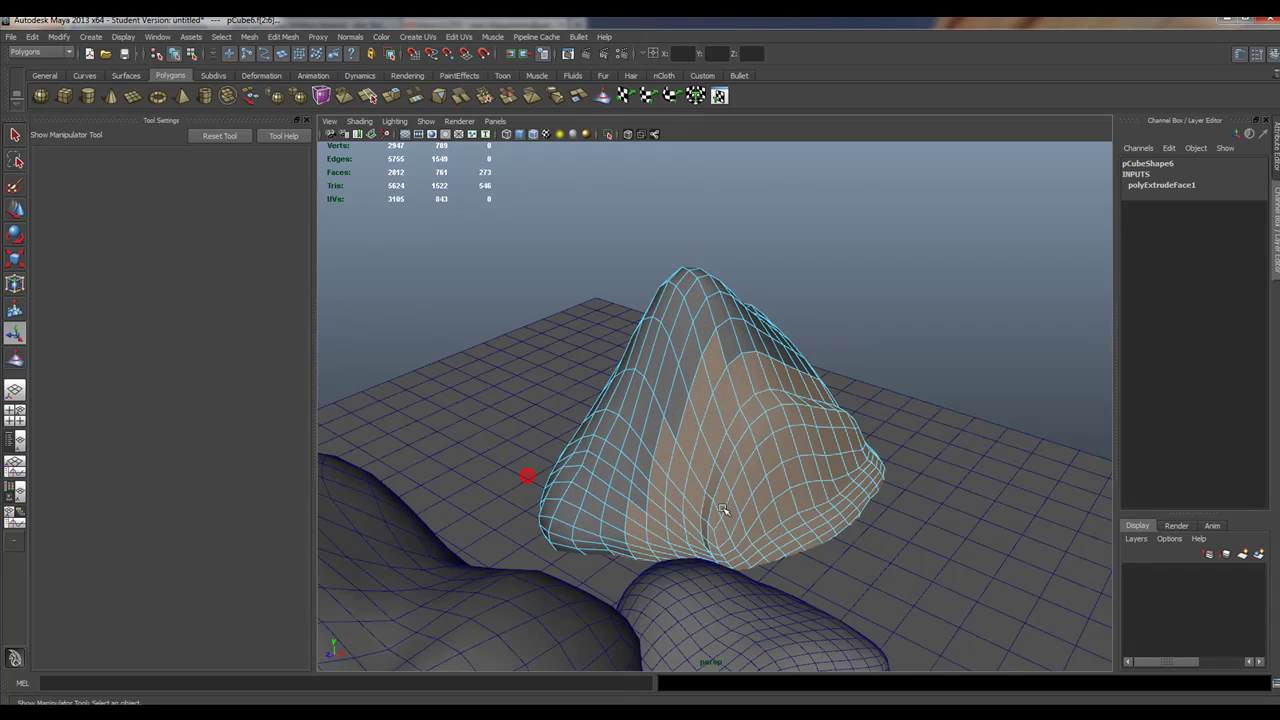
pyautogui.click(14, 188)
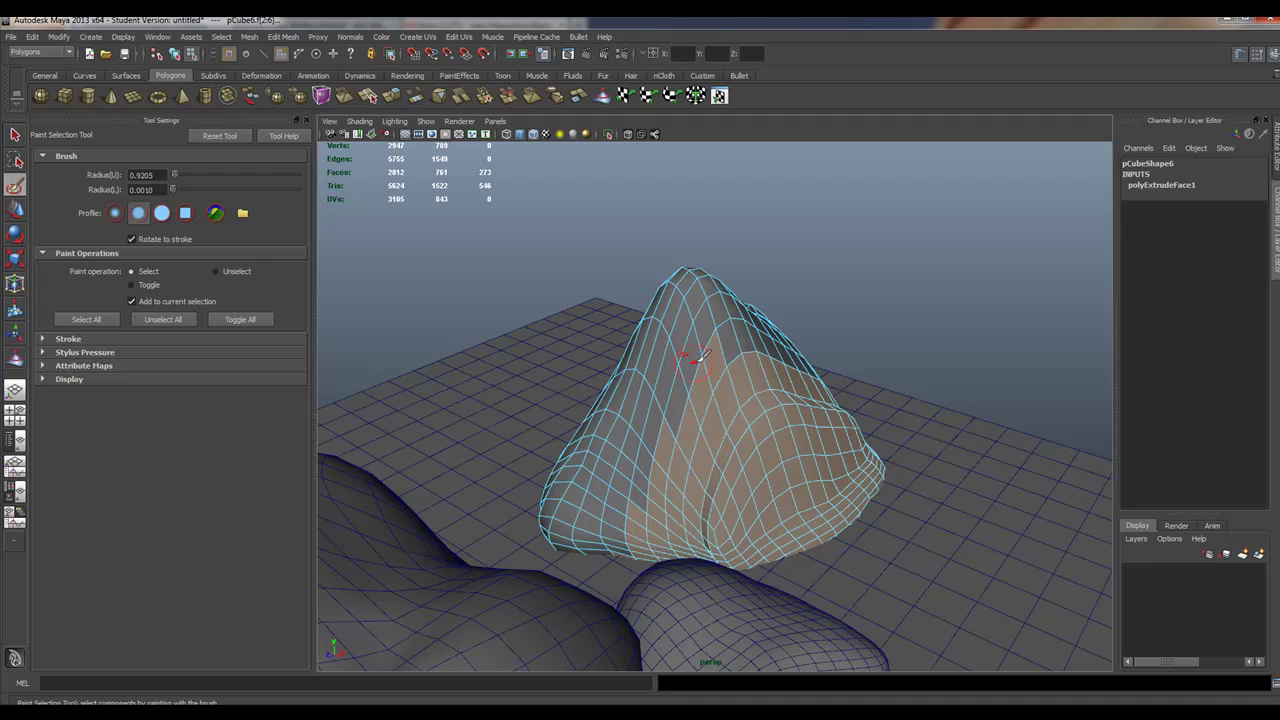
pyautogui.moveTo(716, 347)
pyautogui.keyDown('ctrl'); pyautogui.mouseDown()
pyautogui.moveTo(660, 537)
pyautogui.moveTo(628, 522)
pyautogui.moveTo(631, 559)
pyautogui.moveTo(631, 502)
pyautogui.mouseUp(); pyautogui.keyUp('ctrl')
pyautogui.keyDown('ctrl'); pyautogui.moveTo(672, 561); pyautogui.dragTo(680, 453); pyautogui.keyUp('ctrl')
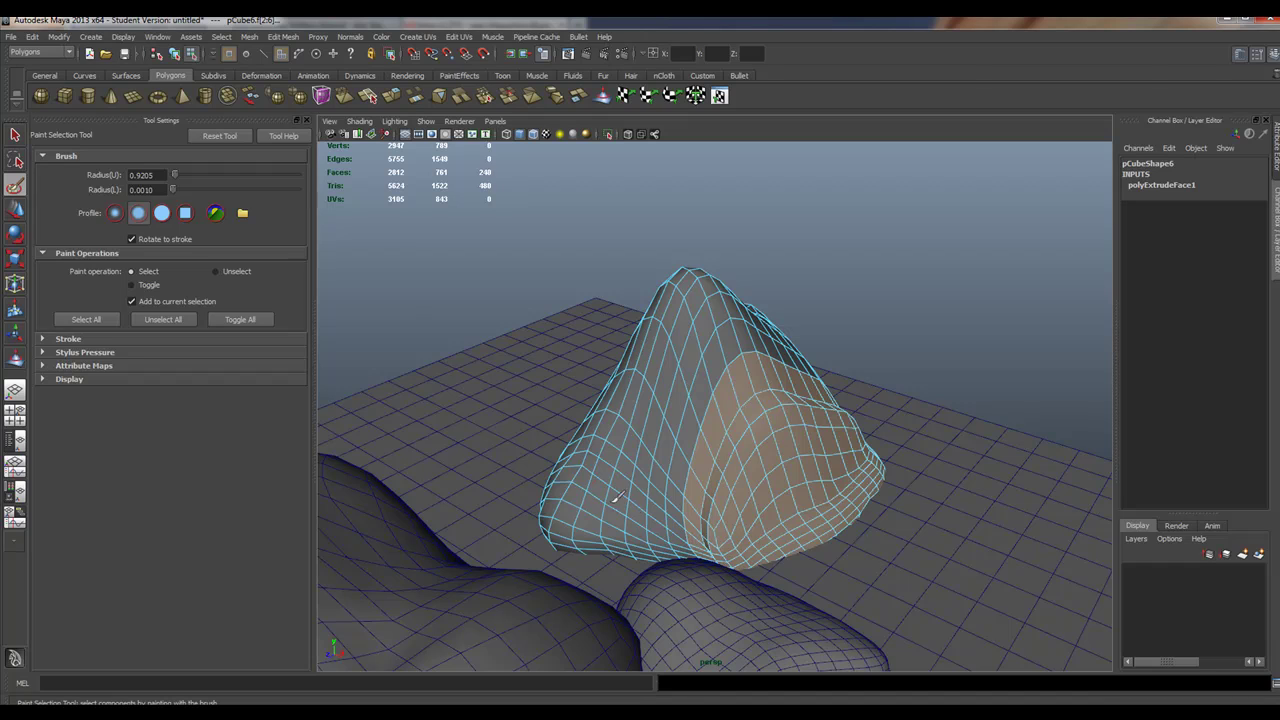
pyautogui.keyDown('alt'); pyautogui.moveTo(770, 393); pyautogui.dragTo(553, 374); pyautogui.keyUp('alt')
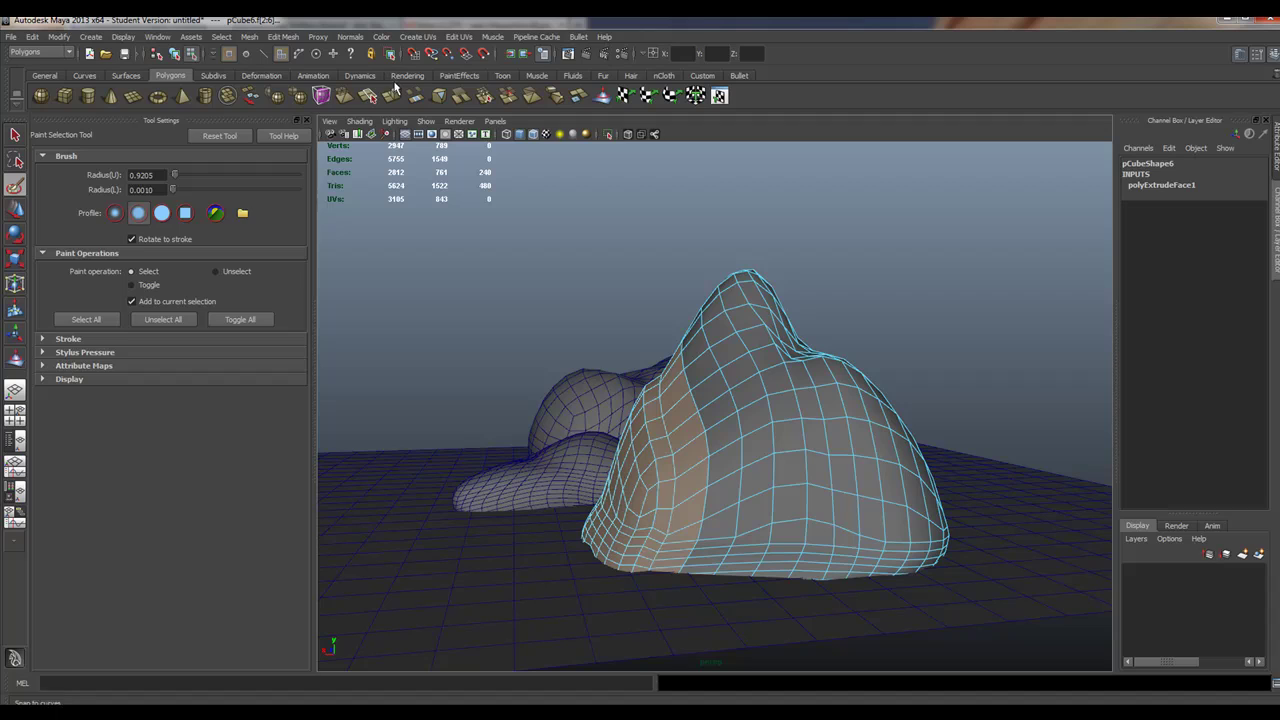
# - Extrude the selected faces with a local Z translation of 0.303 and a local scale of 0.1
pyautogui.click(393, 96)
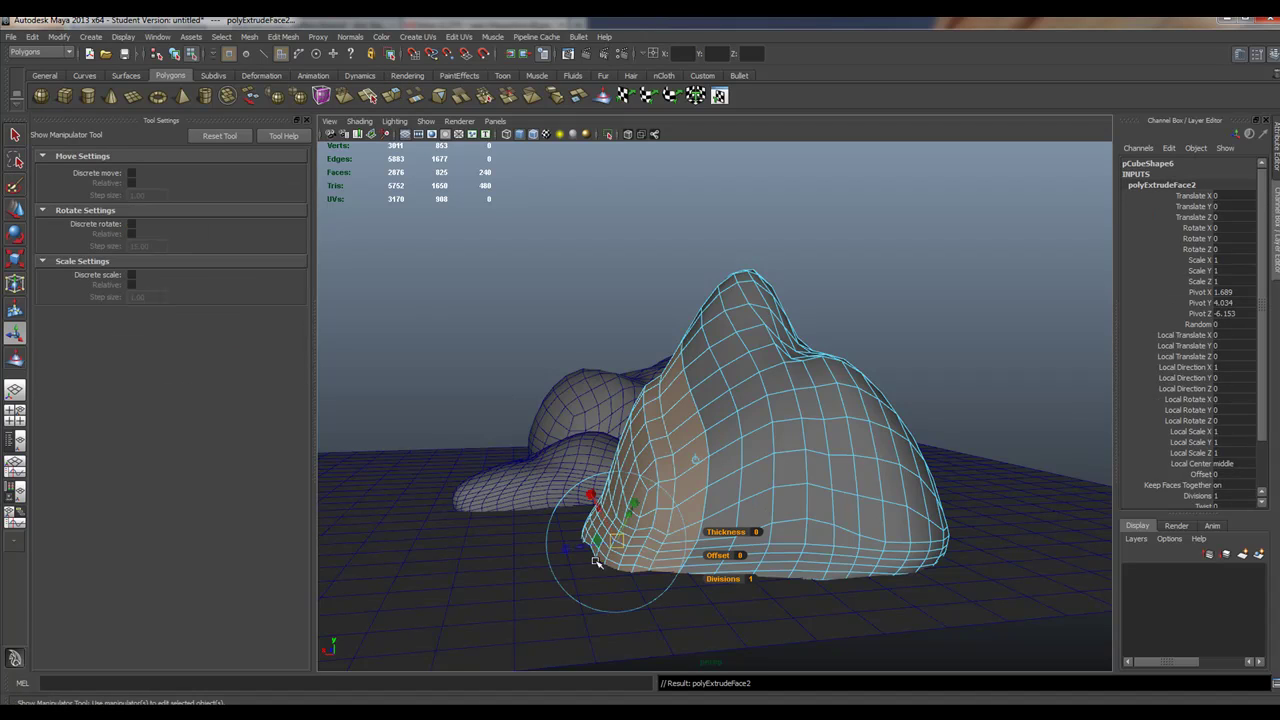
pyautogui.moveTo(578, 558)
pyautogui.mouseDown()
pyautogui.moveTo(566, 543)
pyautogui.moveTo(600, 548)
pyautogui.moveTo(570, 560)
pyautogui.mouseUp()
pyautogui.click(607, 528)
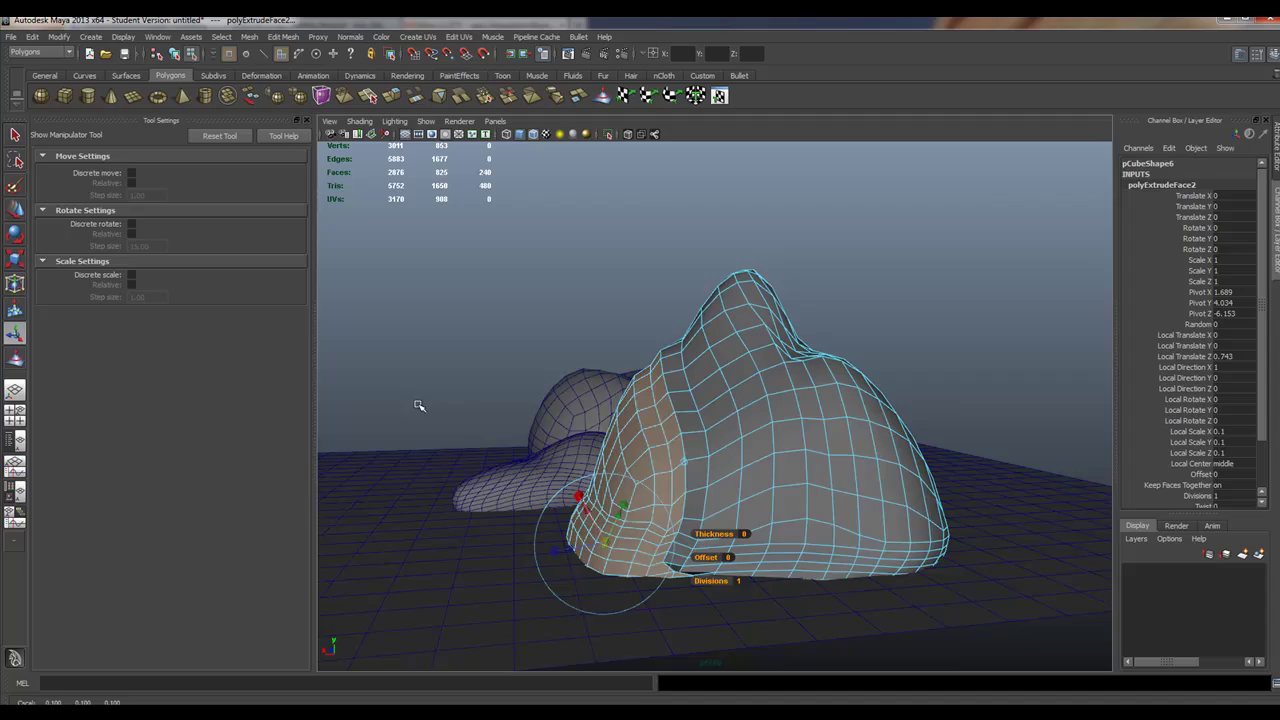
pyautogui.moveTo(419, 405)
pyautogui.keyDown('alt'); pyautogui.mouseDown()
pyautogui.moveTo(567, 420)
pyautogui.moveTo(443, 434)
pyautogui.moveTo(437, 414)
pyautogui.mouseUp(); pyautogui.keyUp('alt')
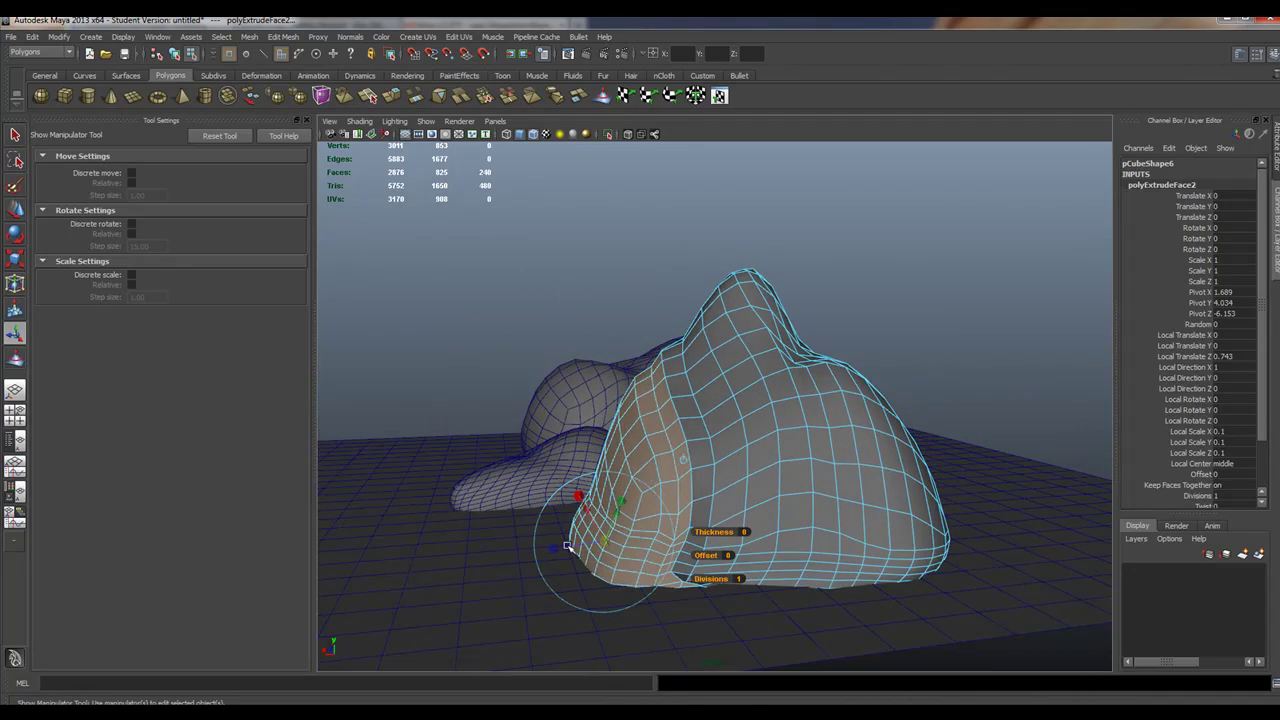
pyautogui.moveTo(566, 546); pyautogui.dragTo(572, 546)
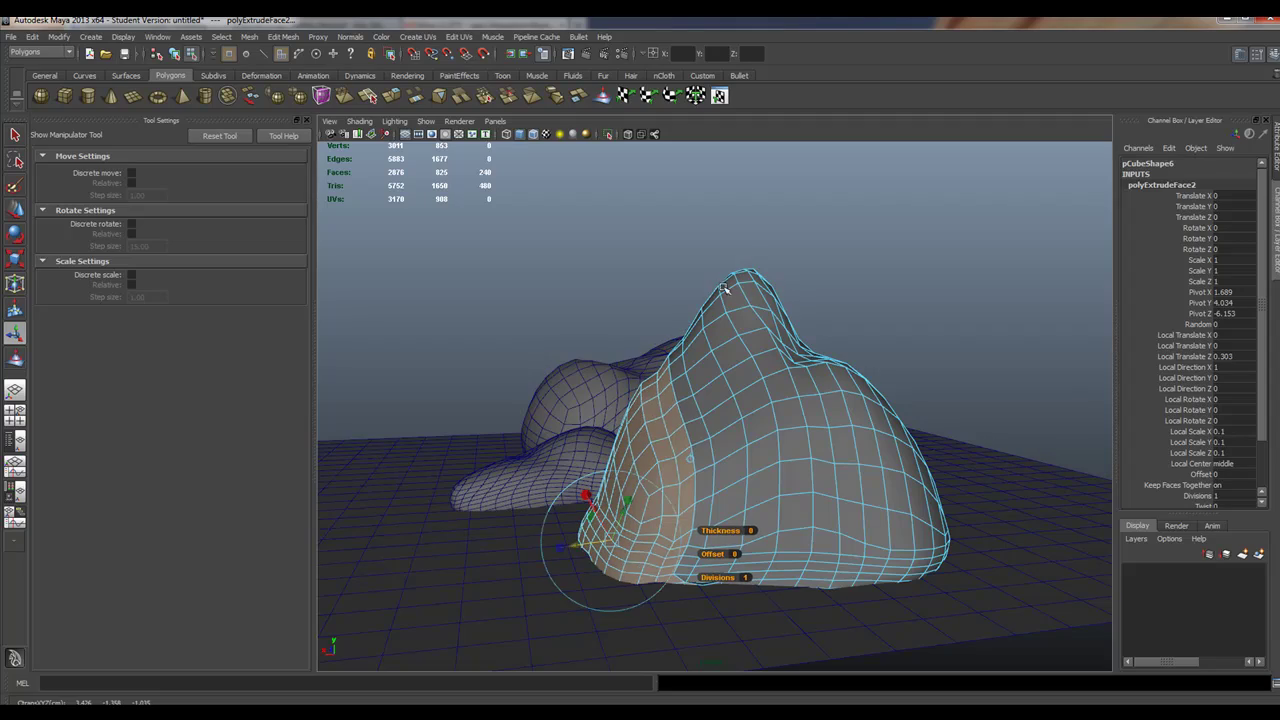
# - Inspect the extruded ledge around the rock and return the rock to object mode
pyautogui.keyDown('alt'); pyautogui.moveTo(722, 288); pyautogui.dragTo(783, 313); pyautogui.keyUp('alt')
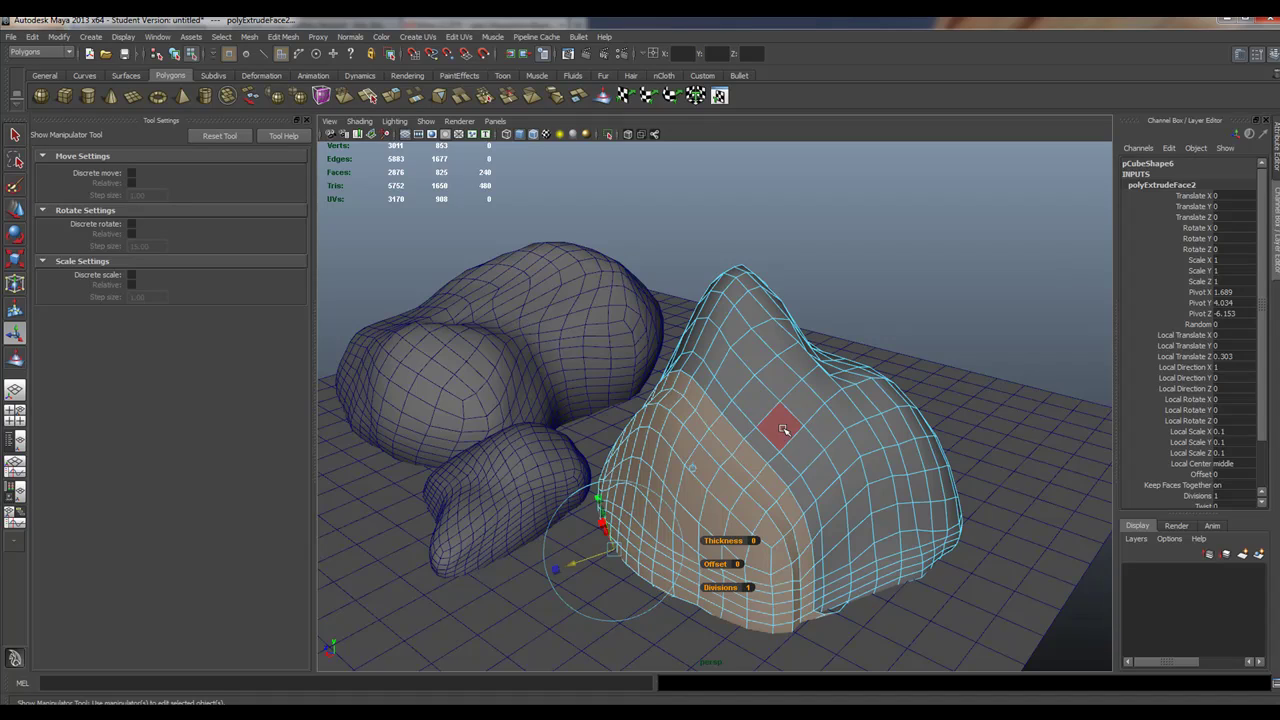
pyautogui.keyDown('alt'); pyautogui.moveTo(783, 430); pyautogui.dragTo(737, 423); pyautogui.keyUp('alt')
pyautogui.keyDown('alt'); pyautogui.moveTo(737, 423); pyautogui.dragTo(863, 429, button='right'); pyautogui.keyUp('alt')
pyautogui.keyDown('alt'); pyautogui.moveTo(863, 429); pyautogui.dragTo(931, 423); pyautogui.keyUp('alt')
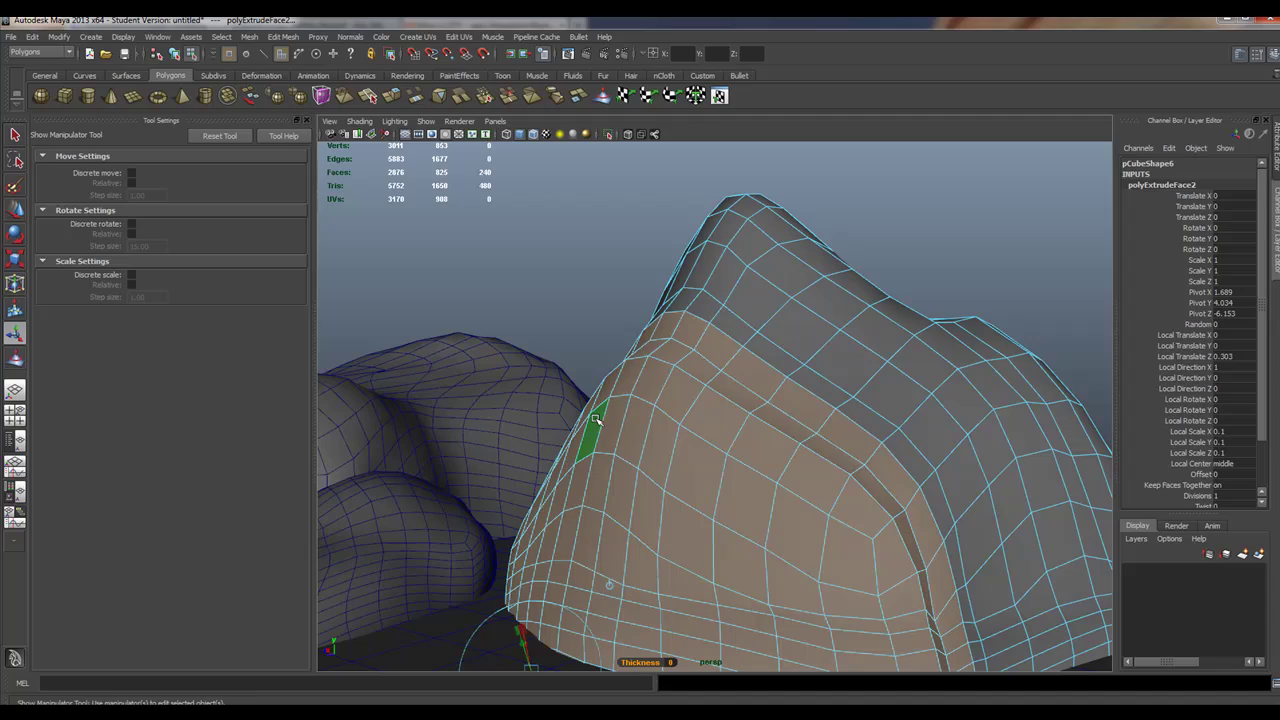
pyautogui.keyDown('alt'); pyautogui.moveTo(960, 560); pyautogui.dragTo(996, 543); pyautogui.keyUp('alt')
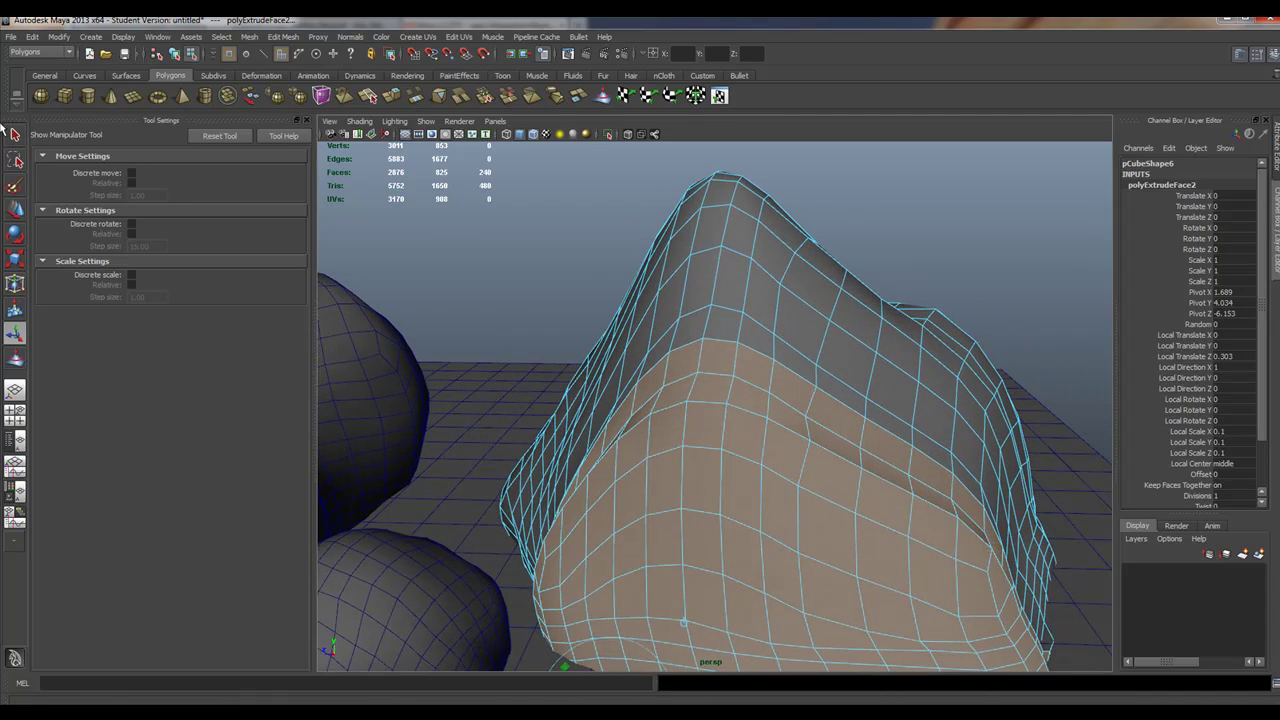
pyautogui.click(15, 134)
pyautogui.moveTo(794, 300); pyautogui.dragTo(818, 285, button='right')
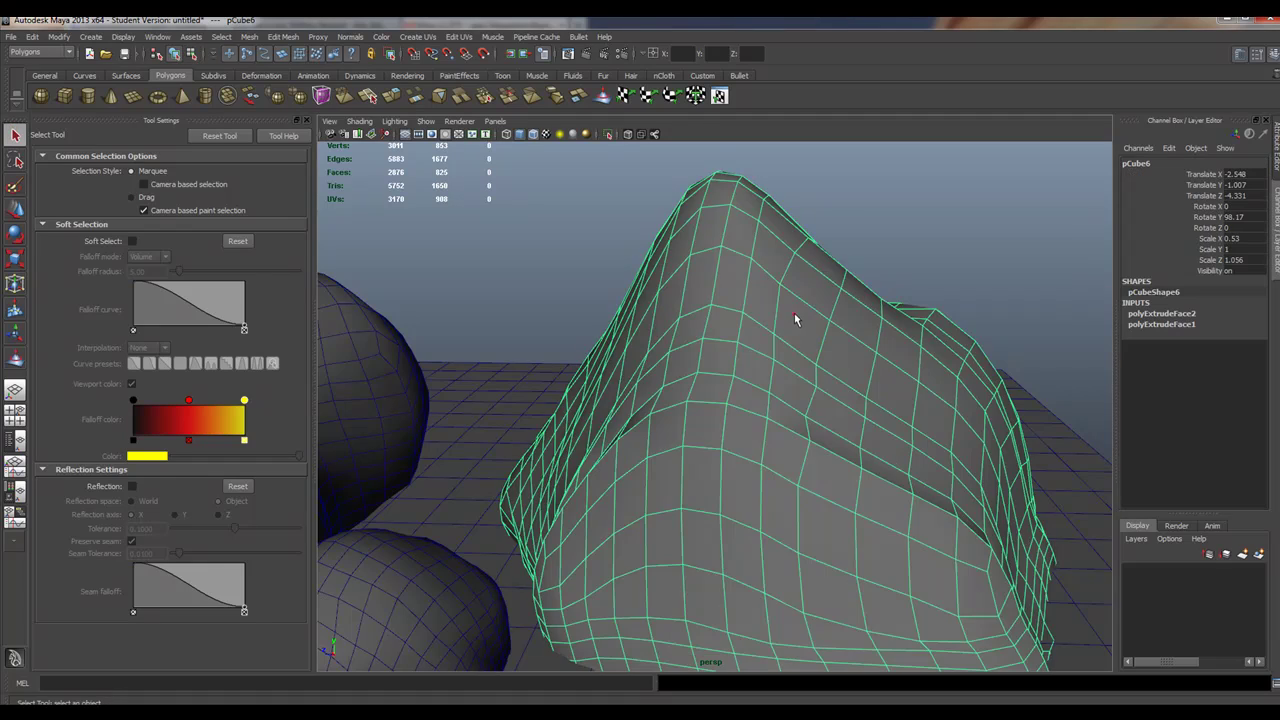
pyautogui.keyDown('alt'); pyautogui.moveTo(797, 320); pyautogui.dragTo(769, 345); pyautogui.keyUp('alt')
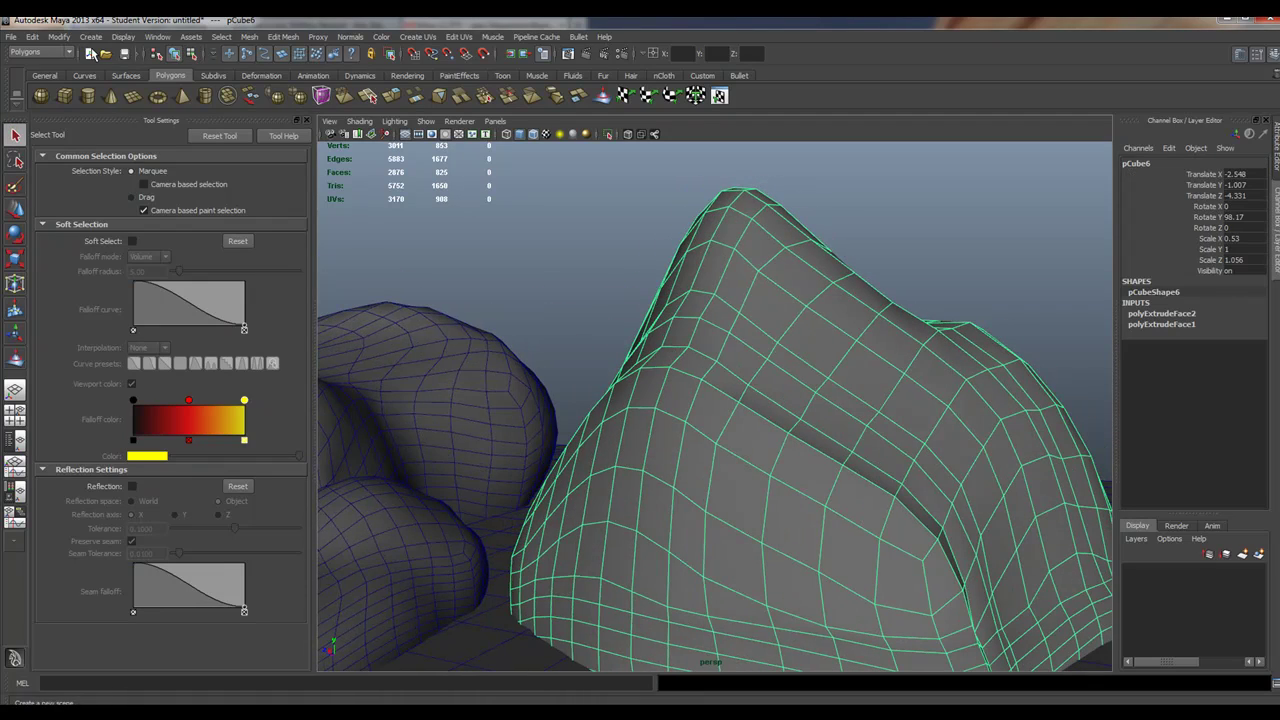
# - With the Interactive Split Tool, cut a line from above the ledge down across the front of the bulge
pyautogui.click(284, 37)
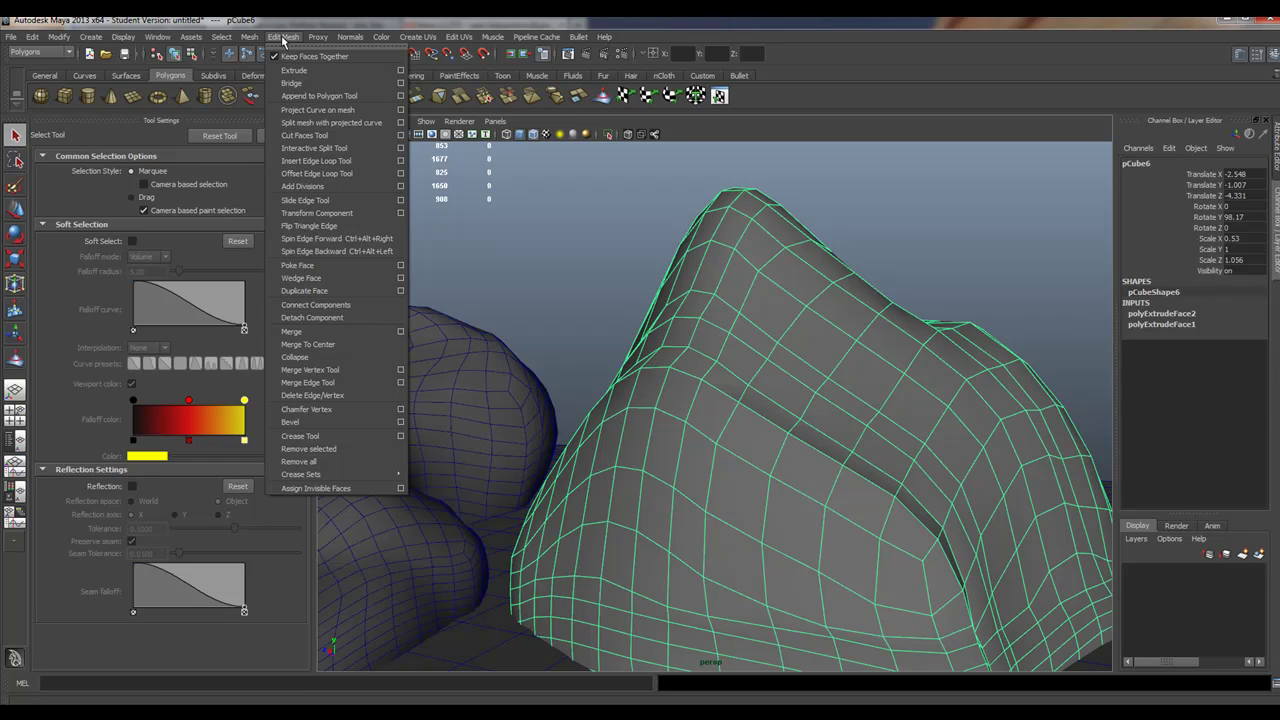
pyautogui.click(316, 150)
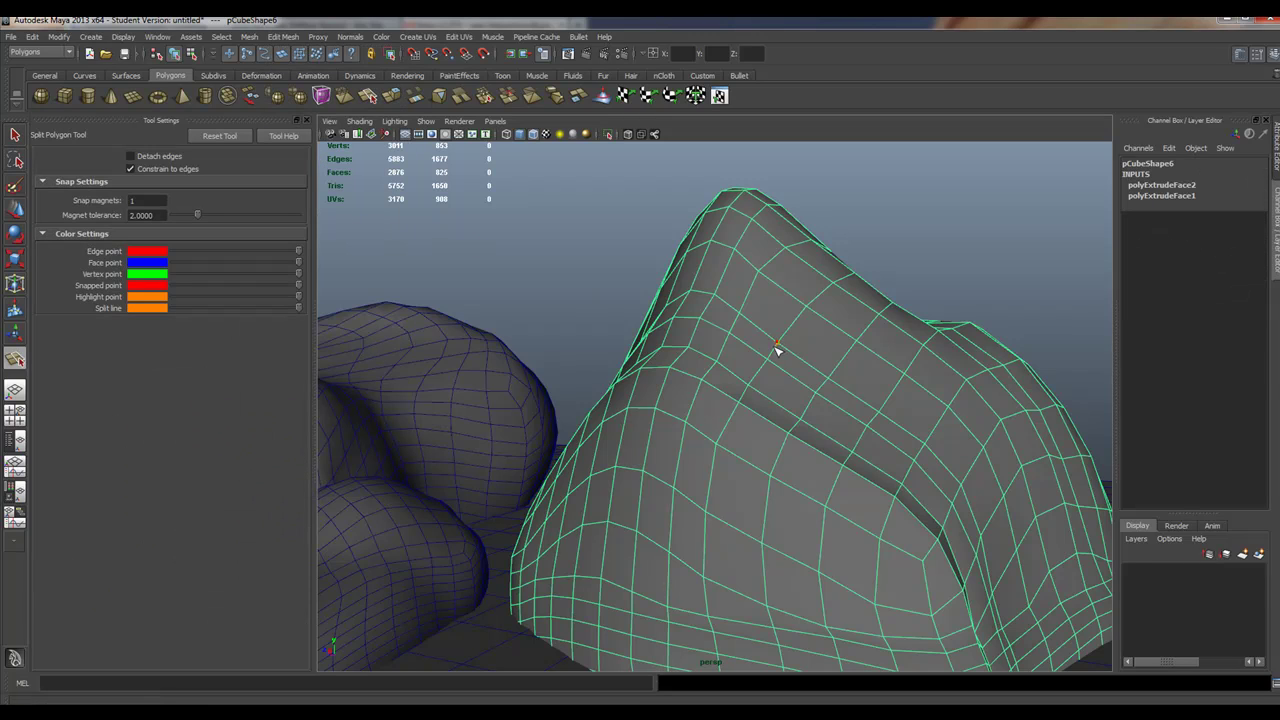
pyautogui.click(777, 344)
pyautogui.click(721, 395)
pyautogui.click(702, 437)
pyautogui.click(689, 506)
pyautogui.click(688, 560)
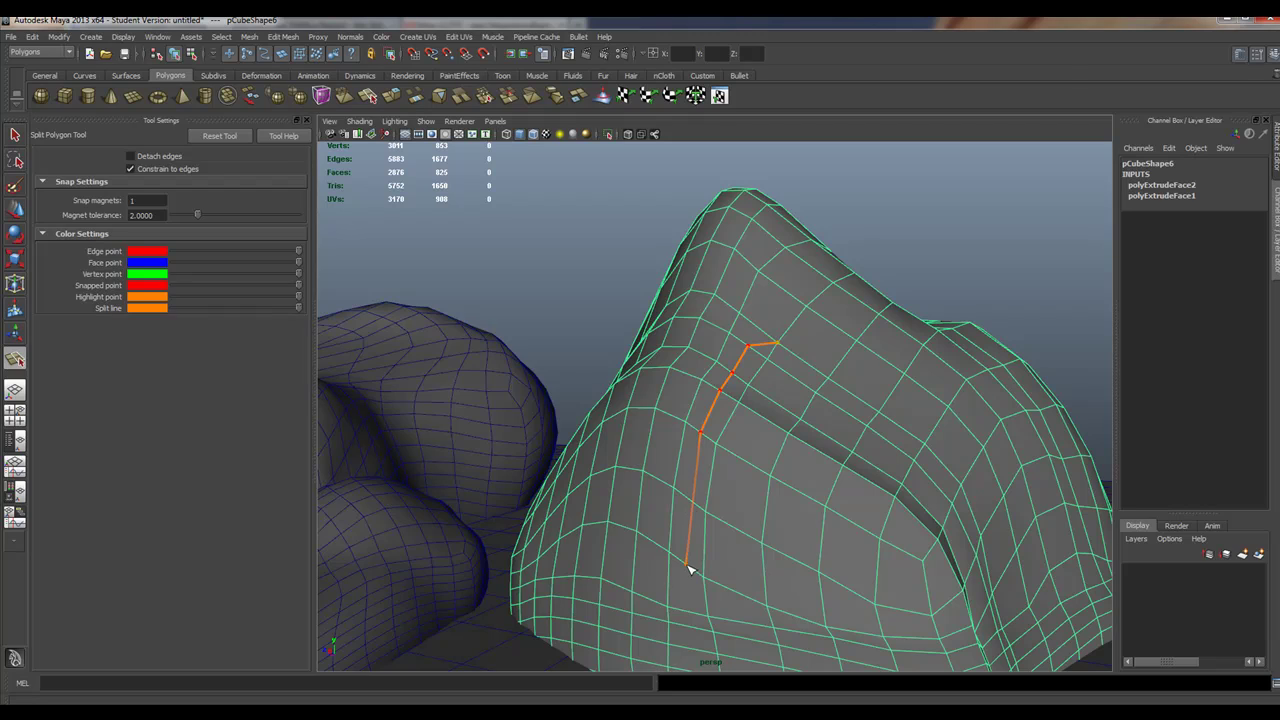
# - Bring the split line to a point near the base, return it up to its start, and apply the narrow closed outline
pyautogui.click(694, 605)
pyautogui.click(694, 635)
pyautogui.click(728, 619)
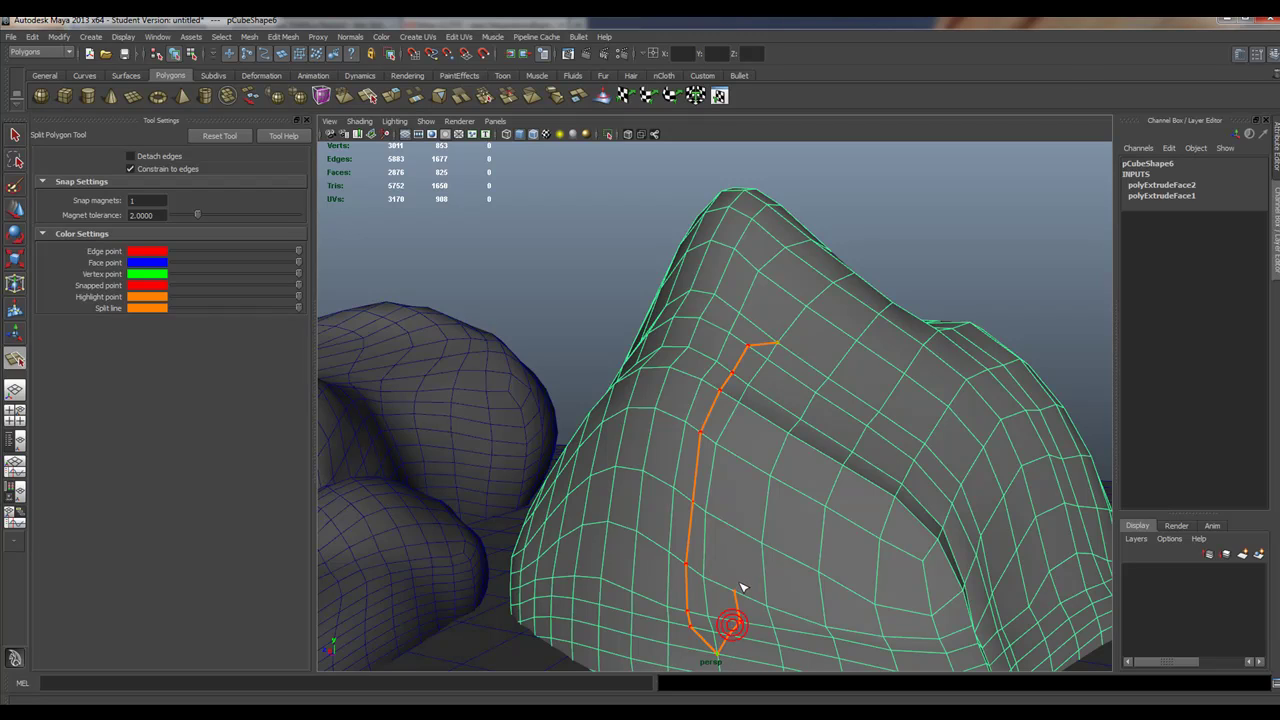
pyautogui.click(738, 583)
pyautogui.click(735, 528)
pyautogui.click(740, 477)
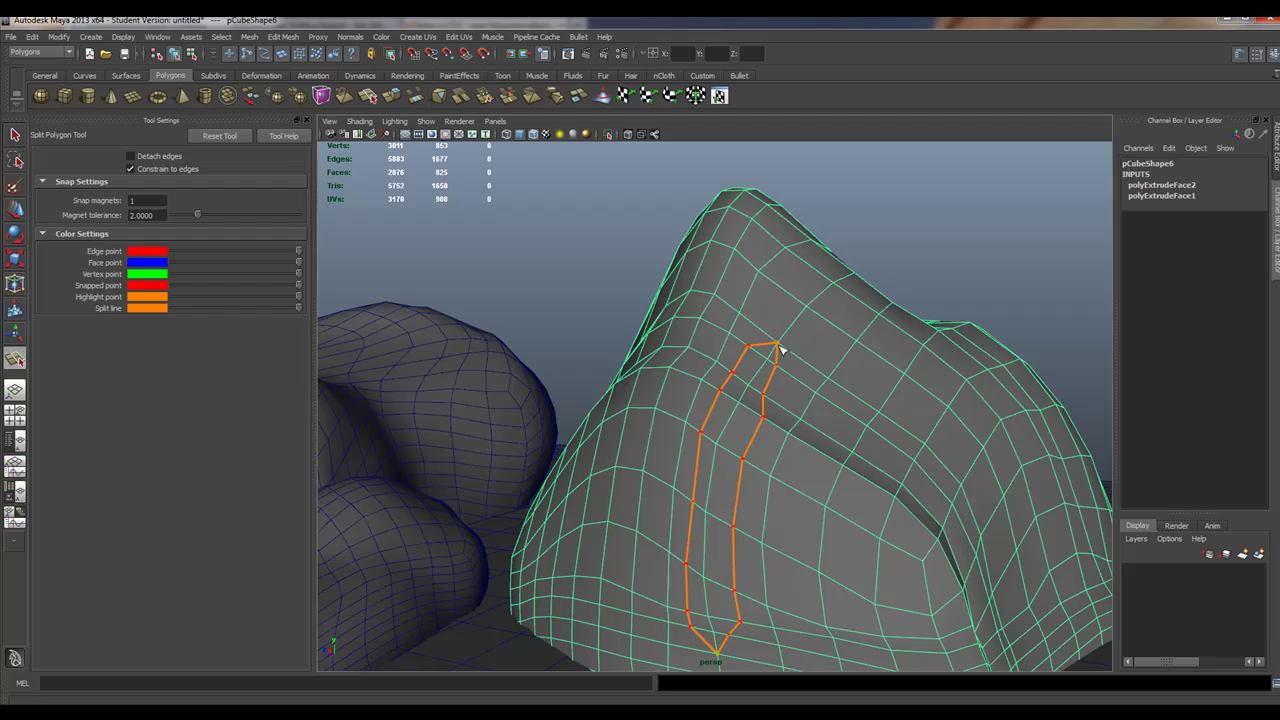
pyautogui.press('Return')
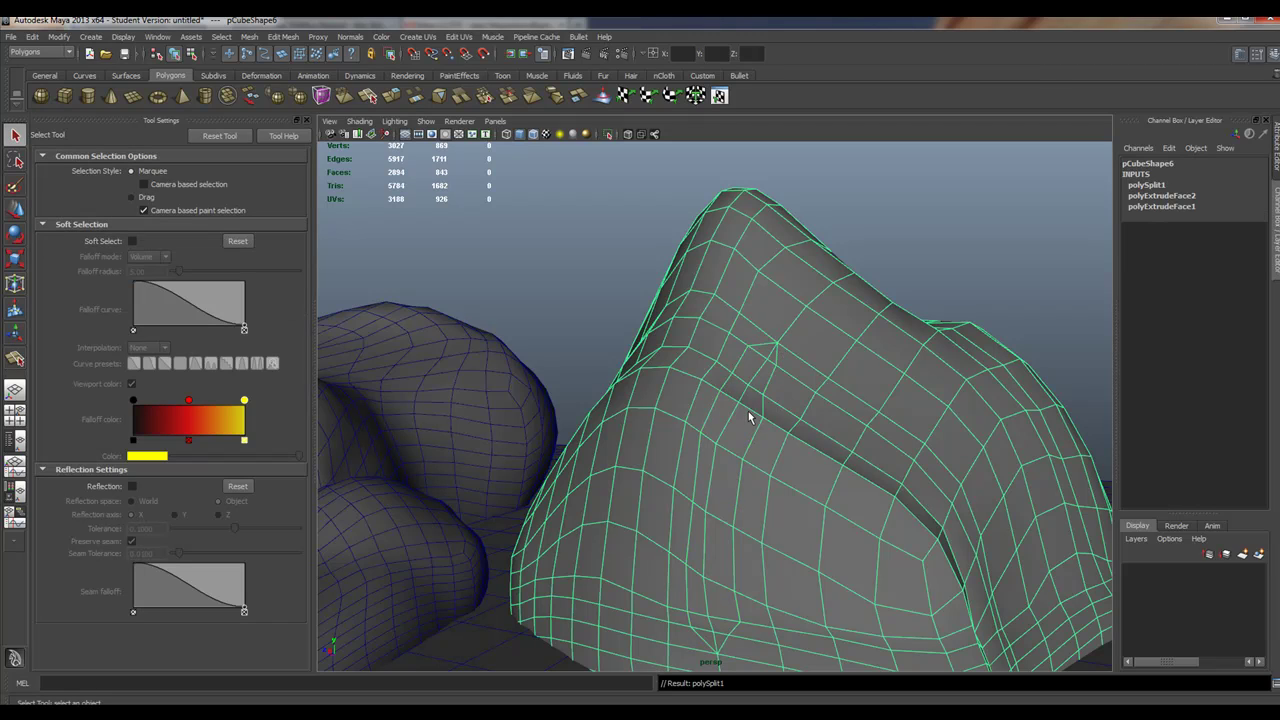
# - Paint-select the faces inside the narrow split outline using a brush radius of 0.3811
pyautogui.moveTo(743, 416)
pyautogui.mouseDown(button='right')
pyautogui.moveTo(740, 440)
pyautogui.moveTo(737, 429)
pyautogui.mouseUp(button='right')
pyautogui.click(15, 185)
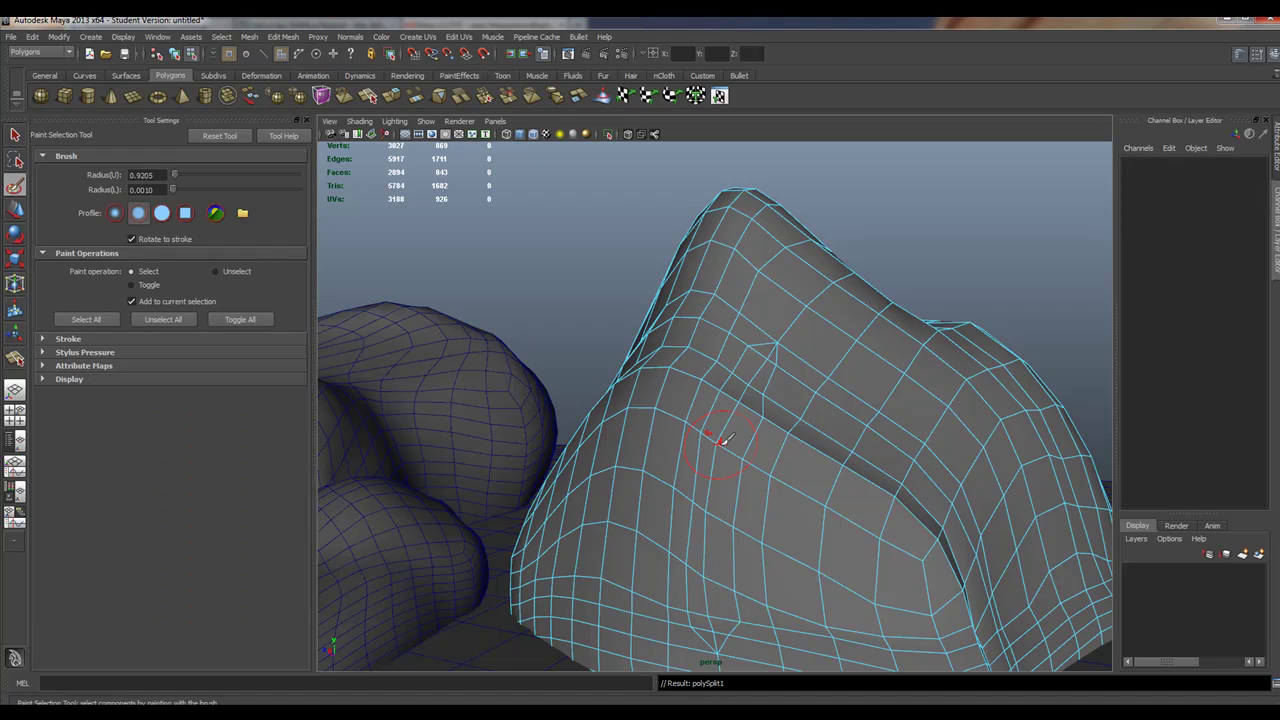
pyautogui.moveTo(720, 442)
pyautogui.mouseDown()
pyautogui.moveTo(708, 441)
pyautogui.moveTo(716, 455)
pyautogui.moveTo(733, 448)
pyautogui.moveTo(765, 372)
pyautogui.moveTo(718, 440)
pyautogui.moveTo(702, 594)
pyautogui.moveTo(724, 630)
pyautogui.moveTo(735, 522)
pyautogui.mouseUp()
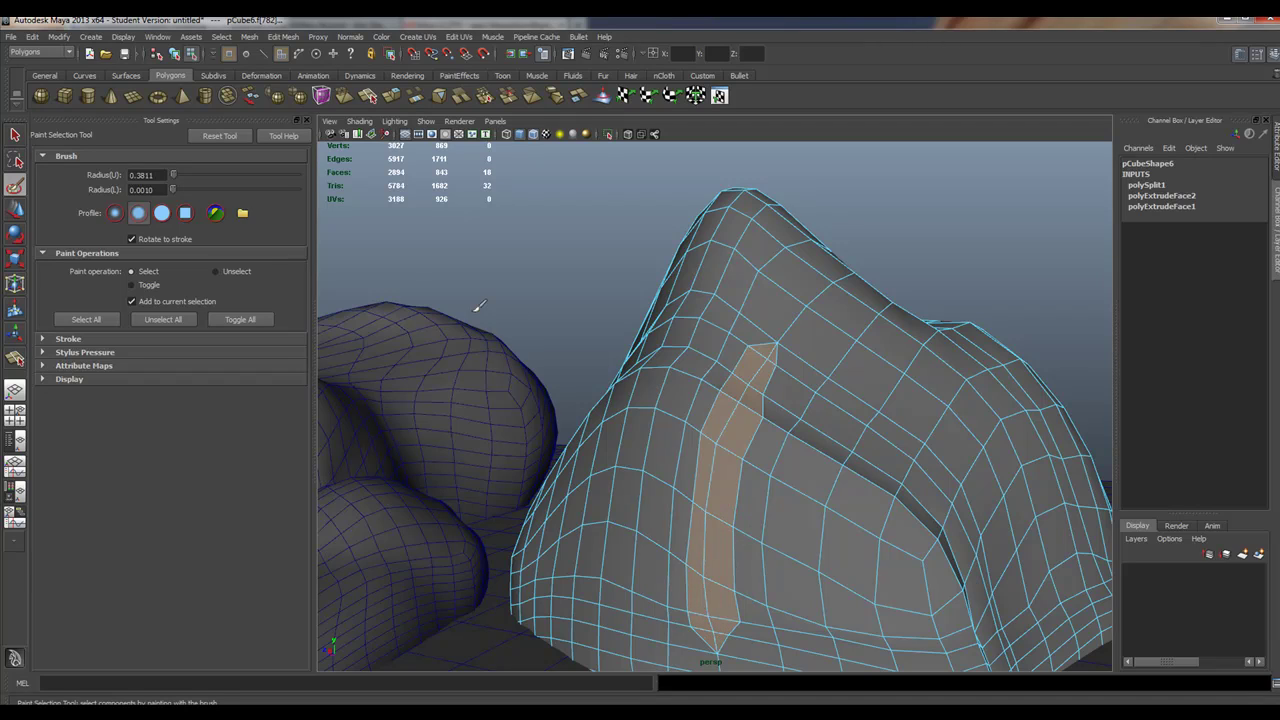
# - Scale the selected strip of faces narrower across its width
pyautogui.press('r')
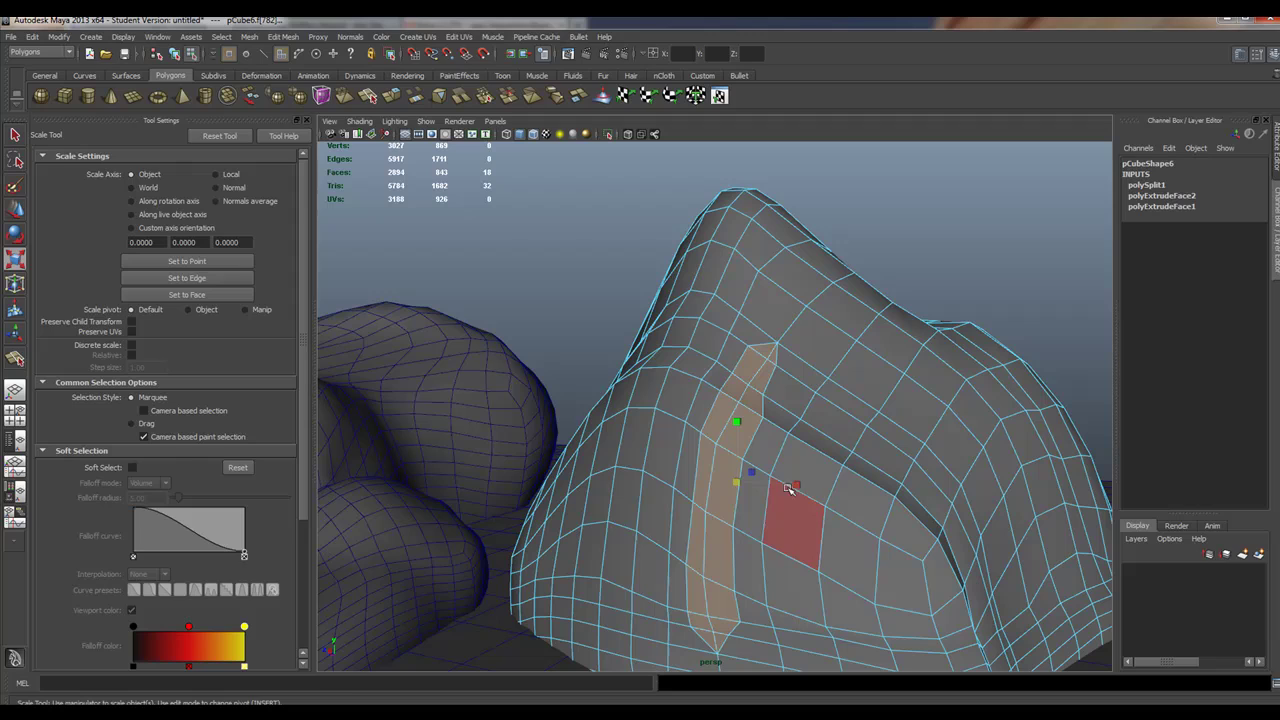
pyautogui.moveTo(800, 478); pyautogui.dragTo(775, 489, button='middle')
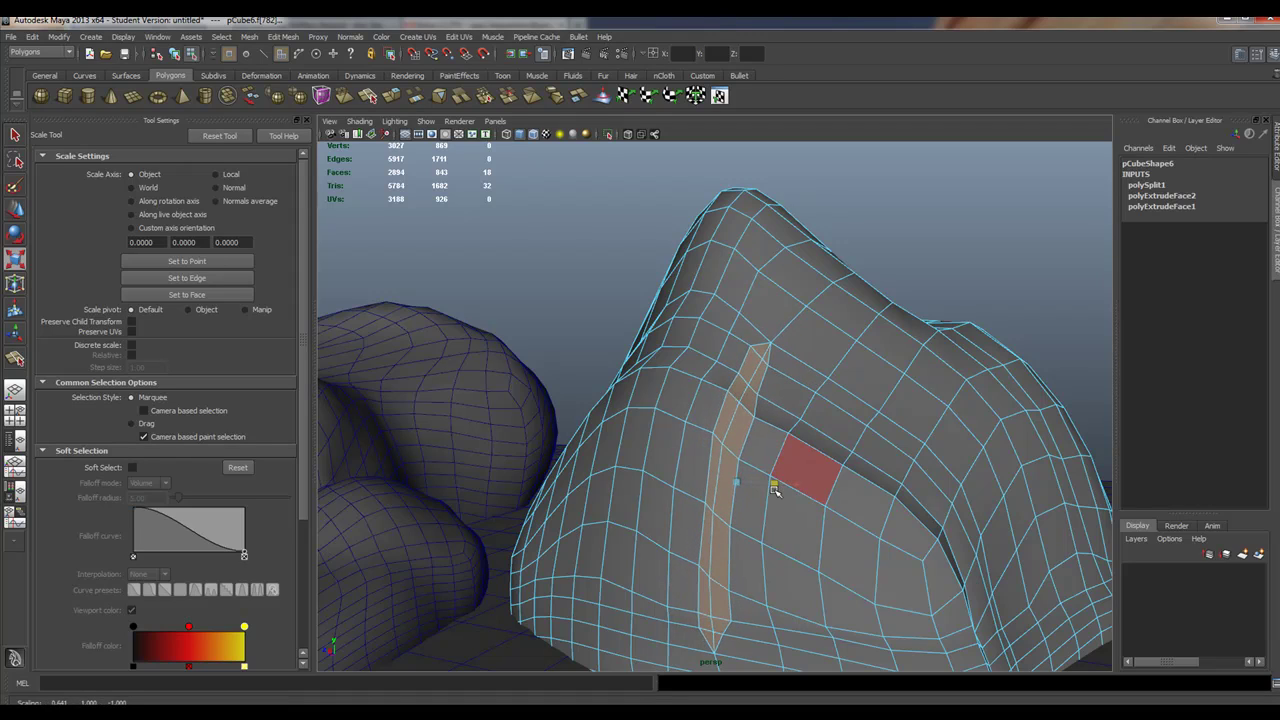
pyautogui.moveTo(720, 455)
pyautogui.keyDown('alt'); pyautogui.mouseDown()
pyautogui.moveTo(645, 458)
pyautogui.moveTo(744, 465)
pyautogui.moveTo(705, 450)
pyautogui.mouseUp(); pyautogui.keyUp('alt')
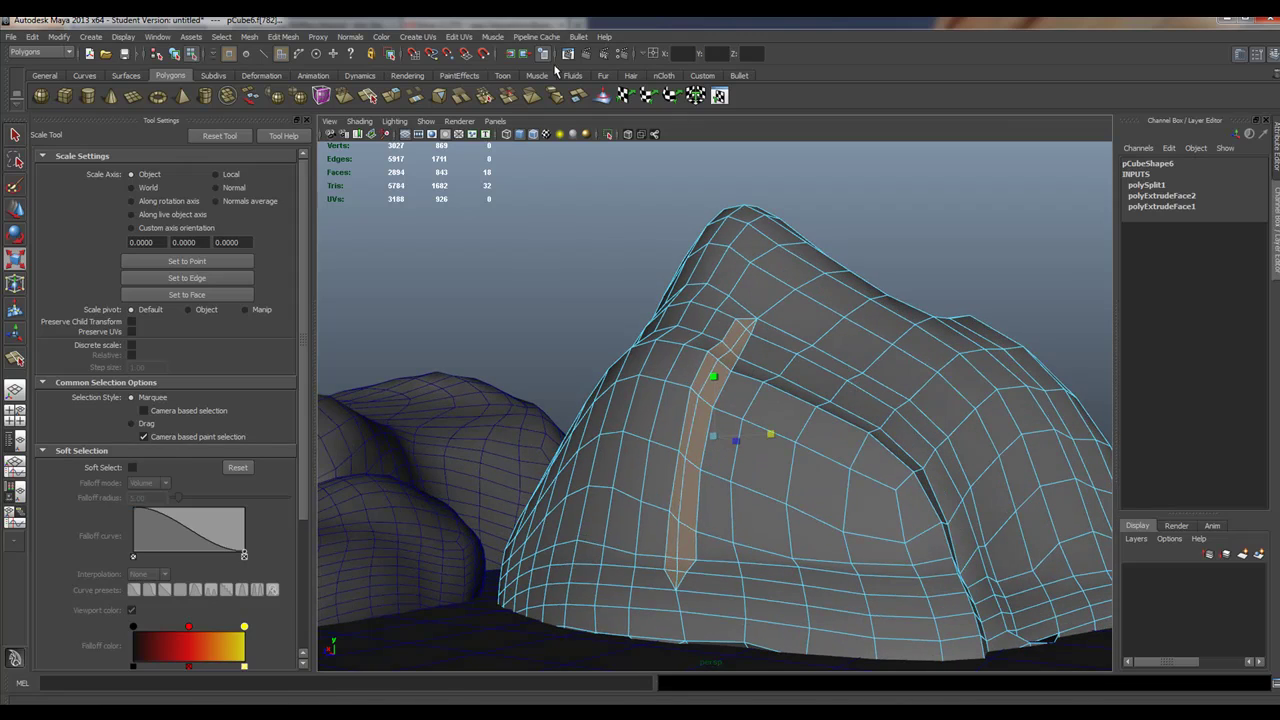
# - Extrude the selected strip of faces inward with a local Z translation of about -0.216, and return to object mode
pyautogui.click(388, 100)
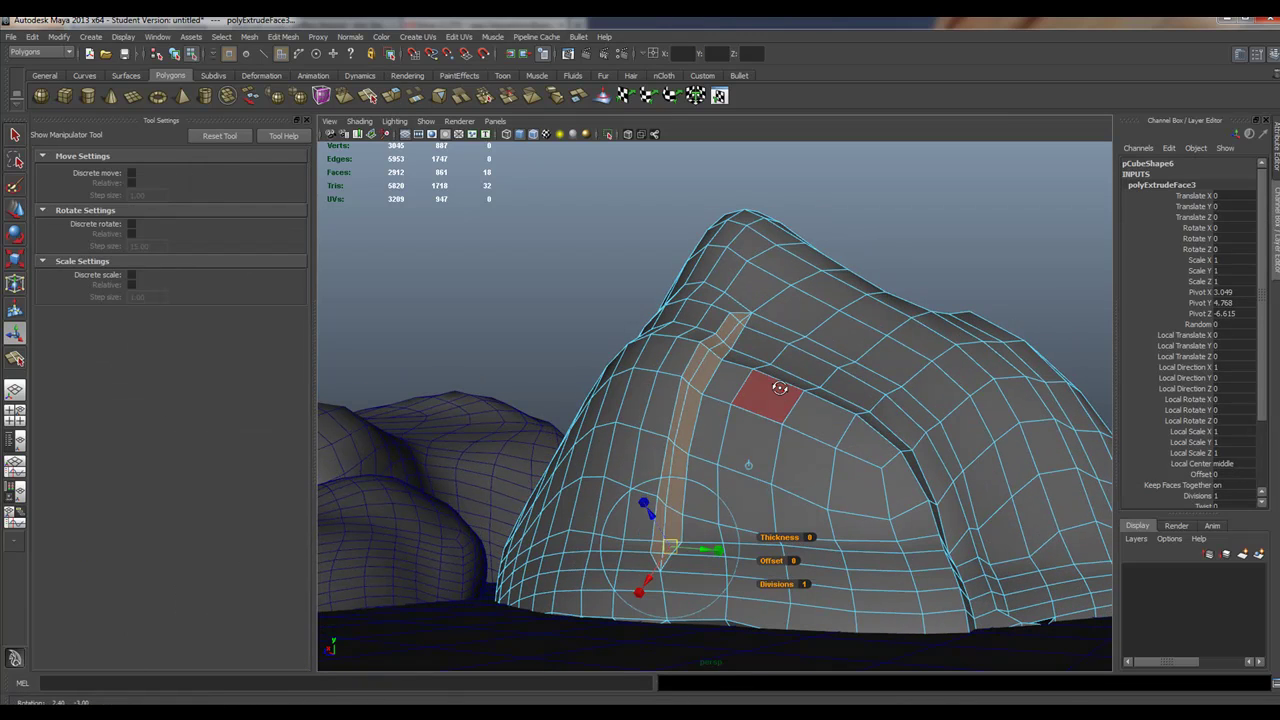
pyautogui.keyDown('alt'); pyautogui.moveTo(668, 563); pyautogui.dragTo(651, 563); pyautogui.keyUp('alt')
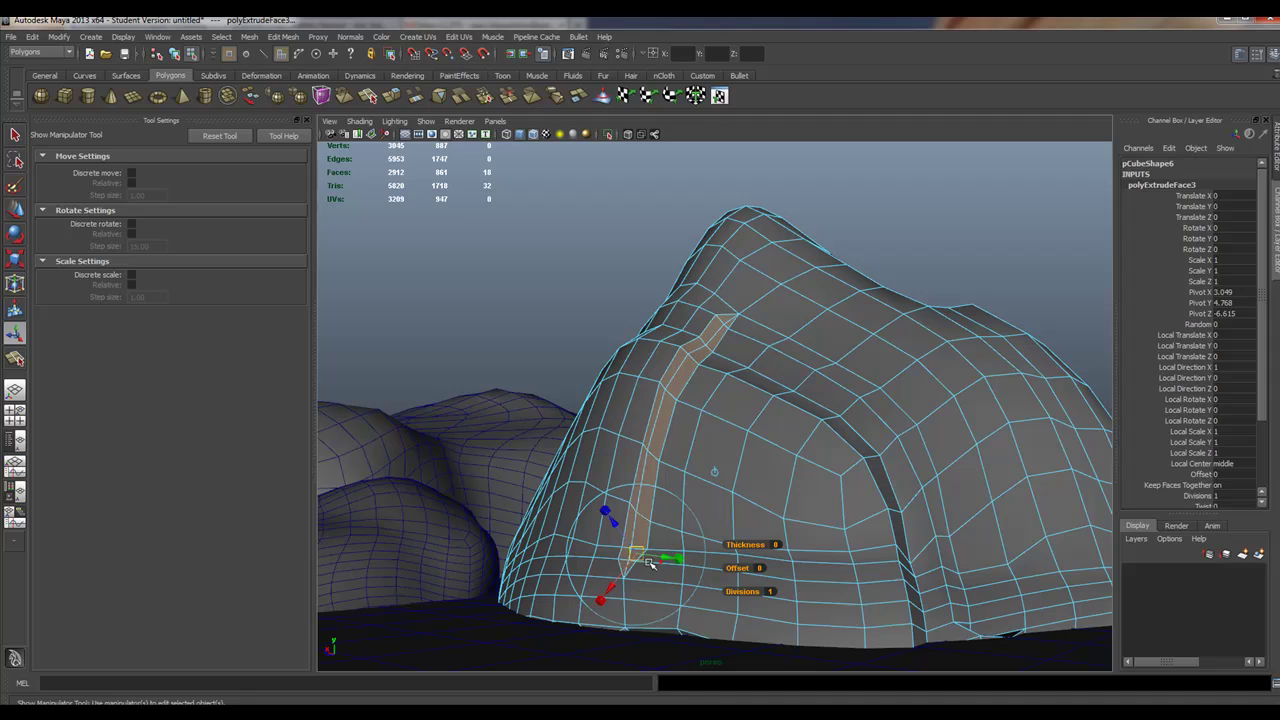
pyautogui.moveTo(607, 524); pyautogui.dragTo(967, 614)
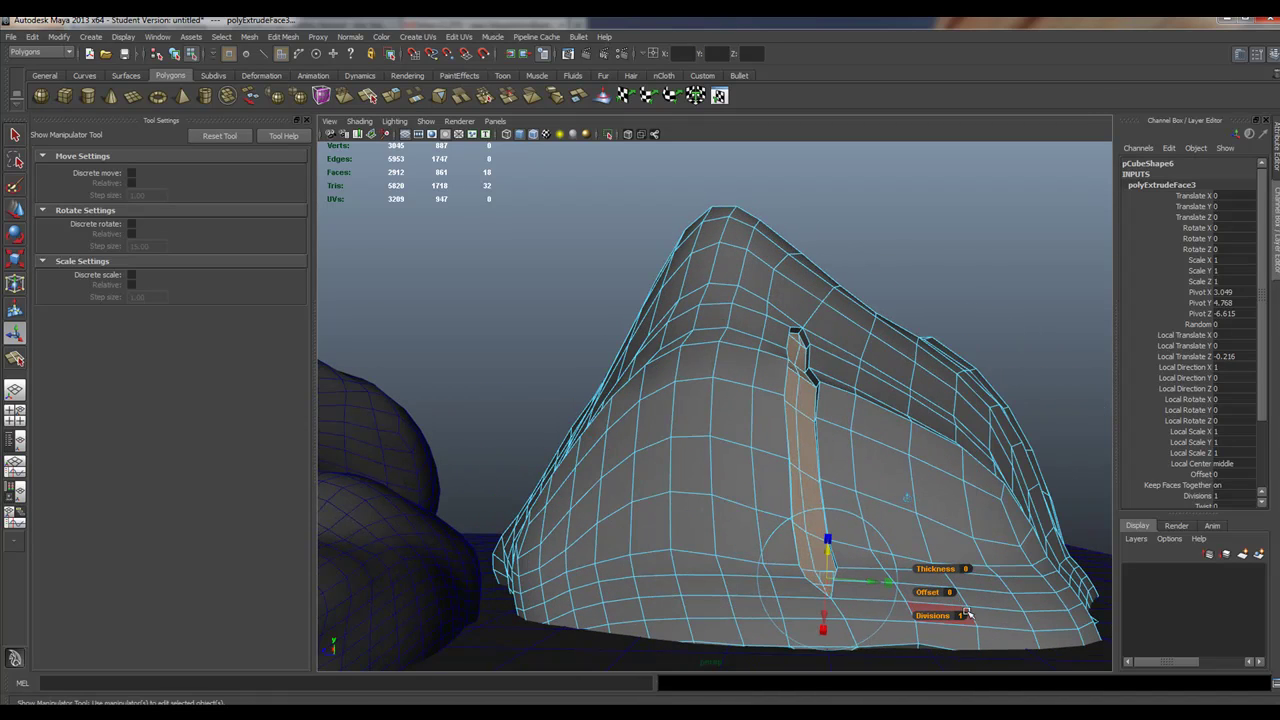
pyautogui.moveTo(899, 587); pyautogui.dragTo(789, 446)
pyautogui.moveTo(795, 325); pyautogui.dragTo(745, 357, button='right')
pyautogui.keyDown('alt'); pyautogui.moveTo(745, 357); pyautogui.dragTo(803, 399); pyautogui.keyUp('alt')
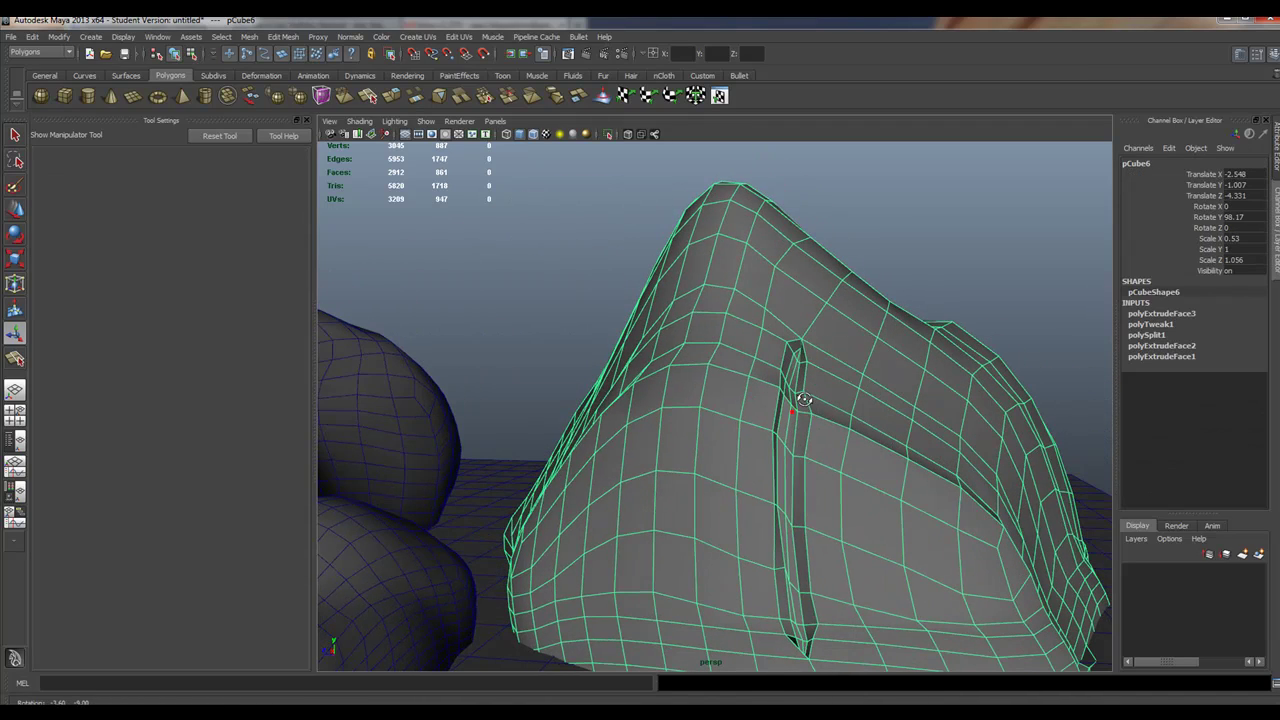
# - With the Soft Modification Tool at falloff radius 5.00, shift the crack's upper end sideways by about -1.5 in Z
pyautogui.click(15, 310)
pyautogui.click(780, 343)
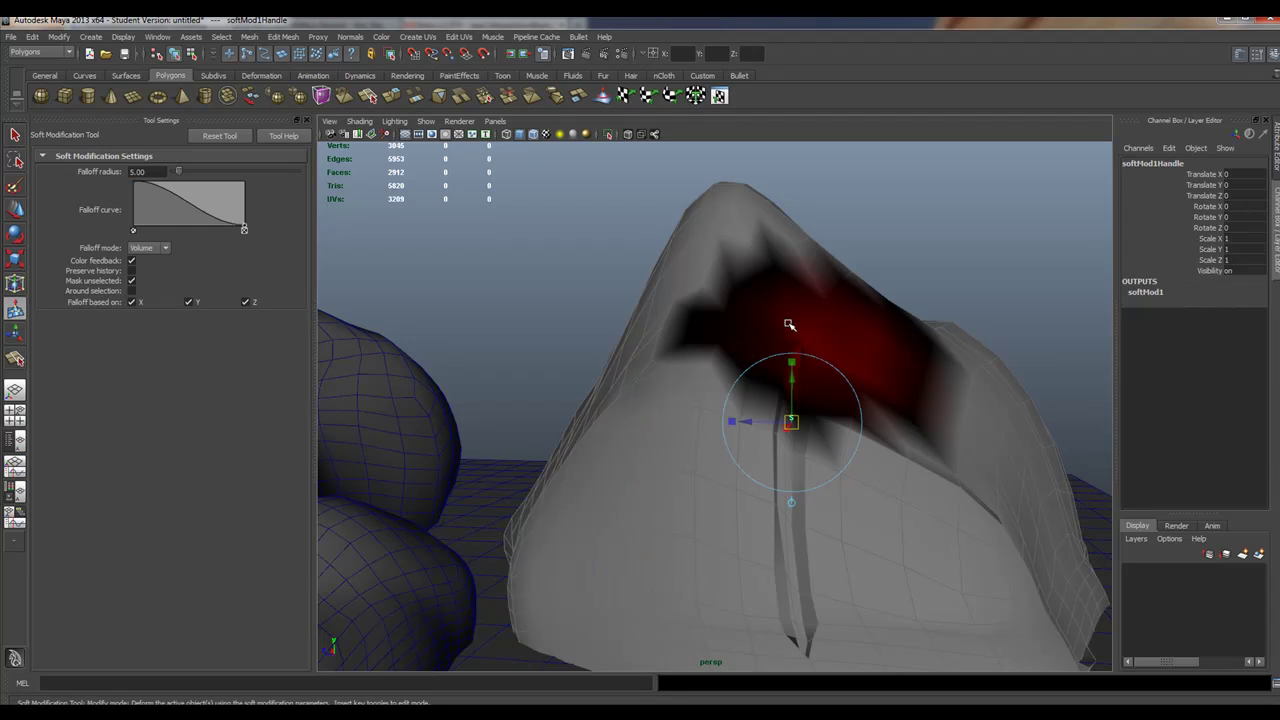
pyautogui.hotkey('ctrl', 'z')
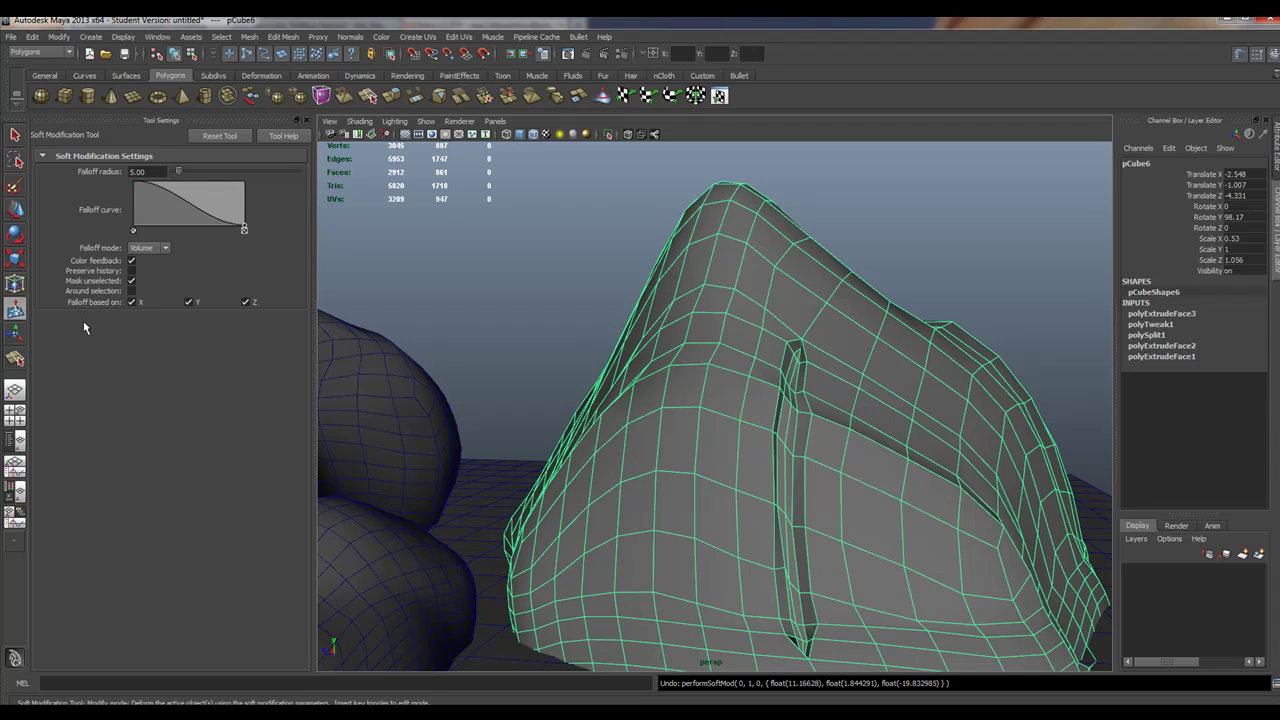
pyautogui.click(802, 346)
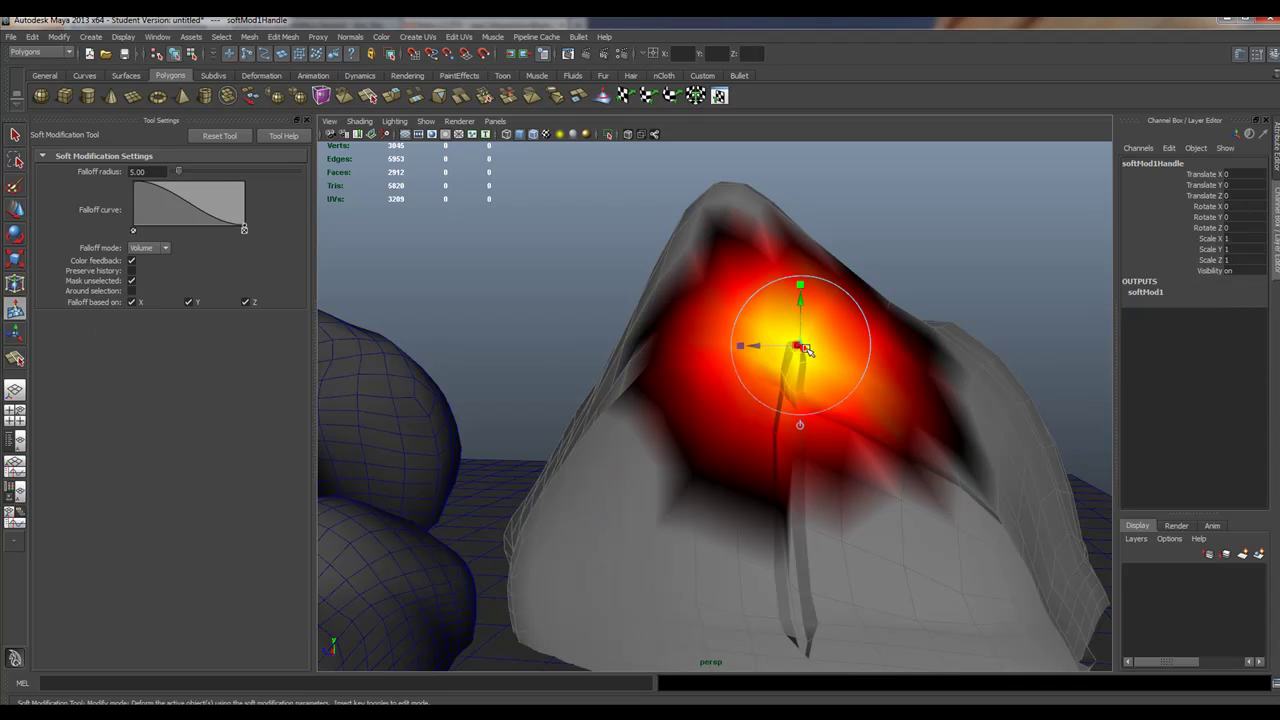
pyautogui.moveTo(753, 346); pyautogui.dragTo(818, 349)
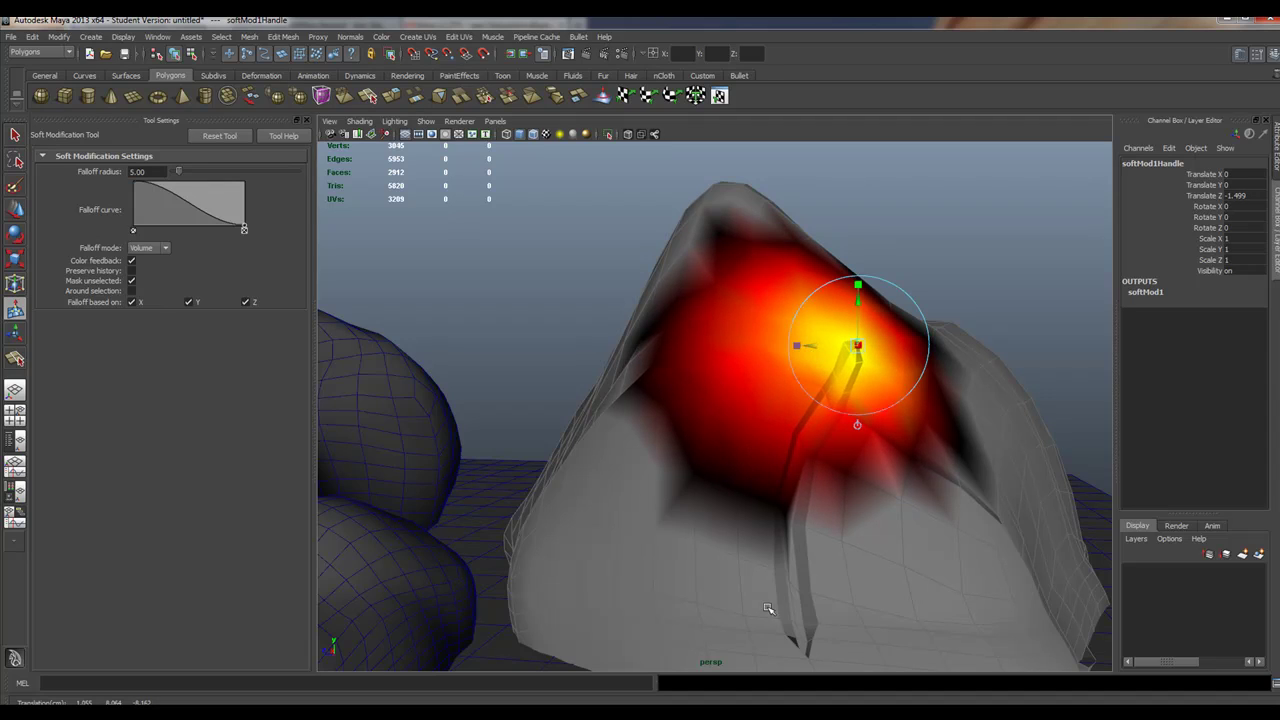
# - Soft-modify the crack's lower end, shifting it sideways by about 1.657 in Z, and clear the selection
pyautogui.click(808, 645)
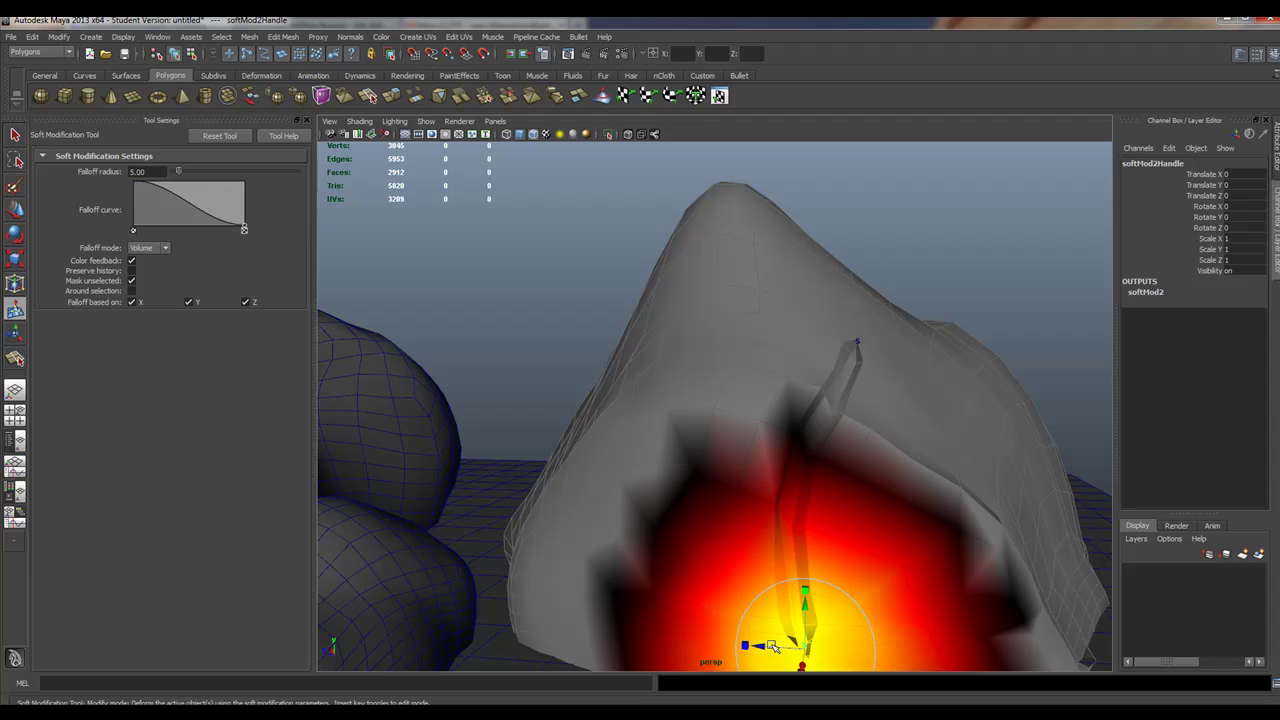
pyautogui.moveTo(758, 646); pyautogui.dragTo(705, 575)
pyautogui.keyDown('alt'); pyautogui.moveTo(858, 412); pyautogui.dragTo(802, 419); pyautogui.keyUp('alt')
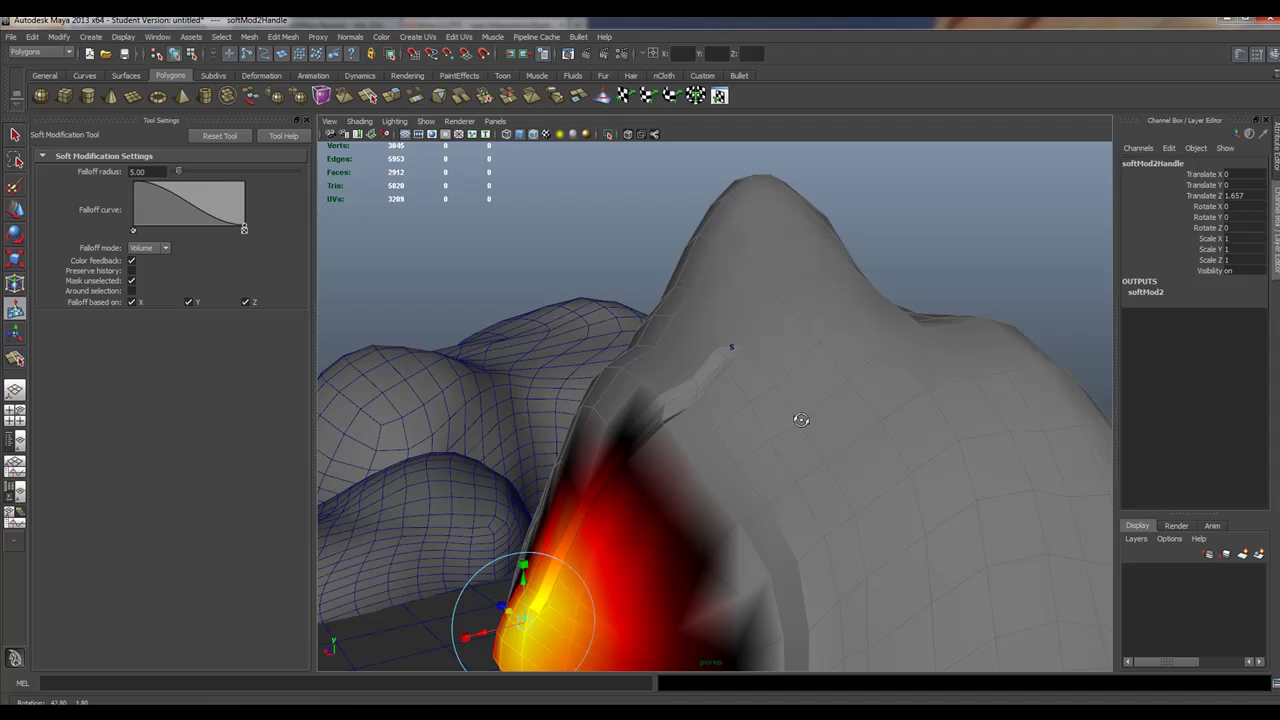
pyautogui.keyDown('alt'); pyautogui.moveTo(737, 343); pyautogui.dragTo(763, 334); pyautogui.keyUp('alt')
pyautogui.click(15, 135)
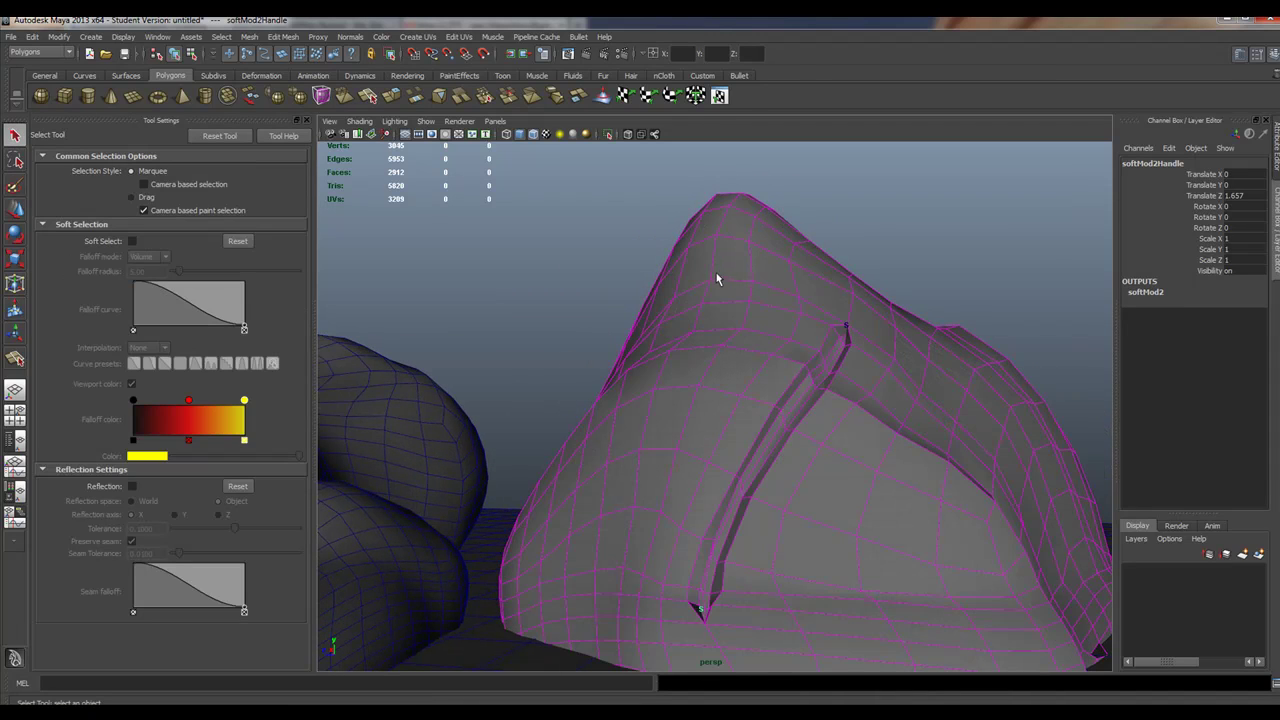
pyautogui.click(697, 309)
pyautogui.keyDown('alt'); pyautogui.moveTo(697, 309); pyautogui.dragTo(766, 366); pyautogui.keyUp('alt')
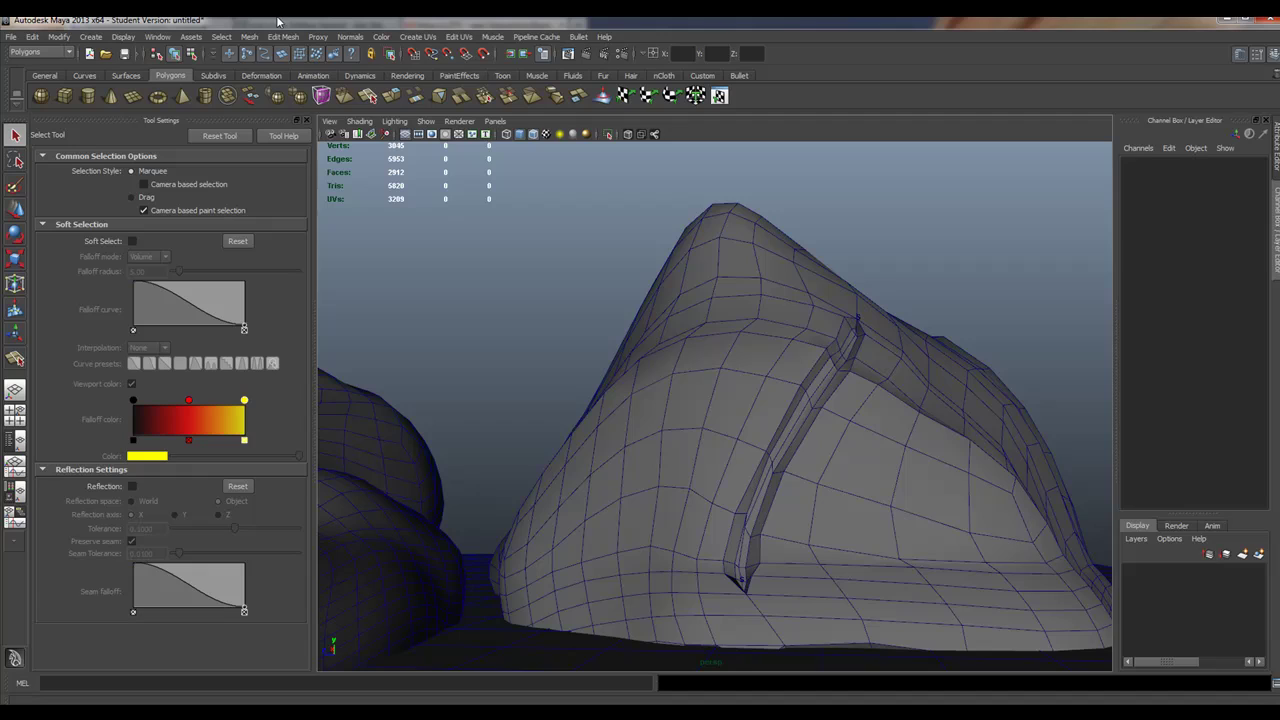
# - Activate the Sculpt Geometry Tool on the cracked rock and undo the trial smoothing stroke on the crack
pyautogui.click(249, 37)
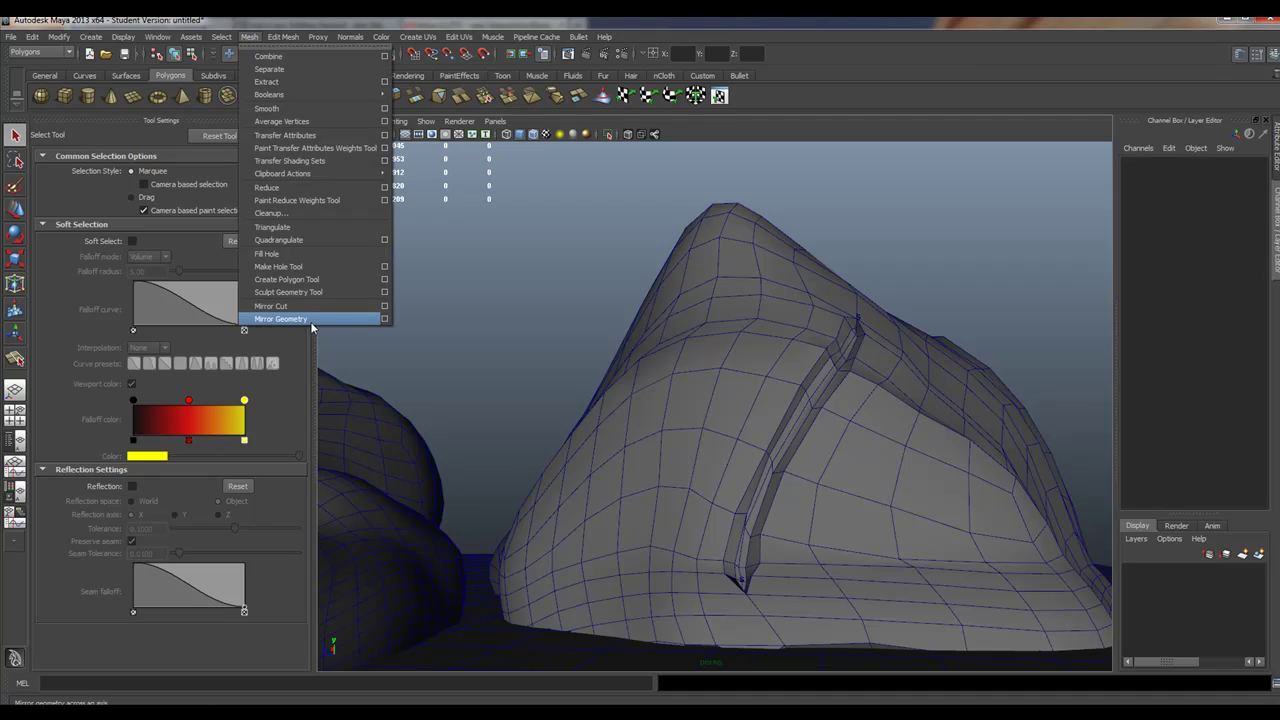
pyautogui.click(292, 292)
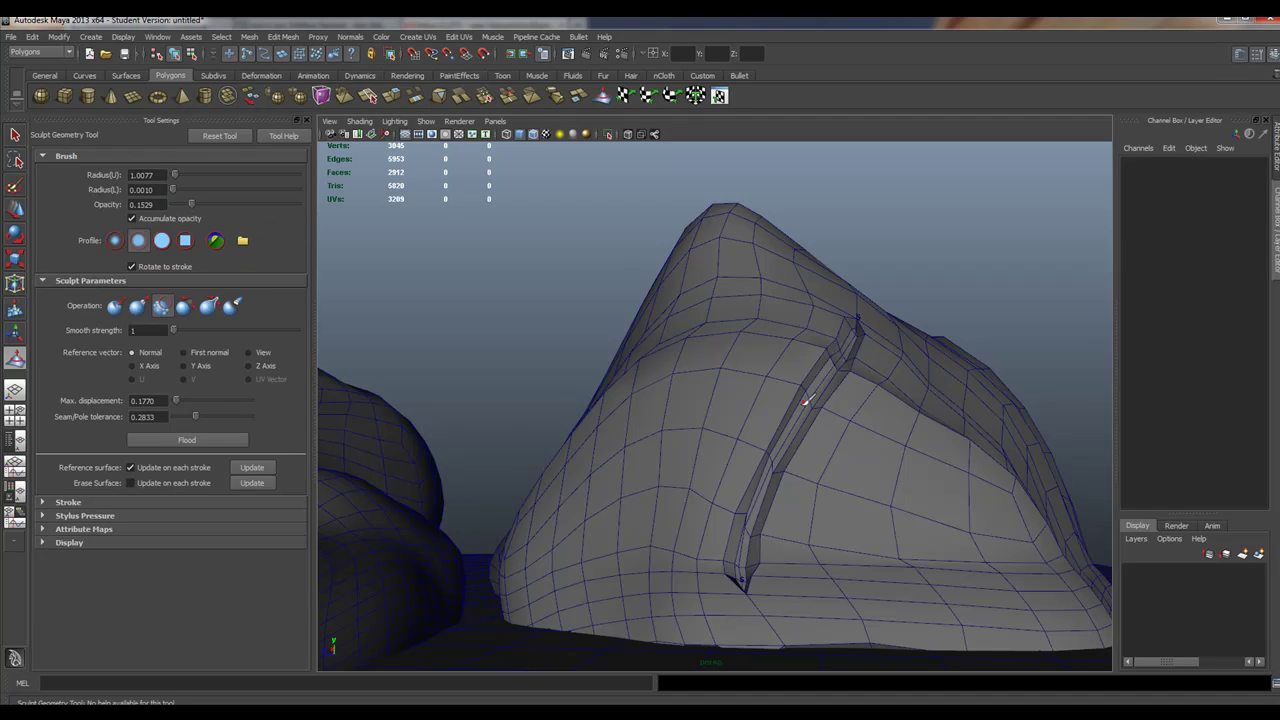
pyautogui.click(13, 134)
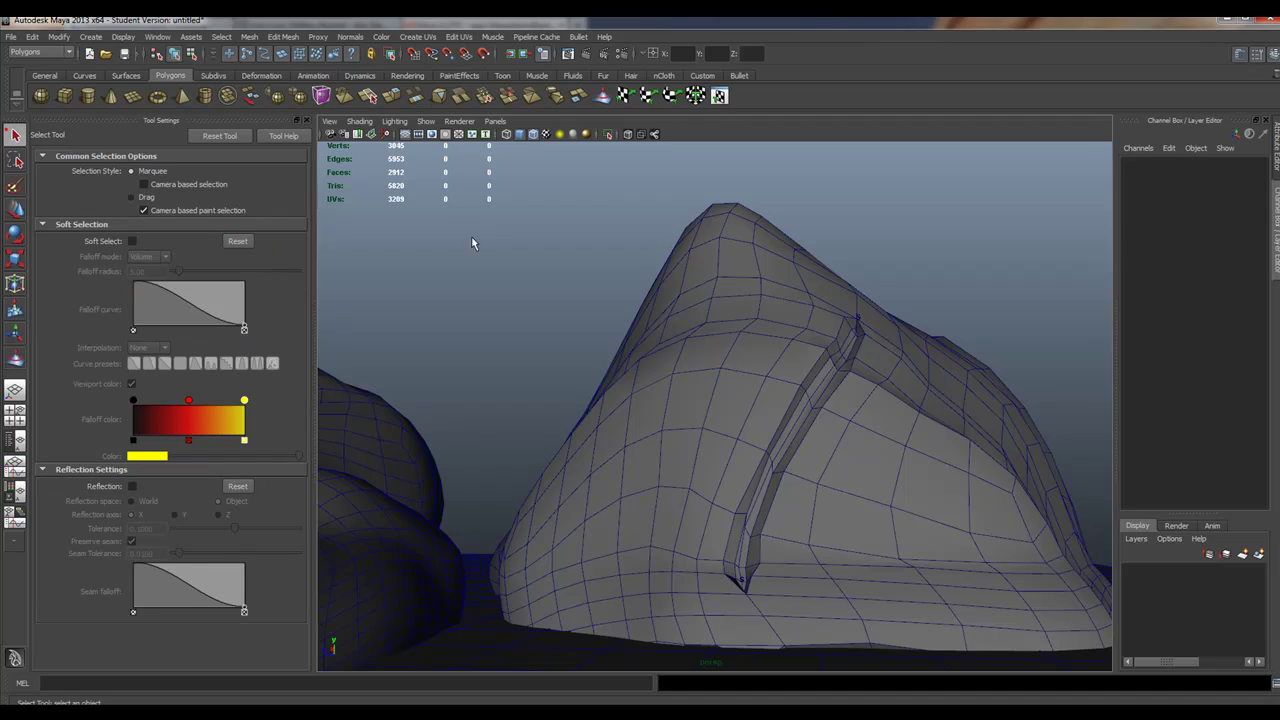
pyautogui.click(729, 276)
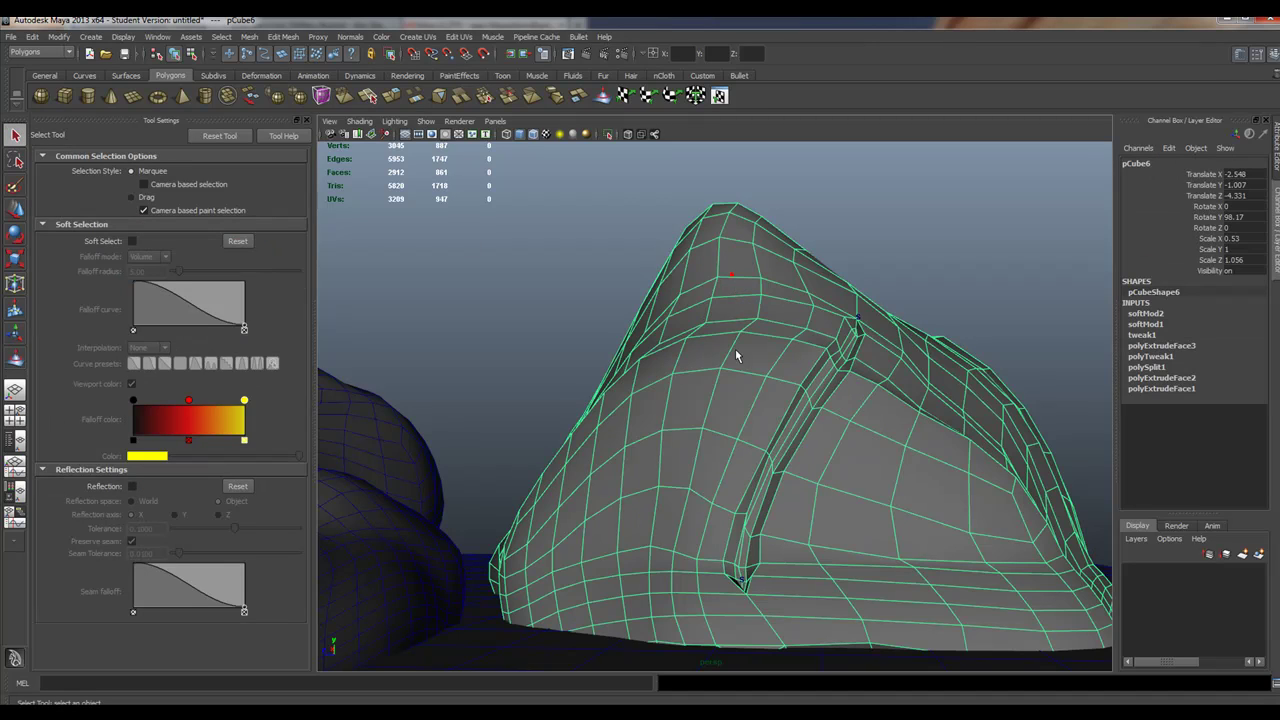
pyautogui.click(15, 358)
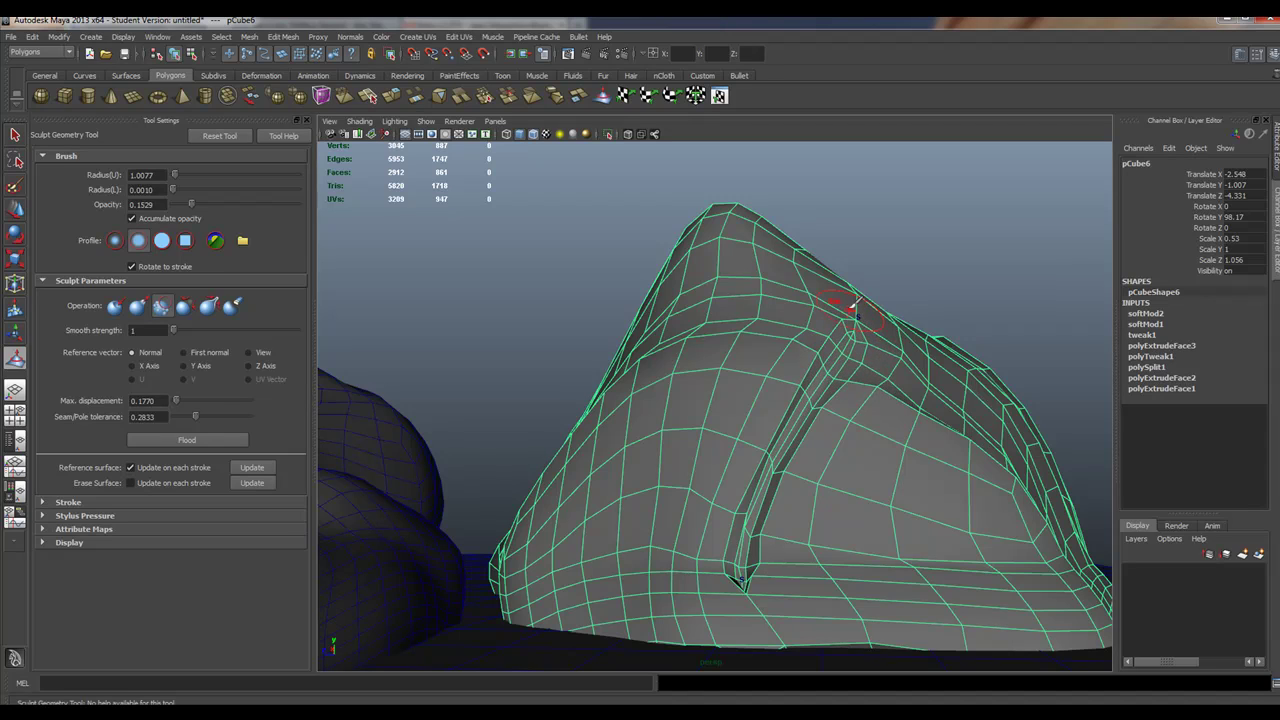
pyautogui.click(34, 37)
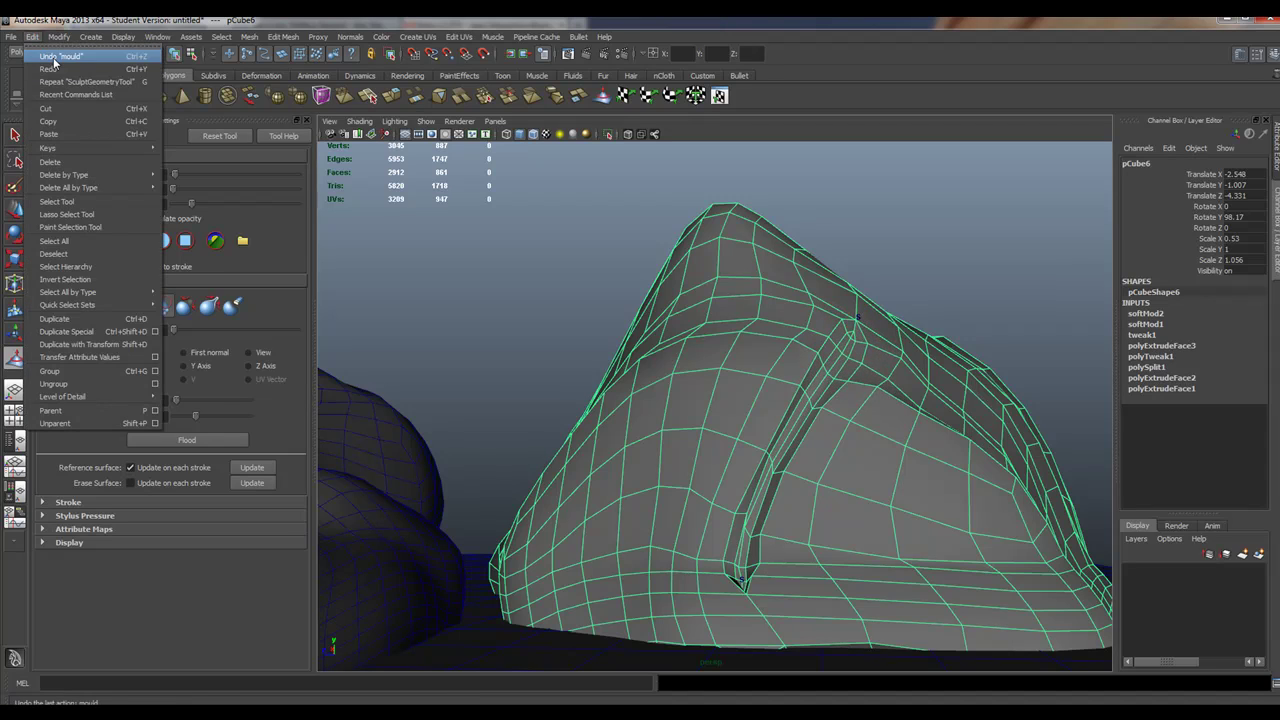
pyautogui.click(55, 62)
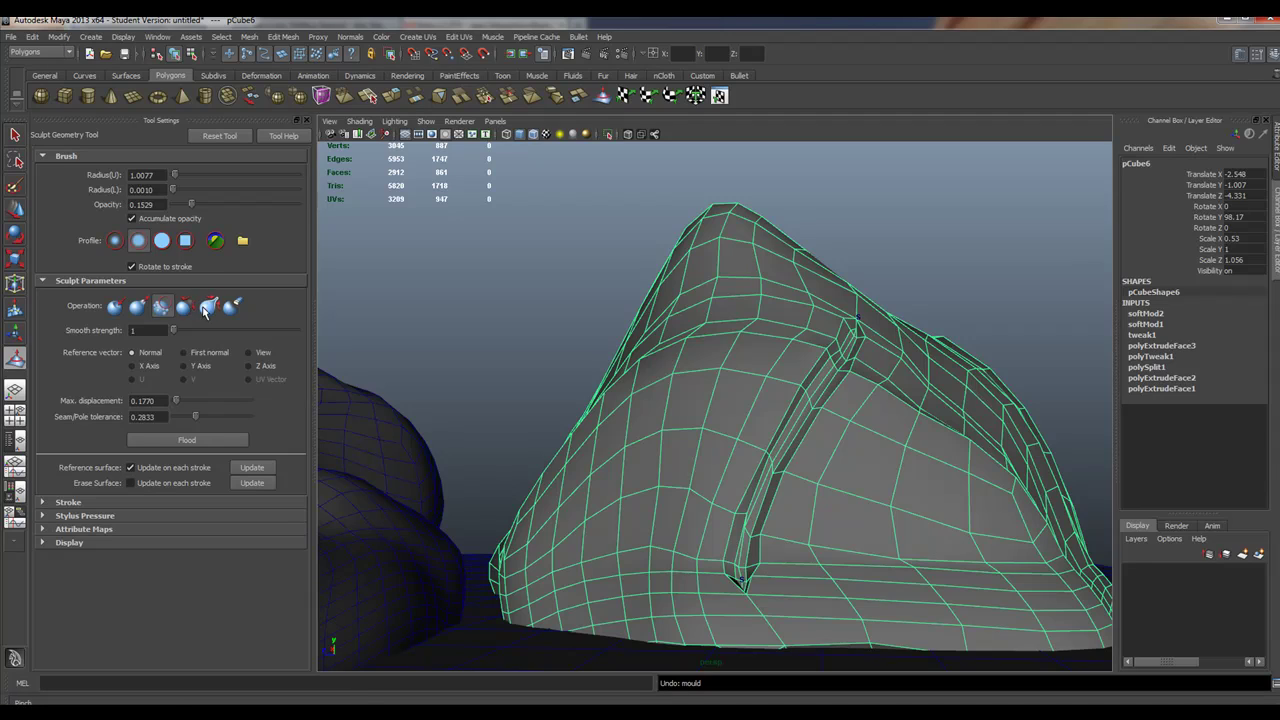
# - Pinch the crack's edges together along its length using brush radius 1.3775 and brush strength 52.6522
pyautogui.click(208, 305)
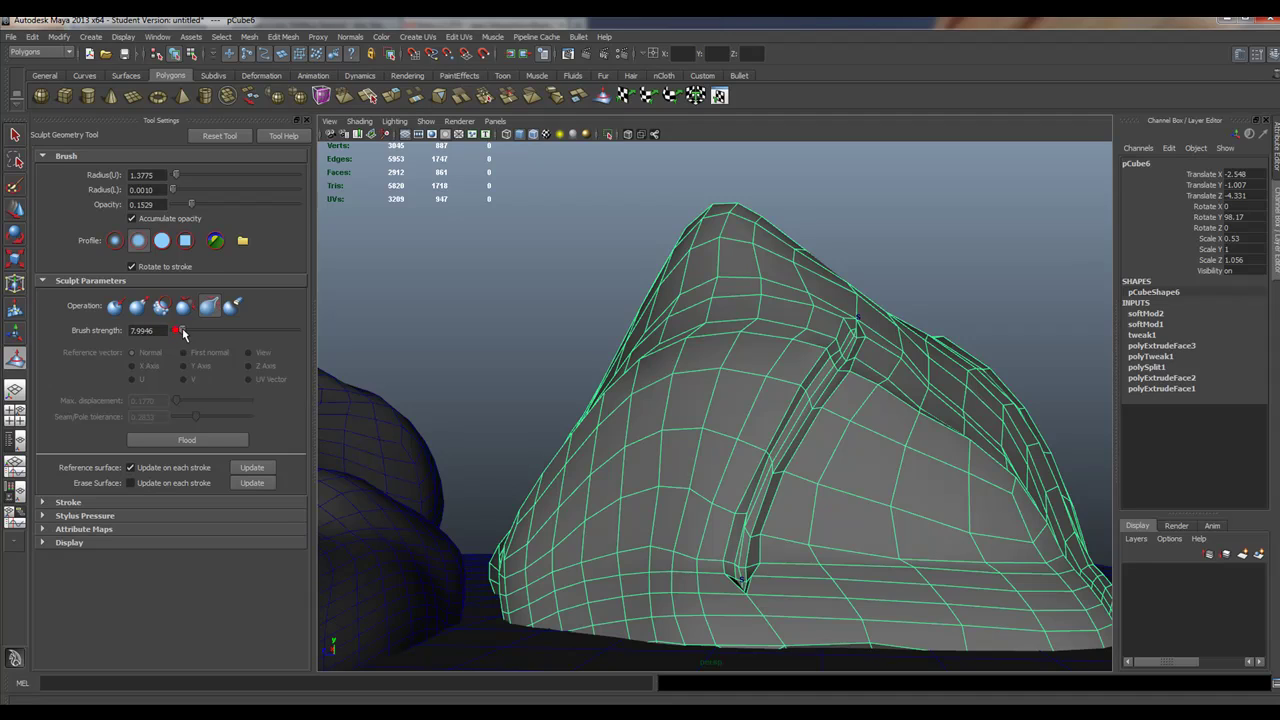
pyautogui.moveTo(183, 334); pyautogui.dragTo(186, 331)
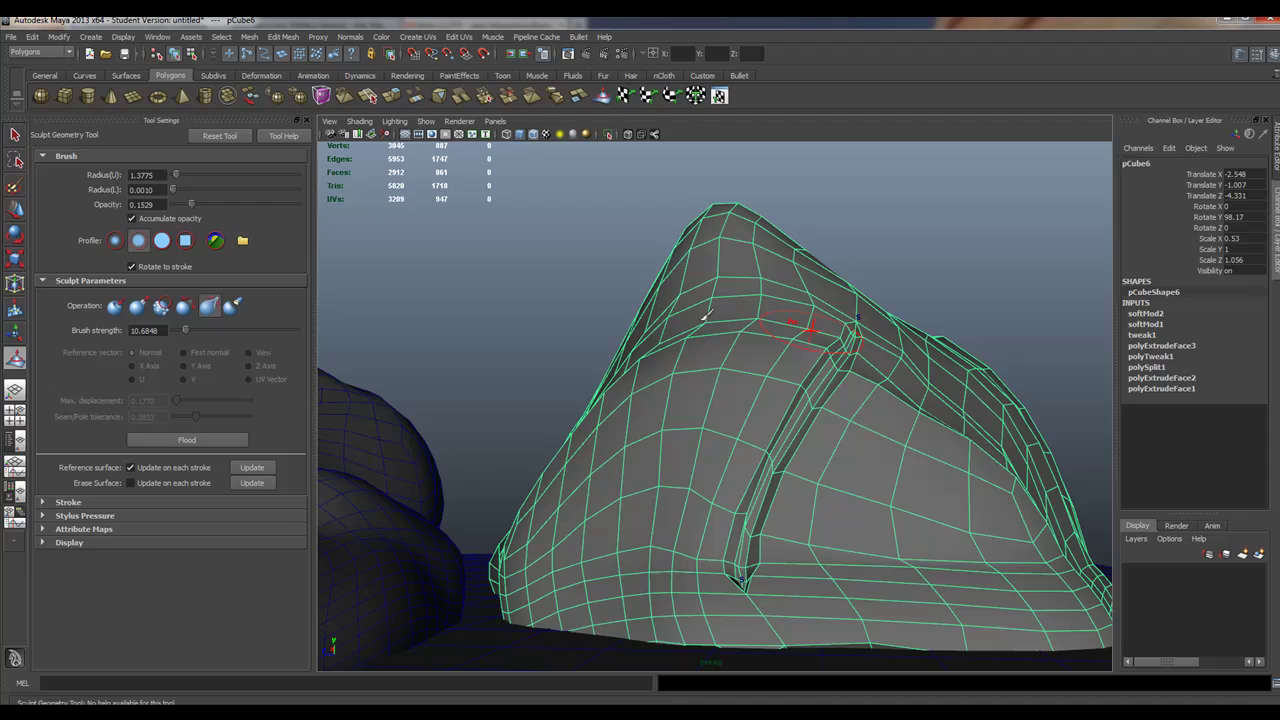
pyautogui.moveTo(185, 331); pyautogui.dragTo(239, 338)
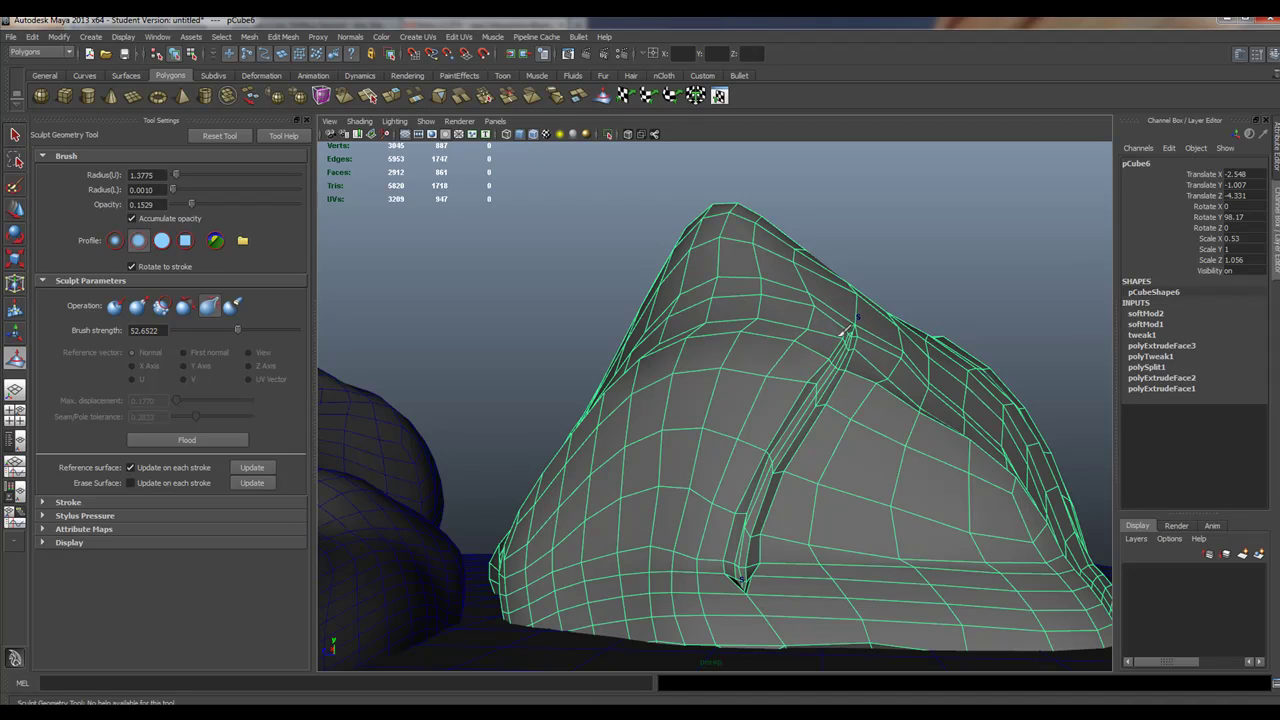
pyautogui.moveTo(831, 380)
pyautogui.mouseDown()
pyautogui.moveTo(776, 465)
pyautogui.moveTo(743, 599)
pyautogui.moveTo(732, 545)
pyautogui.mouseUp()
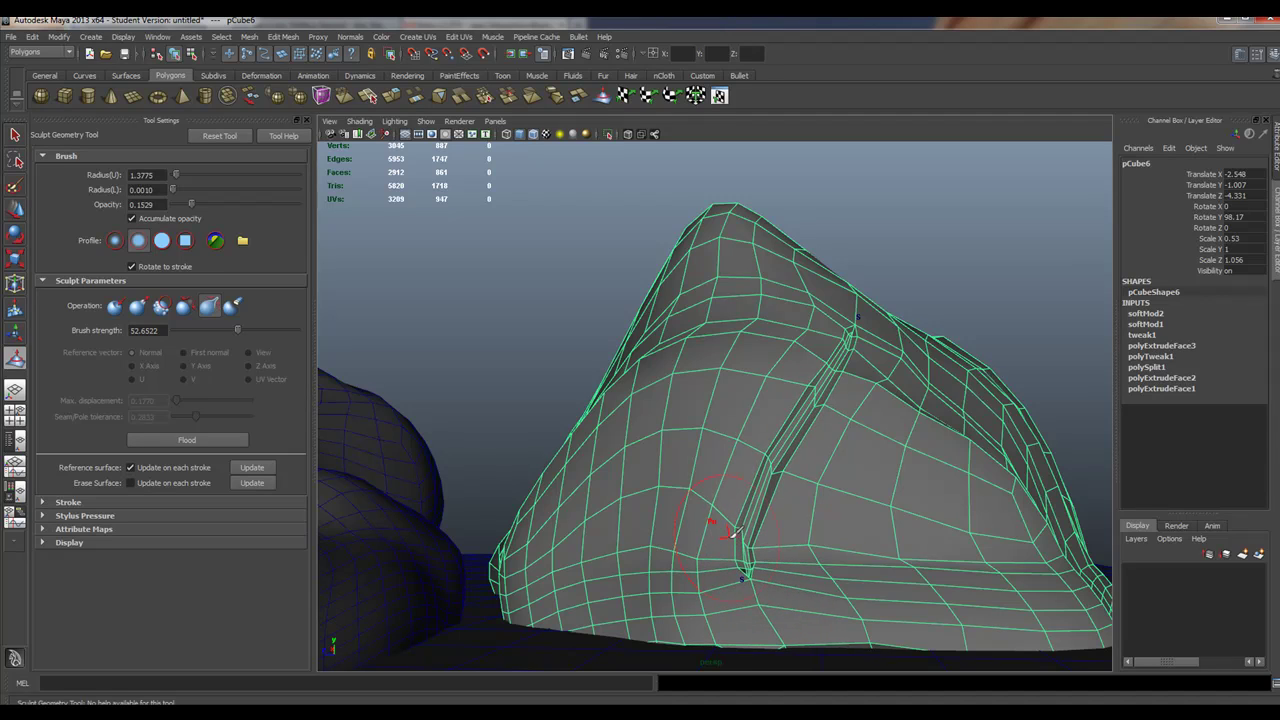
pyautogui.moveTo(808, 436)
pyautogui.keyDown('alt'); pyautogui.mouseDown()
pyautogui.moveTo(737, 491)
pyautogui.moveTo(751, 606)
pyautogui.moveTo(812, 512)
pyautogui.moveTo(737, 449)
pyautogui.moveTo(909, 443)
pyautogui.moveTo(814, 514)
pyautogui.moveTo(810, 465)
pyautogui.moveTo(771, 434)
pyautogui.mouseUp(); pyautogui.keyUp('alt')
pyautogui.keyDown('alt'); pyautogui.moveTo(771, 434); pyautogui.dragTo(866, 442, button='right'); pyautogui.keyUp('alt')
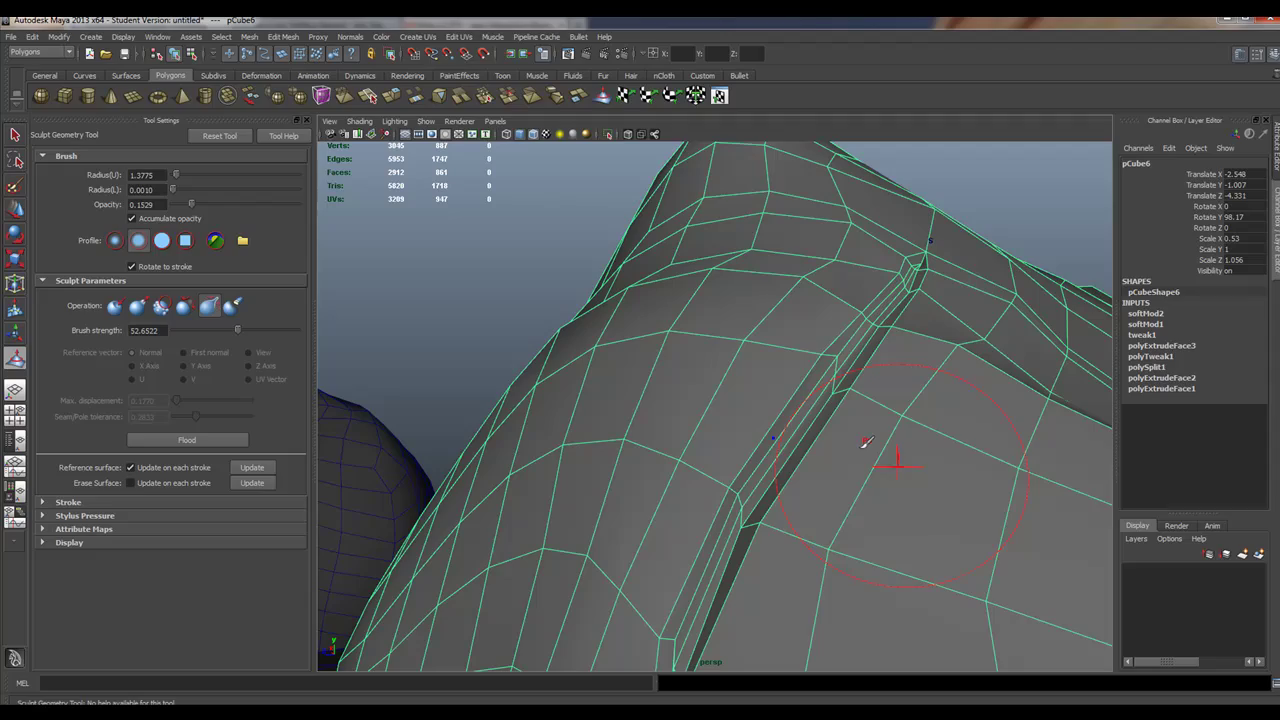
pyautogui.moveTo(835, 590)
pyautogui.keyDown('alt'); pyautogui.mouseDown()
pyautogui.moveTo(777, 531)
pyautogui.moveTo(914, 534)
pyautogui.moveTo(889, 496)
pyautogui.moveTo(849, 471)
pyautogui.moveTo(720, 457)
pyautogui.moveTo(640, 510)
pyautogui.moveTo(715, 487)
pyautogui.moveTo(766, 509)
pyautogui.moveTo(686, 471)
pyautogui.moveTo(614, 491)
pyautogui.moveTo(700, 490)
pyautogui.mouseUp(); pyautogui.keyUp('alt')
pyautogui.moveTo(700, 490)
pyautogui.keyDown('alt'); pyautogui.mouseDown(button='right')
pyautogui.moveTo(883, 509)
pyautogui.moveTo(719, 476)
pyautogui.mouseUp(button='right'); pyautogui.keyUp('alt')
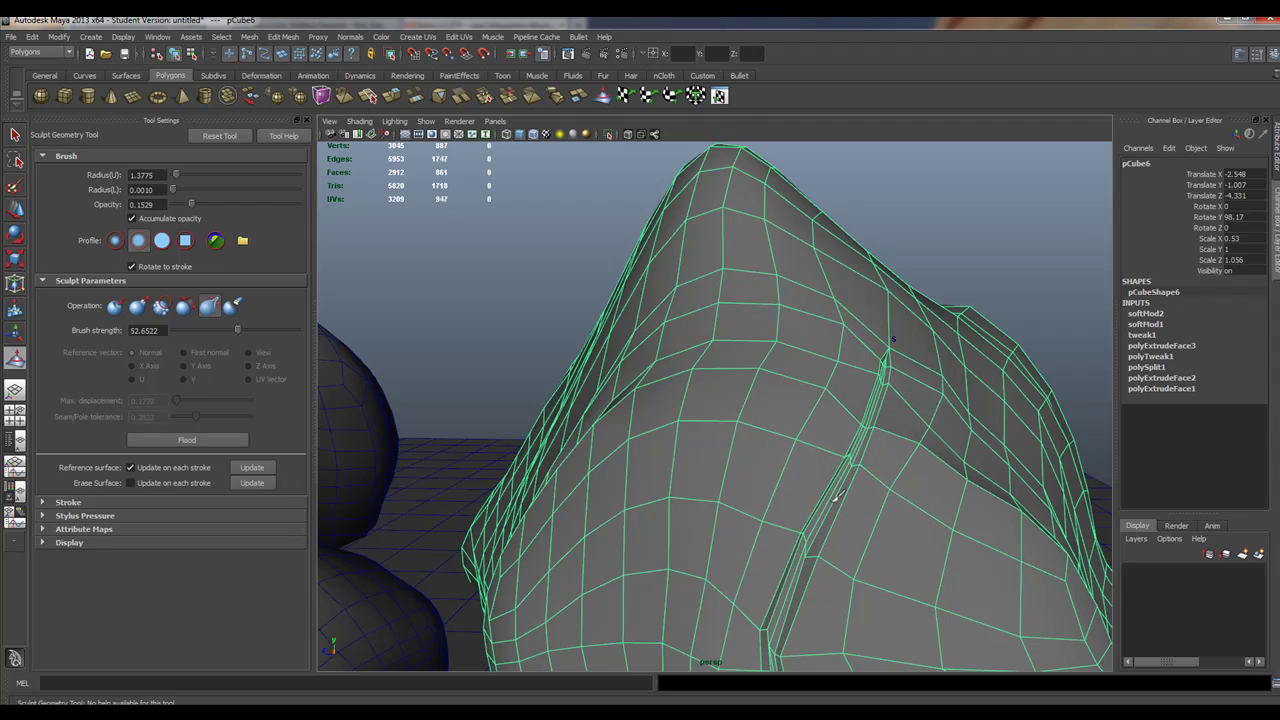
# - Examine the pinched crack and the rock's overall shape from the front, the sides and above
pyautogui.moveTo(808, 544)
pyautogui.keyDown('alt'); pyautogui.mouseDown()
pyautogui.moveTo(806, 434)
pyautogui.moveTo(703, 423)
pyautogui.moveTo(829, 449)
pyautogui.moveTo(797, 426)
pyautogui.moveTo(743, 420)
pyautogui.moveTo(649, 449)
pyautogui.moveTo(700, 480)
pyautogui.moveTo(764, 414)
pyautogui.moveTo(740, 395)
pyautogui.moveTo(752, 408)
pyautogui.mouseUp(); pyautogui.keyUp('alt')
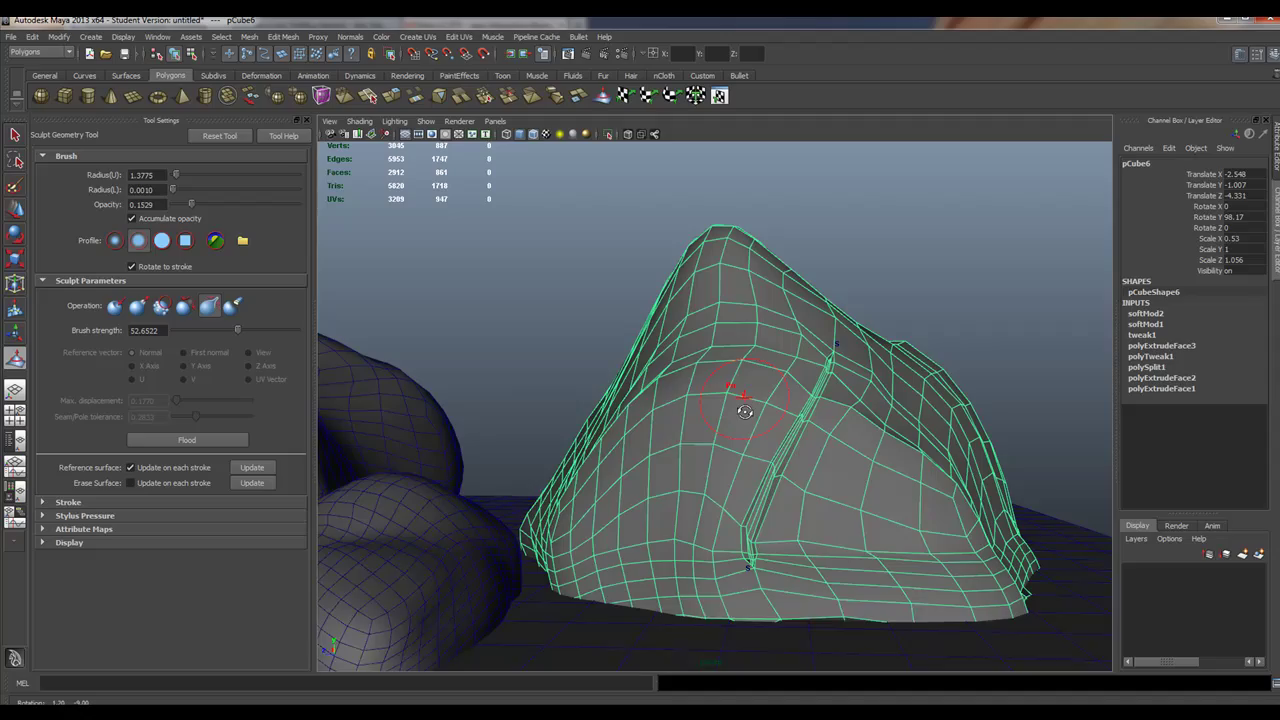
pyautogui.keyDown('alt'); pyautogui.moveTo(752, 408); pyautogui.dragTo(746, 443, button='right'); pyautogui.keyUp('alt')
pyautogui.moveTo(746, 443)
pyautogui.keyDown('alt'); pyautogui.mouseDown()
pyautogui.moveTo(689, 420)
pyautogui.moveTo(851, 443)
pyautogui.moveTo(895, 494)
pyautogui.moveTo(800, 398)
pyautogui.moveTo(775, 352)
pyautogui.mouseUp(); pyautogui.keyUp('alt')
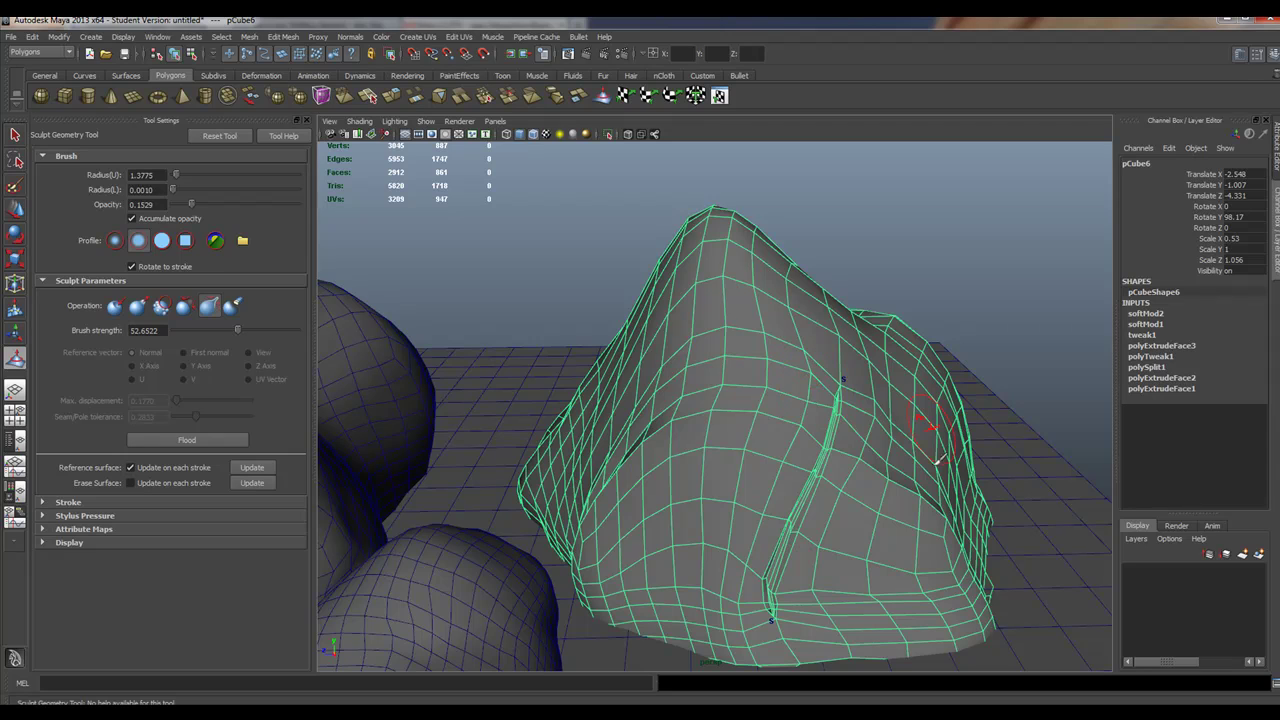
pyautogui.keyDown('alt'); pyautogui.moveTo(938, 462); pyautogui.dragTo(826, 527); pyautogui.keyUp('alt')
pyautogui.moveTo(701, 447)
pyautogui.keyDown('alt'); pyautogui.mouseDown()
pyautogui.moveTo(623, 402)
pyautogui.moveTo(686, 443)
pyautogui.mouseUp(); pyautogui.keyUp('alt')
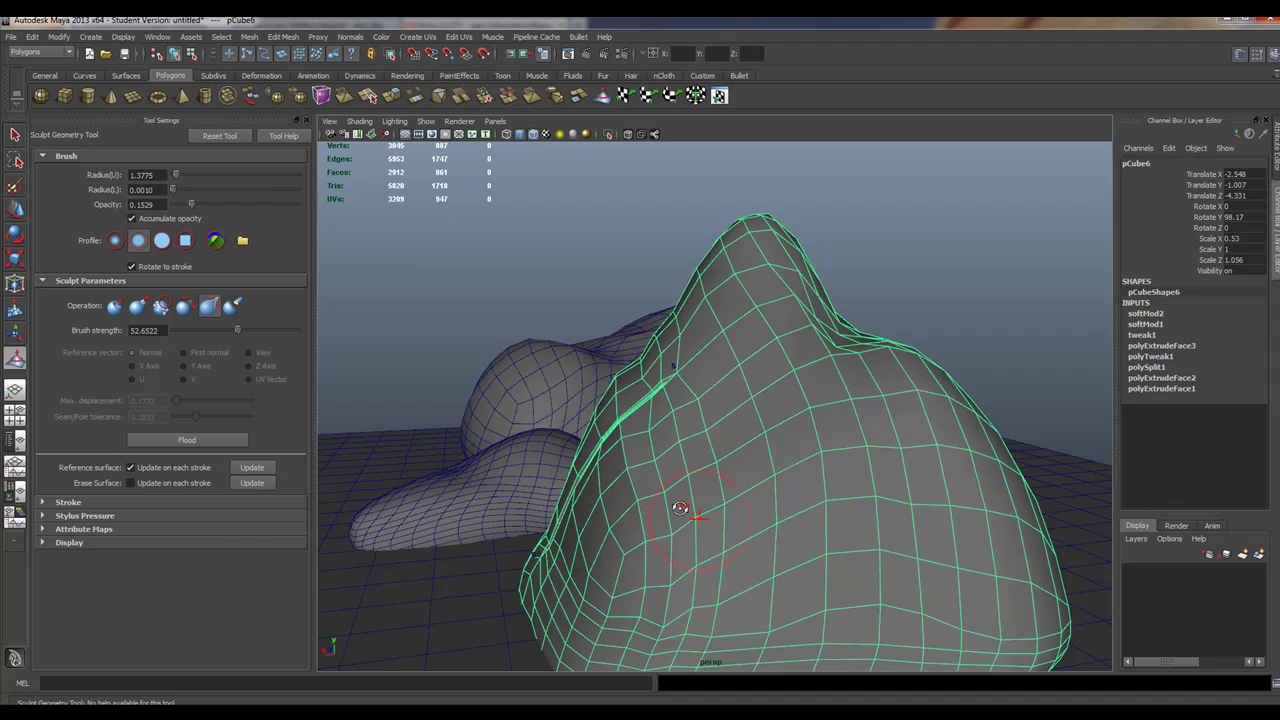
pyautogui.keyDown('alt'); pyautogui.moveTo(686, 514); pyautogui.dragTo(590, 455); pyautogui.keyUp('alt')
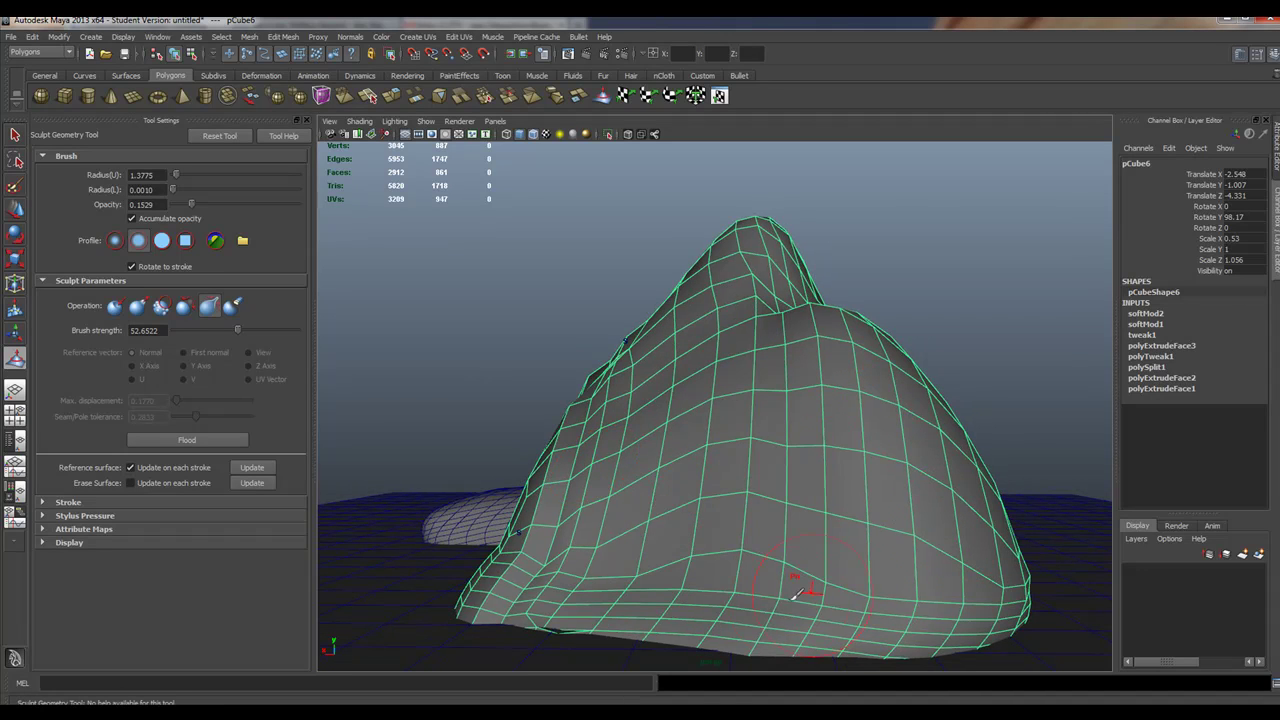
pyautogui.moveTo(707, 383)
pyautogui.keyDown('alt'); pyautogui.mouseDown()
pyautogui.moveTo(791, 503)
pyautogui.moveTo(839, 497)
pyautogui.moveTo(829, 357)
pyautogui.mouseUp(); pyautogui.keyUp('alt')
pyautogui.moveTo(768, 504)
pyautogui.keyDown('alt'); pyautogui.mouseDown()
pyautogui.moveTo(760, 540)
pyautogui.moveTo(789, 589)
pyautogui.moveTo(771, 600)
pyautogui.moveTo(790, 630)
pyautogui.mouseUp(); pyautogui.keyUp('alt')
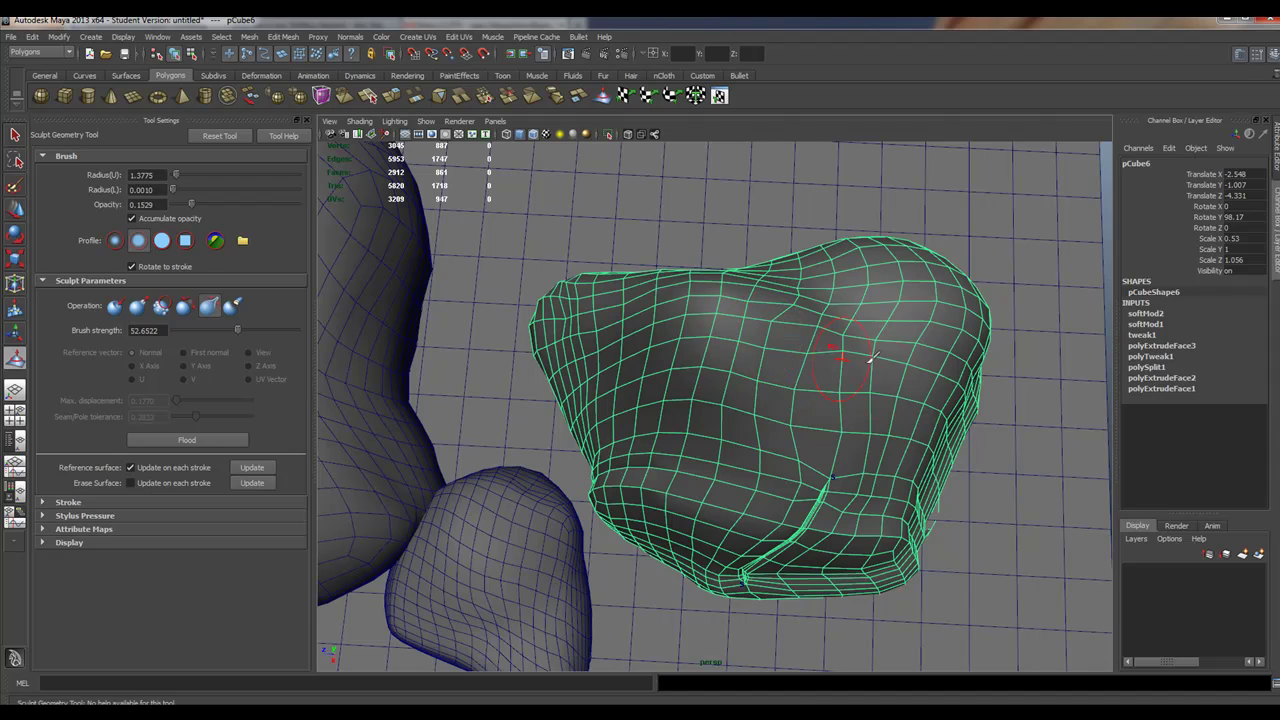
pyautogui.moveTo(871, 357)
pyautogui.keyDown('alt'); pyautogui.mouseDown()
pyautogui.moveTo(837, 363)
pyautogui.moveTo(848, 386)
pyautogui.mouseUp(); pyautogui.keyUp('alt')
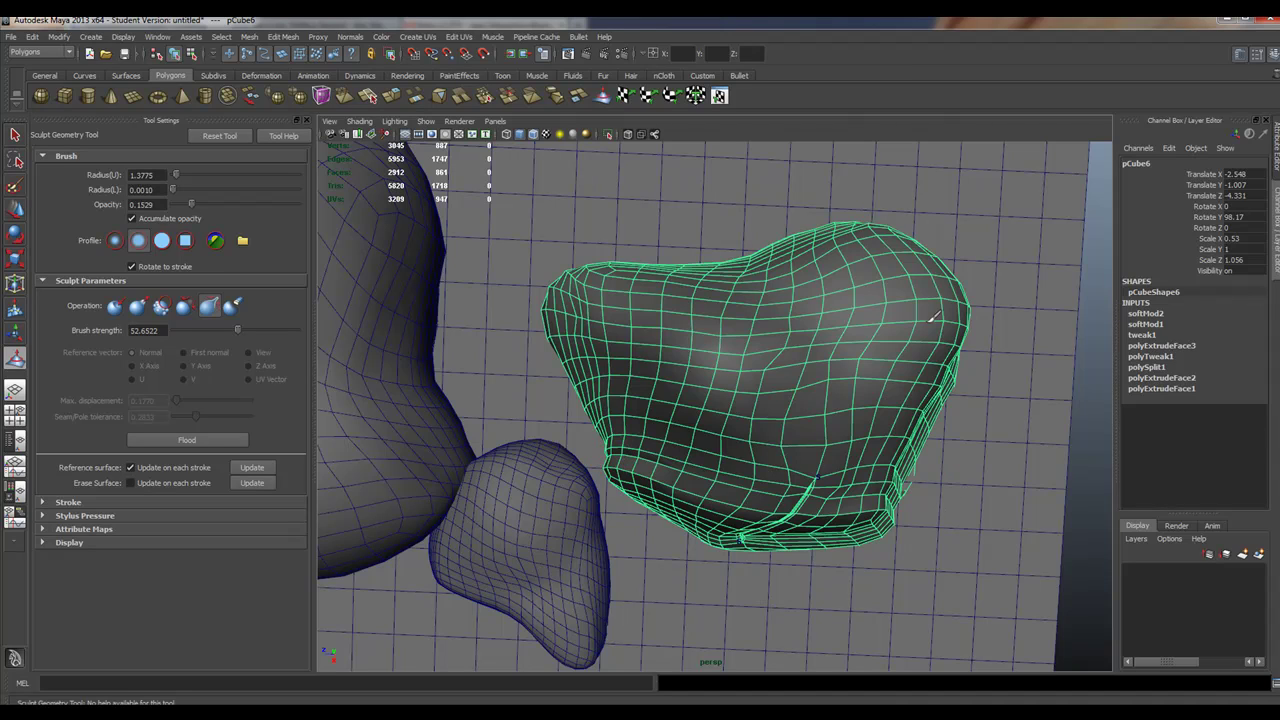
# - Inspect the rock's UV layout in the UV Texture Editor and close the editor
pyautogui.click(156, 38)
pyautogui.click(187, 216)
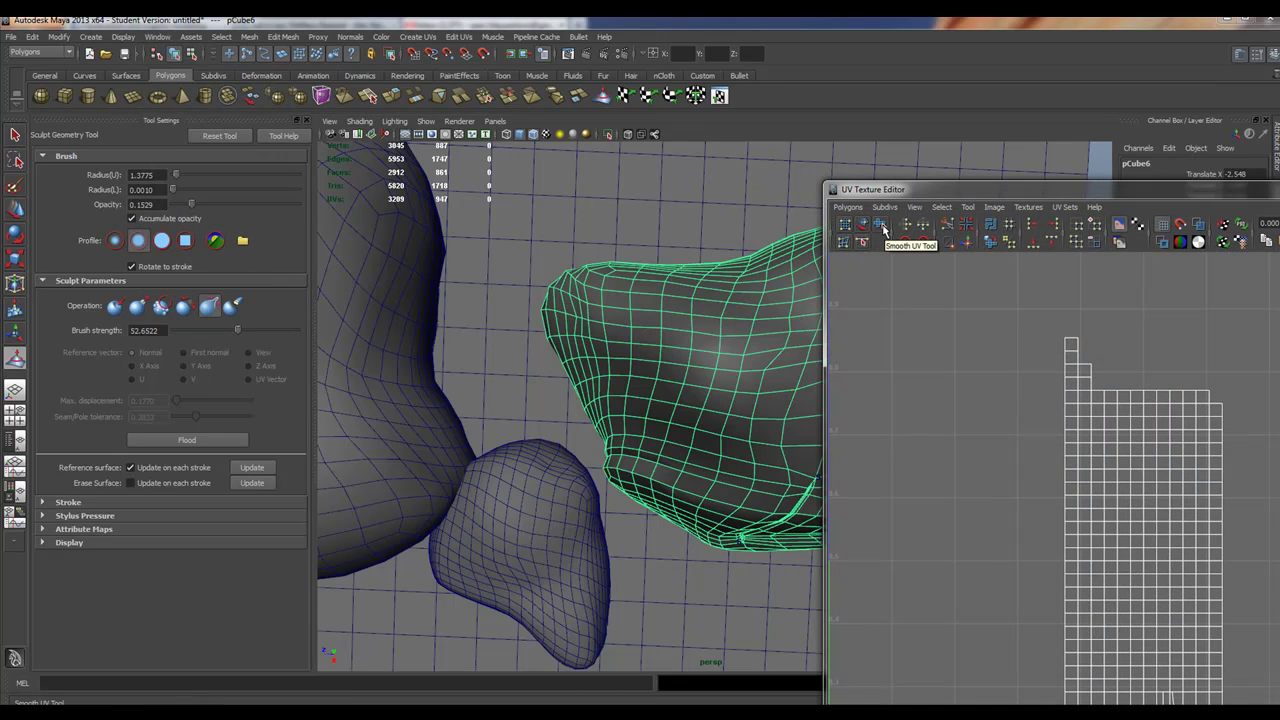
pyautogui.moveTo(1009, 192); pyautogui.dragTo(557, 226)
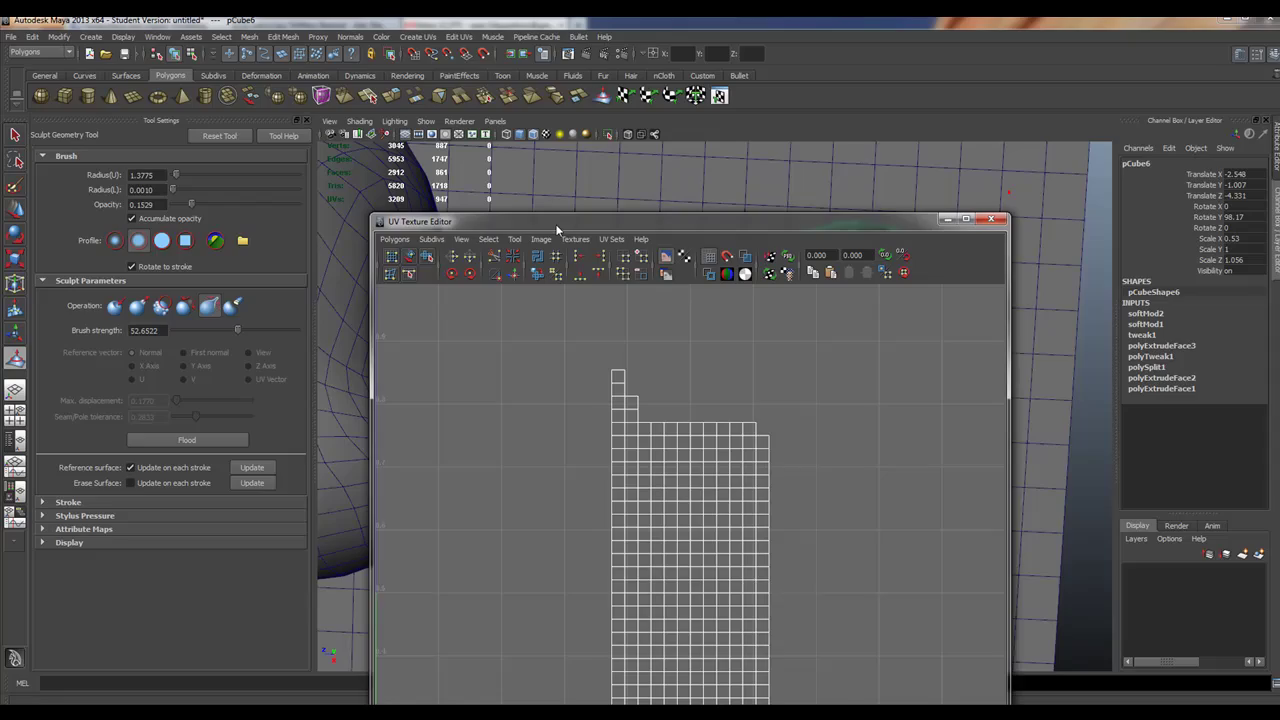
pyautogui.click(992, 220)
# - Reshape the cracked rock by moving its upper soft modification handle with the Move Tool
pyautogui.moveTo(809, 405)
pyautogui.keyDown('alt'); pyautogui.mouseDown()
pyautogui.moveTo(822, 342)
pyautogui.moveTo(790, 340)
pyautogui.moveTo(826, 418)
pyautogui.mouseUp(); pyautogui.keyUp('alt')
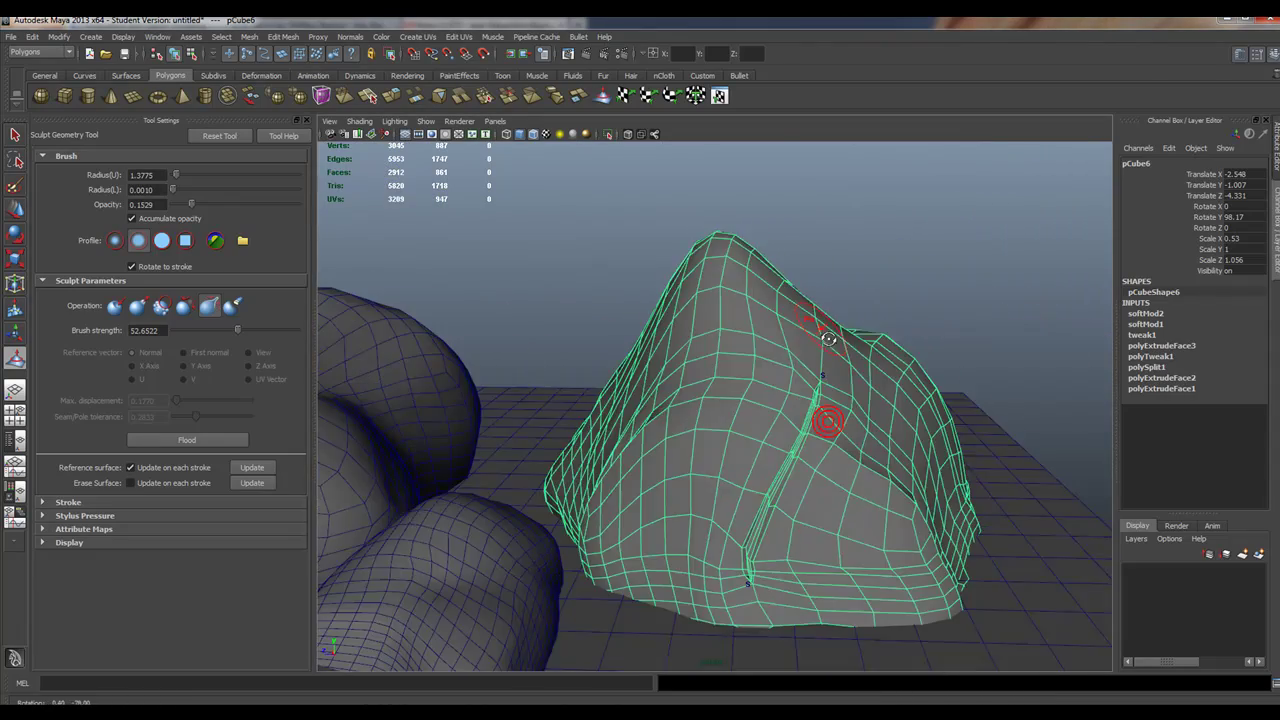
pyautogui.moveTo(826, 418)
pyautogui.keyDown('alt'); pyautogui.mouseDown(button='right')
pyautogui.moveTo(663, 291)
pyautogui.moveTo(740, 300)
pyautogui.mouseUp(button='right'); pyautogui.keyUp('alt')
pyautogui.click(15, 209)
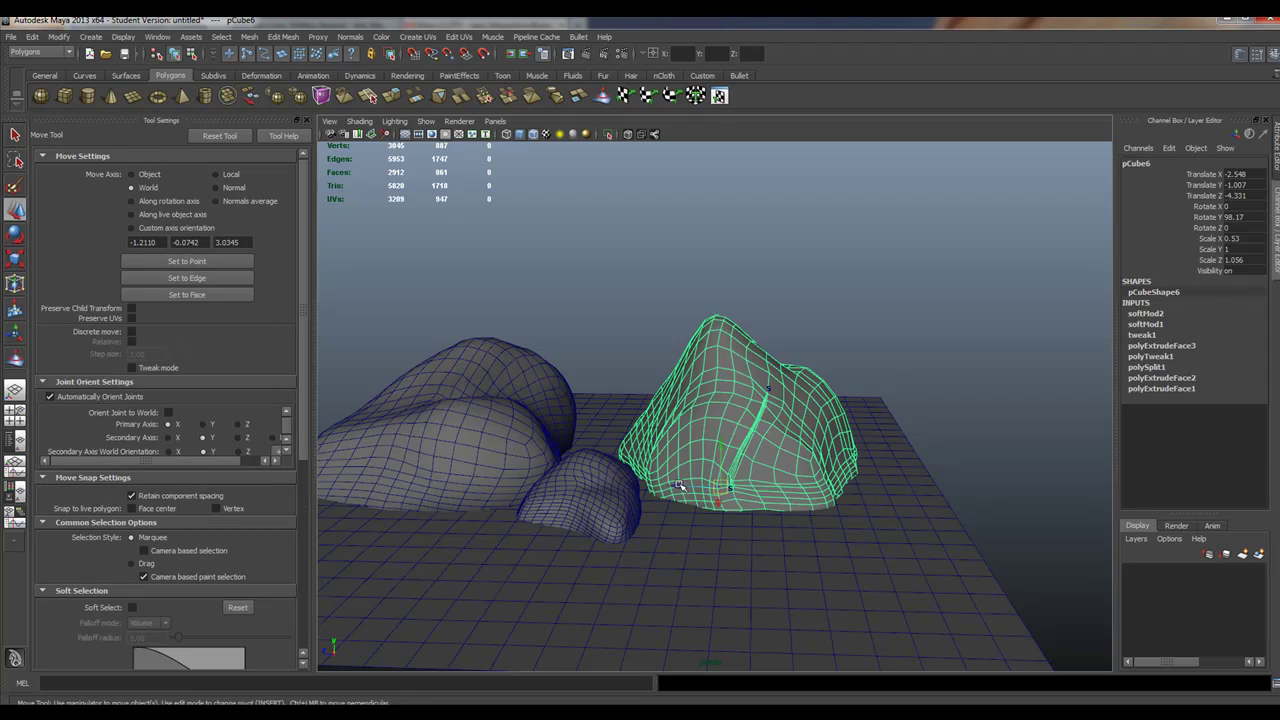
pyautogui.moveTo(680, 485); pyautogui.dragTo(706, 341)
pyautogui.click(772, 369)
pyautogui.keyDown('alt'); pyautogui.moveTo(757, 359); pyautogui.dragTo(951, 434, button='right'); pyautogui.keyUp('alt')
pyautogui.moveTo(829, 372); pyautogui.dragTo(691, 394)
# - Create a tall polygon cylinder in front of the rocks and scale it uniformly to 0.275
pyautogui.keyDown('alt'); pyautogui.moveTo(732, 338); pyautogui.dragTo(778, 342); pyautogui.keyUp('alt')
pyautogui.keyDown('alt'); pyautogui.moveTo(778, 342); pyautogui.dragTo(432, 121, button='right'); pyautogui.keyUp('alt')
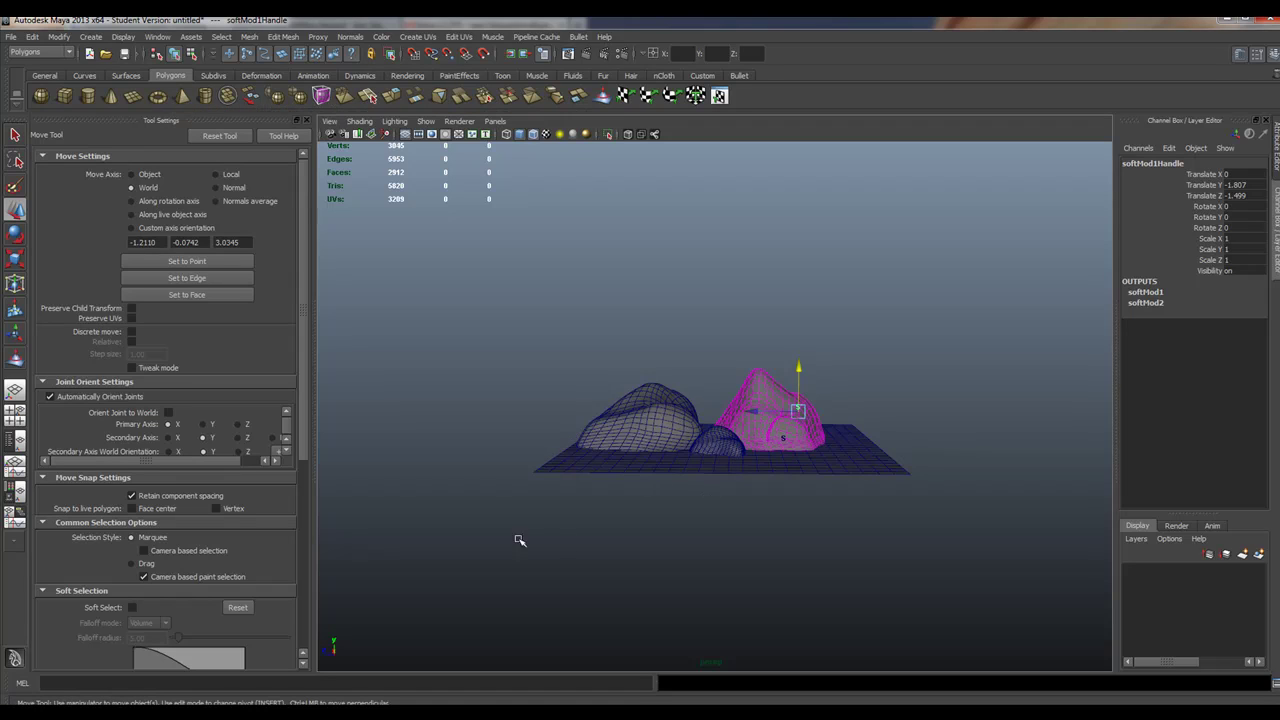
pyautogui.click(88, 95)
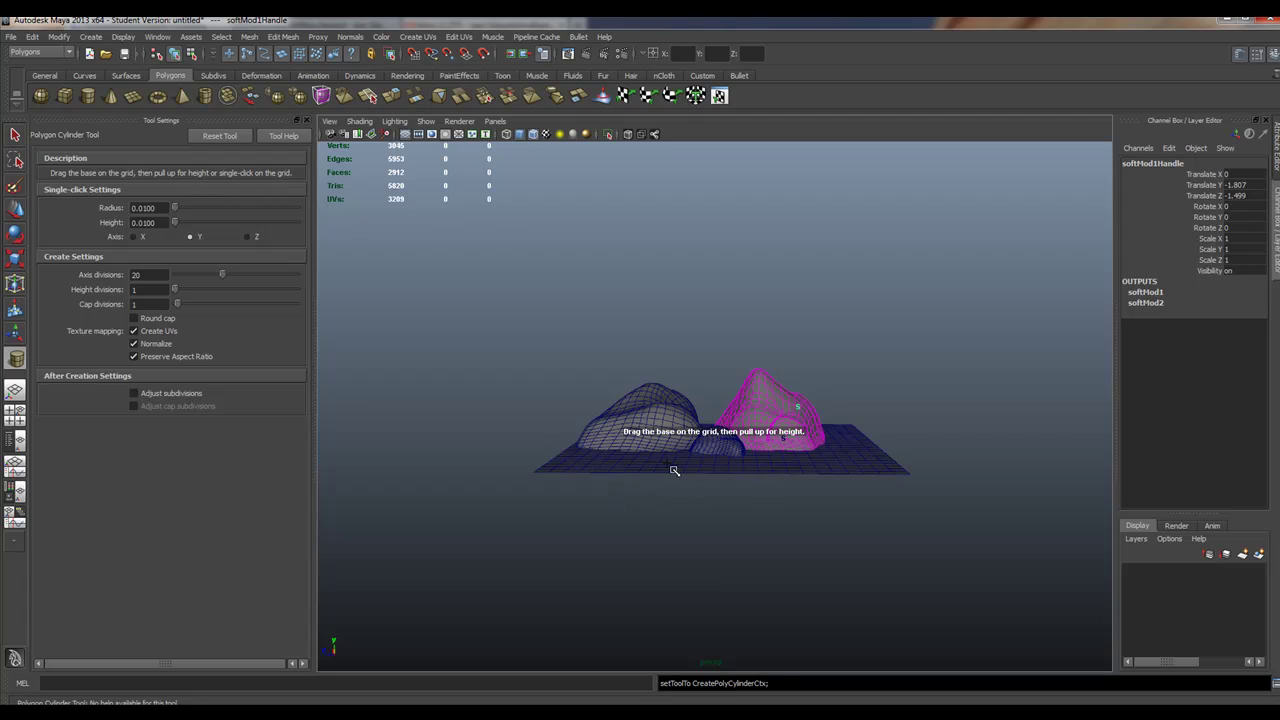
pyautogui.moveTo(674, 470); pyautogui.dragTo(662, 140)
pyautogui.click(15, 208)
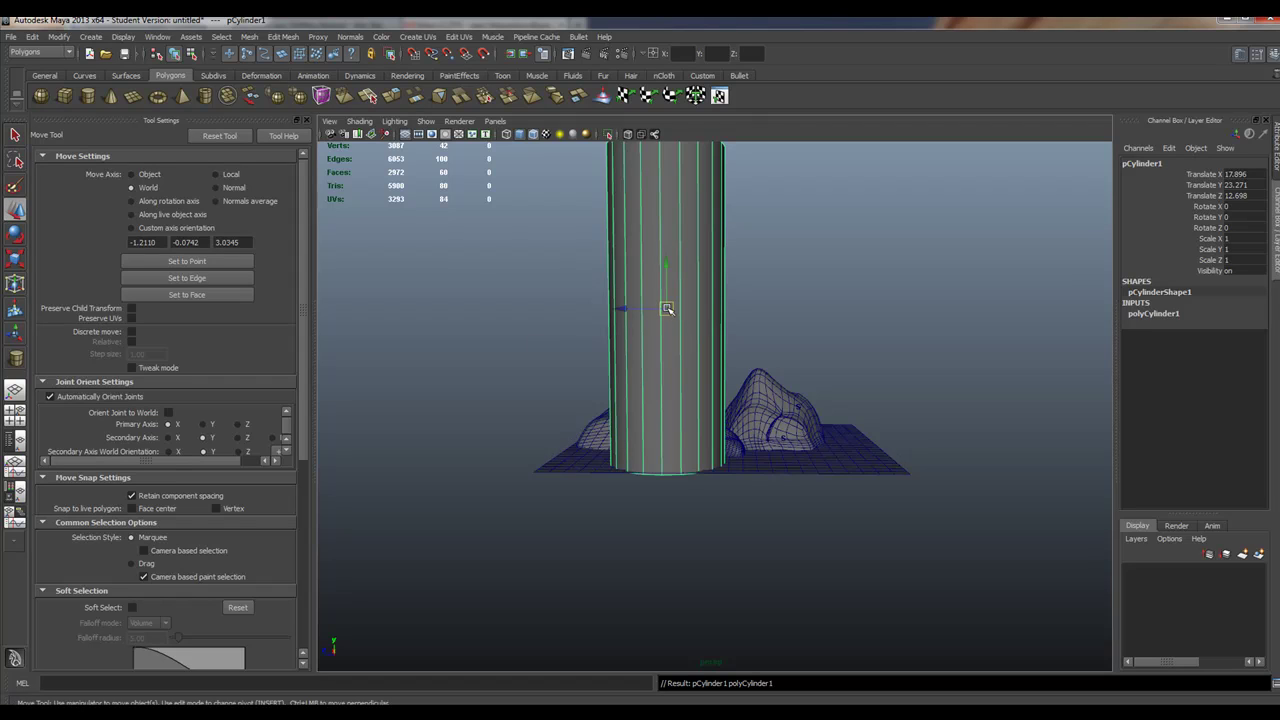
pyautogui.keyDown('alt'); pyautogui.moveTo(652, 336); pyautogui.dragTo(658, 355); pyautogui.keyUp('alt')
pyautogui.press('r')
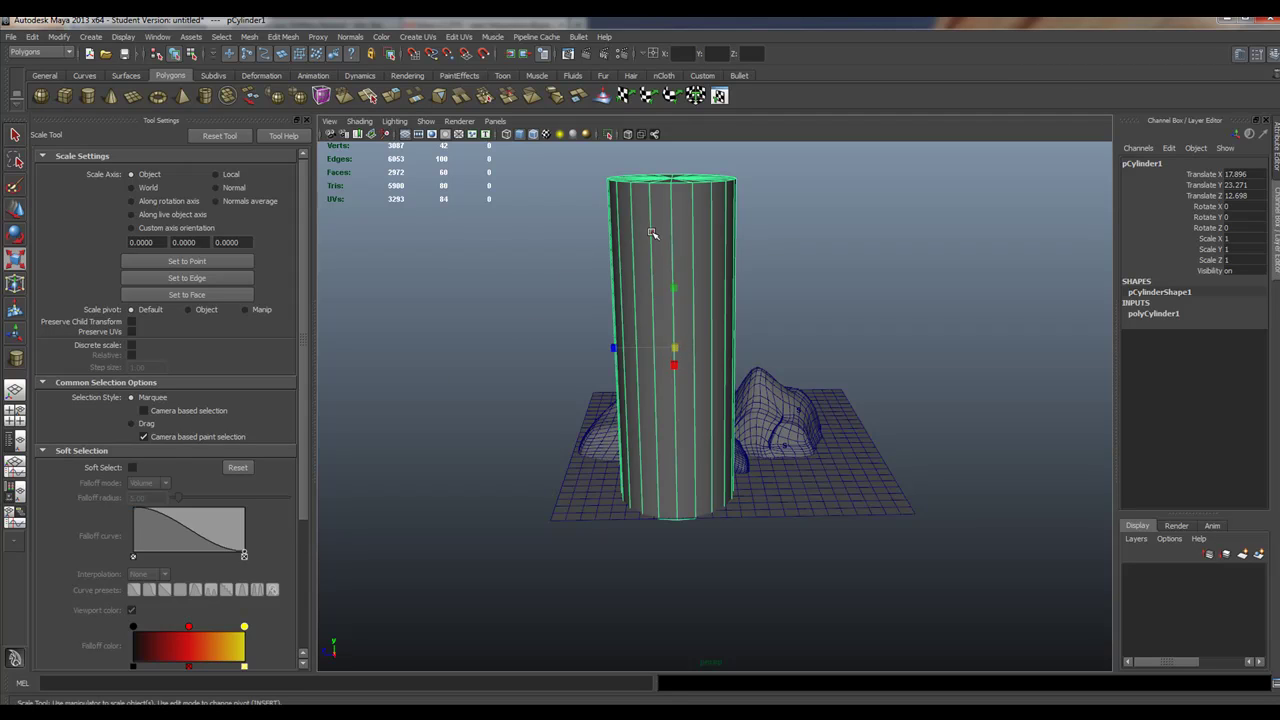
pyautogui.moveTo(676, 347); pyautogui.dragTo(543, 354)
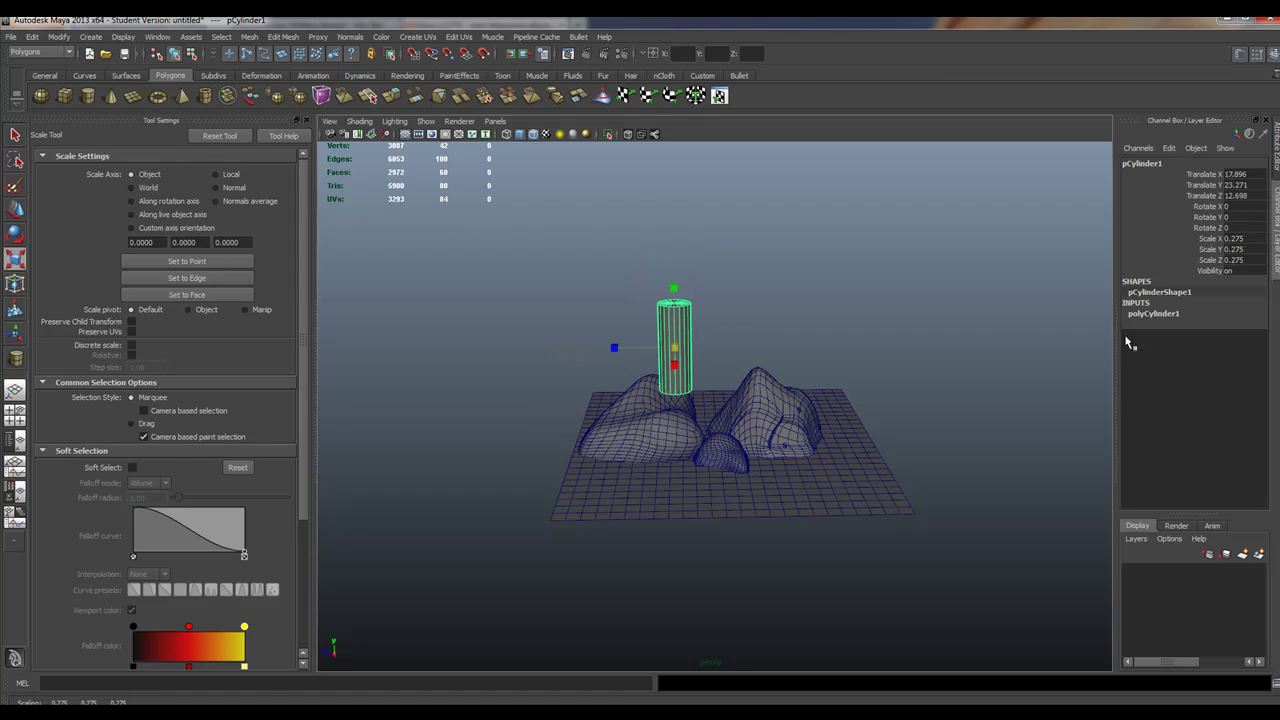
# - Set the cylinder's height subdivisions to 10 and stretch it vertically to a Y scale of 1.04
pyautogui.click(1155, 315)
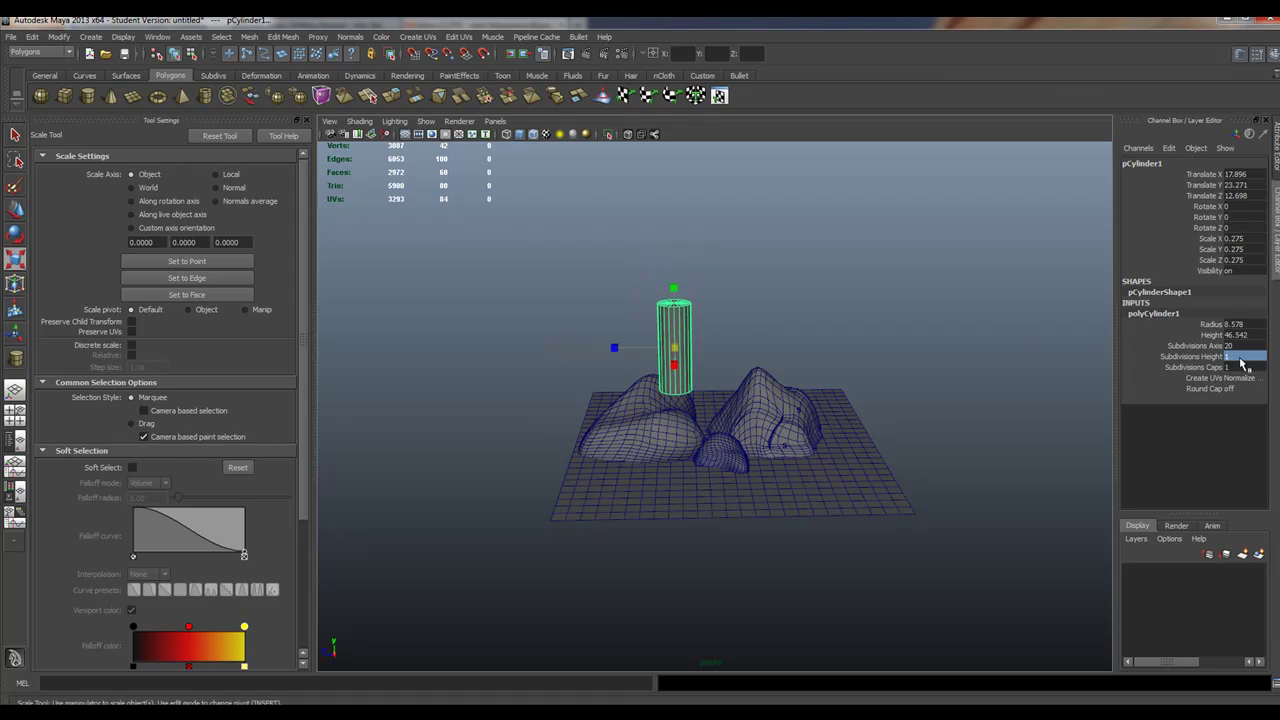
pyautogui.doubleClick(1240, 358)
pyautogui.write('10')
pyautogui.press('Return')
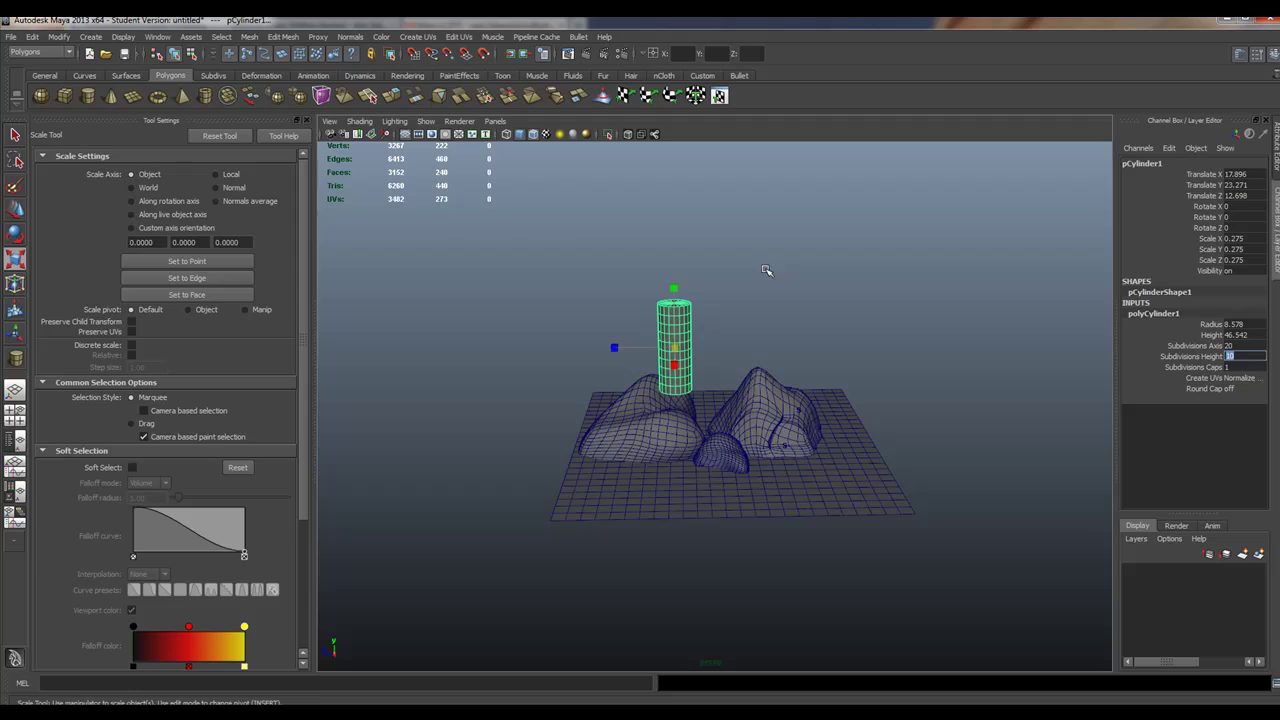
pyautogui.moveTo(676, 287); pyautogui.dragTo(637, 101)
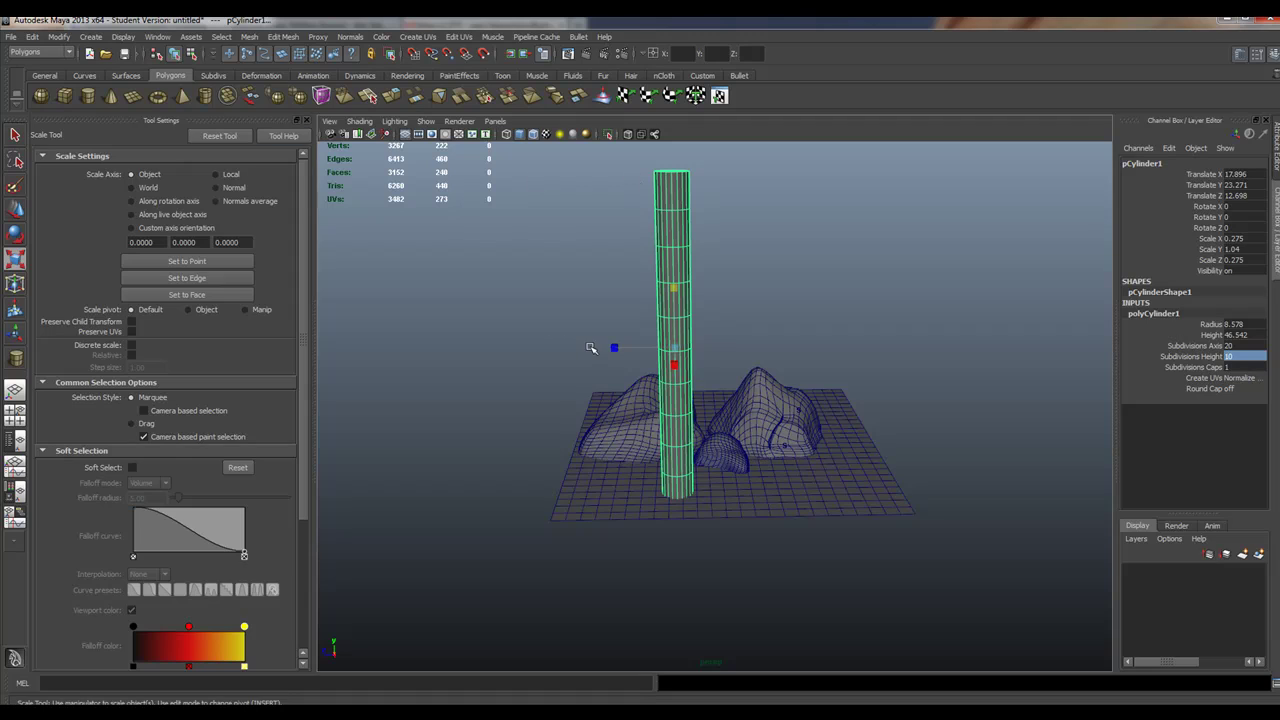
# - Move the cylinder beside the rocks to Translate Z 37.834 and set its height subdivisions to 20
pyautogui.press('w')
pyautogui.moveTo(622, 346); pyautogui.dragTo(451, 343)
pyautogui.doubleClick(1237, 357)
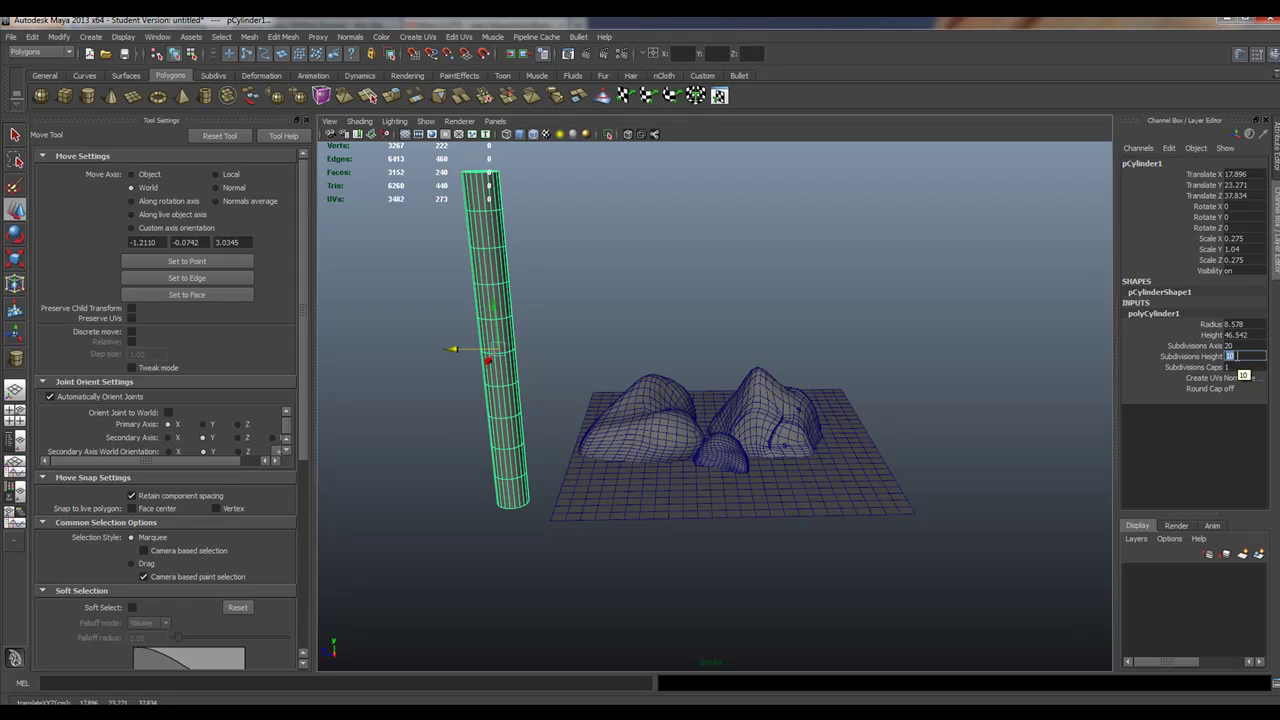
pyautogui.write('20')
pyautogui.press('Return')
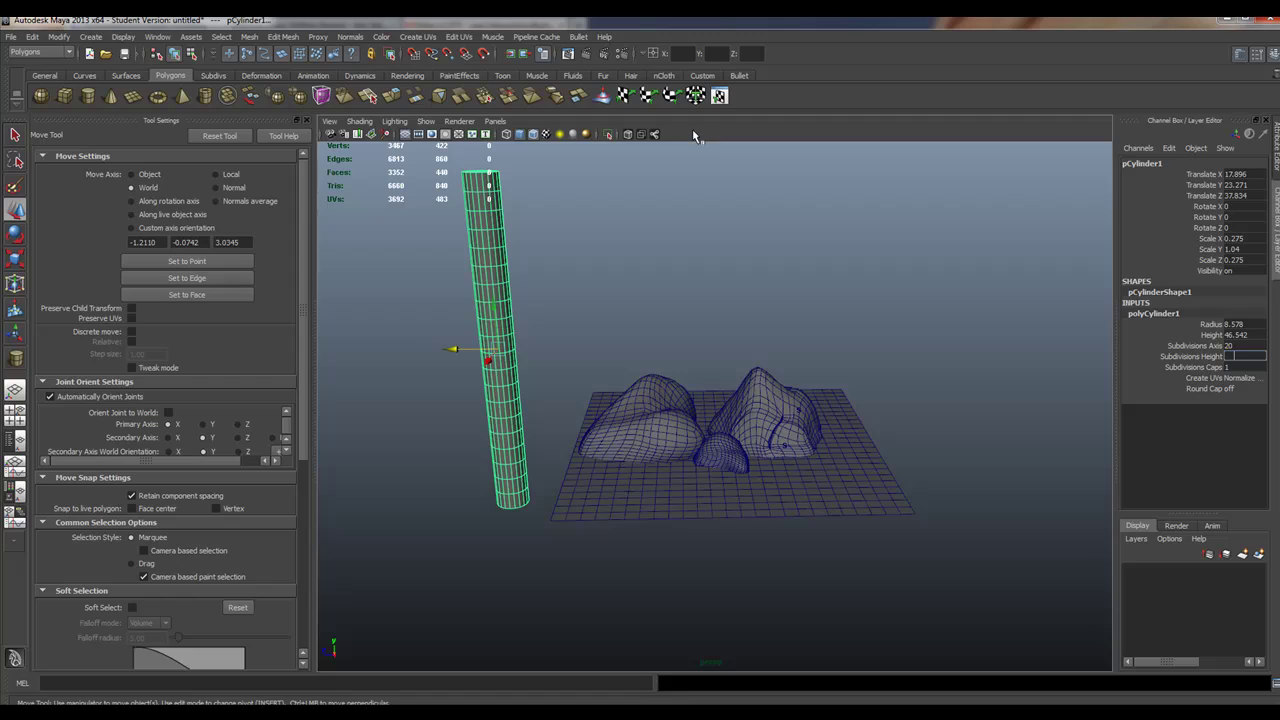
# - Apply a lattice deformer to the cylinder and scale its top lattice points inward to taper the cylinder
pyautogui.press('space')
pyautogui.click(486, 338)
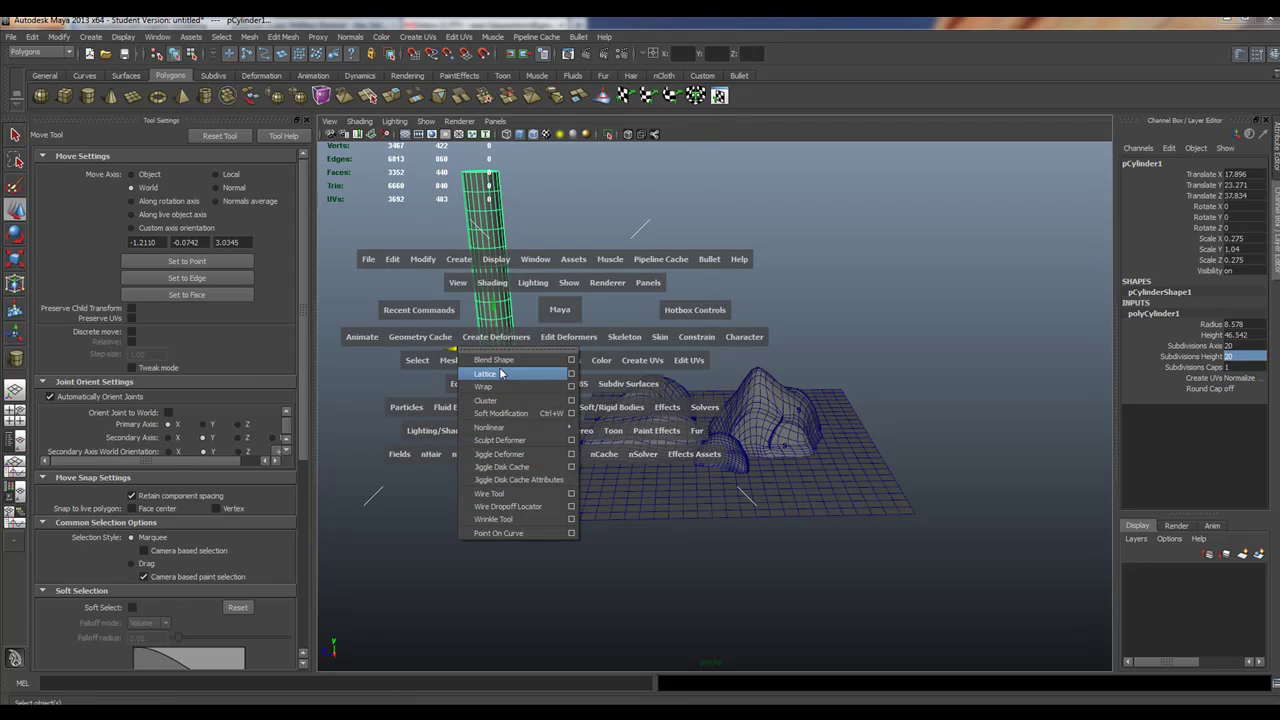
pyautogui.click(501, 374)
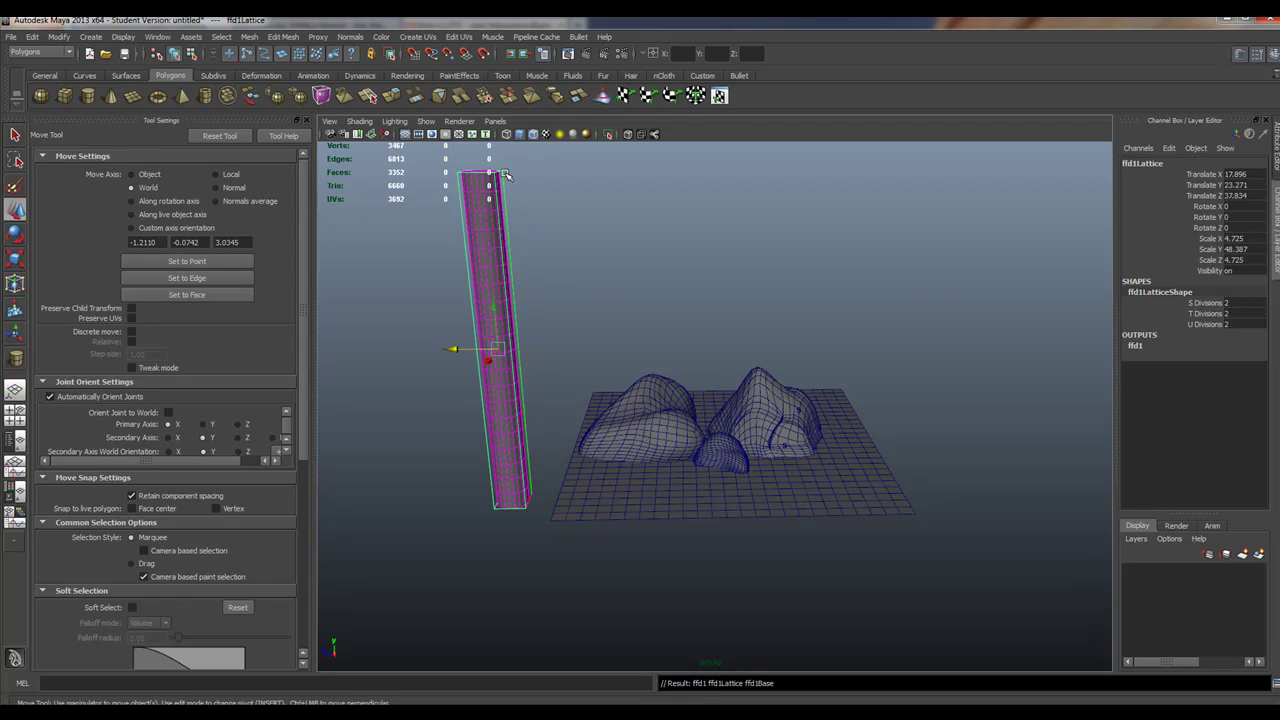
pyautogui.moveTo(506, 176); pyautogui.dragTo(475, 137, button='right')
pyautogui.moveTo(430, 152); pyautogui.dragTo(522, 196)
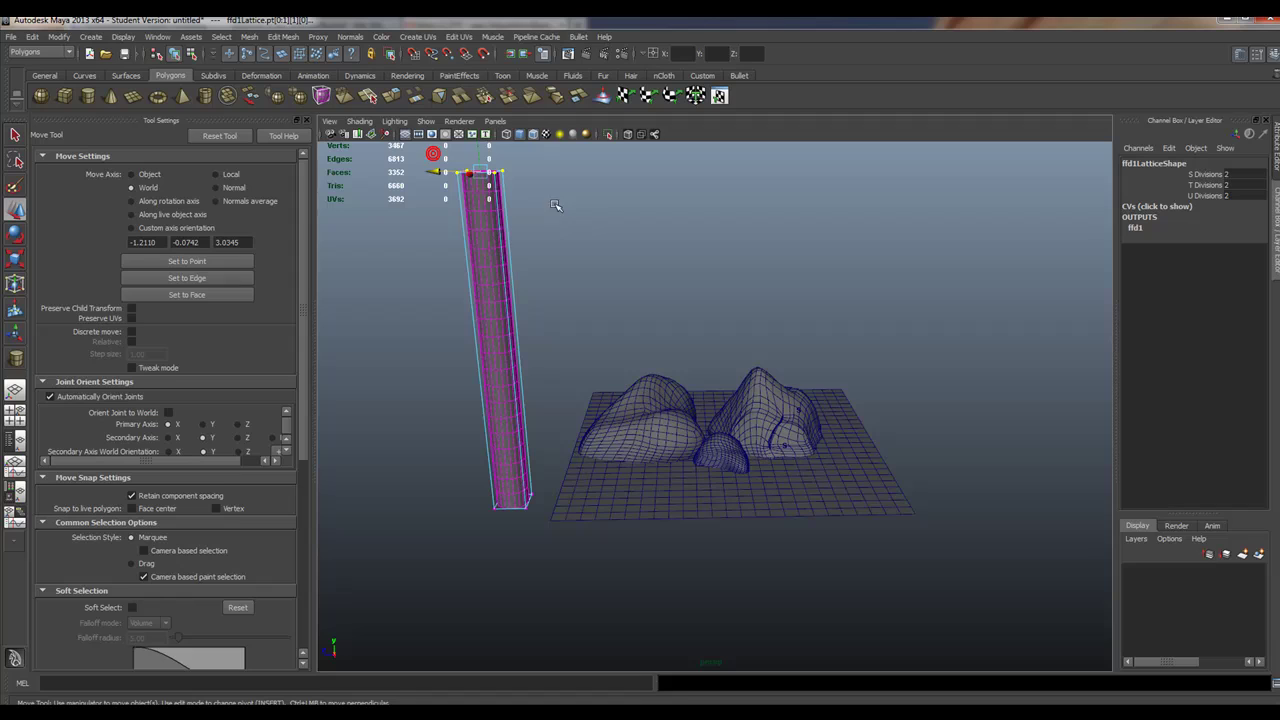
pyautogui.keyDown('alt'); pyautogui.moveTo(520, 192); pyautogui.dragTo(520, 261, button='middle'); pyautogui.keyUp('alt')
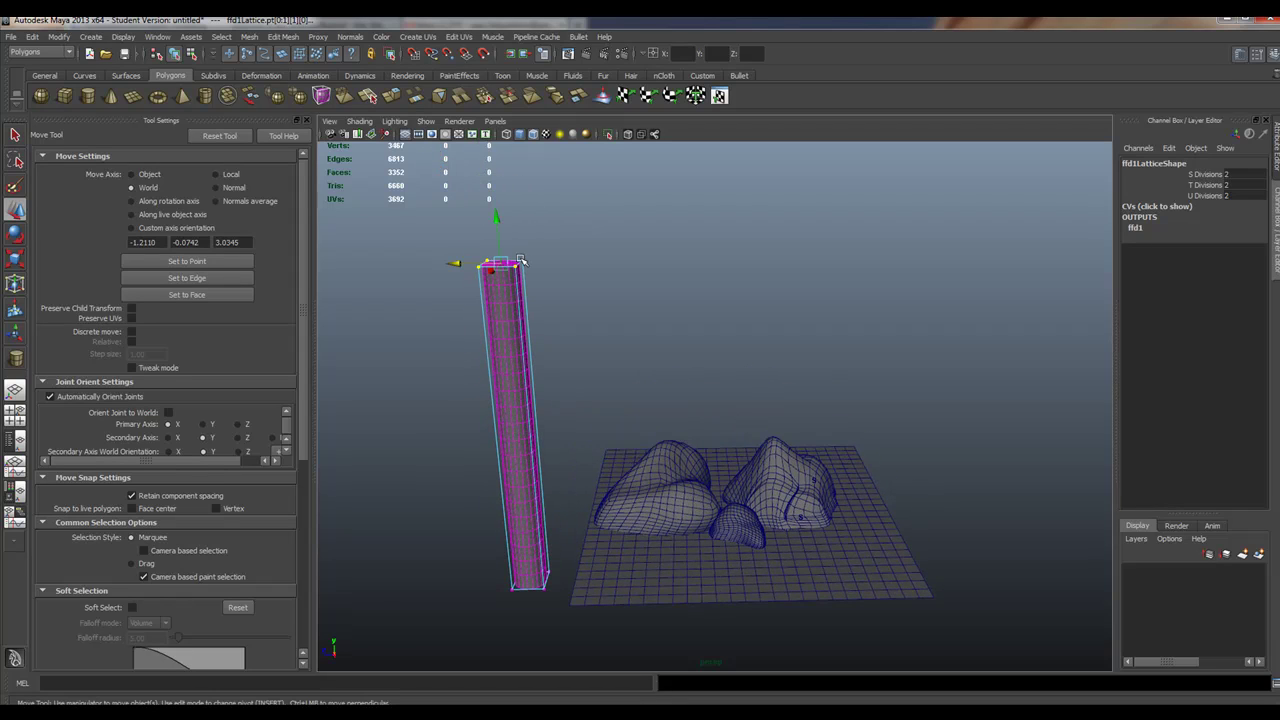
pyautogui.press('r')
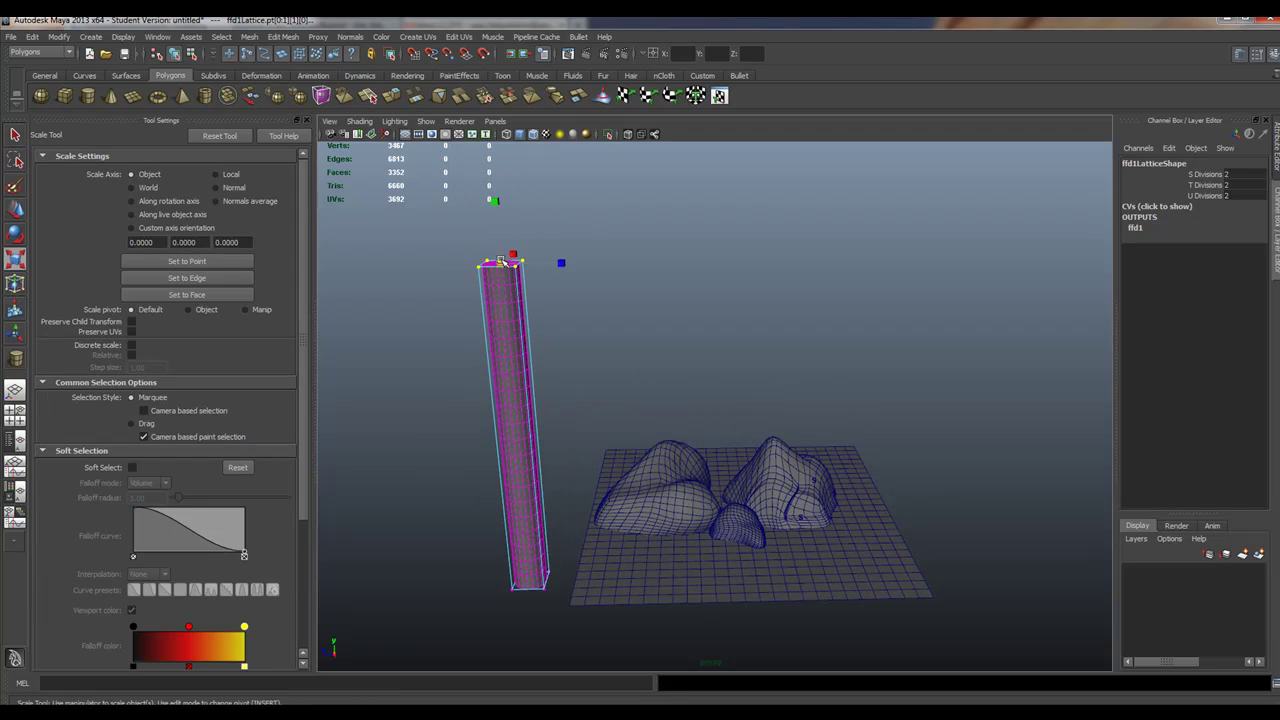
pyautogui.moveTo(500, 262); pyautogui.dragTo(490, 266)
# - Duplicate the tapered cylinder and move the copy to the other side of the rocks at Translate Z -17.936
pyautogui.click(506, 362)
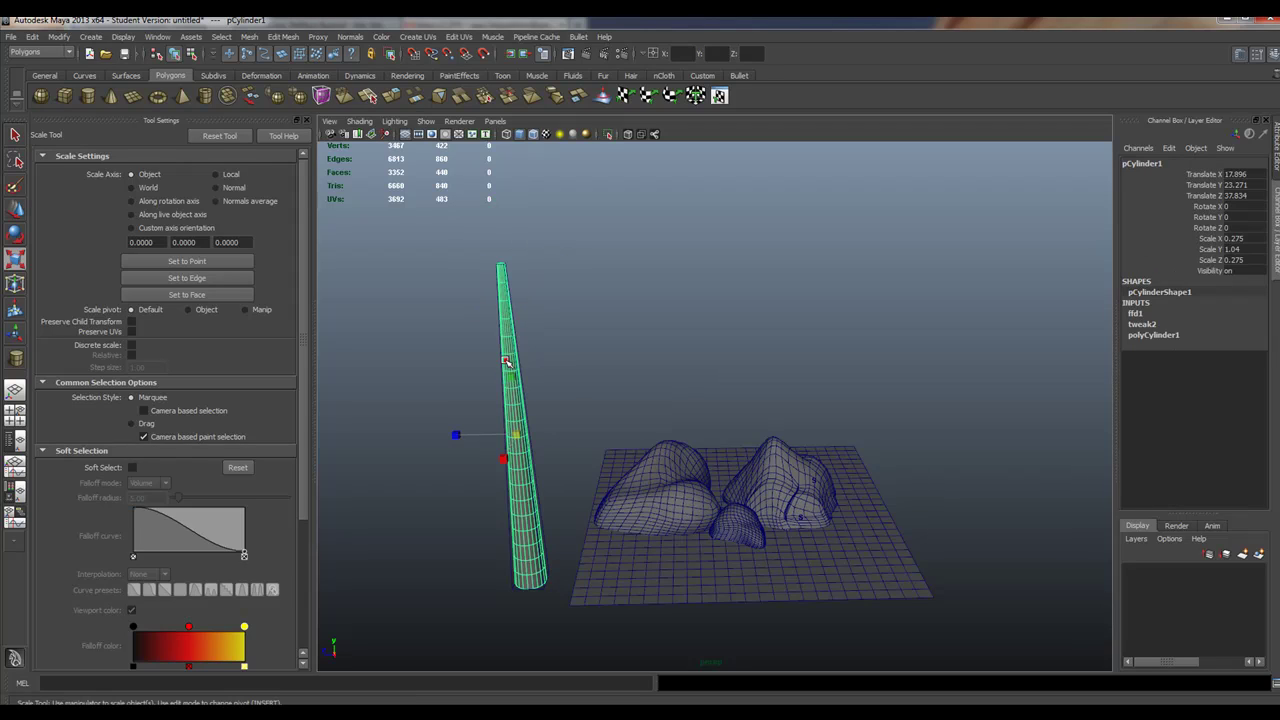
pyautogui.hotkey('ctrl', 'd')
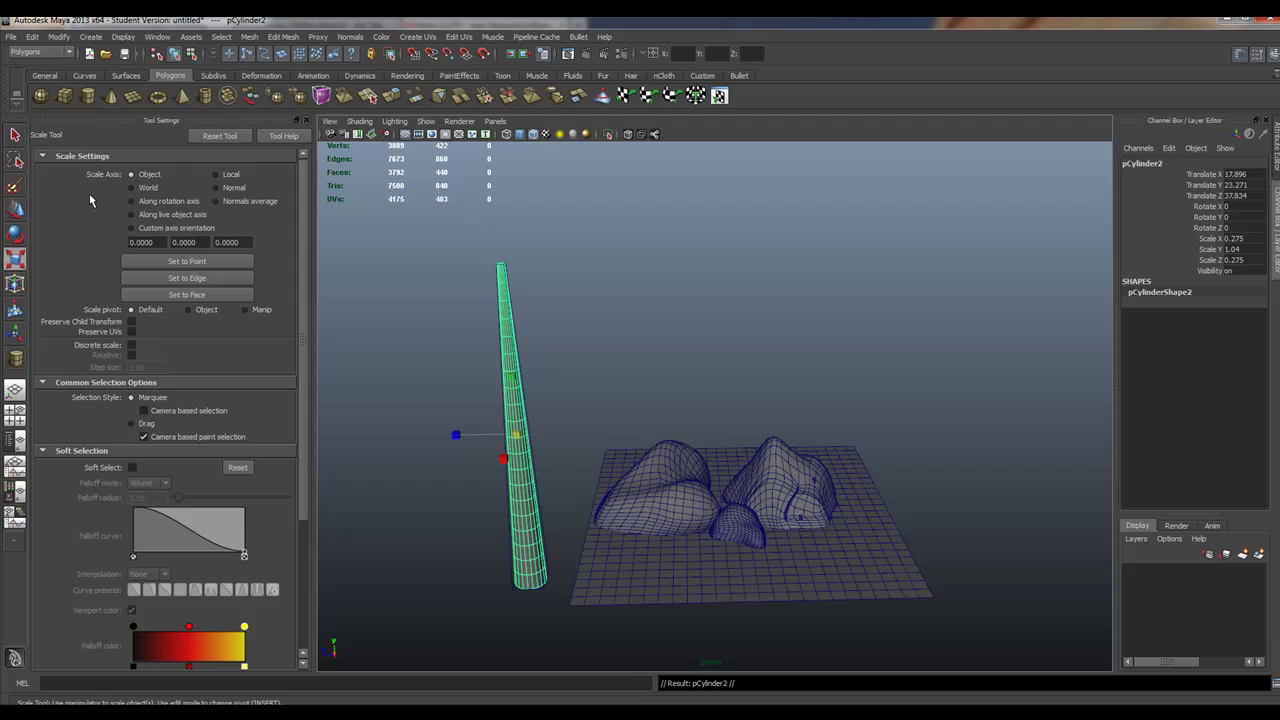
pyautogui.click(15, 208)
pyautogui.moveTo(466, 434); pyautogui.dragTo(912, 440)
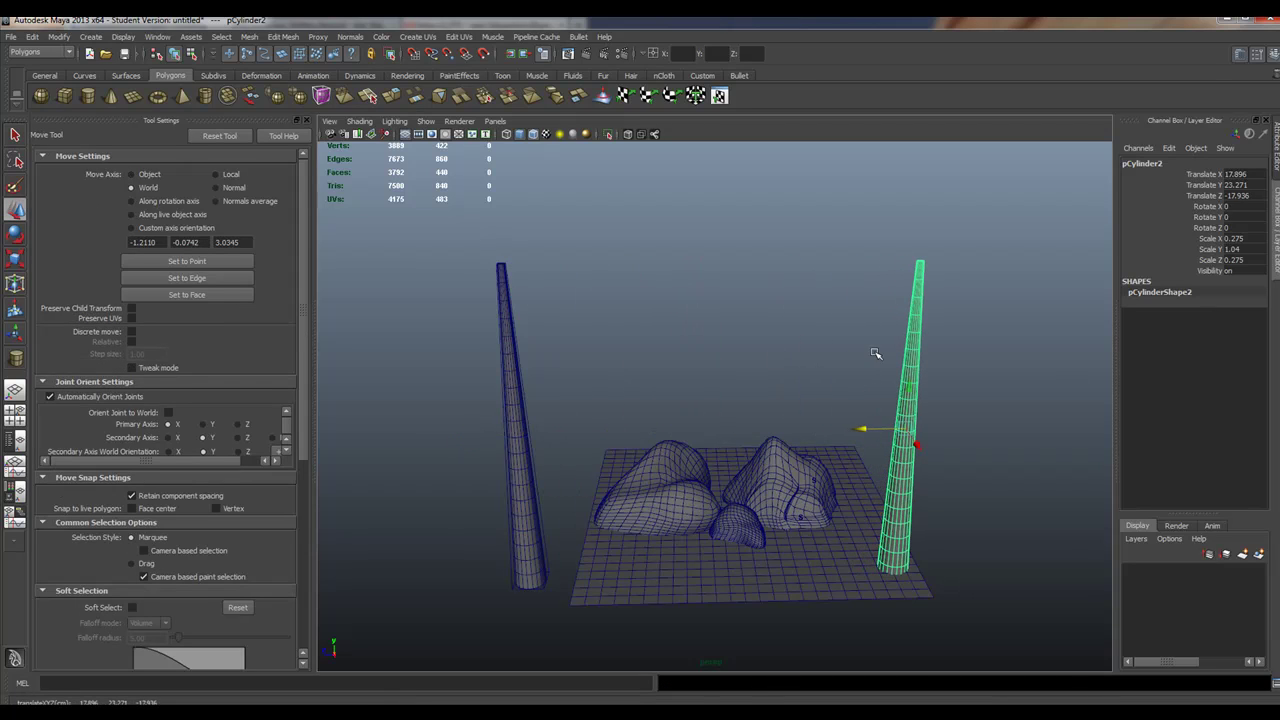
# - Apply a lattice deformer to the duplicated cylinder with S, T and U divisions all set to 6
pyautogui.press('space')
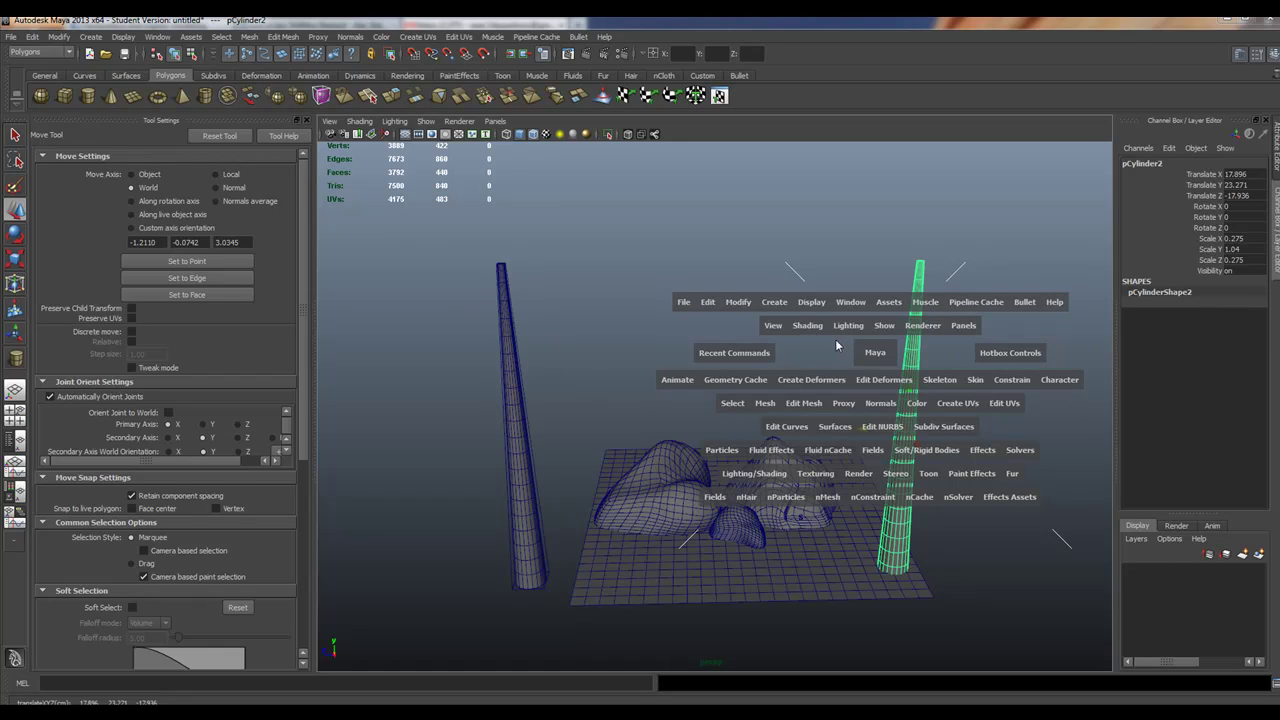
pyautogui.click(813, 380)
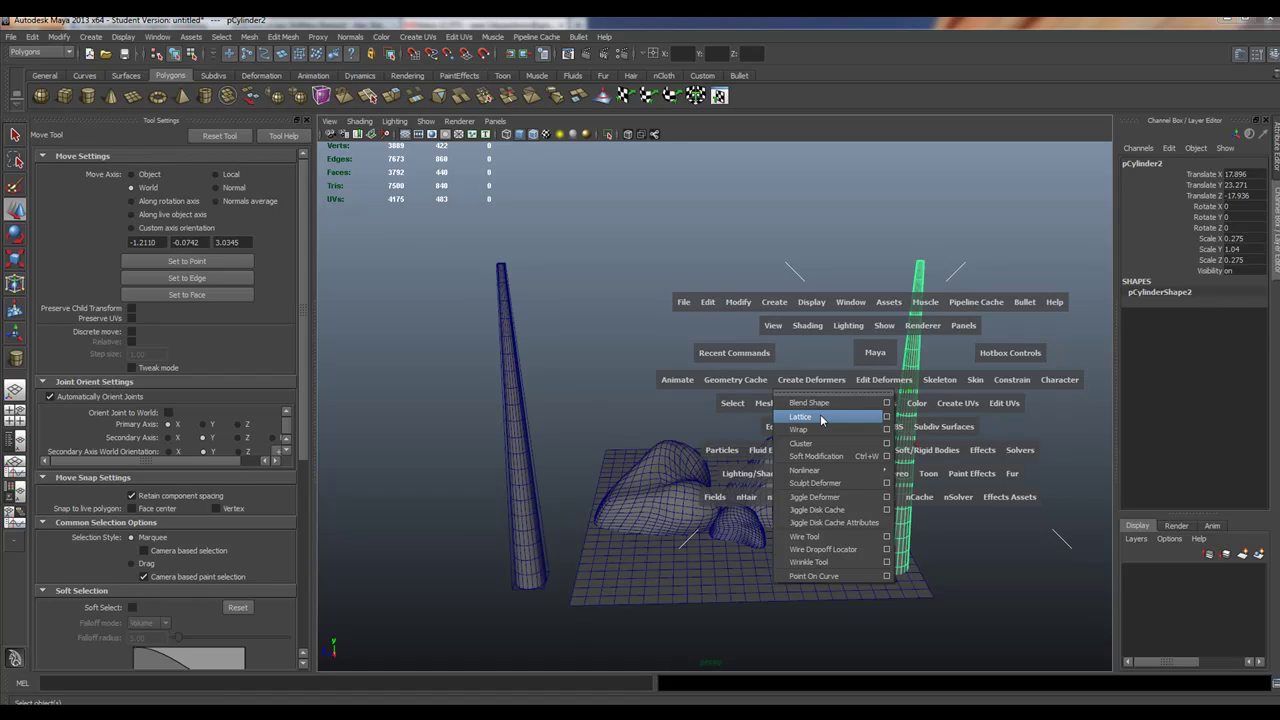
pyautogui.click(821, 417)
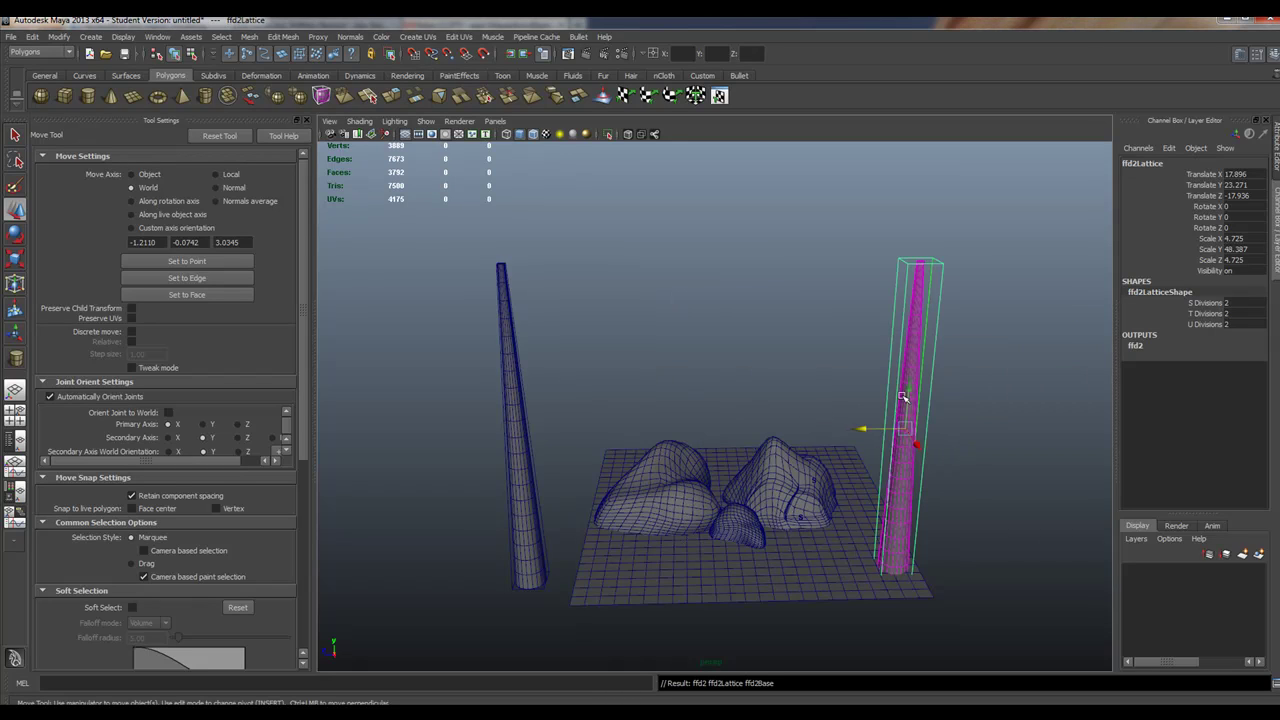
pyautogui.click(1240, 303)
pyautogui.write('6')
pyautogui.press('Tab')
pyautogui.write('6')
pyautogui.press('Tab')
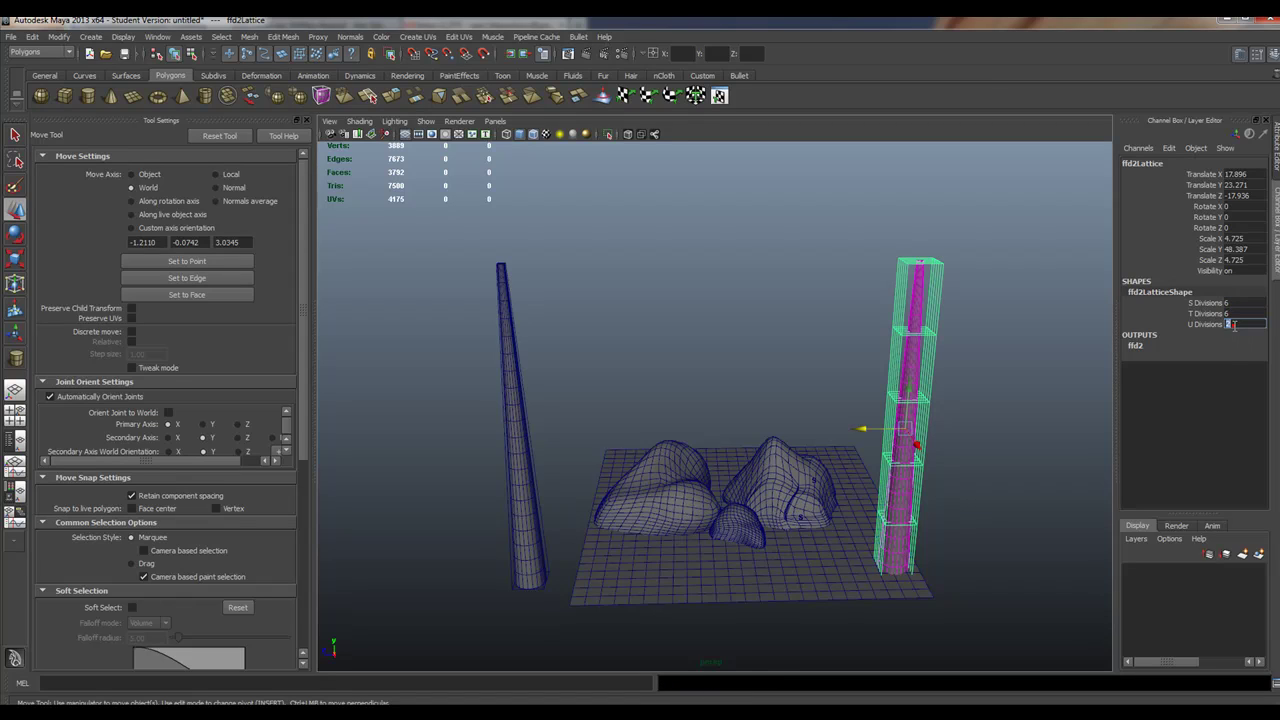
pyautogui.write('6')
pyautogui.press('Return')
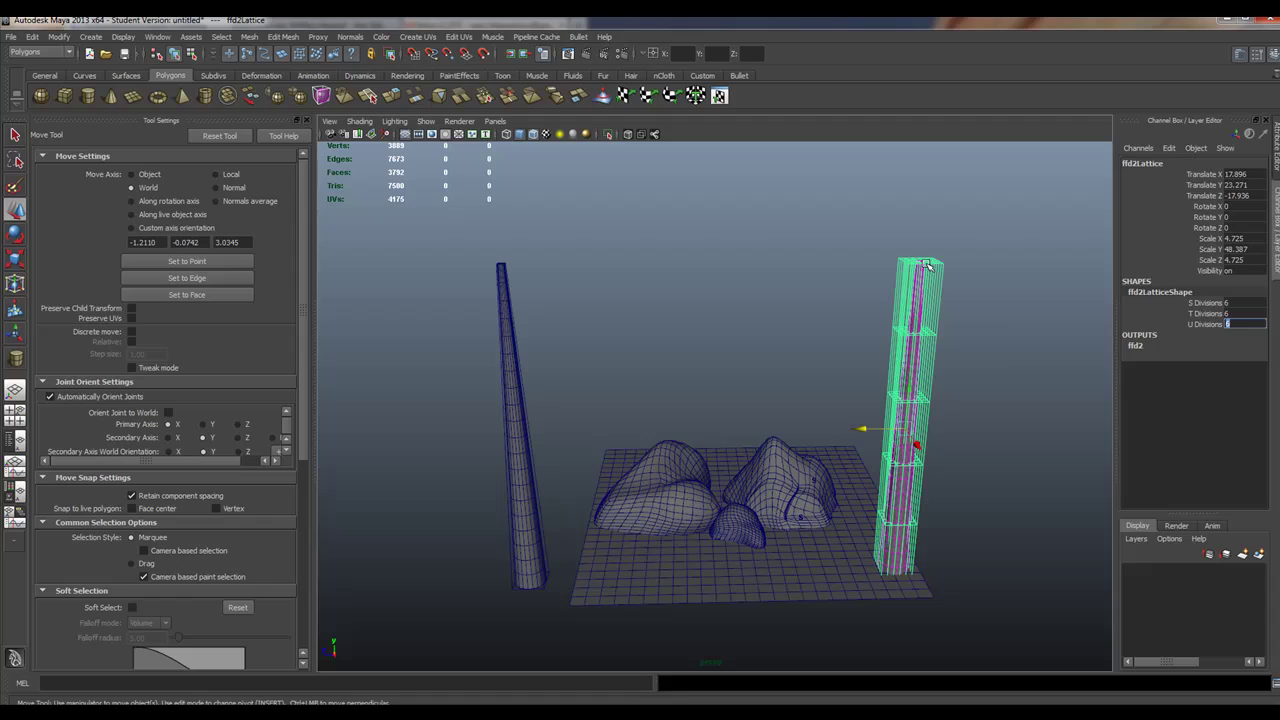
# - Shift the lattice's top two rows of points sideways, followed by its top three rows, to curve the cylinder's upper half
pyautogui.moveTo(940, 268); pyautogui.dragTo(934, 226, button='right')
pyautogui.moveTo(846, 234); pyautogui.dragTo(995, 355)
pyautogui.moveTo(872, 296); pyautogui.dragTo(859, 297)
pyautogui.moveTo(819, 209); pyautogui.dragTo(1011, 432)
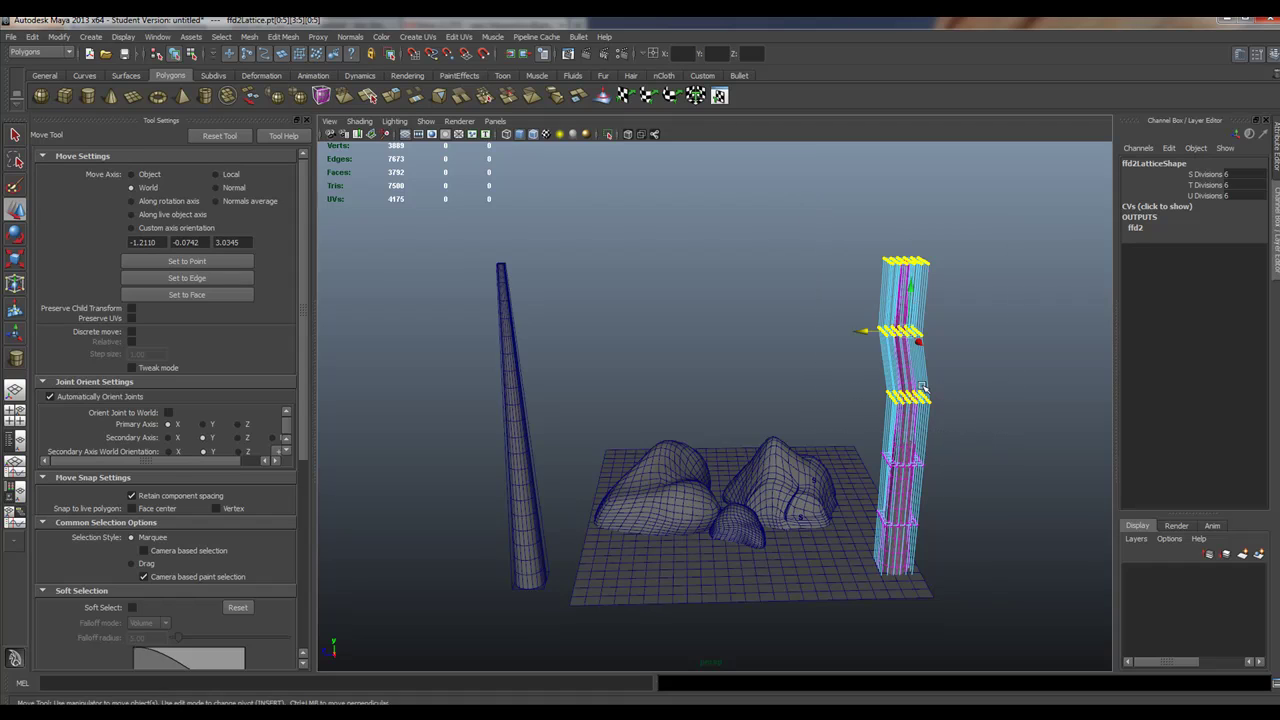
pyautogui.moveTo(866, 323); pyautogui.dragTo(841, 346)
# - Shift the lattice's lower rows and its base row sideways to make the cylinder's lower half crooked
pyautogui.scroll(5, 841, 346)
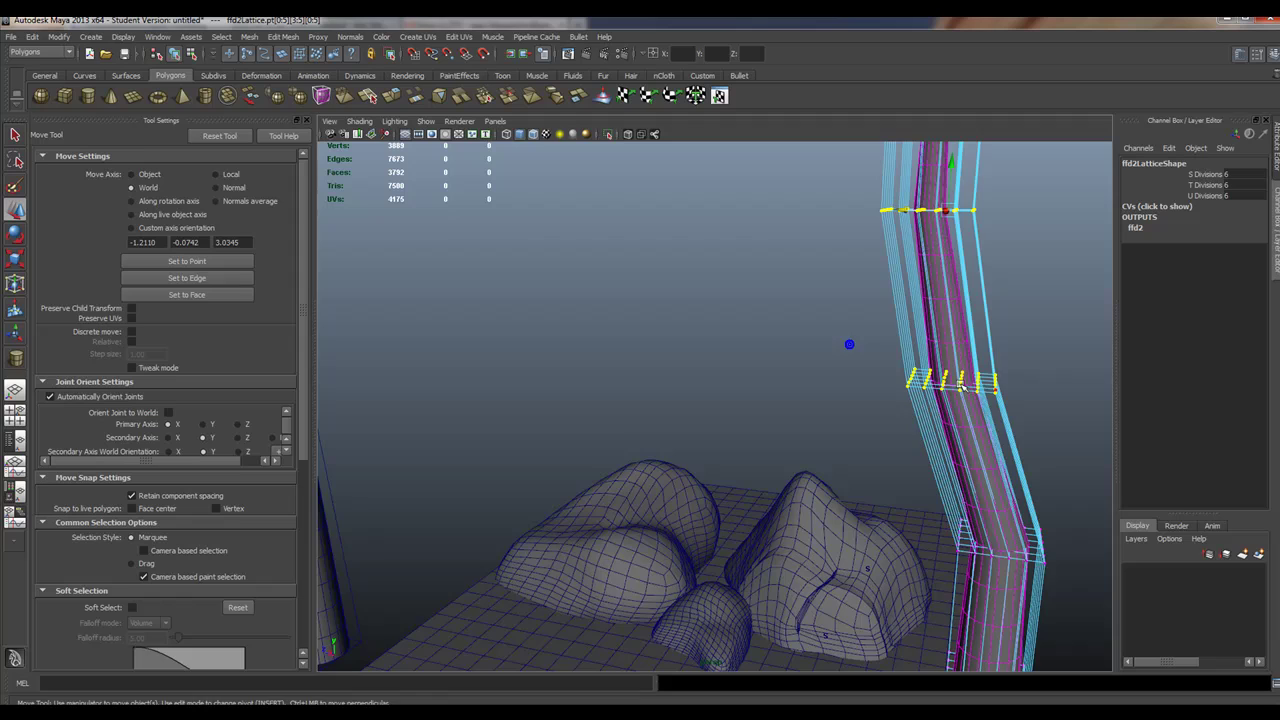
pyautogui.scroll(-6, 952, 358)
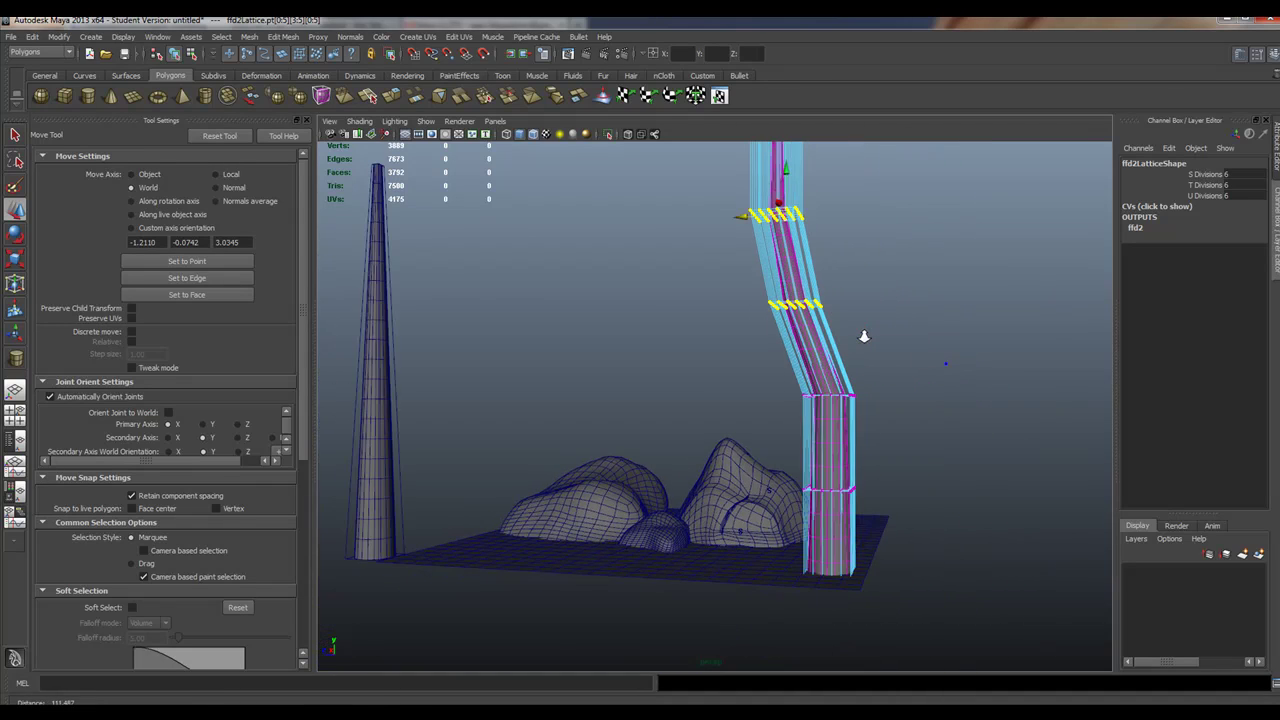
pyautogui.moveTo(768, 370); pyautogui.dragTo(920, 520)
pyautogui.moveTo(794, 443); pyautogui.dragTo(818, 360)
pyautogui.moveTo(800, 534); pyautogui.dragTo(928, 607)
pyautogui.moveTo(857, 569); pyautogui.dragTo(831, 568)
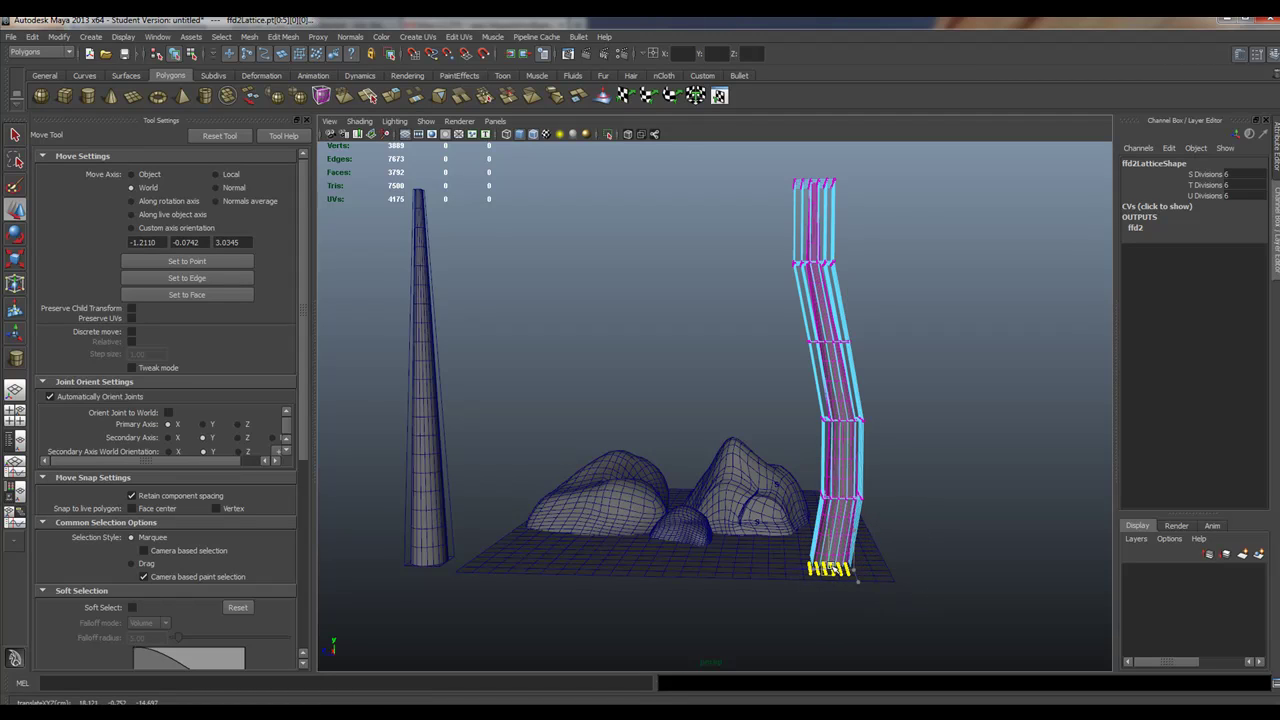
# - Duplicate the crooked cylinder and move the copy between the other two to Translate Z -0.593
pyautogui.click(820, 290)
pyautogui.hotkey('ctrl', 'd')
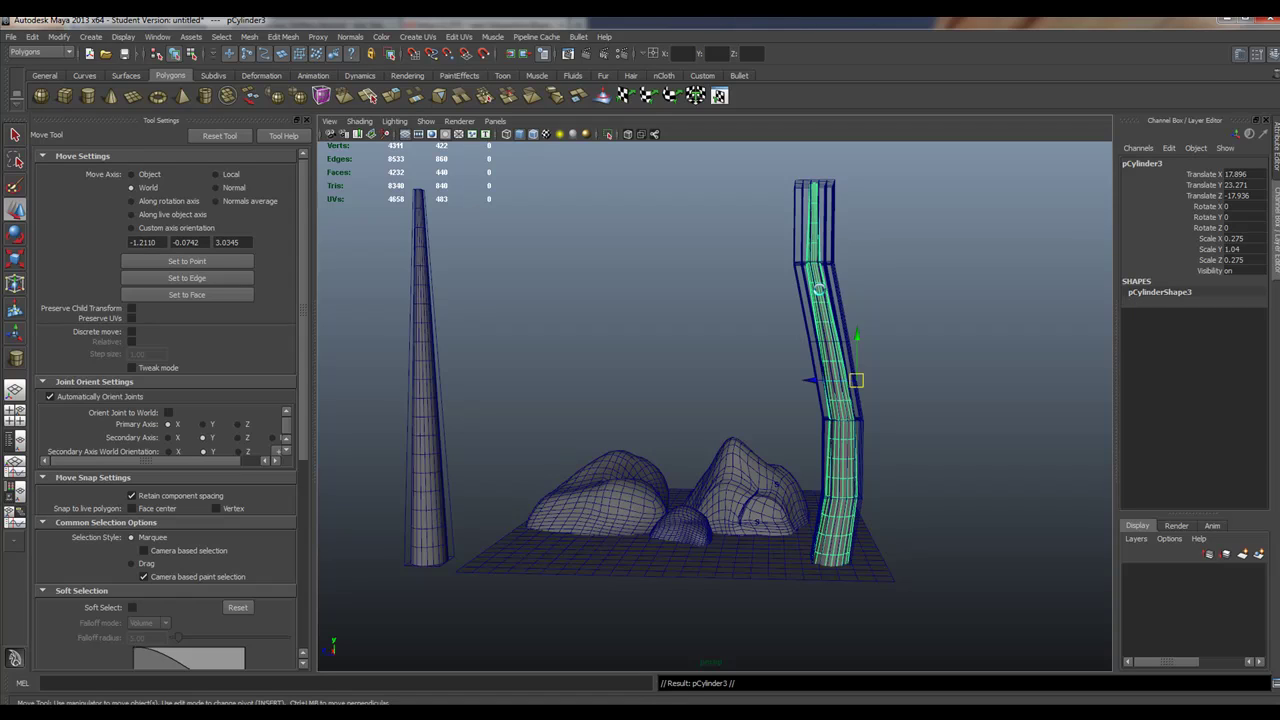
pyautogui.moveTo(817, 381); pyautogui.dragTo(677, 380)
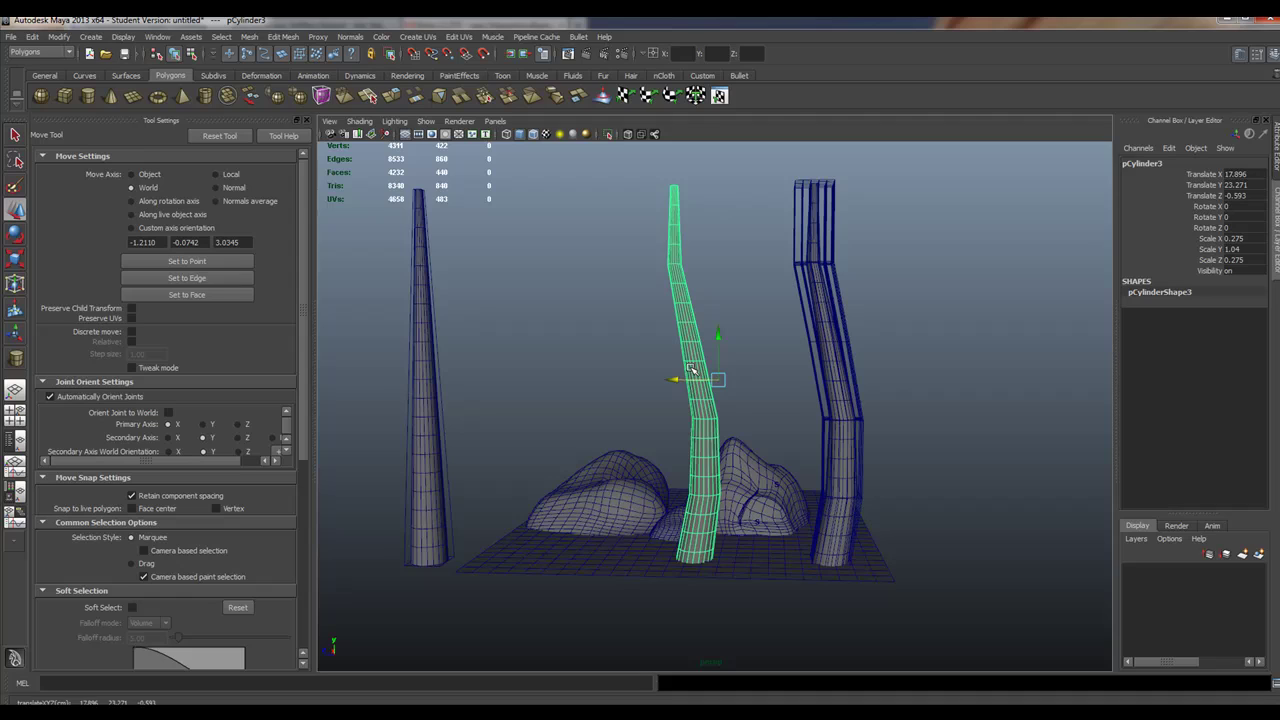
# - Apply a nonlinear bend deformer to the middle crooked cylinder and set its Curvature to -0.8
pyautogui.press('space')
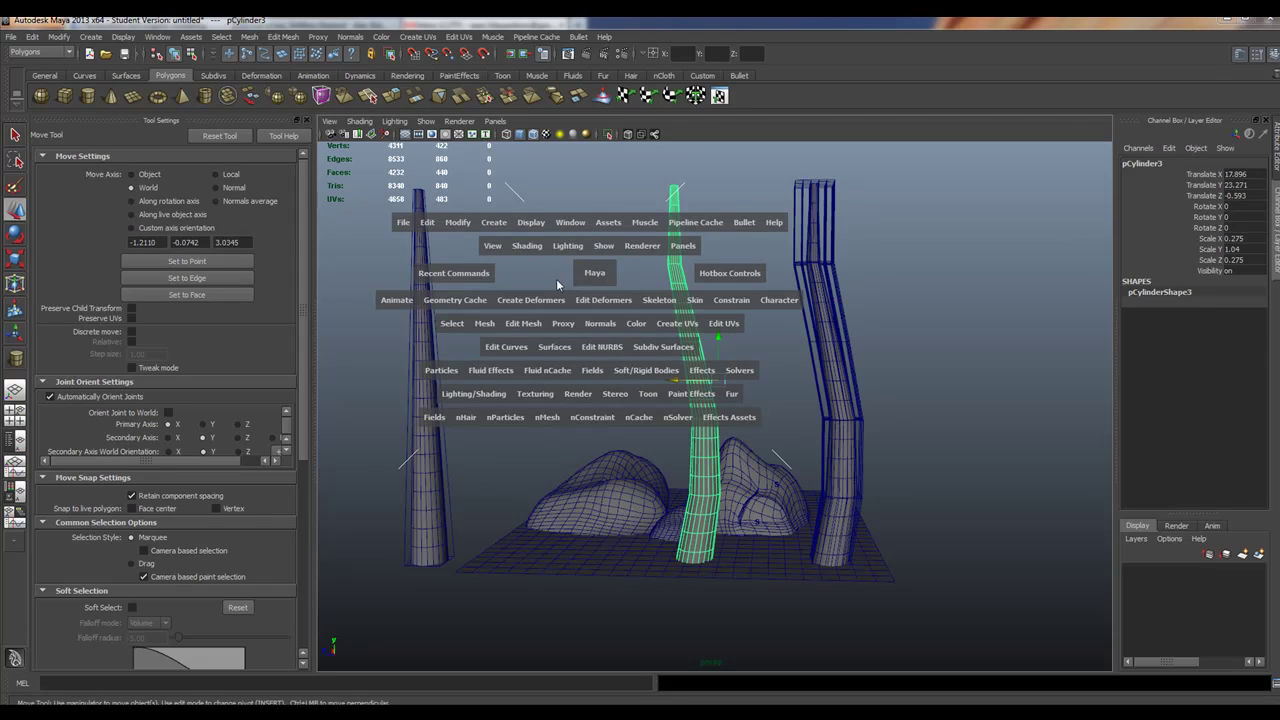
pyautogui.click(531, 302)
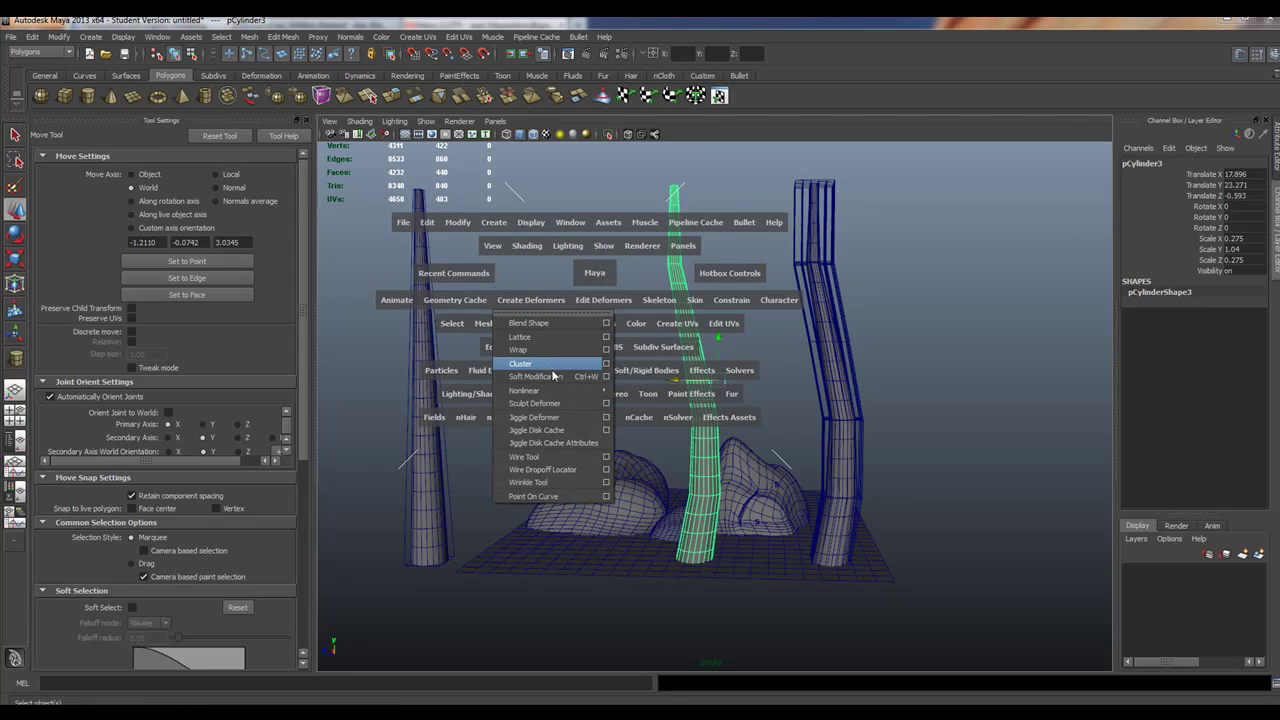
pyautogui.moveTo(567, 395)
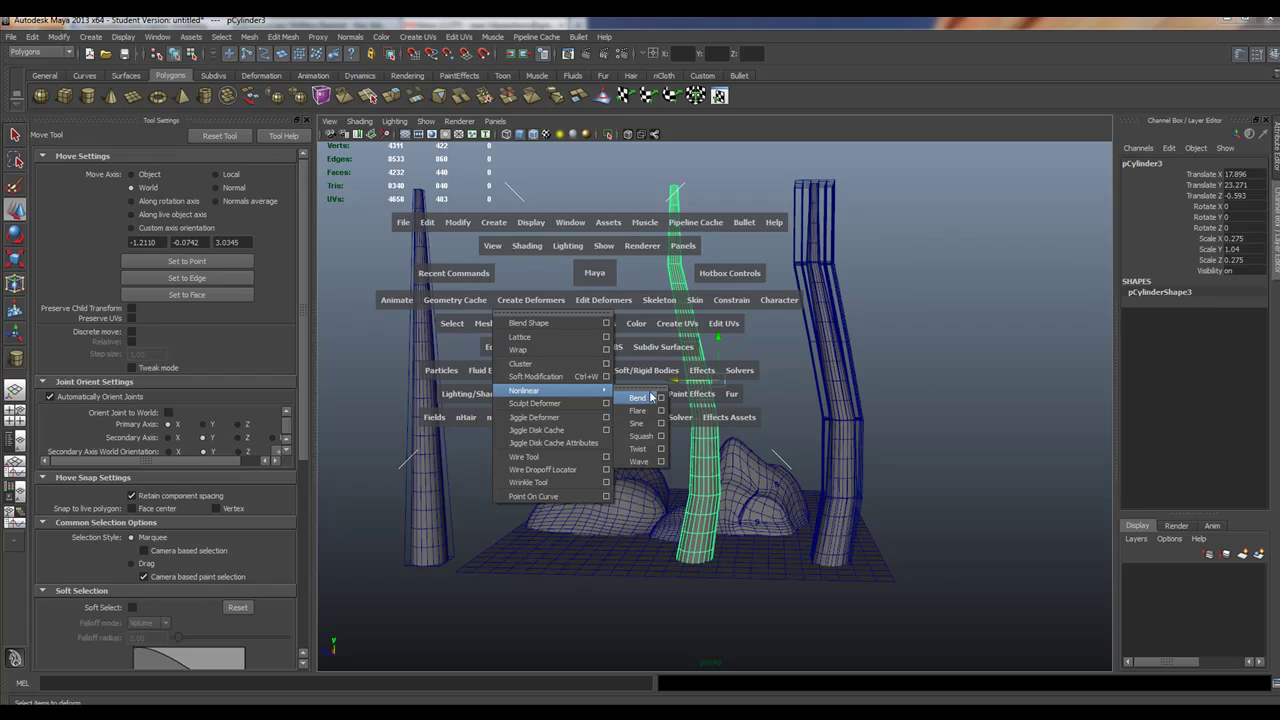
pyautogui.click(651, 397)
pyautogui.click(1147, 319)
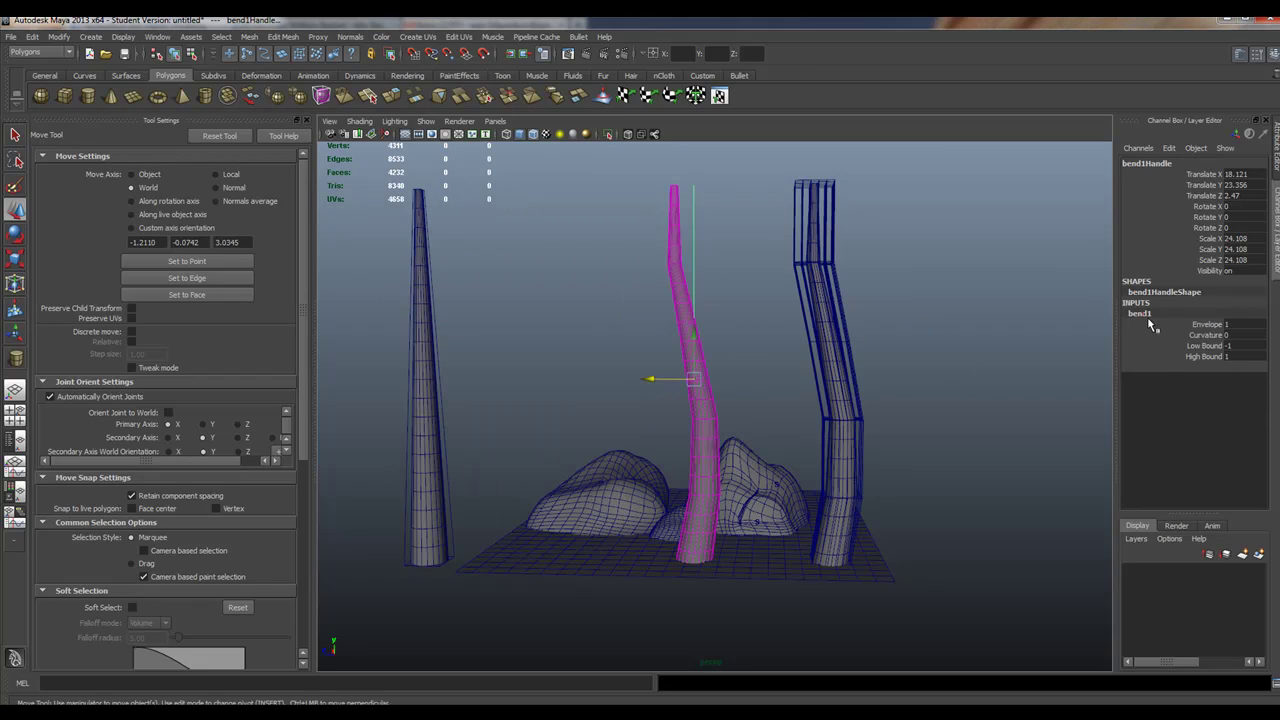
pyautogui.click(1209, 335)
pyautogui.moveTo(778, 332)
pyautogui.mouseDown(button='middle')
pyautogui.moveTo(800, 332)
pyautogui.moveTo(766, 334)
pyautogui.mouseUp(button='middle')
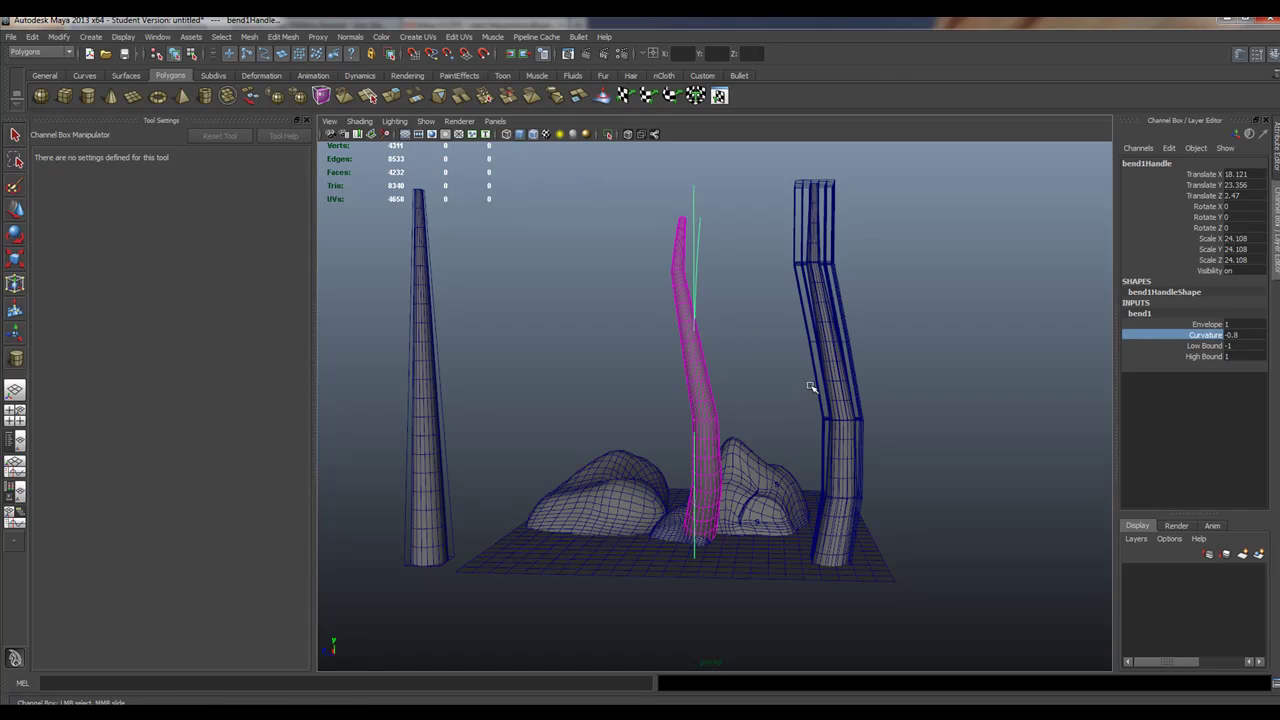
# - Rotate the bend handle about its vertical axis in 15-degree increments to Rotate Y -90
pyautogui.press('e')
pyautogui.press('j')
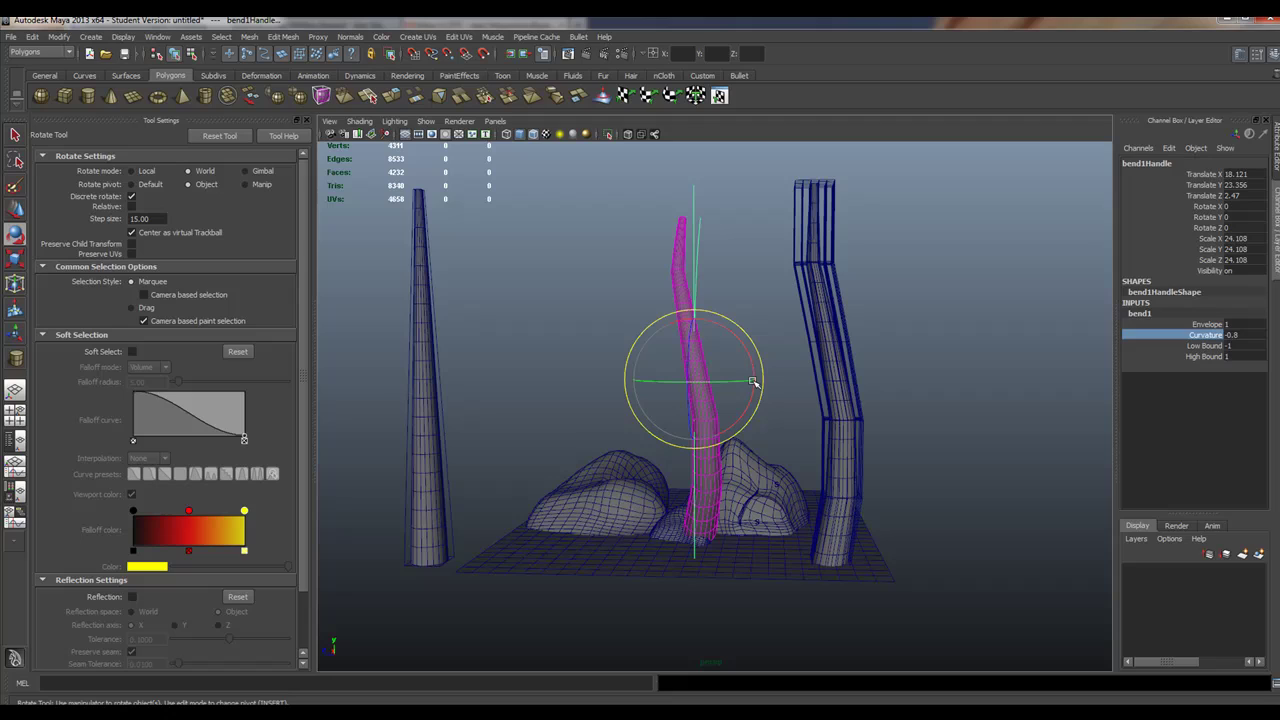
pyautogui.moveTo(750, 381); pyautogui.dragTo(647, 405)
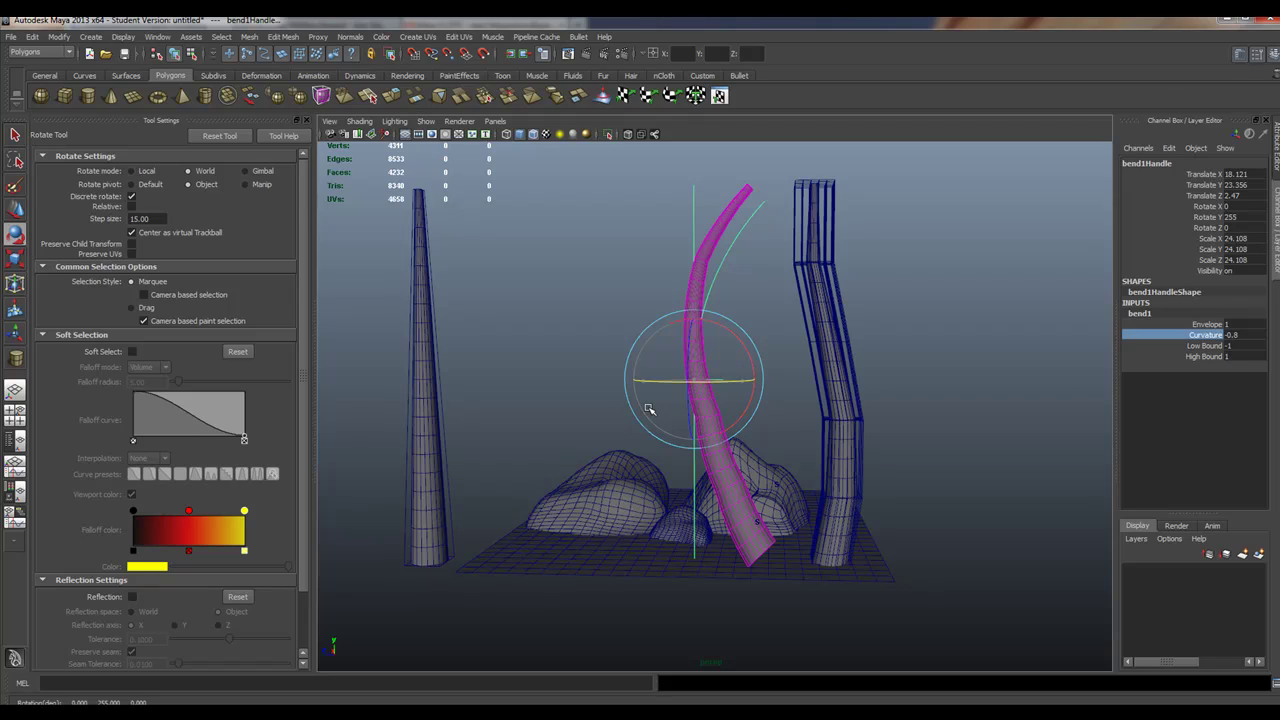
pyautogui.press('j')
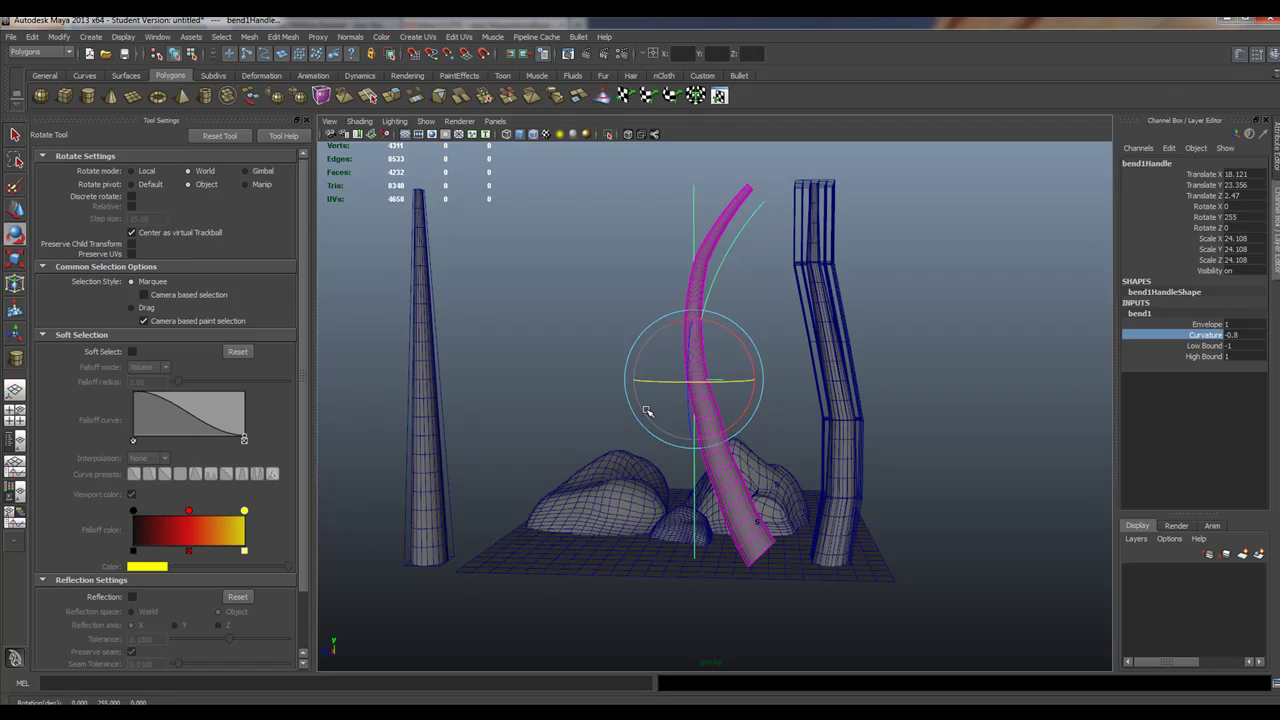
pyautogui.press('j')
pyautogui.press('j')
pyautogui.keyDown('alt'); pyautogui.moveTo(663, 400); pyautogui.dragTo(688, 480); pyautogui.keyUp('alt')
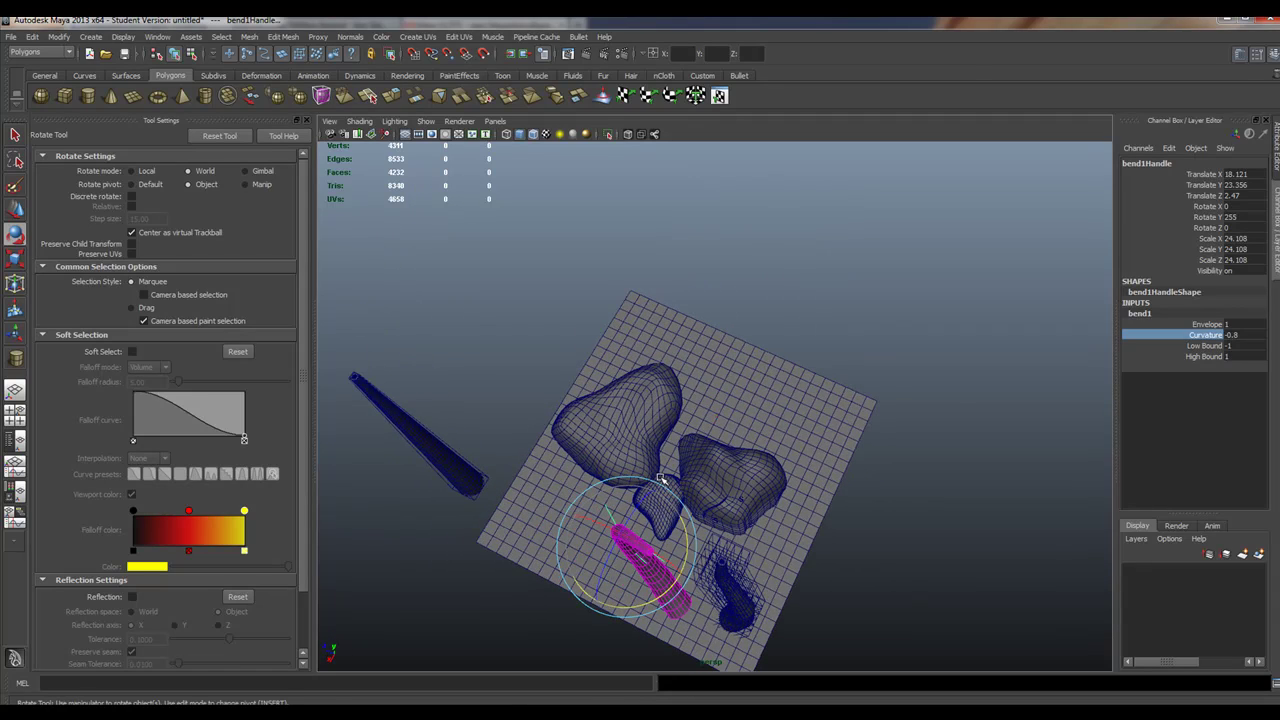
pyautogui.press('j')
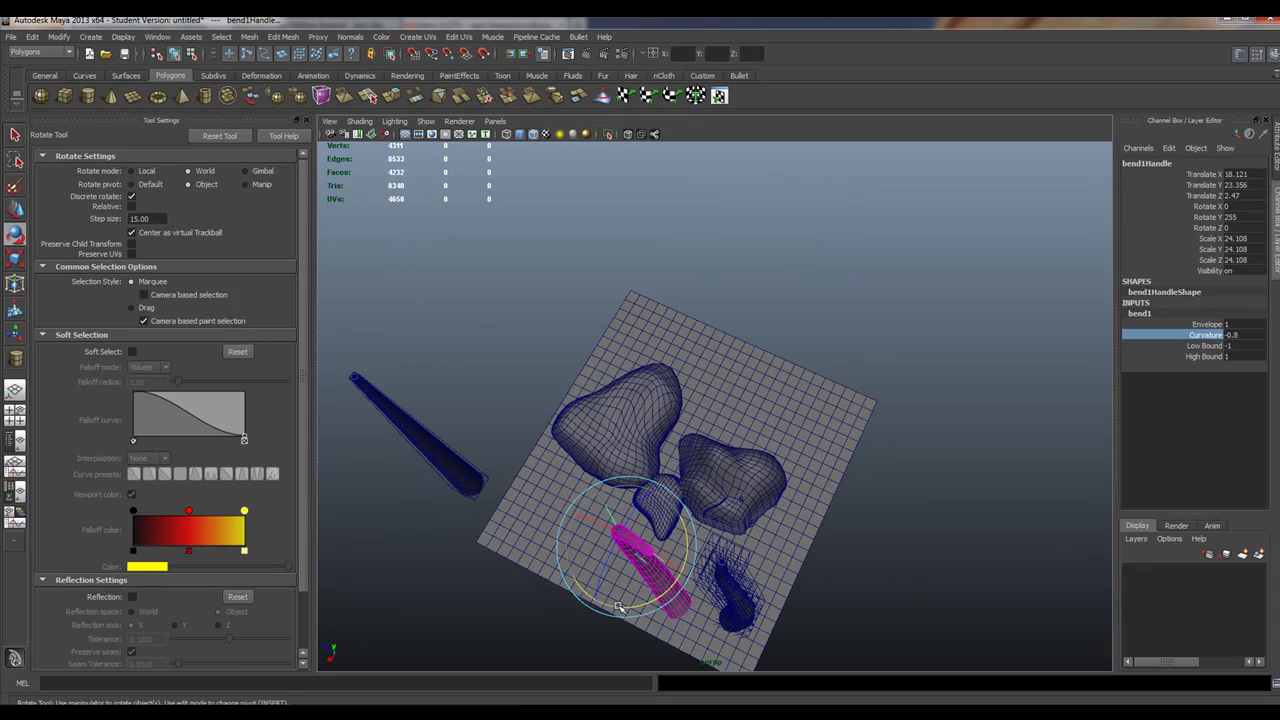
pyautogui.moveTo(618, 607); pyautogui.dragTo(628, 604)
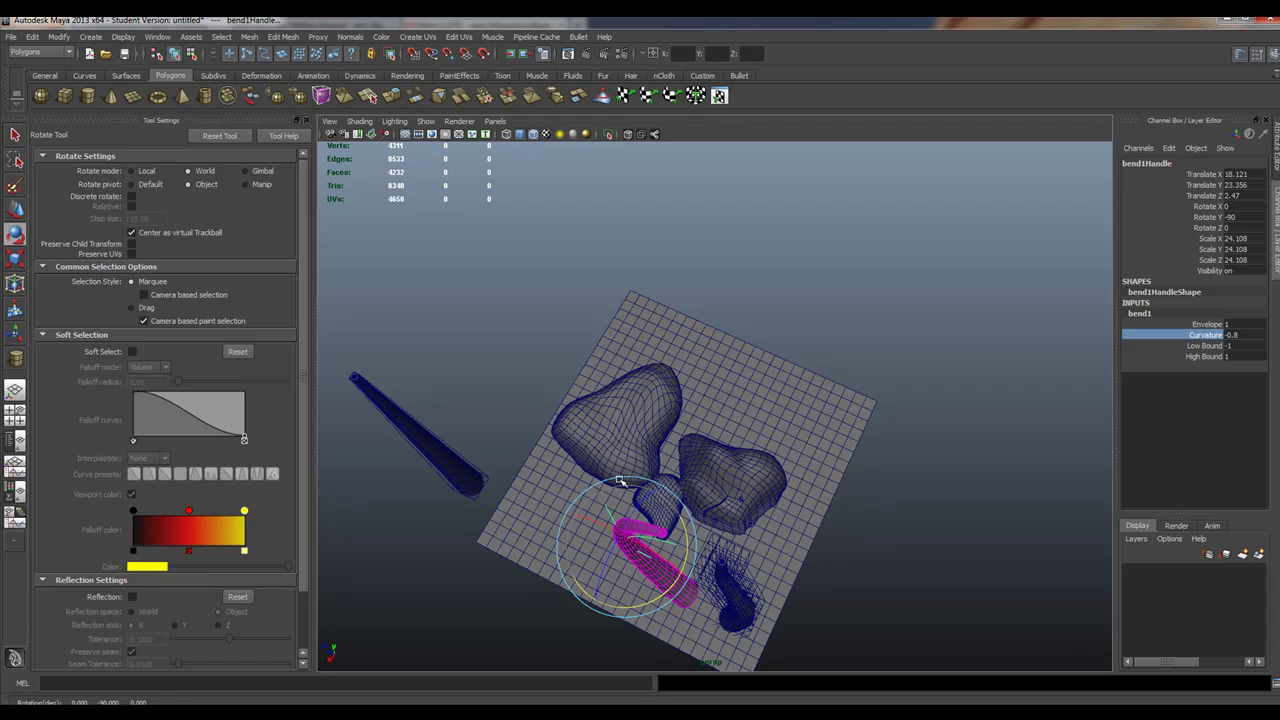
pyautogui.keyDown('alt'); pyautogui.moveTo(616, 500); pyautogui.dragTo(971, 457); pyautogui.keyUp('alt')
# - Set the bend deformer's Low Bound to 0 so only the cylinder's upper half is bent
pyautogui.click(1205, 346)
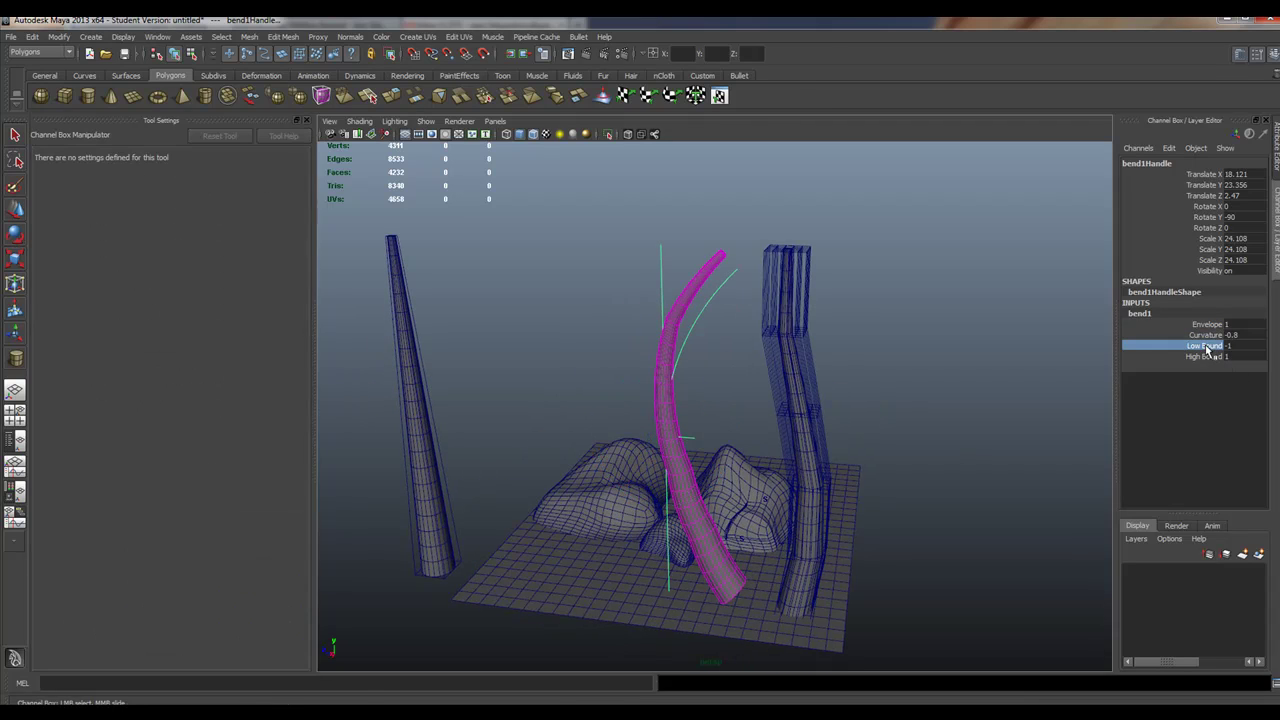
pyautogui.moveTo(803, 359); pyautogui.dragTo(815, 362, button='middle')
pyautogui.scroll(3, 763, 365)
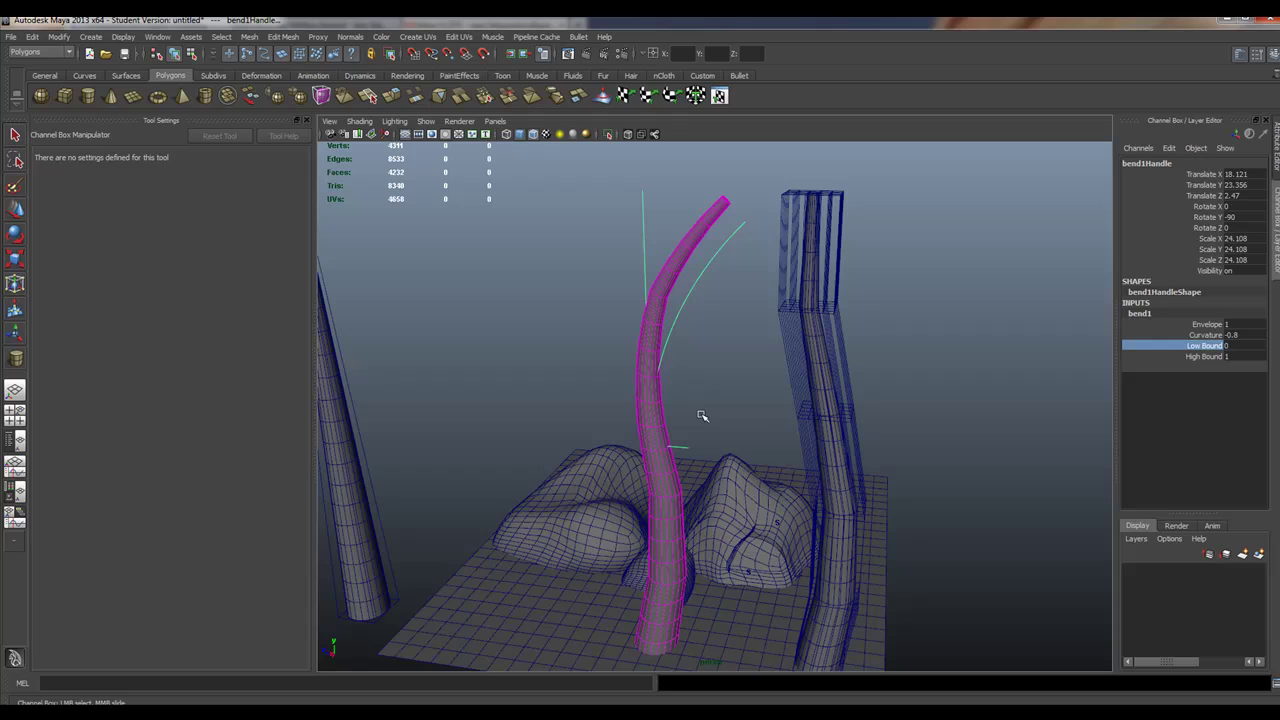
pyautogui.keyDown('alt'); pyautogui.moveTo(789, 478); pyautogui.dragTo(818, 467); pyautogui.keyUp('alt')
pyautogui.scroll(-4, 818, 467)
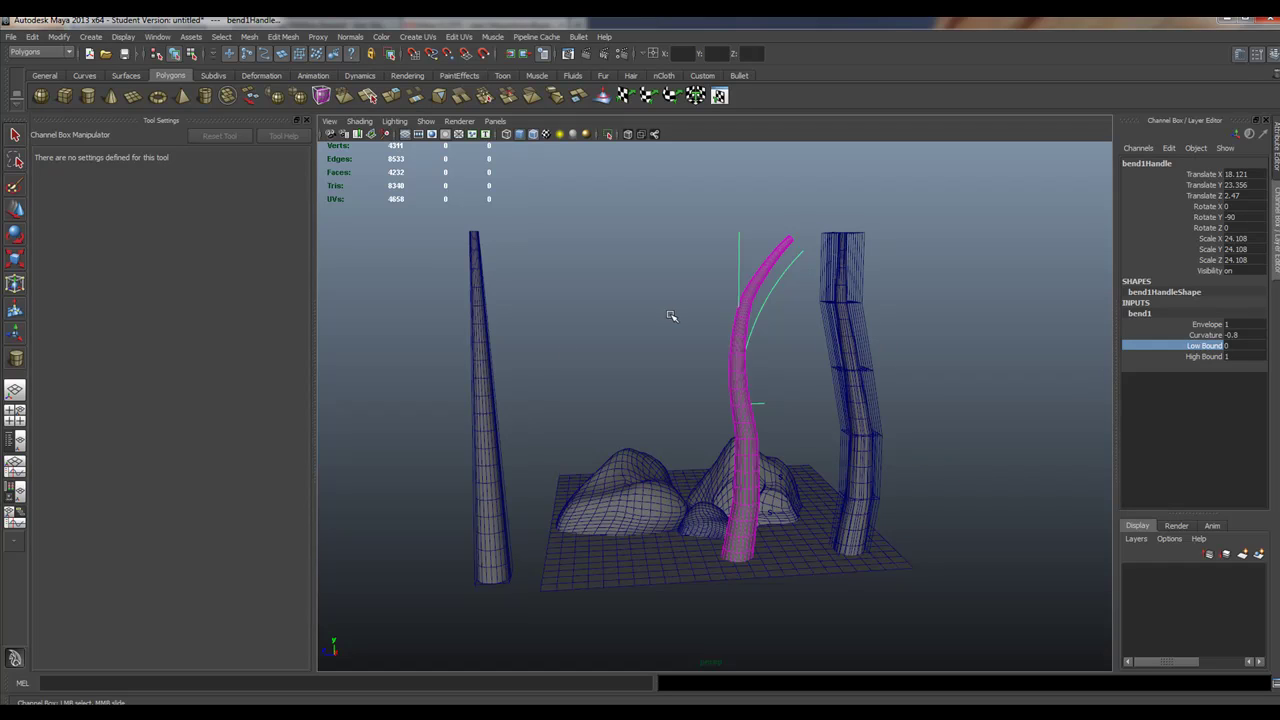
# - Duplicate the bent cylinder and move the copy along Z to Translate Z 18.927
pyautogui.click(728, 363)
pyautogui.press('e')
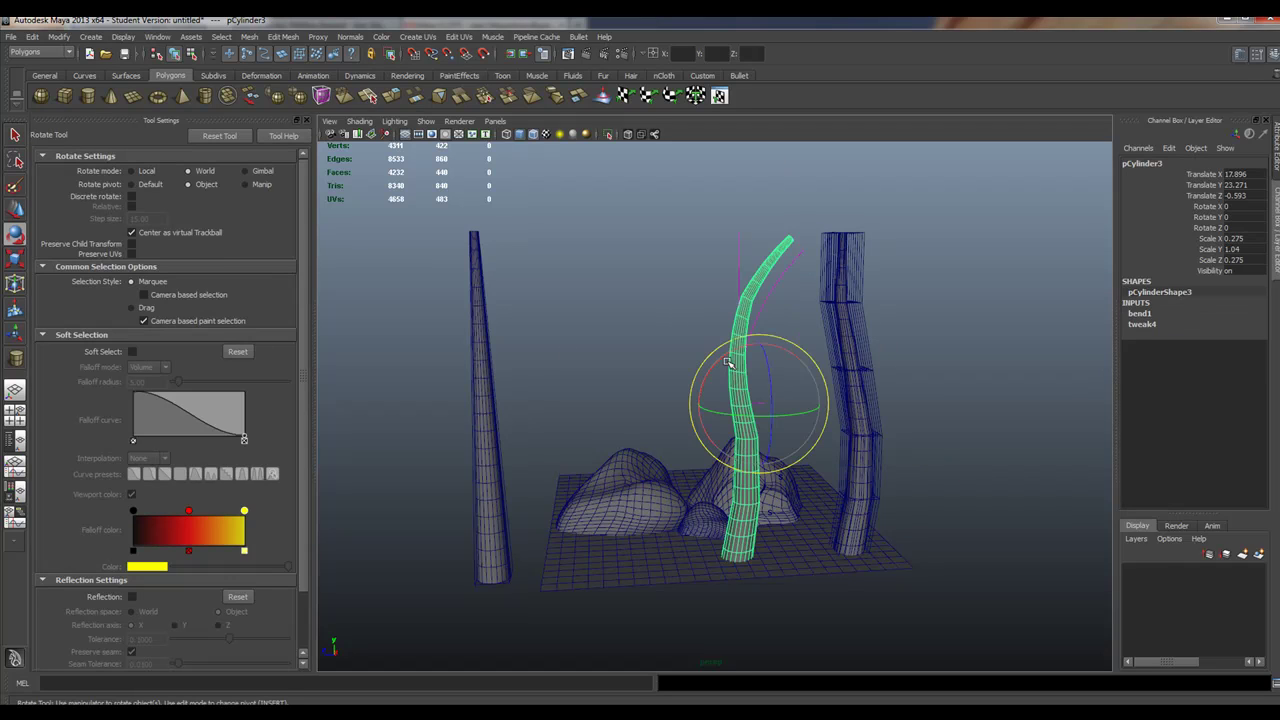
pyautogui.hotkey('ctrl', 'd')
pyautogui.press('w')
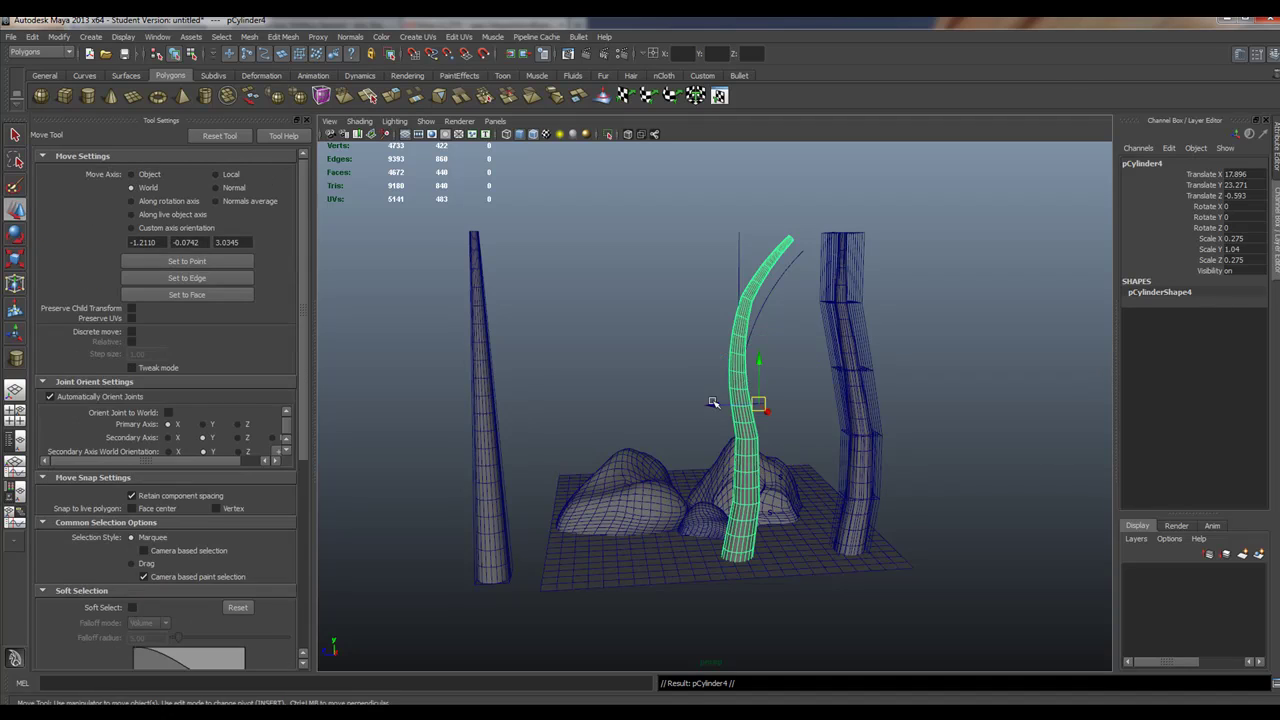
pyautogui.moveTo(712, 402); pyautogui.dragTo(577, 411)
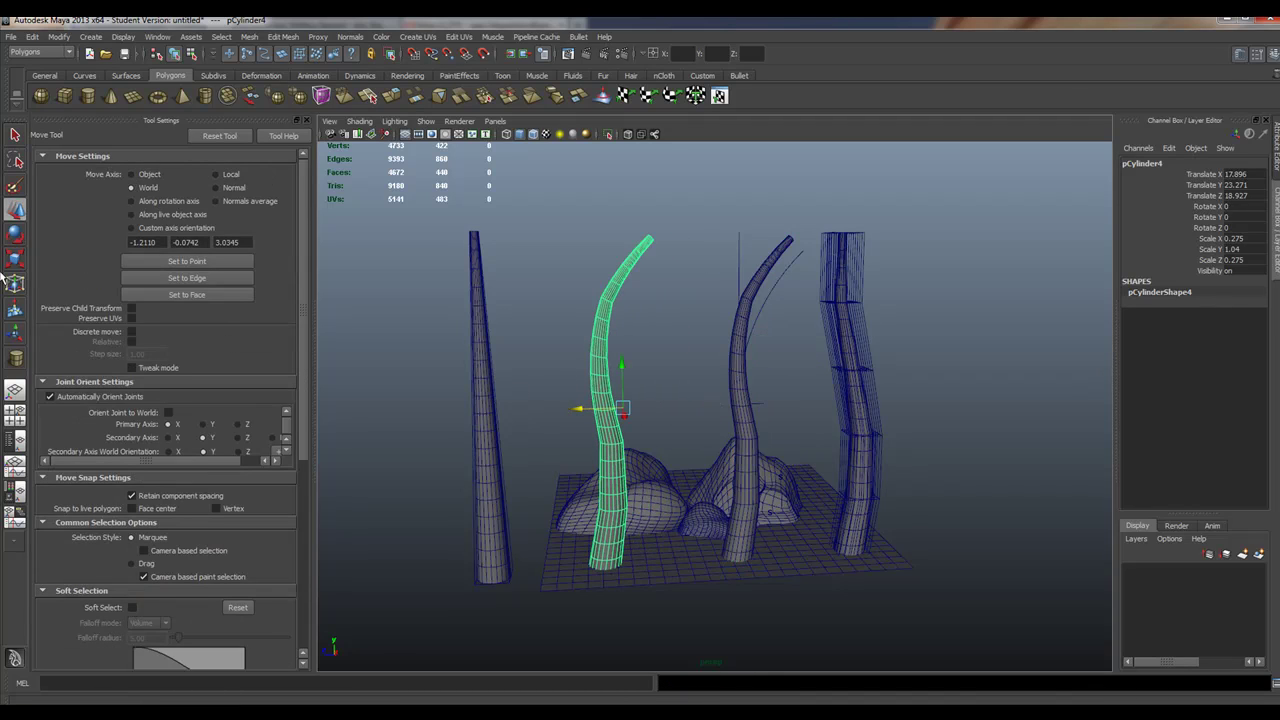
# - Tilt the copied cylinder to Rotate X 30.888 and move it behind the rocks to Translate X -3.67, Translate Z 17.55
pyautogui.press('e')
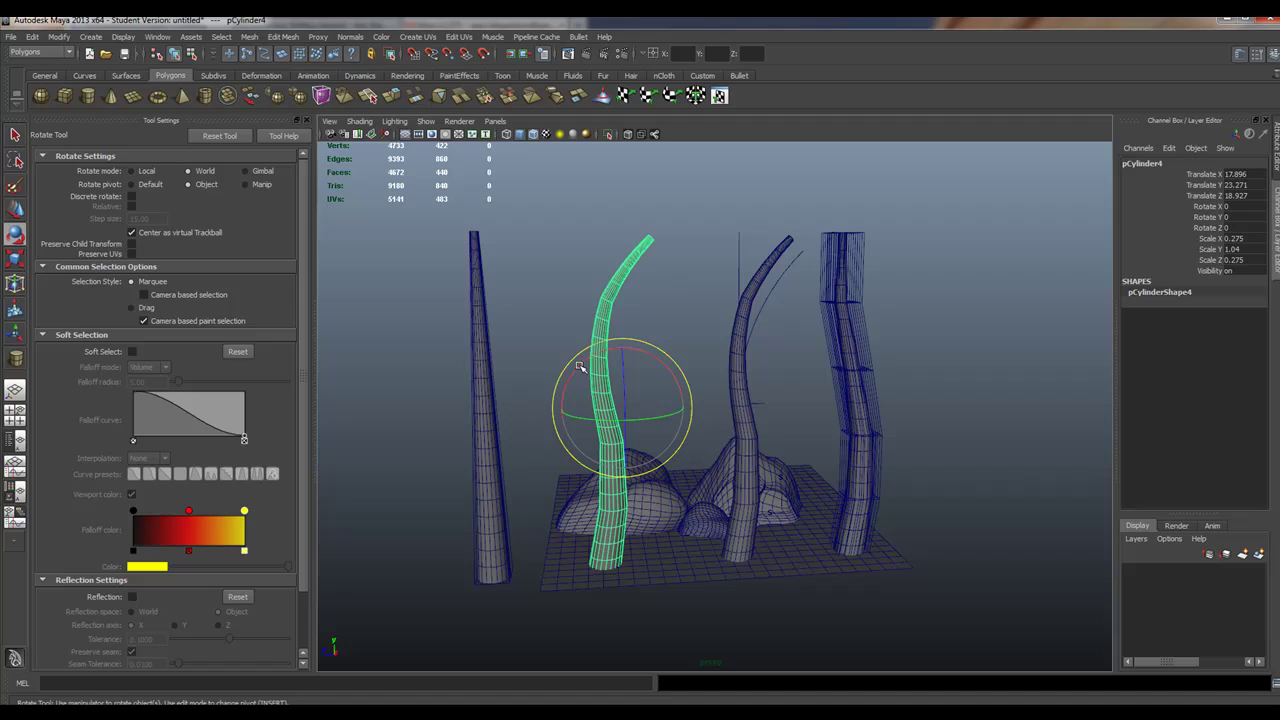
pyautogui.moveTo(580, 367); pyautogui.dragTo(548, 397)
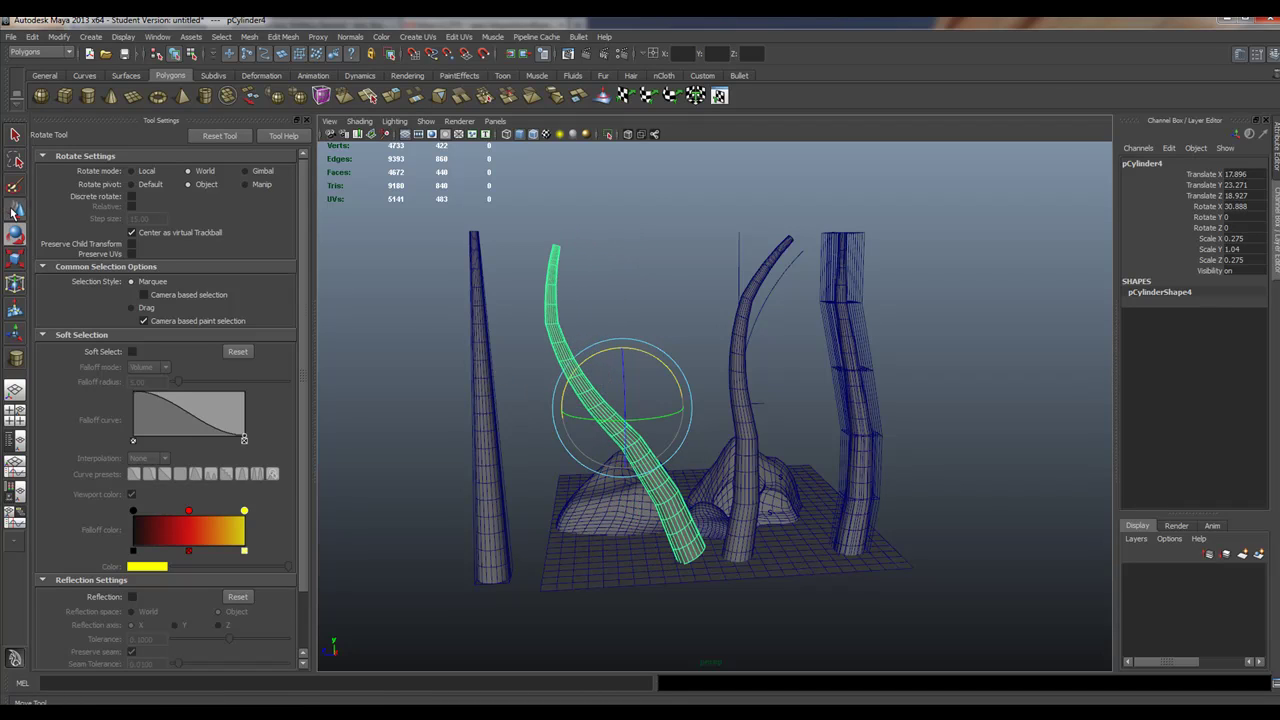
pyautogui.press('w')
pyautogui.keyDown('alt'); pyautogui.moveTo(652, 420); pyautogui.dragTo(697, 469); pyautogui.keyUp('alt')
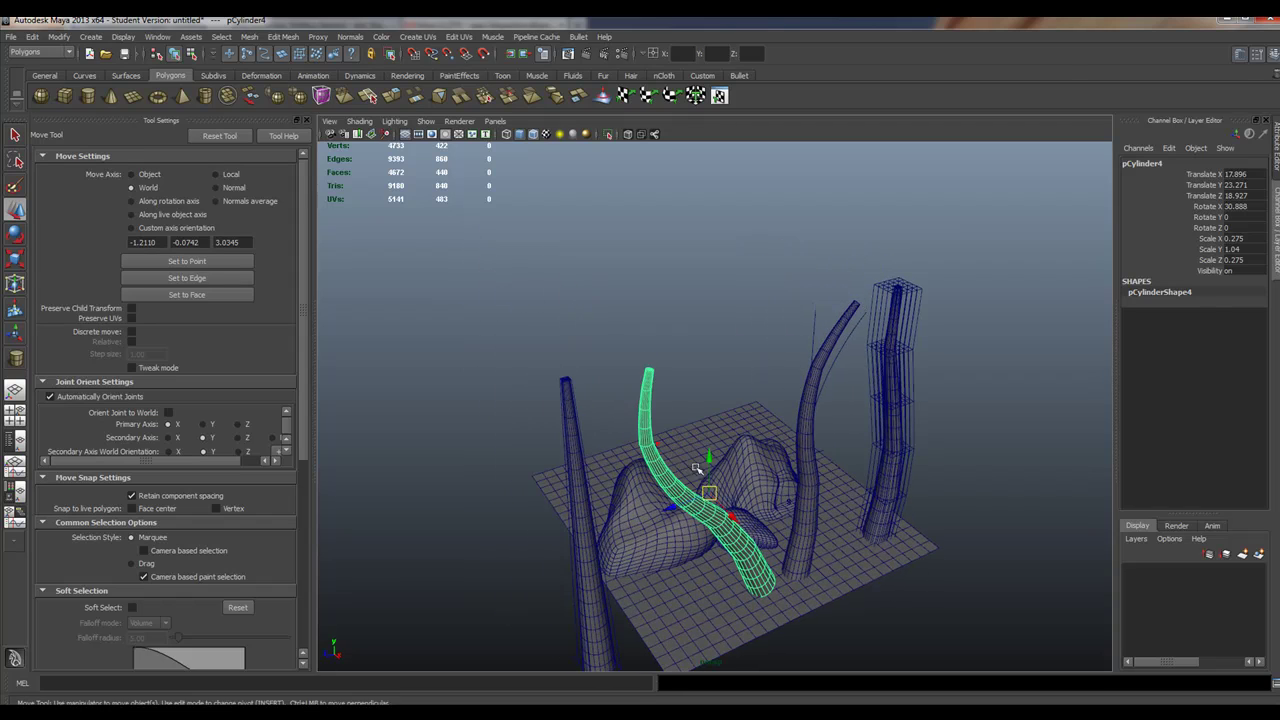
pyautogui.moveTo(732, 519); pyautogui.dragTo(637, 404)
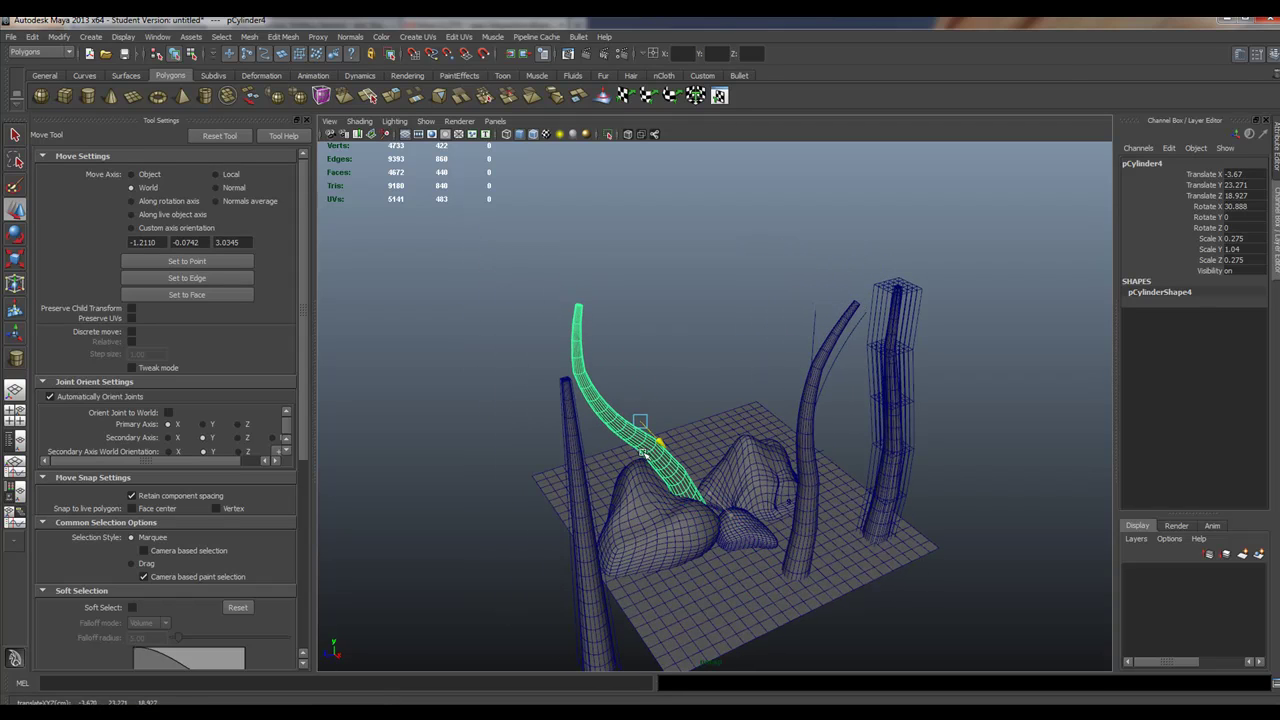
pyautogui.moveTo(650, 457)
pyautogui.keyDown('alt'); pyautogui.mouseDown()
pyautogui.moveTo(696, 451)
pyautogui.moveTo(668, 441)
pyautogui.mouseUp(); pyautogui.keyUp('alt')
pyautogui.moveTo(563, 376); pyautogui.dragTo(681, 405)
# - Delete the straight, bent and lattice-deformed cylinders with their deformers, keeping only the tilted copy behind the rocks
pyautogui.scroll(-2, 590, 370)
pyautogui.moveTo(704, 218); pyautogui.dragTo(993, 366)
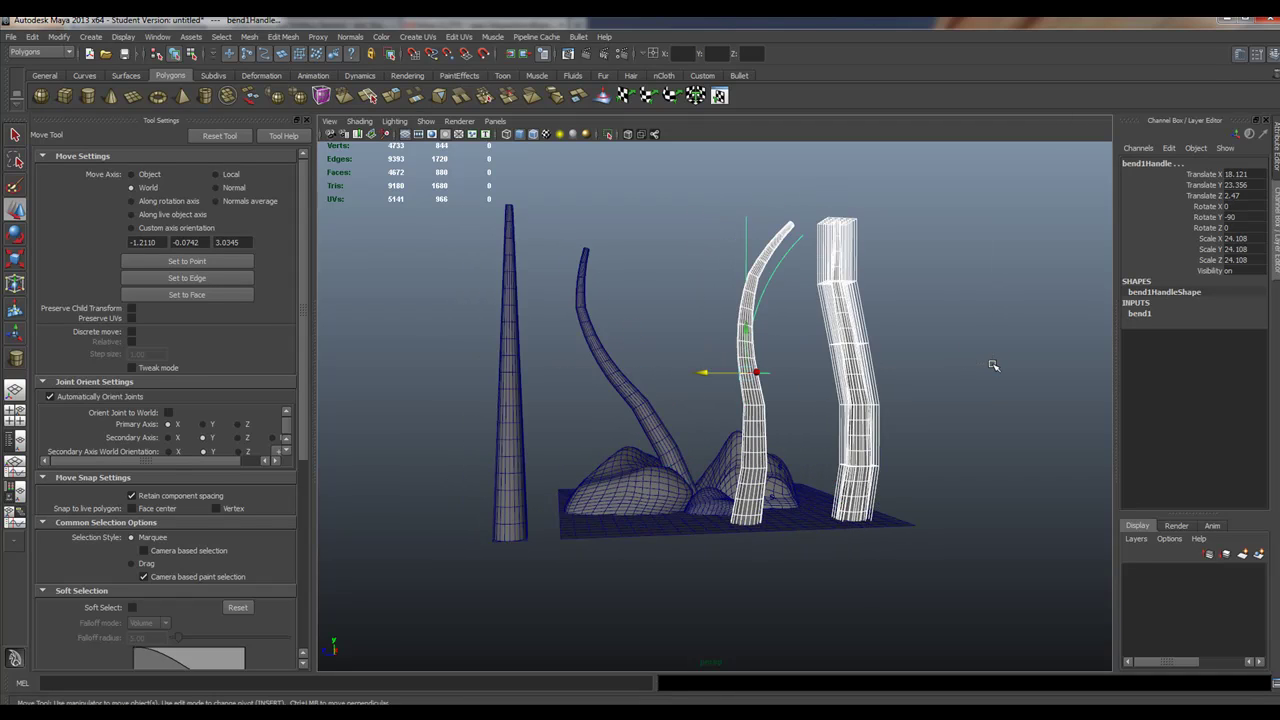
pyautogui.press('Delete')
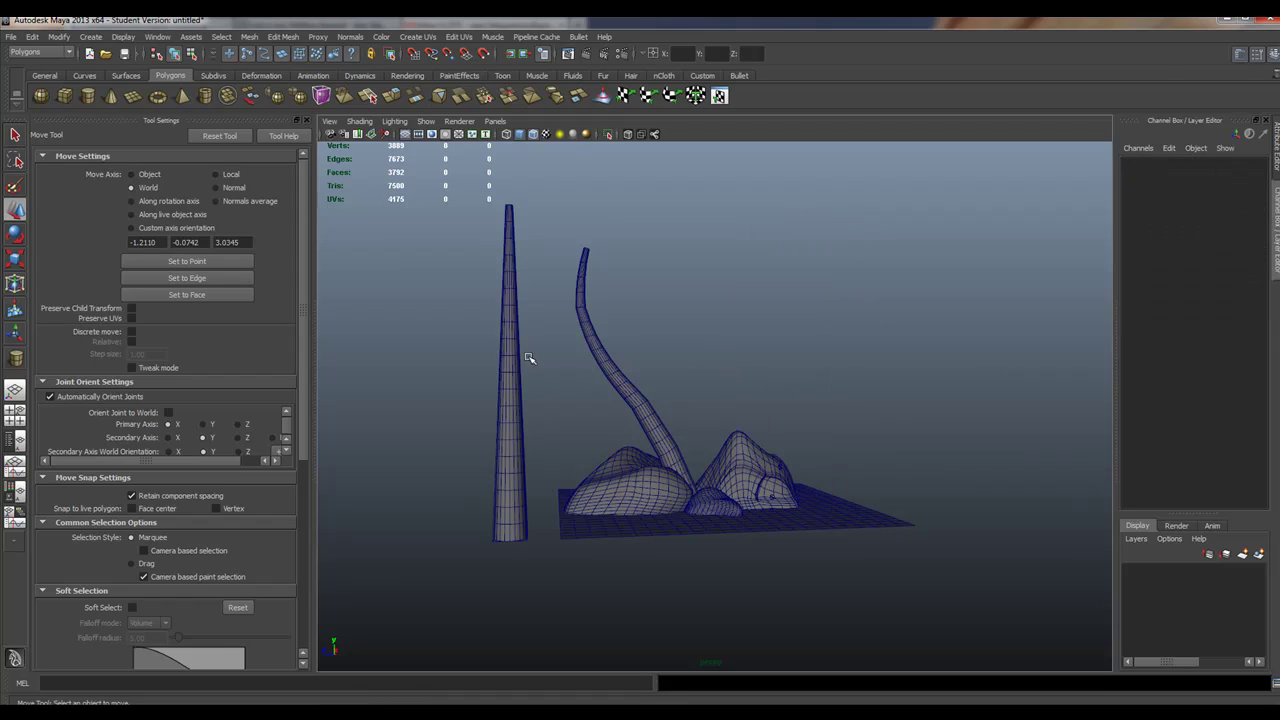
pyautogui.moveTo(530, 358); pyautogui.dragTo(376, 422)
pyautogui.press('Delete')
# - Shift the edge loop at the sharp kink in the tilted cylinder's lower half to smooth its curve
pyautogui.click(610, 362)
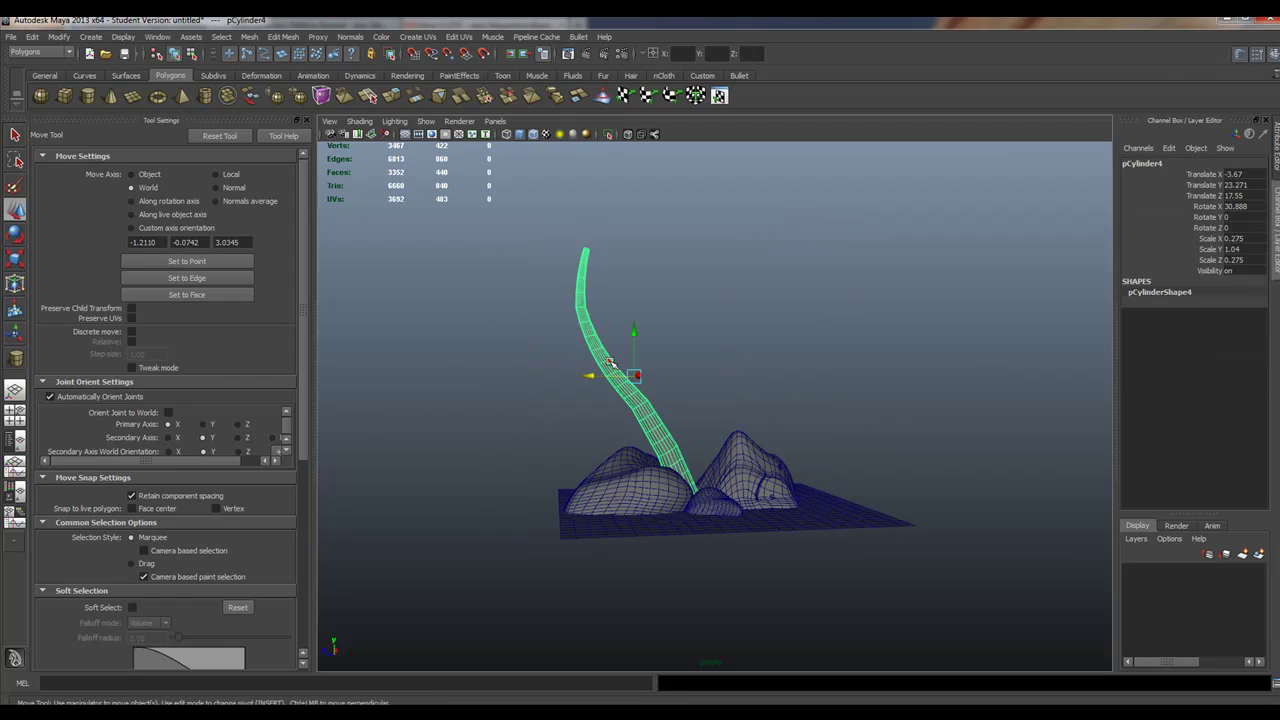
pyautogui.keyDown('alt'); pyautogui.moveTo(610, 362); pyautogui.dragTo(714, 463, button='right'); pyautogui.keyUp('alt')
pyautogui.moveTo(635, 437); pyautogui.dragTo(636, 406, button='right')
pyautogui.doubleClick(632, 438)
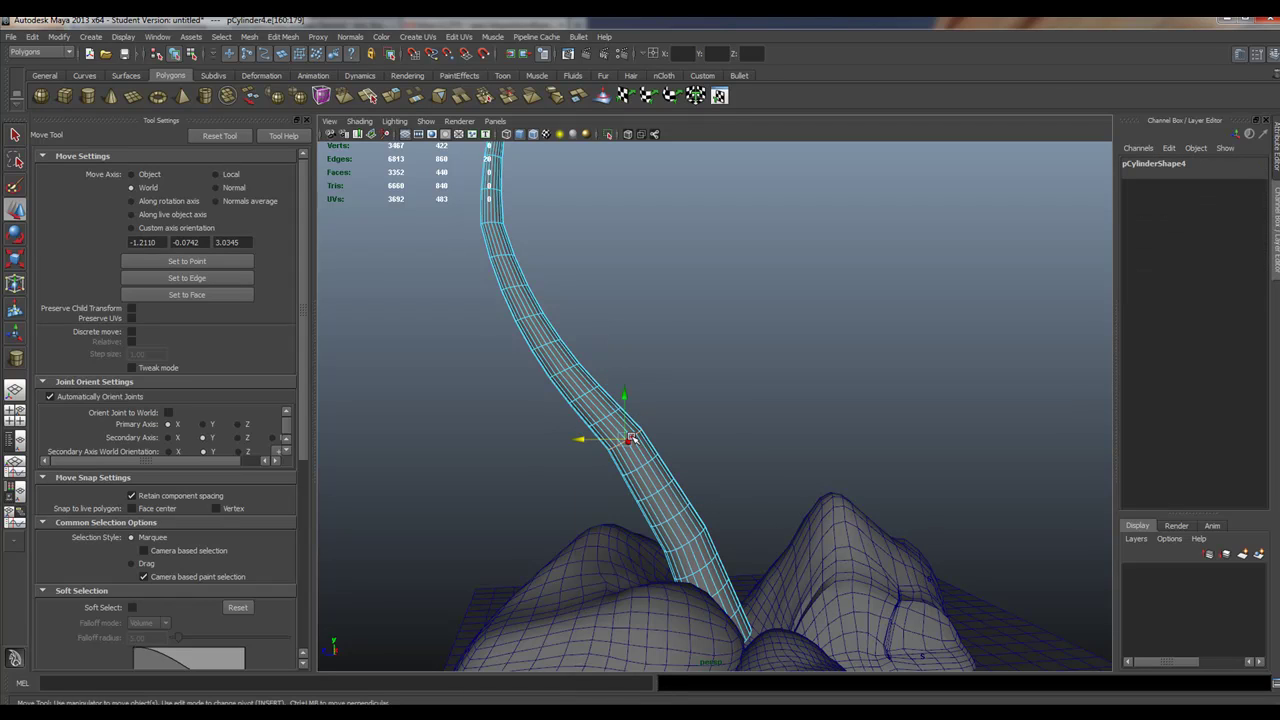
pyautogui.moveTo(622, 438); pyautogui.dragTo(622, 438)
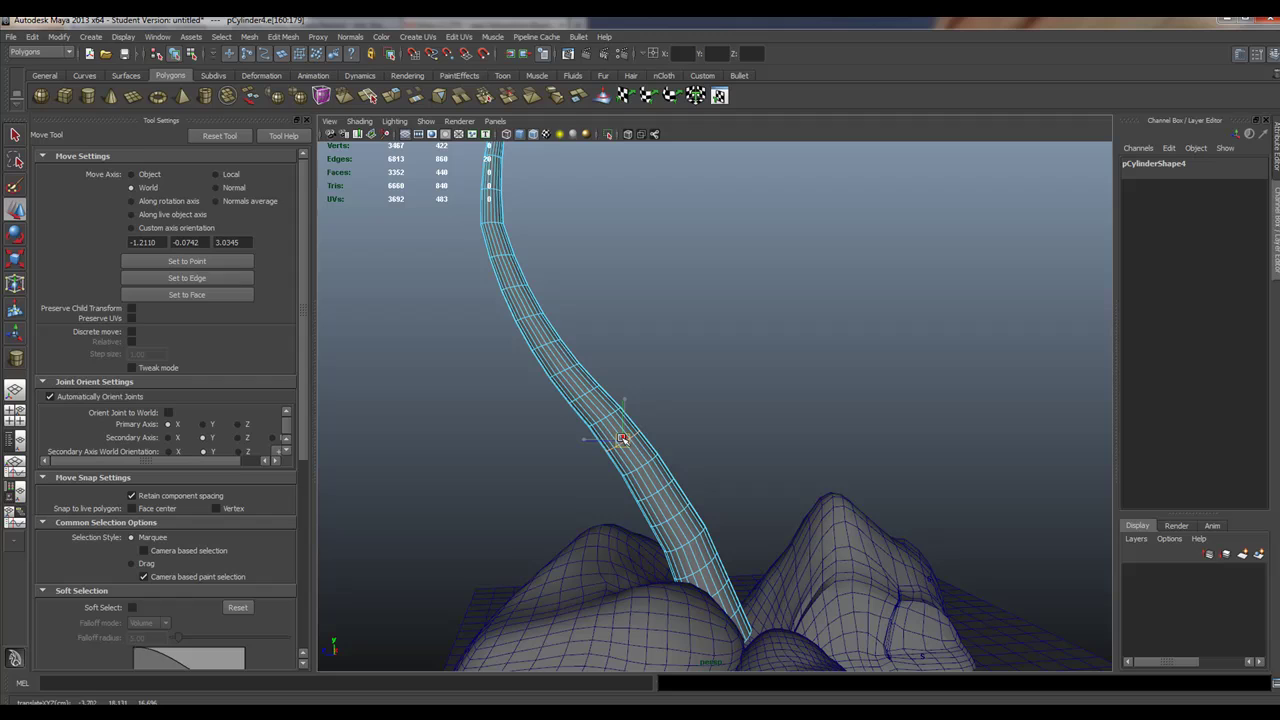
# - Nudge the edge loop at the cylinder's upper bend sideways along Z to soften the kink
pyautogui.scroll(-5, 726, 449)
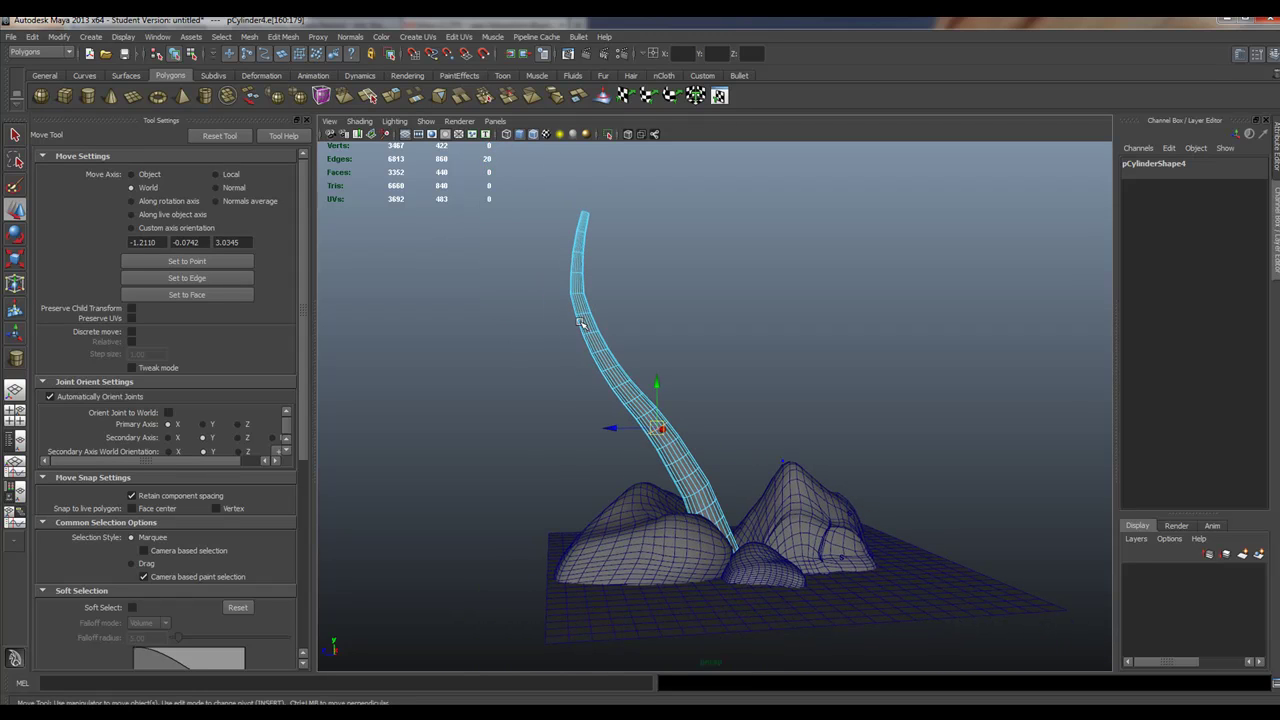
pyautogui.keyDown('alt'); pyautogui.moveTo(772, 530); pyautogui.dragTo(854, 535); pyautogui.keyUp('alt')
pyautogui.keyDown('alt'); pyautogui.moveTo(854, 535); pyautogui.dragTo(780, 520, button='right'); pyautogui.keyUp('alt')
pyautogui.keyDown('alt'); pyautogui.moveTo(780, 520); pyautogui.dragTo(726, 380); pyautogui.keyUp('alt')
pyautogui.keyDown('alt'); pyautogui.moveTo(640, 300); pyautogui.dragTo(663, 334); pyautogui.keyUp('alt')
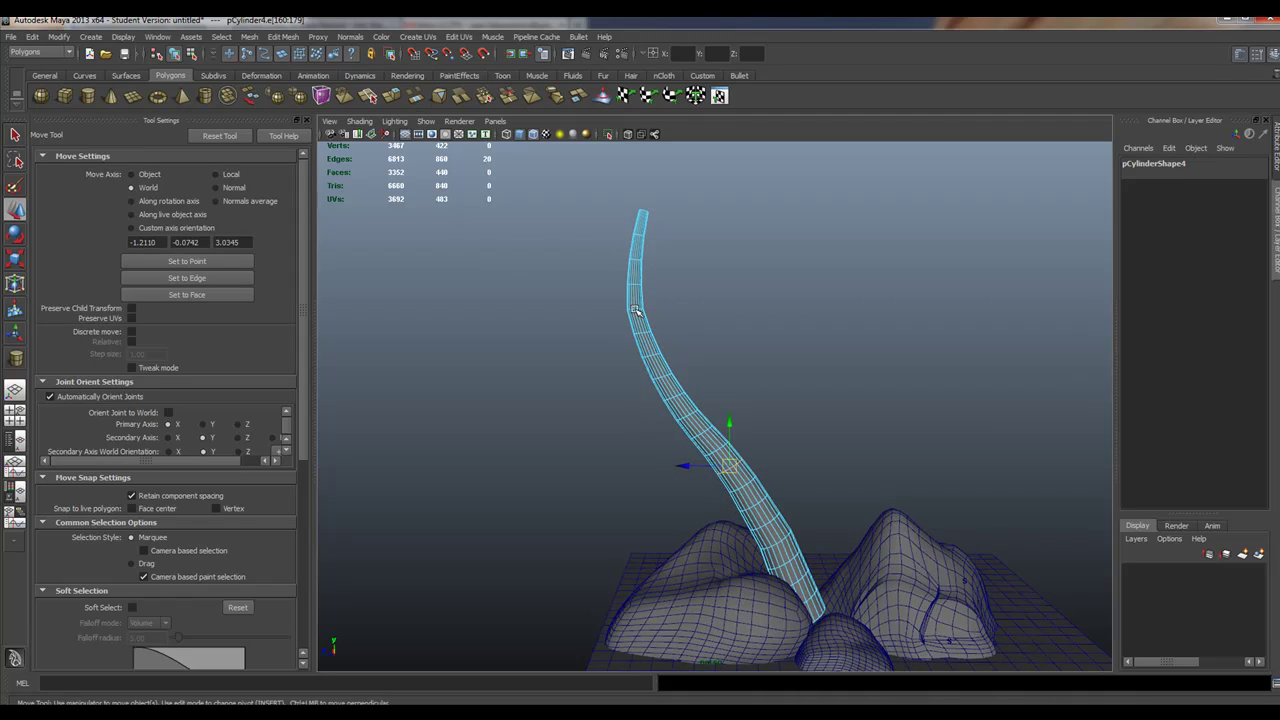
pyautogui.doubleClick(635, 310)
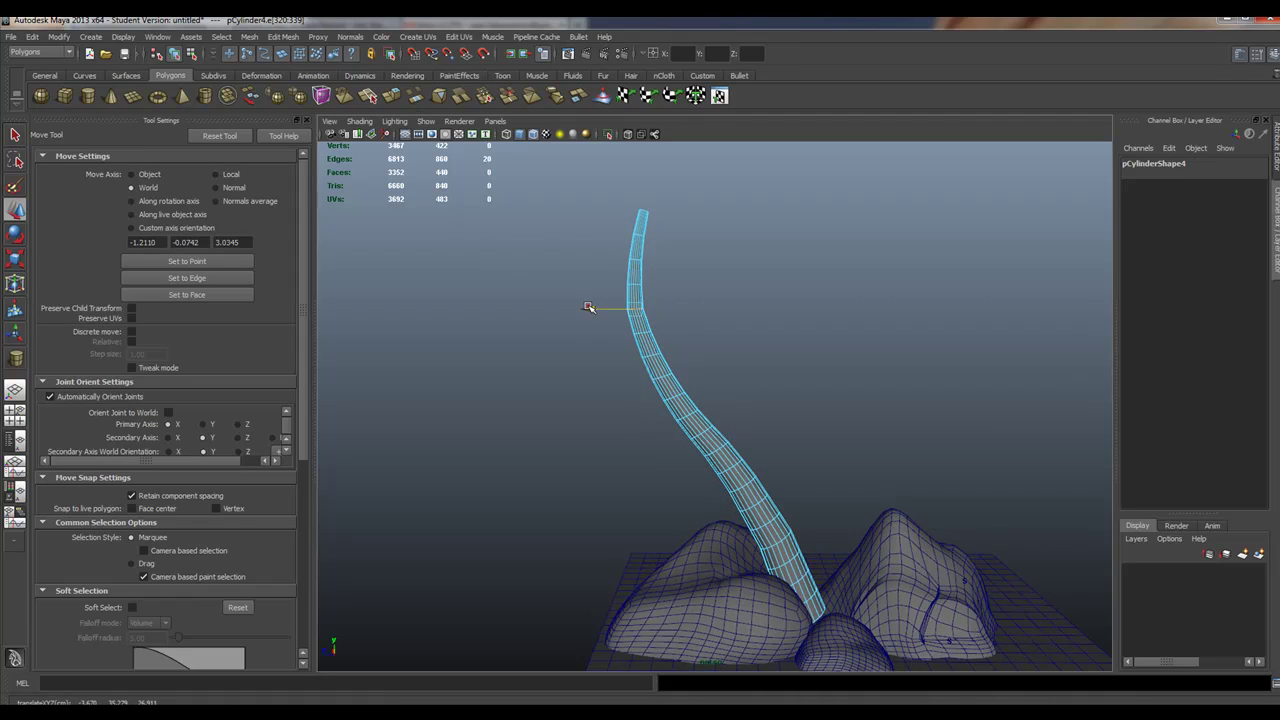
pyautogui.moveTo(589, 307); pyautogui.dragTo(590, 308)
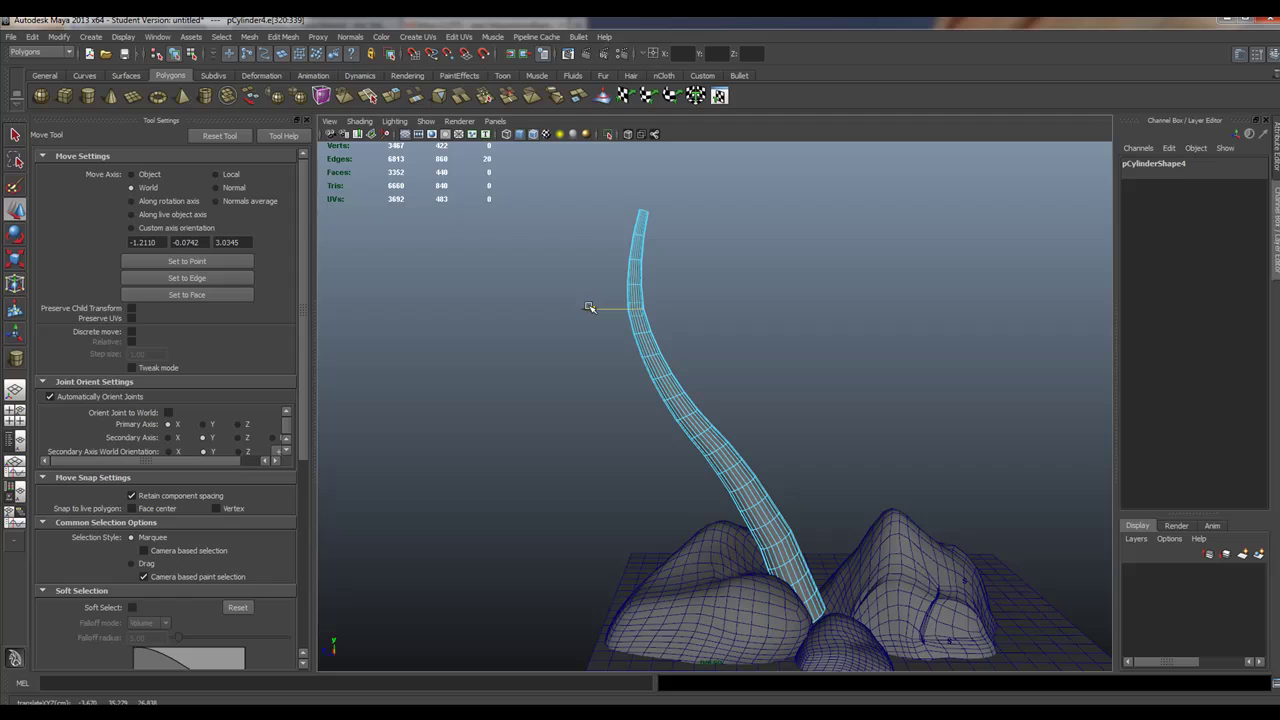
pyautogui.moveTo(672, 366); pyautogui.dragTo(698, 340, button='right')
pyautogui.click(666, 378)
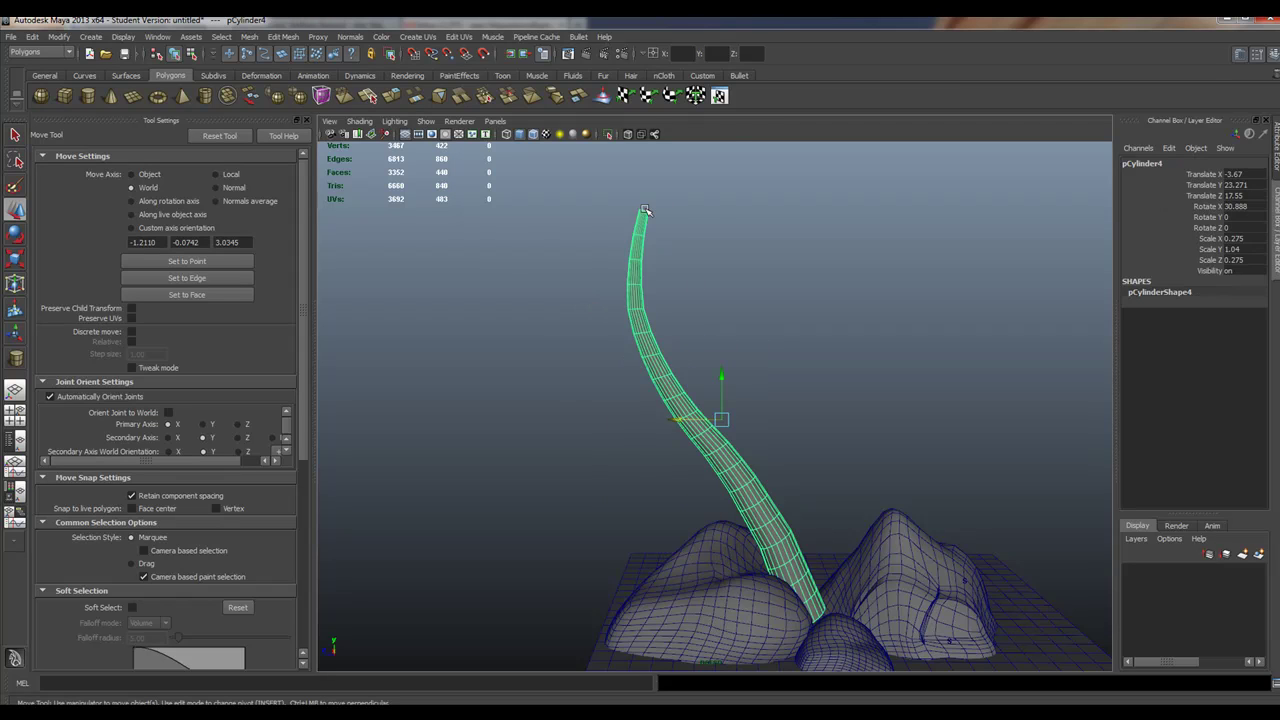
pyautogui.moveTo(645, 210); pyautogui.dragTo(588, 173, button='right')
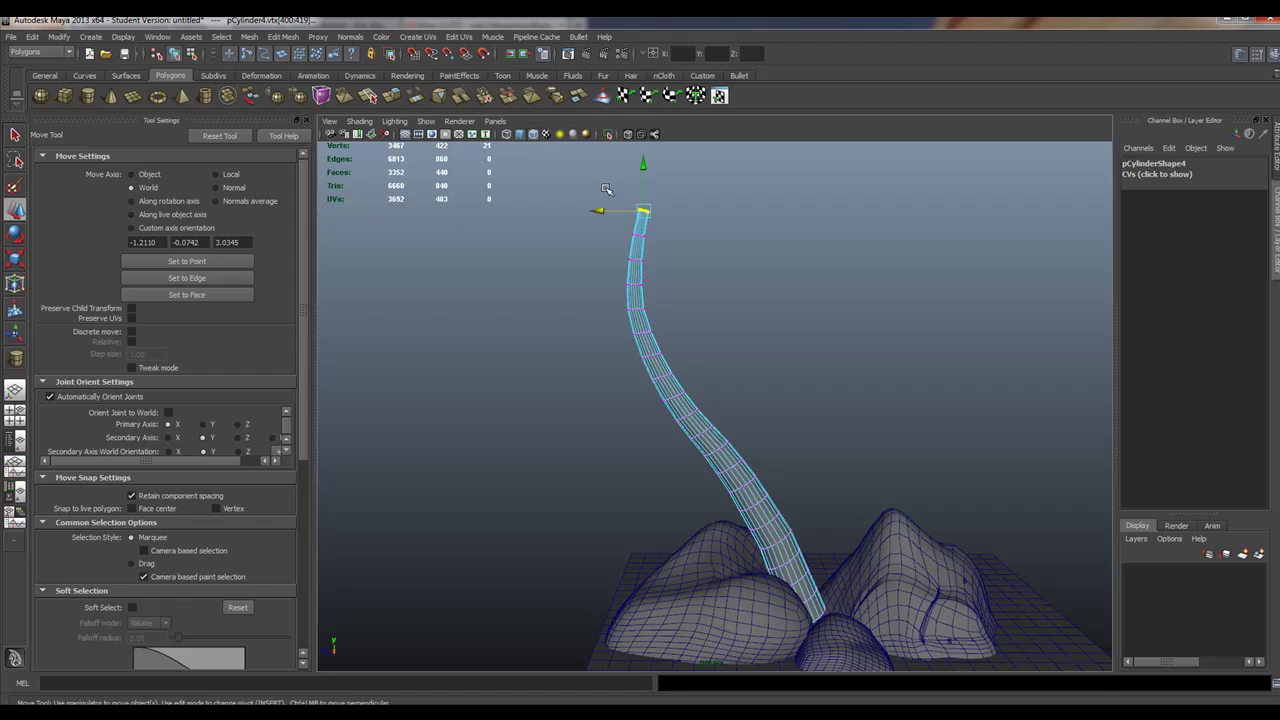
pyautogui.press('e')
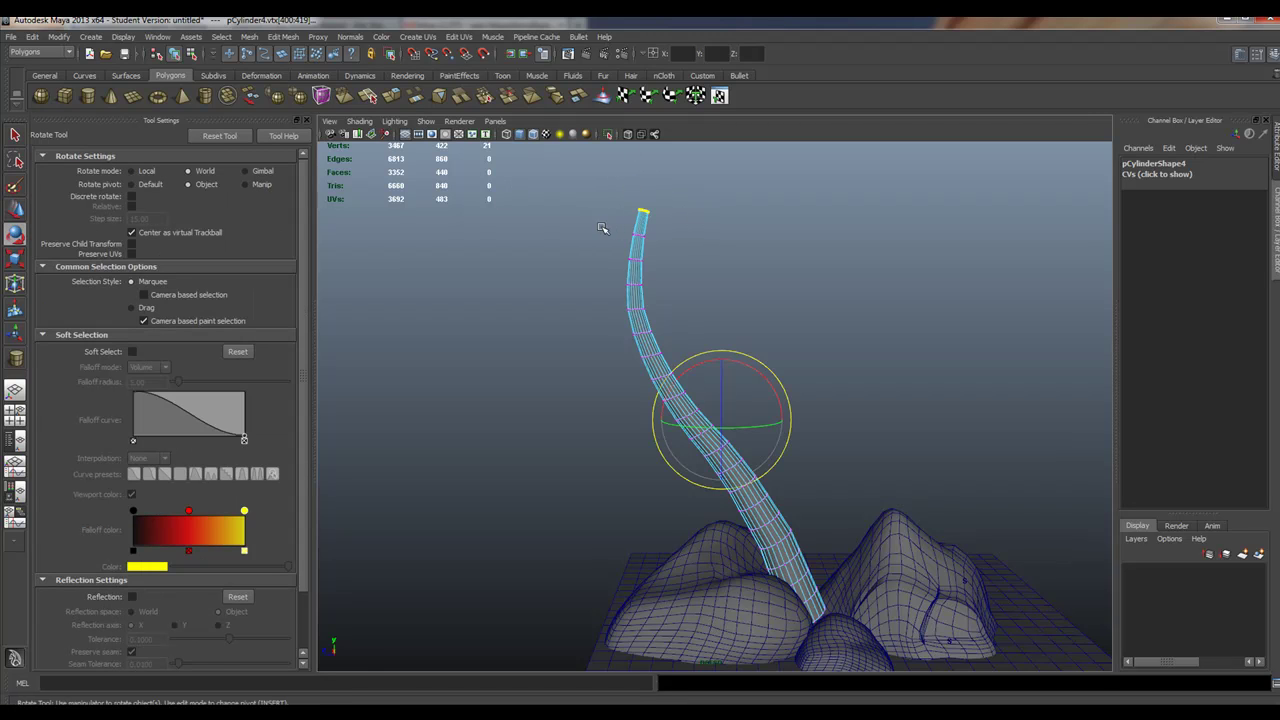
pyautogui.moveTo(606, 229)
pyautogui.keyDown('alt'); pyautogui.mouseDown()
pyautogui.moveTo(790, 370)
pyautogui.moveTo(889, 295)
pyautogui.moveTo(603, 260)
pyautogui.moveTo(631, 243)
pyautogui.moveTo(608, 233)
pyautogui.mouseUp(); pyautogui.keyUp('alt')
pyautogui.keyDown('alt'); pyautogui.moveTo(608, 233); pyautogui.dragTo(691, 374, button='right'); pyautogui.keyUp('alt')
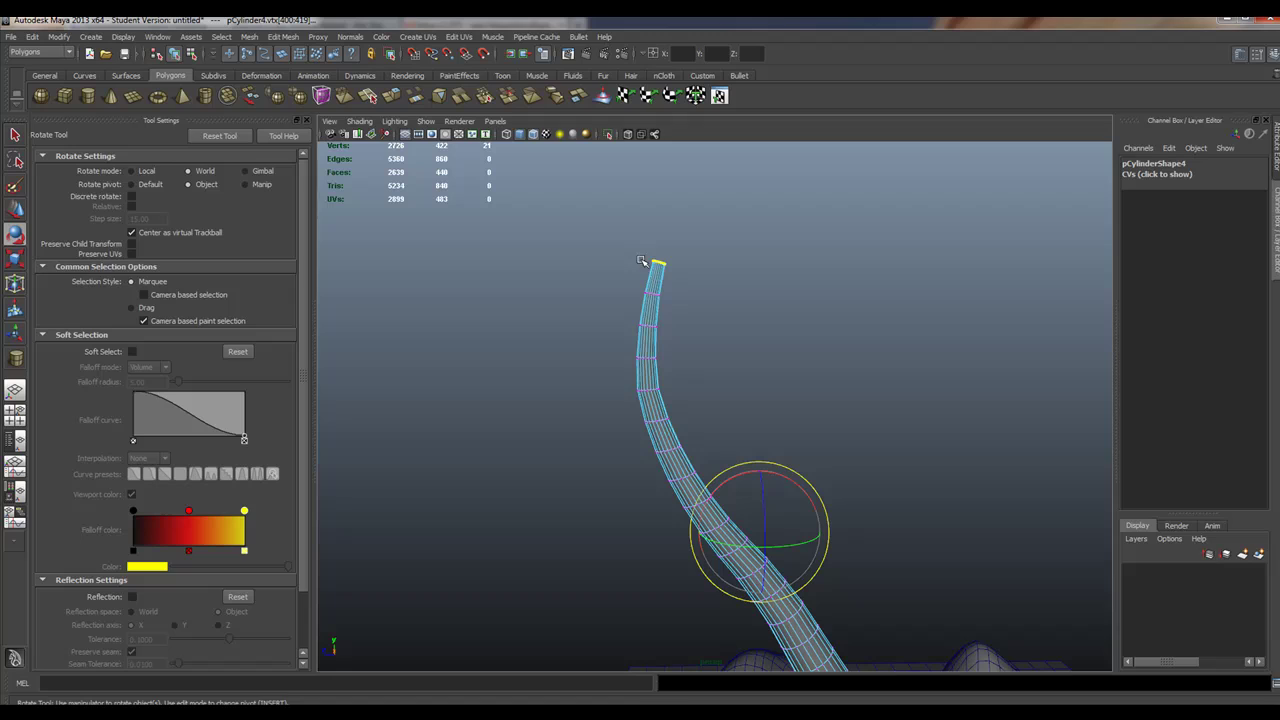
pyautogui.press('q')
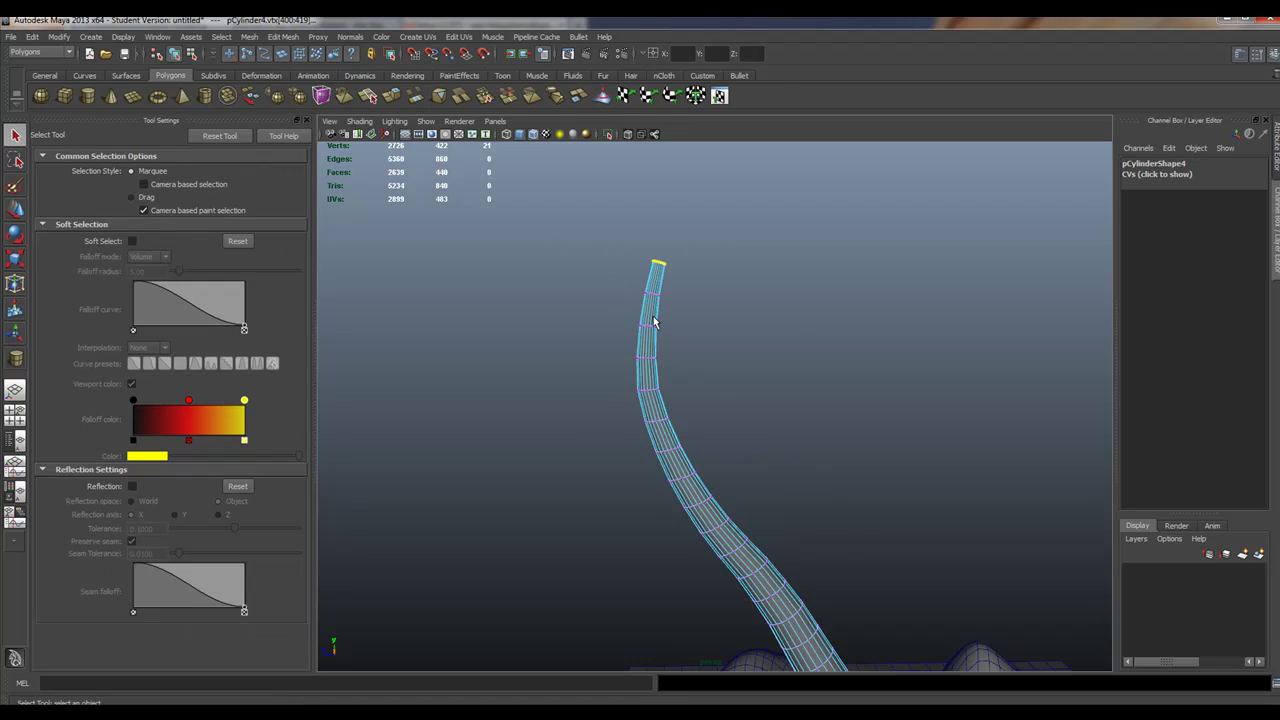
# - Select the whole curved cylinder in object mode and delete its construction history
pyautogui.moveTo(654, 322); pyautogui.dragTo(708, 298, button='right')
pyautogui.click(651, 315)
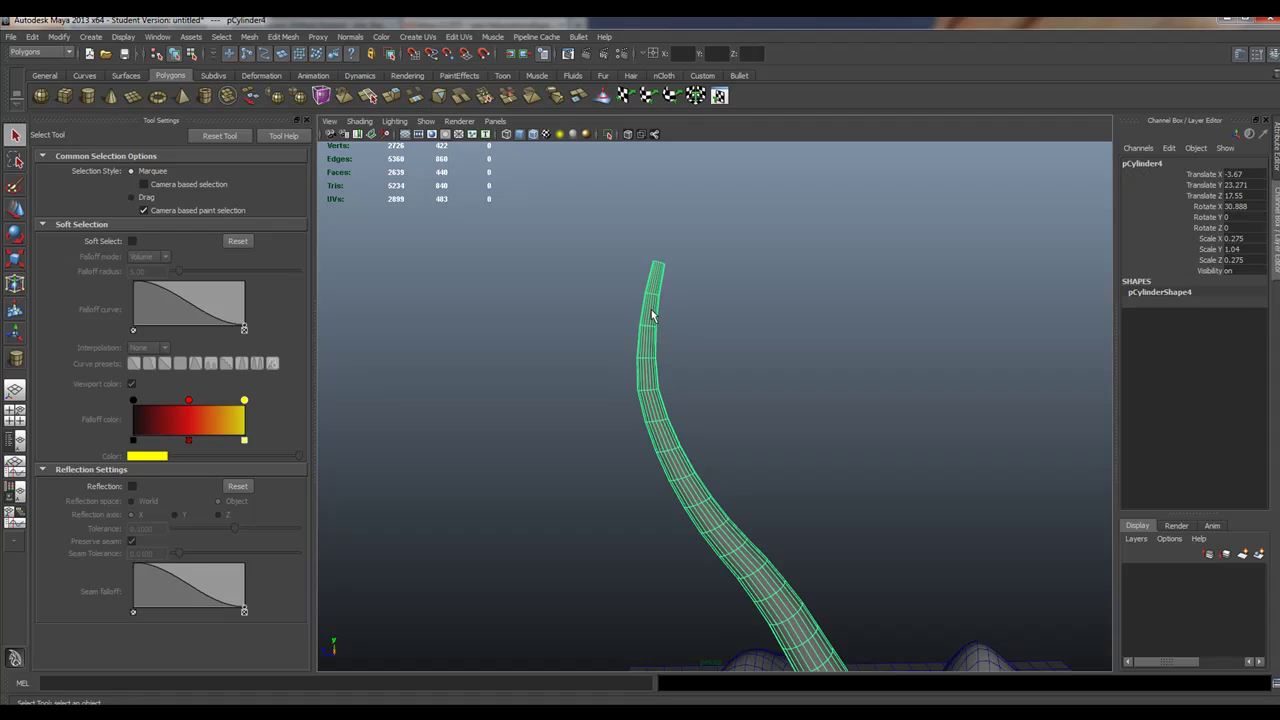
pyautogui.click(32, 37)
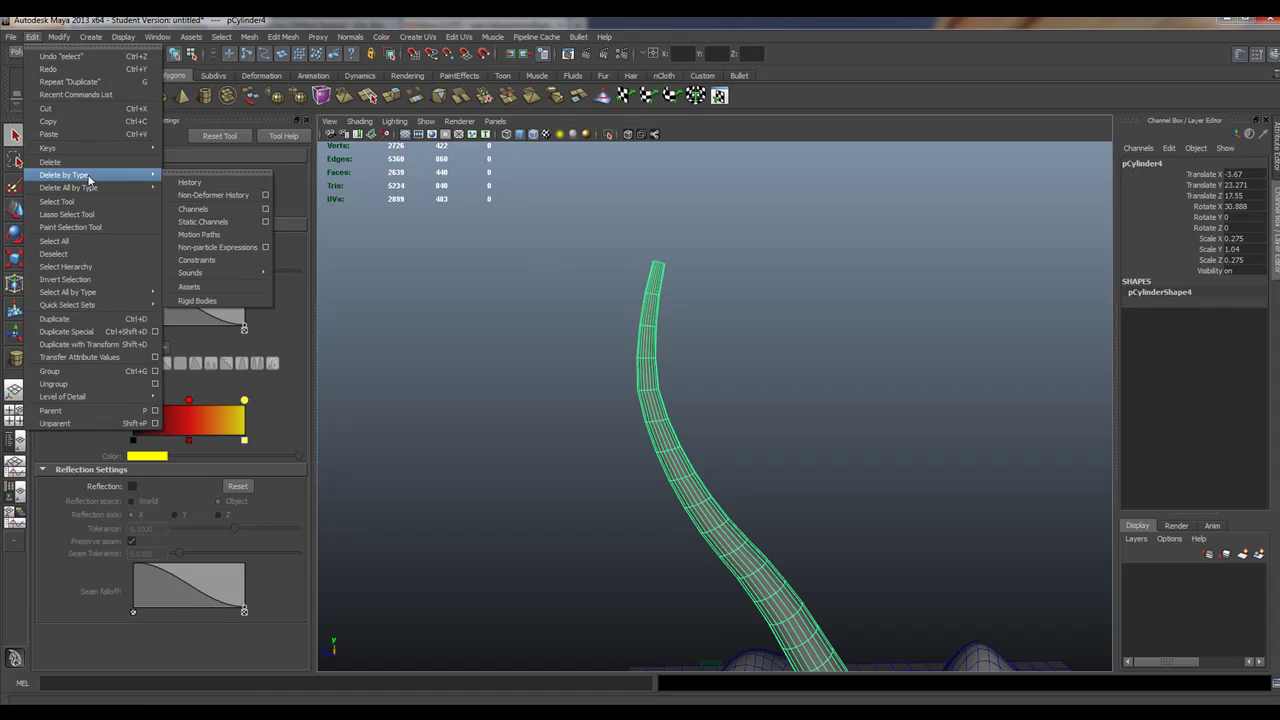
pyautogui.moveTo(89, 178)
pyautogui.click(188, 182)
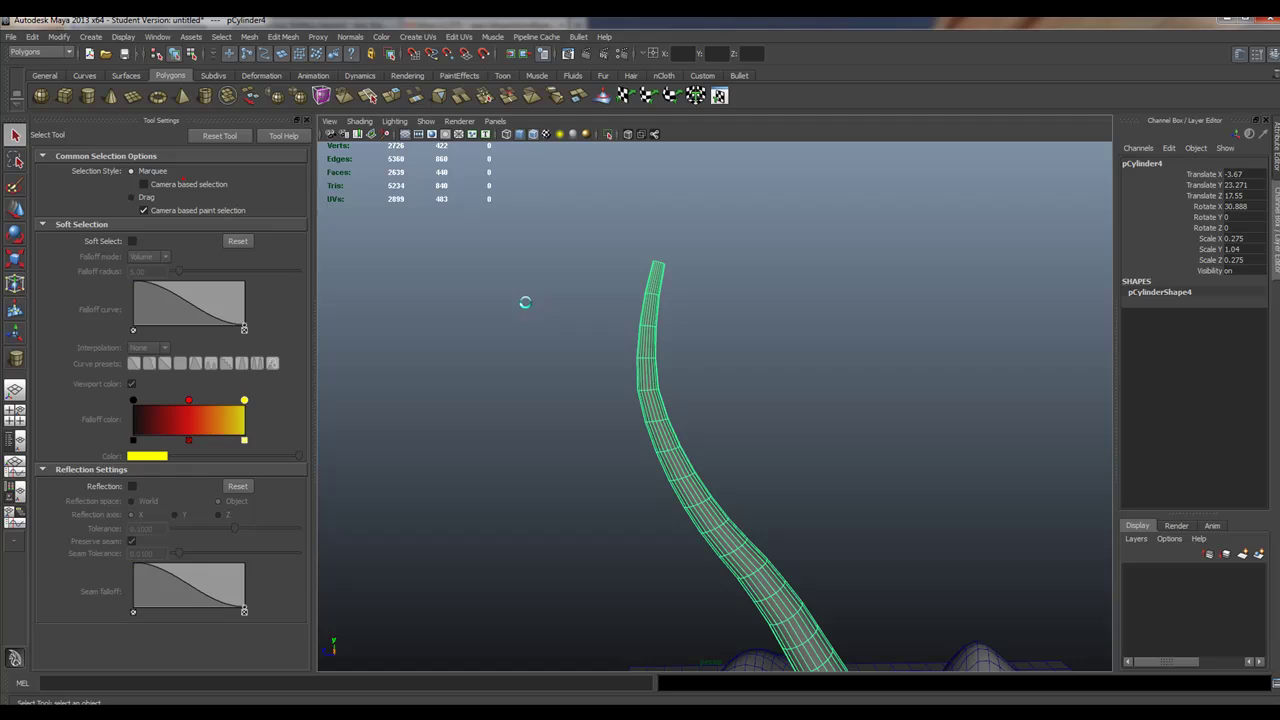
# - Try to rotate the vertices at the cylinder's tip about the X axis, and undo the rotation
pyautogui.press('F8')
pyautogui.moveTo(609, 229); pyautogui.dragTo(713, 281)
pyautogui.click(15, 233)
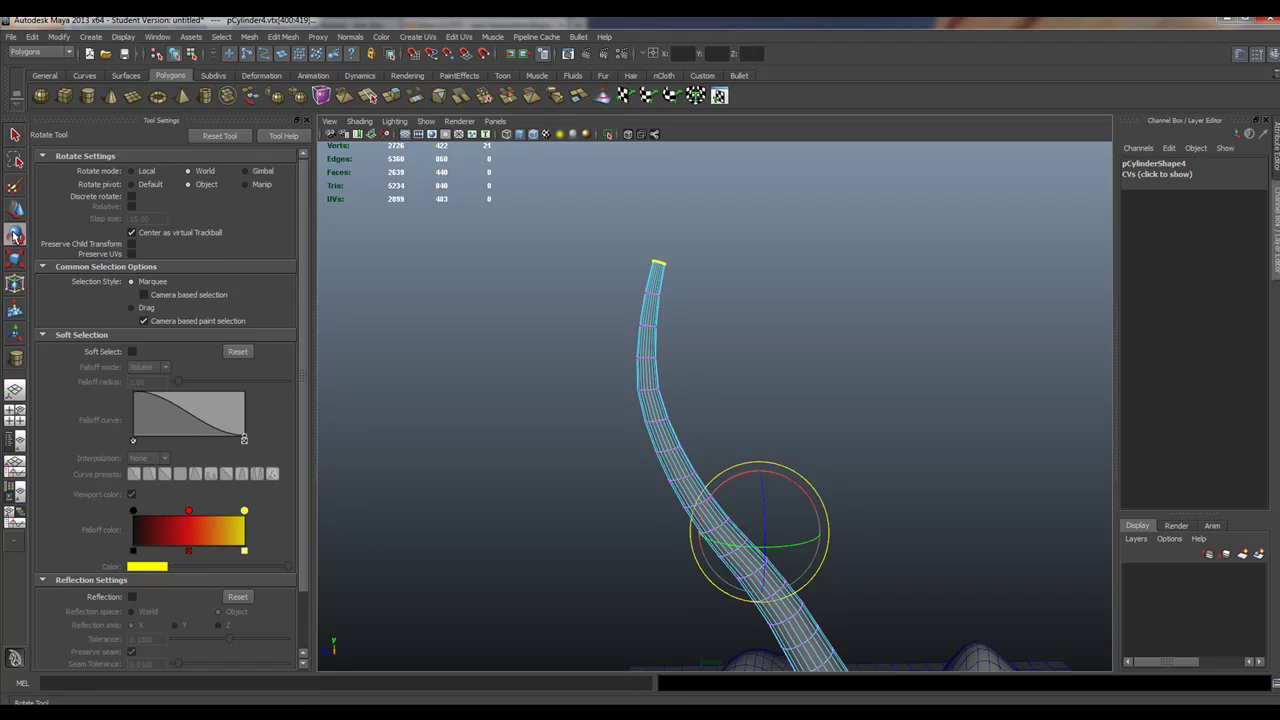
pyautogui.click(131, 172)
pyautogui.click(186, 172)
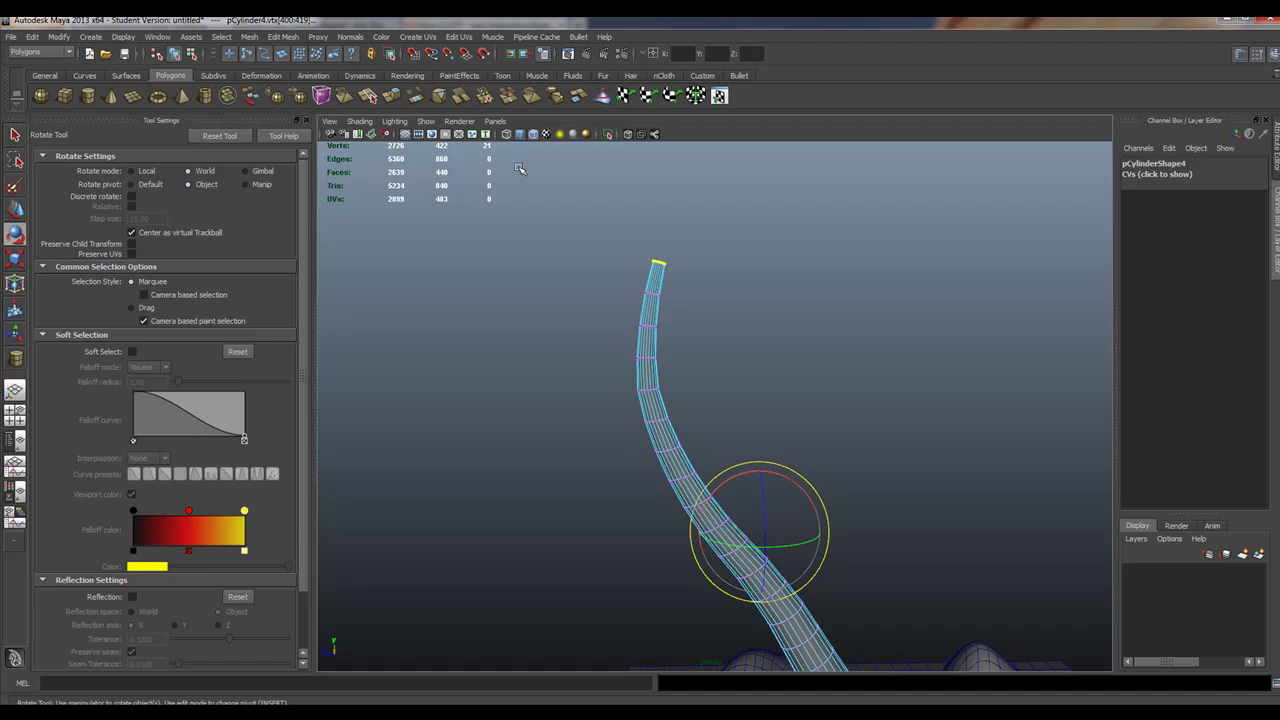
pyautogui.moveTo(788, 480)
pyautogui.mouseDown()
pyautogui.moveTo(776, 498)
pyautogui.moveTo(790, 480)
pyautogui.mouseUp()
pyautogui.hotkey('ctrl', 'z')
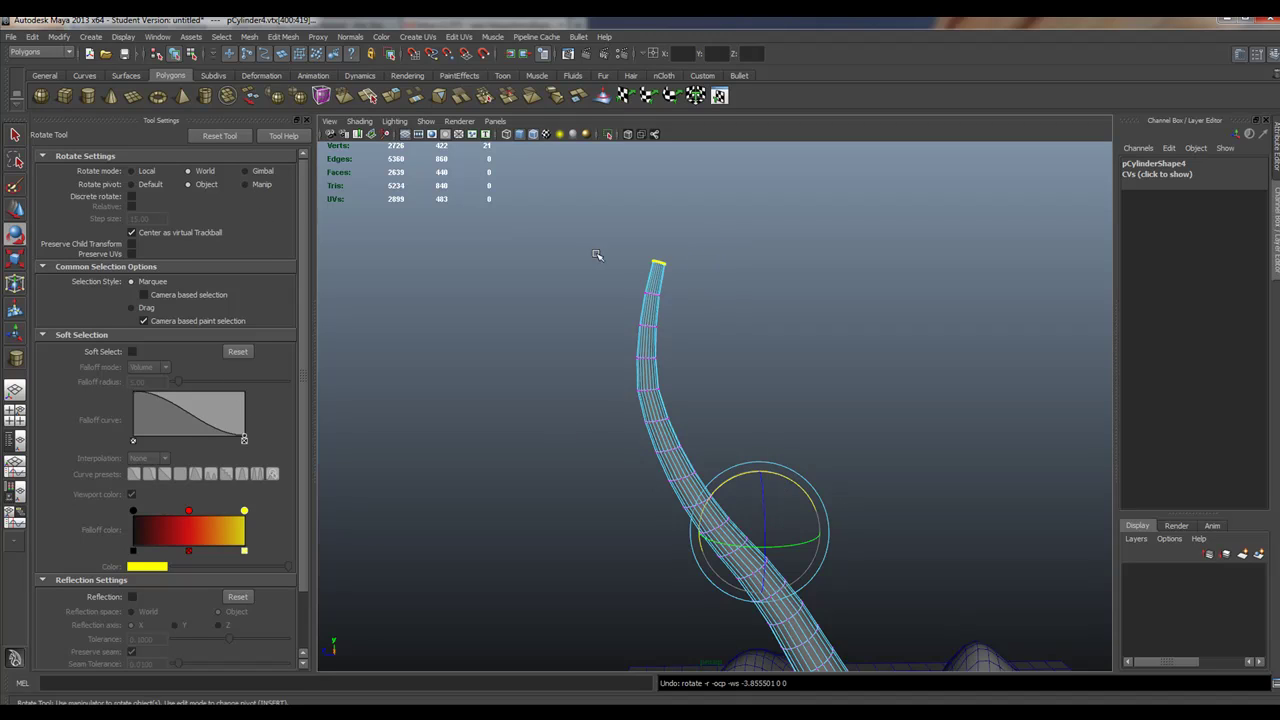
pyautogui.moveTo(660, 273); pyautogui.dragTo(601, 231, button='right')
pyautogui.click(656, 272)
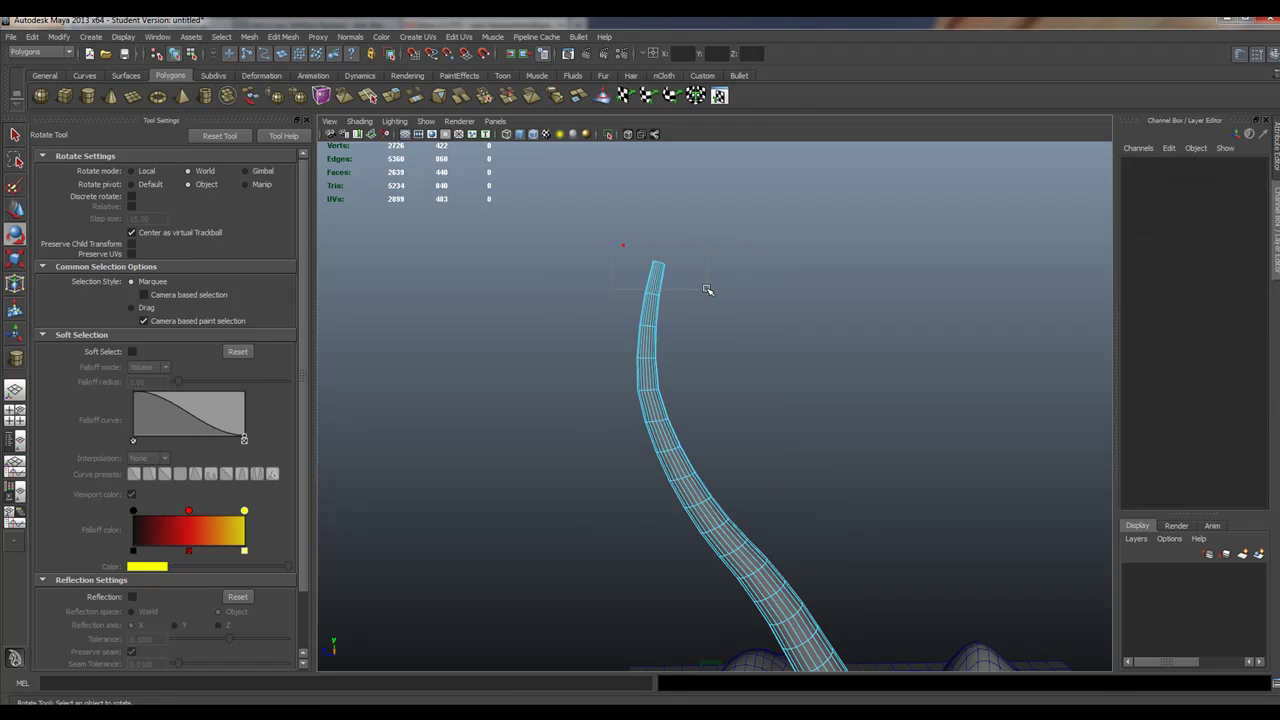
pyautogui.moveTo(708, 290); pyautogui.dragTo(697, 272)
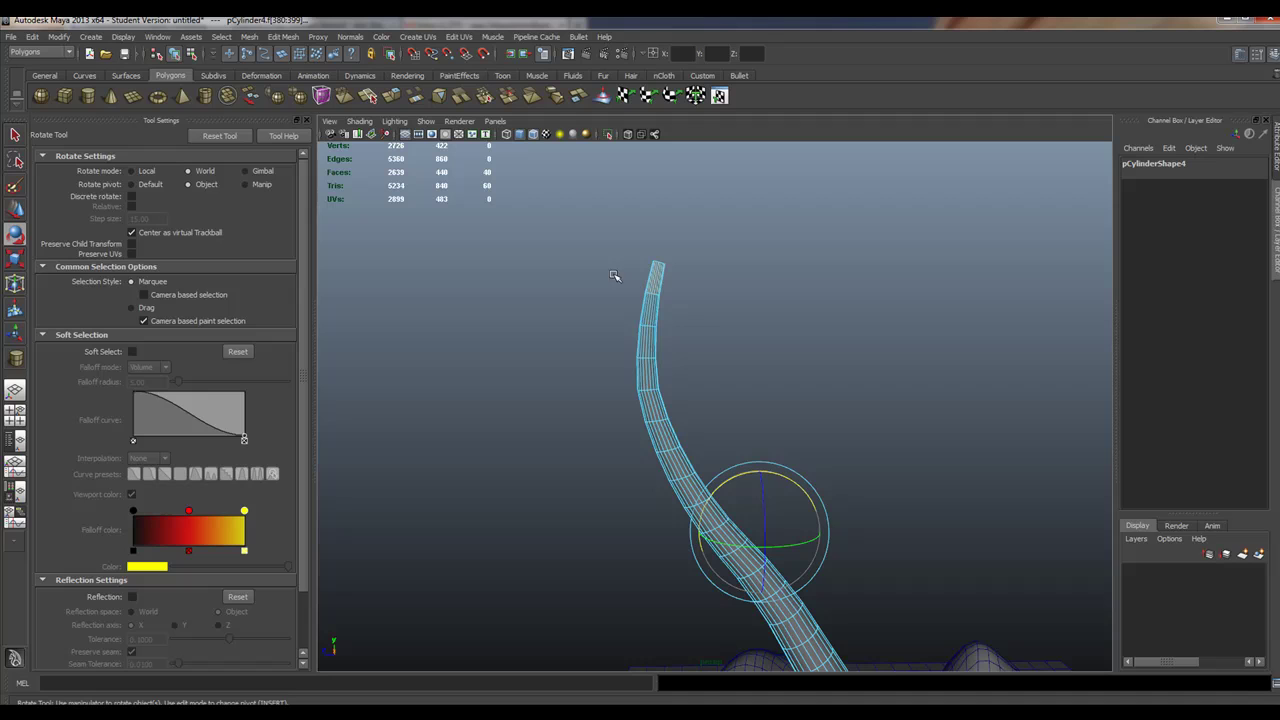
pyautogui.moveTo(614, 275)
pyautogui.mouseDown()
pyautogui.moveTo(717, 319)
pyautogui.moveTo(651, 320)
pyautogui.moveTo(714, 382)
pyautogui.moveTo(852, 445)
pyautogui.moveTo(675, 318)
pyautogui.mouseUp()
pyautogui.rightClick(668, 318)
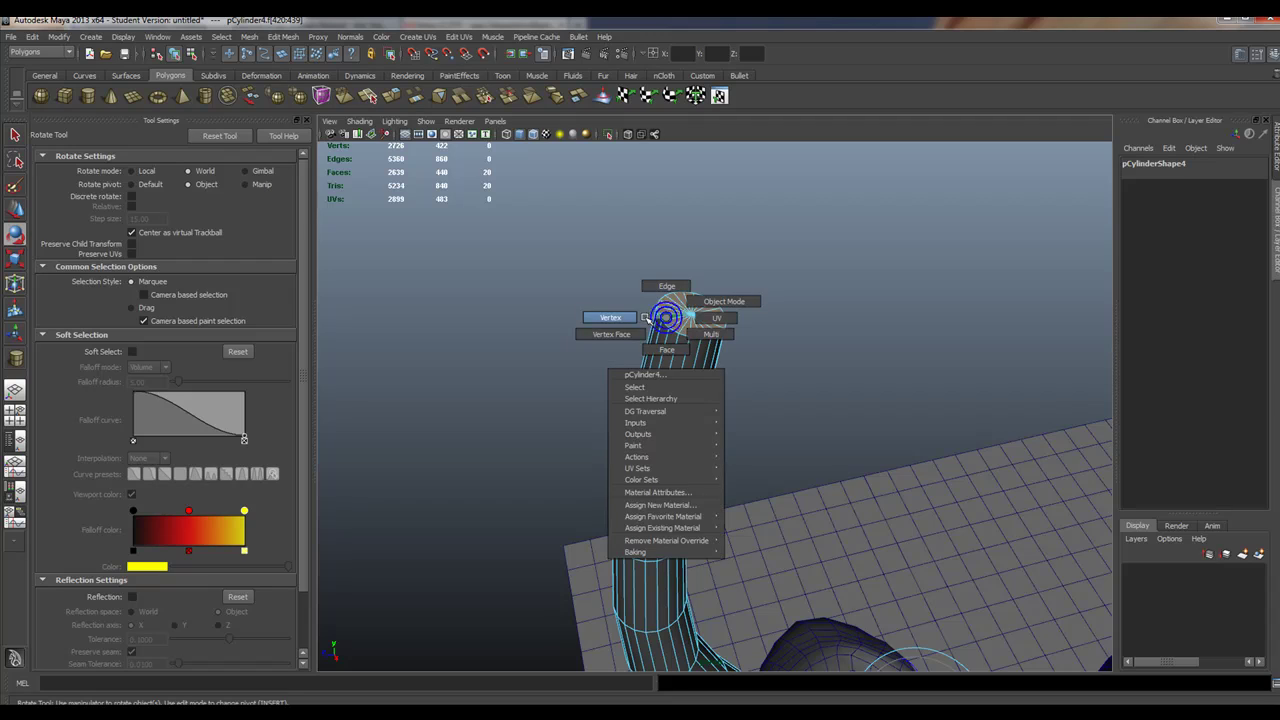
# - Select only the cap edges at the cylinder's tip and lower them slightly along Y
pyautogui.keyDown('alt'); pyautogui.moveTo(668, 318); pyautogui.dragTo(626, 269, button='right'); pyautogui.keyUp('alt')
pyautogui.hotkey('ctrl', 'F10')
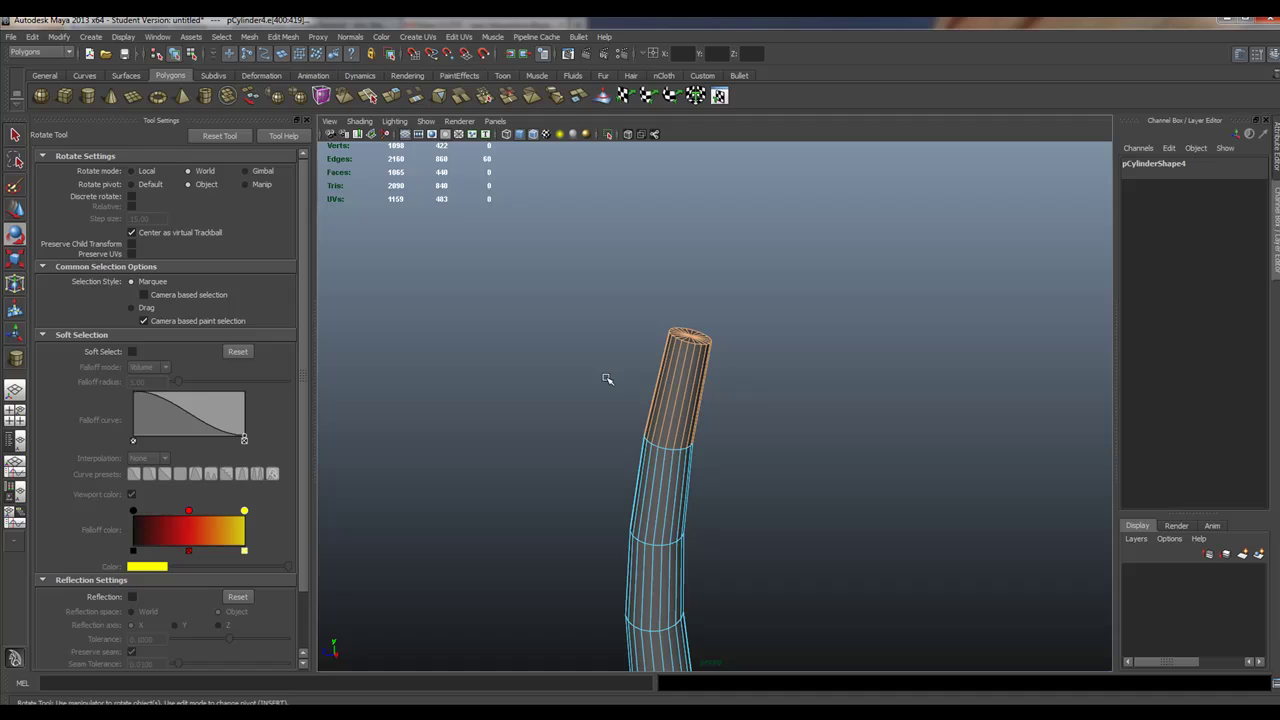
pyautogui.moveTo(596, 364)
pyautogui.keyDown('ctrl'); pyautogui.mouseDown()
pyautogui.moveTo(773, 468)
pyautogui.moveTo(657, 497)
pyautogui.mouseUp(); pyautogui.keyUp('ctrl')
pyautogui.moveTo(657, 497)
pyautogui.keyDown('alt'); pyautogui.mouseDown(button='right')
pyautogui.moveTo(563, 551)
pyautogui.moveTo(671, 500)
pyautogui.mouseUp(button='right'); pyautogui.keyUp('alt')
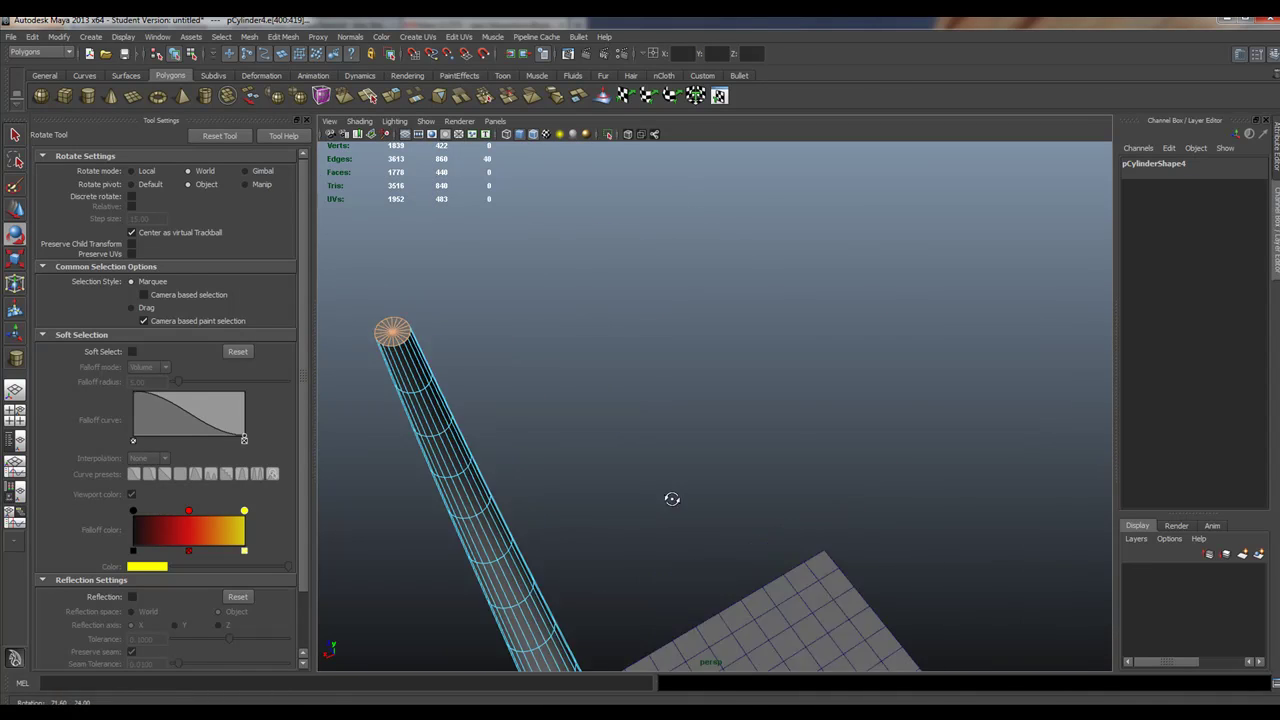
pyautogui.keyDown('alt'); pyautogui.moveTo(635, 568); pyautogui.dragTo(789, 460); pyautogui.keyUp('alt')
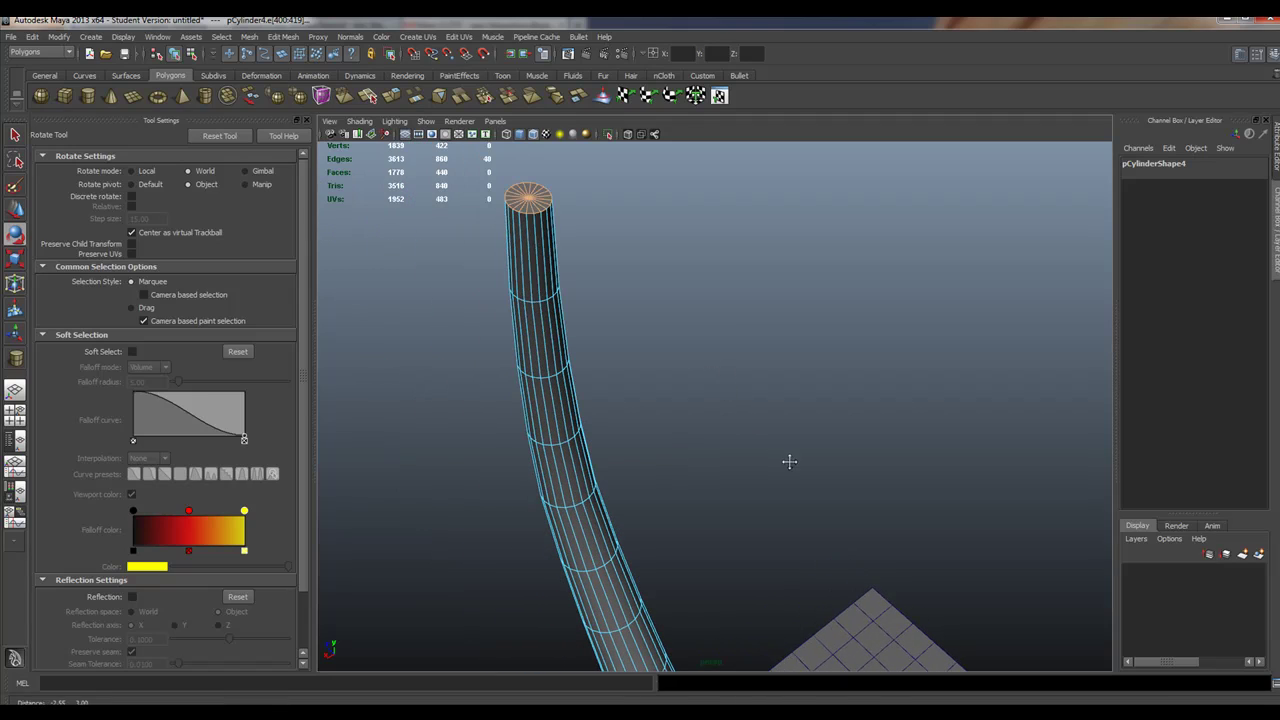
pyautogui.click(283, 37)
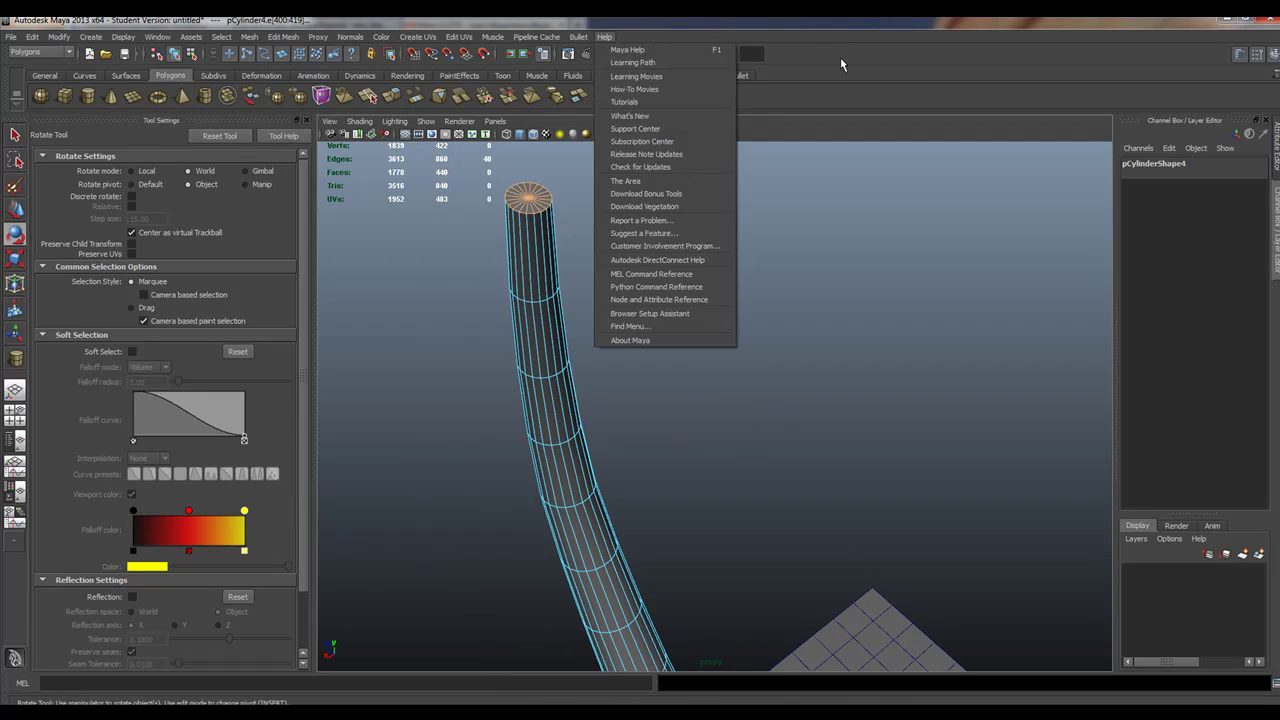
pyautogui.press('Escape')
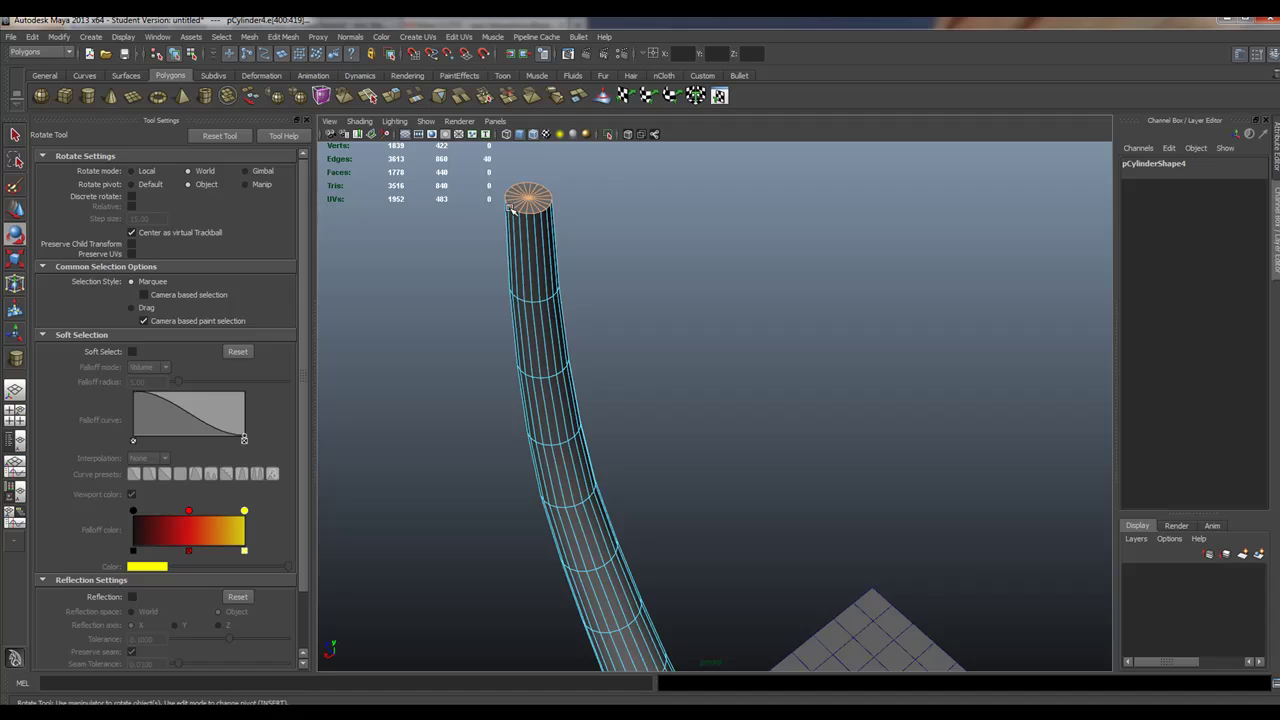
pyautogui.keyDown('alt'); pyautogui.moveTo(510, 205); pyautogui.dragTo(630, 240); pyautogui.keyUp('alt')
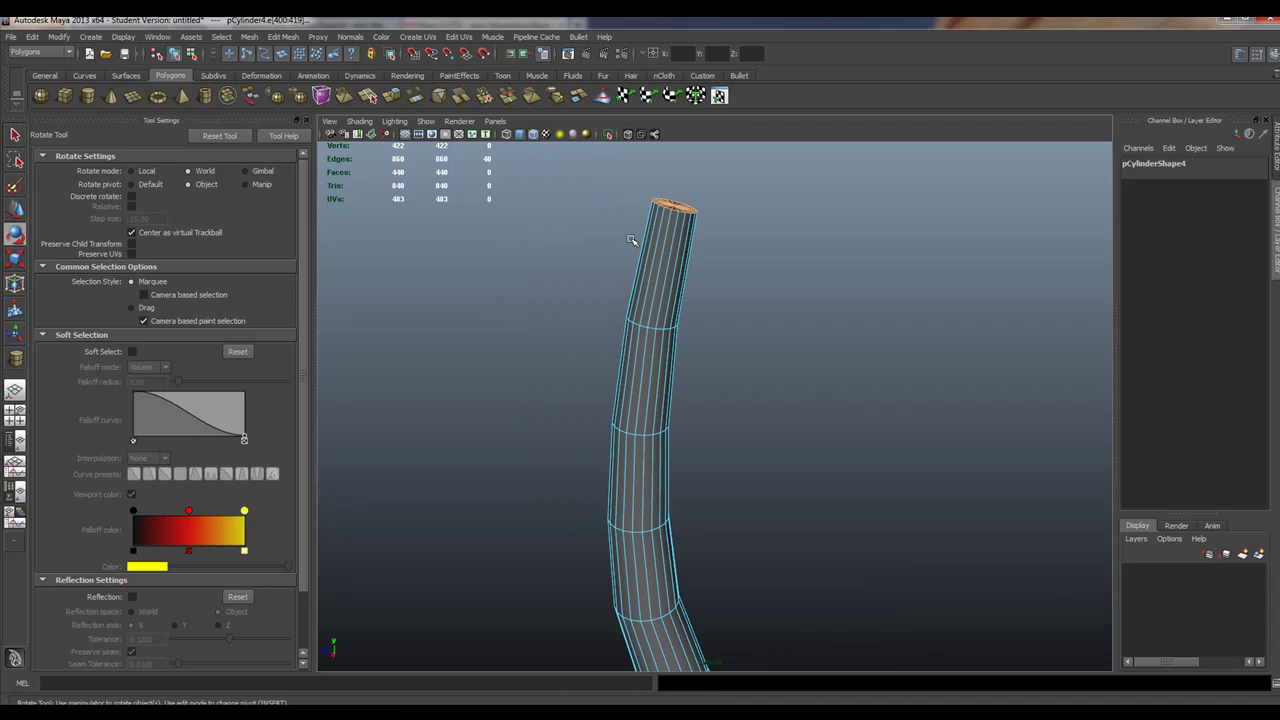
pyautogui.press('w')
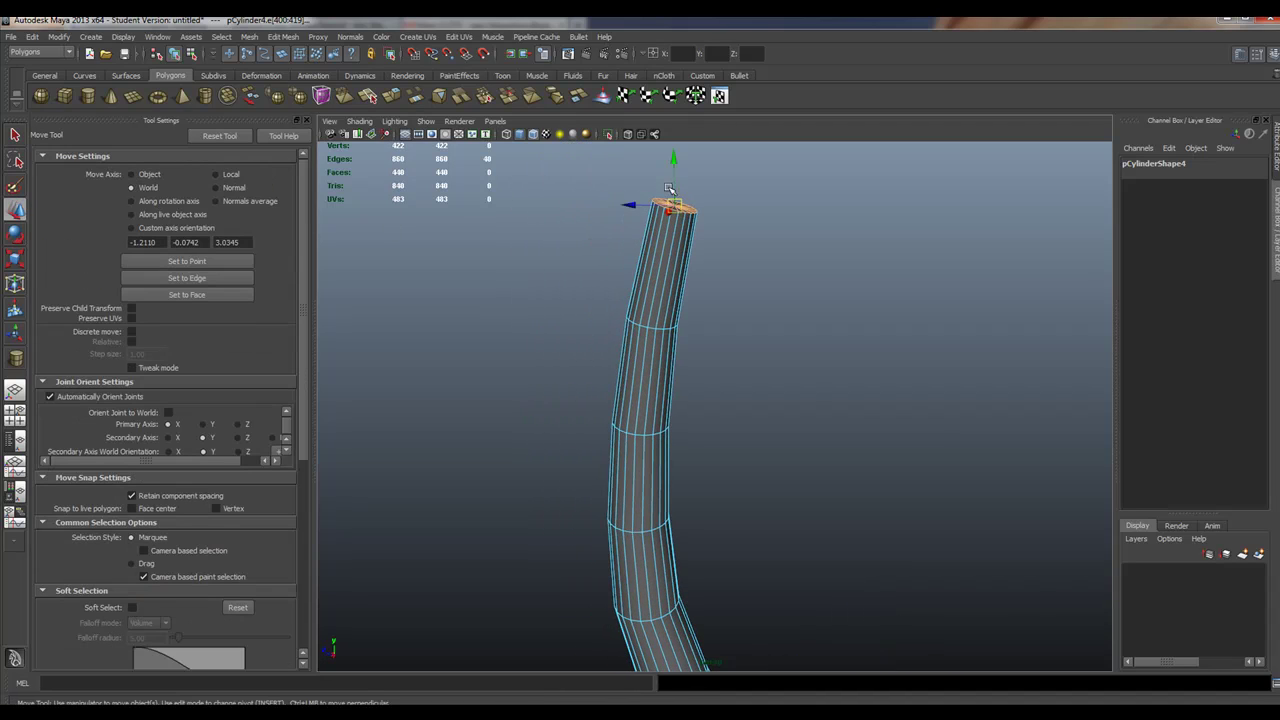
pyautogui.moveTo(673, 165); pyautogui.dragTo(674, 180)
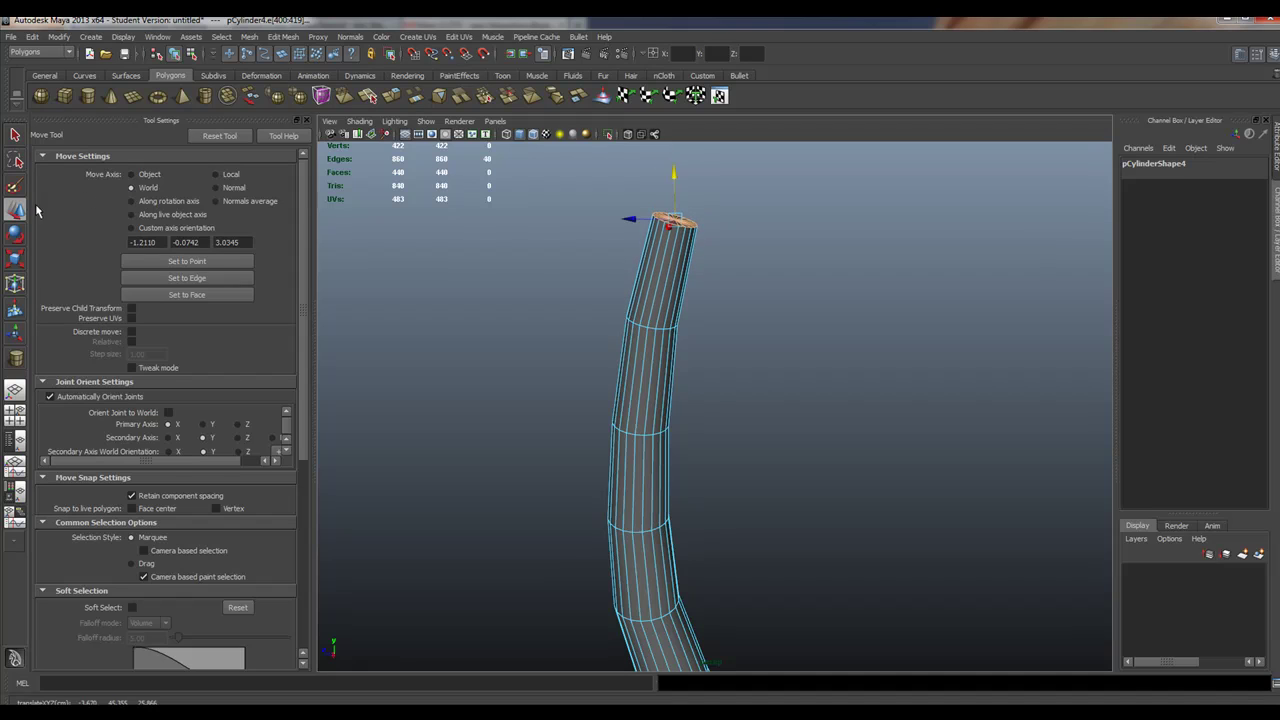
# - Rotate the cap edges at the cylinder's tip about the X axis to change the cap's angle
pyautogui.click(15, 232)
pyautogui.keyDown('alt'); pyautogui.moveTo(770, 334); pyautogui.dragTo(640, 372); pyautogui.keyUp('alt')
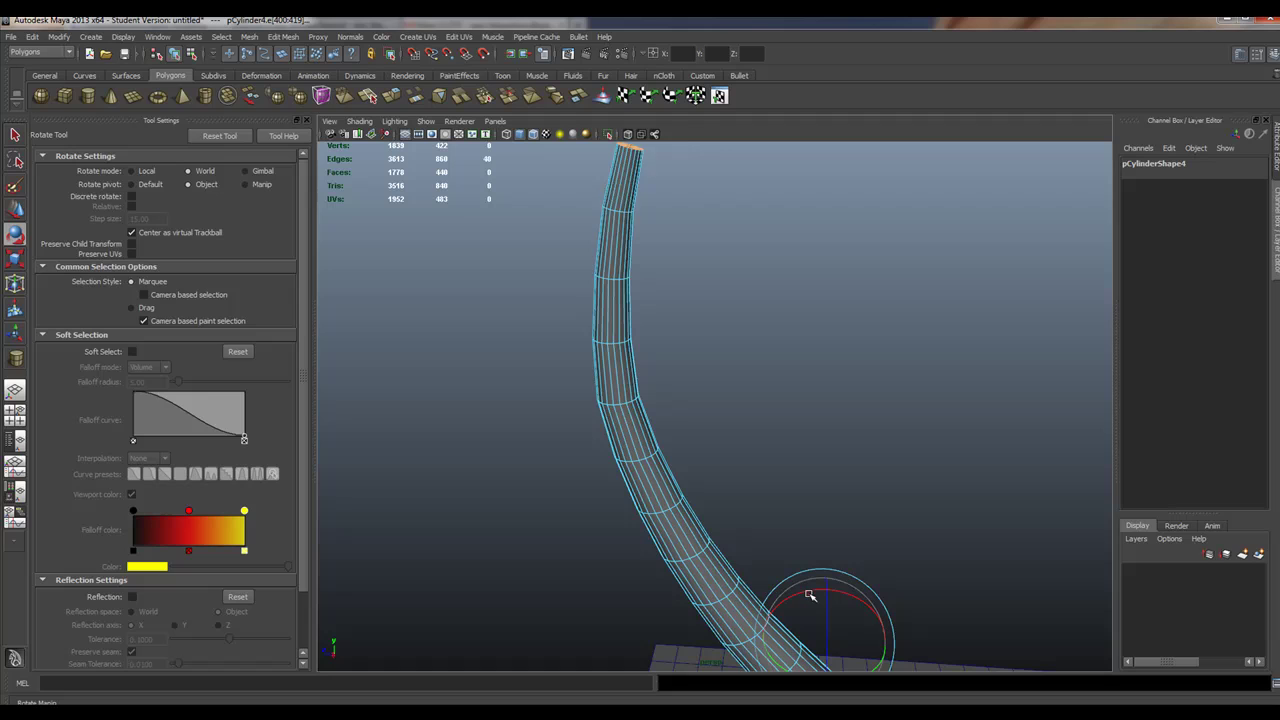
pyautogui.moveTo(808, 597); pyautogui.dragTo(812, 594)
pyautogui.moveTo(810, 525)
pyautogui.keyDown('alt'); pyautogui.mouseDown()
pyautogui.moveTo(757, 509)
pyautogui.moveTo(797, 517)
pyautogui.mouseUp(); pyautogui.keyUp('alt')
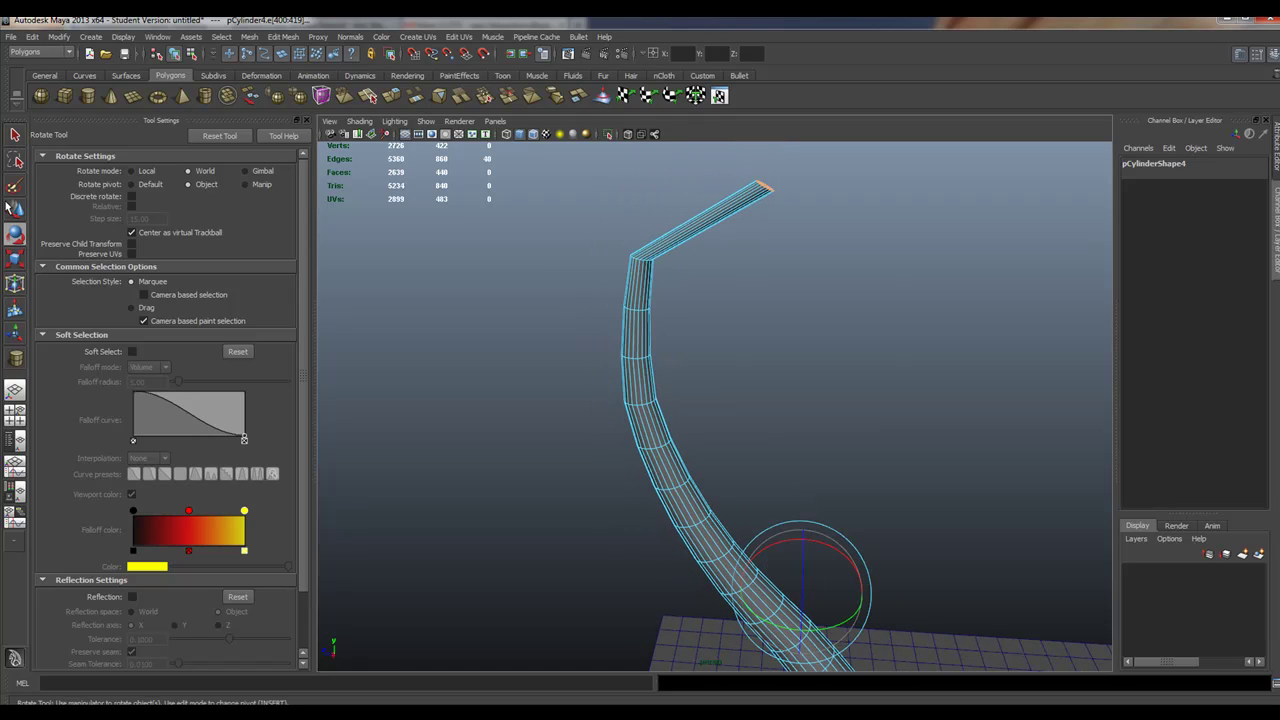
# - Move the rotated tip cap in the side view back into line with the cylinder's upper curve and return to object mode
pyautogui.press('w')
pyautogui.press('space')
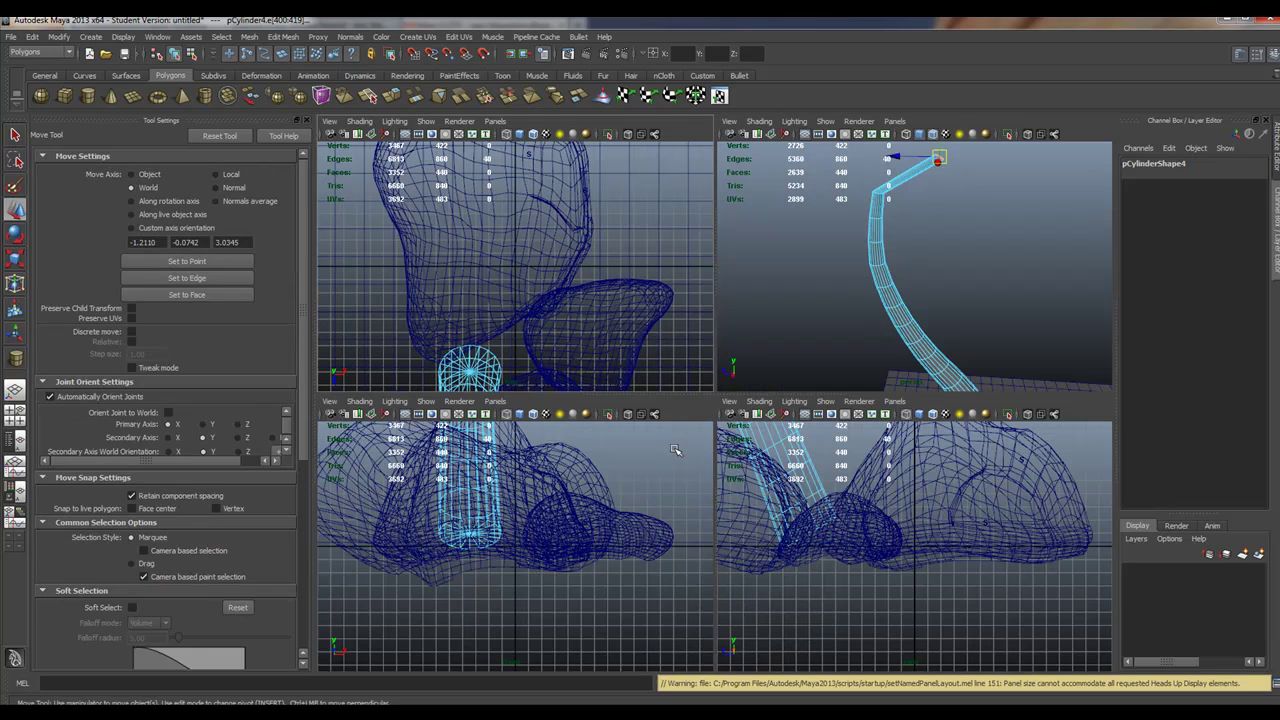
pyautogui.press('space')
pyautogui.keyDown('alt'); pyautogui.moveTo(800, 537); pyautogui.dragTo(656, 476); pyautogui.keyUp('alt')
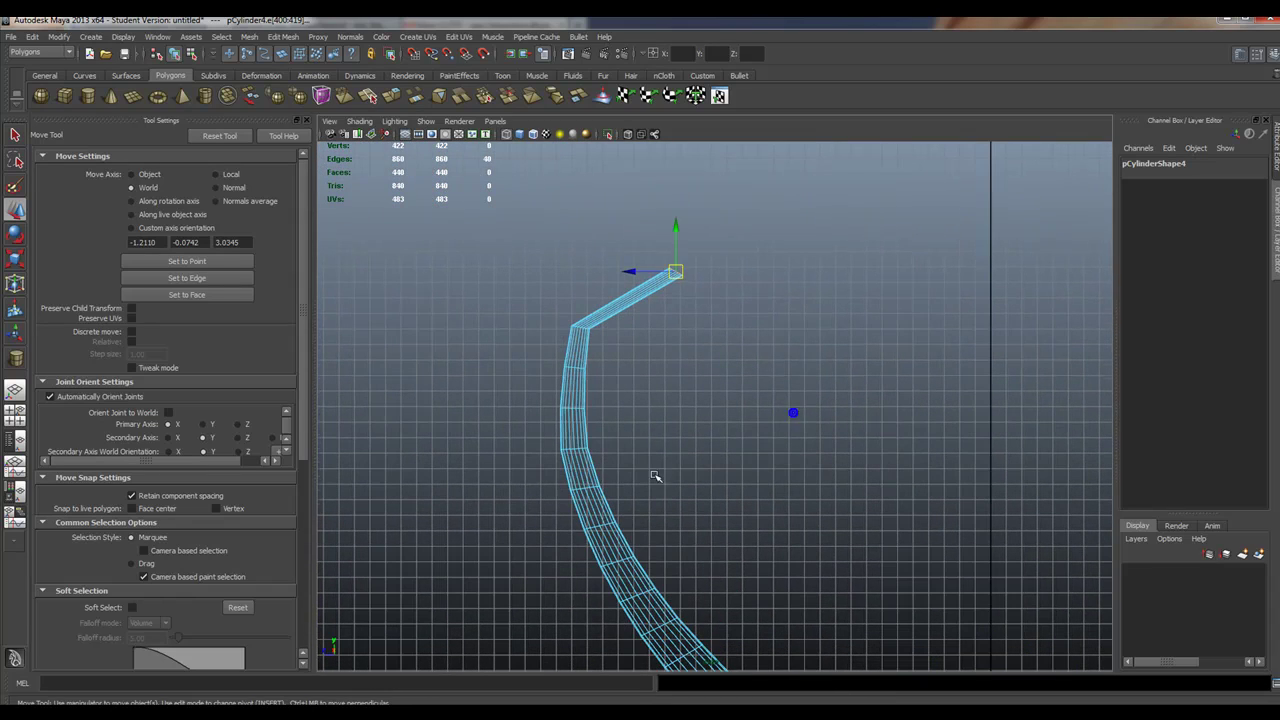
pyautogui.click(675, 270)
pyautogui.moveTo(675, 270); pyautogui.dragTo(596, 291)
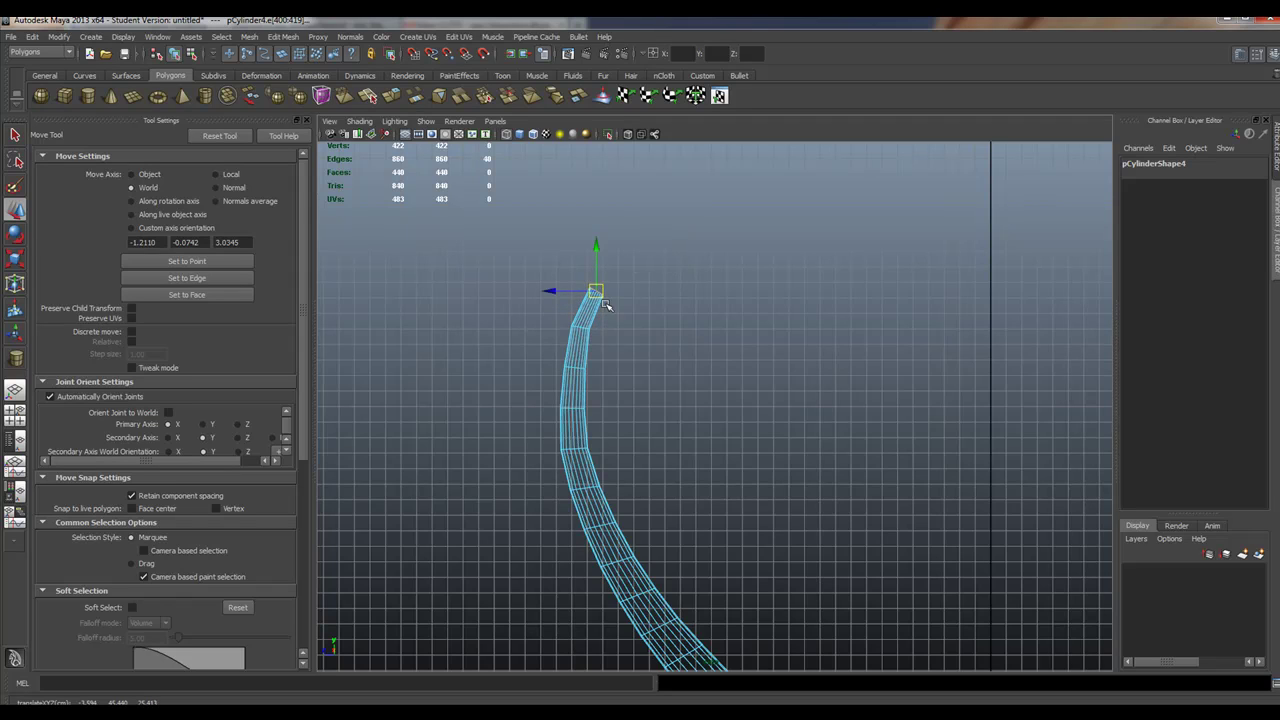
pyautogui.moveTo(585, 345); pyautogui.dragTo(620, 322, button='right')
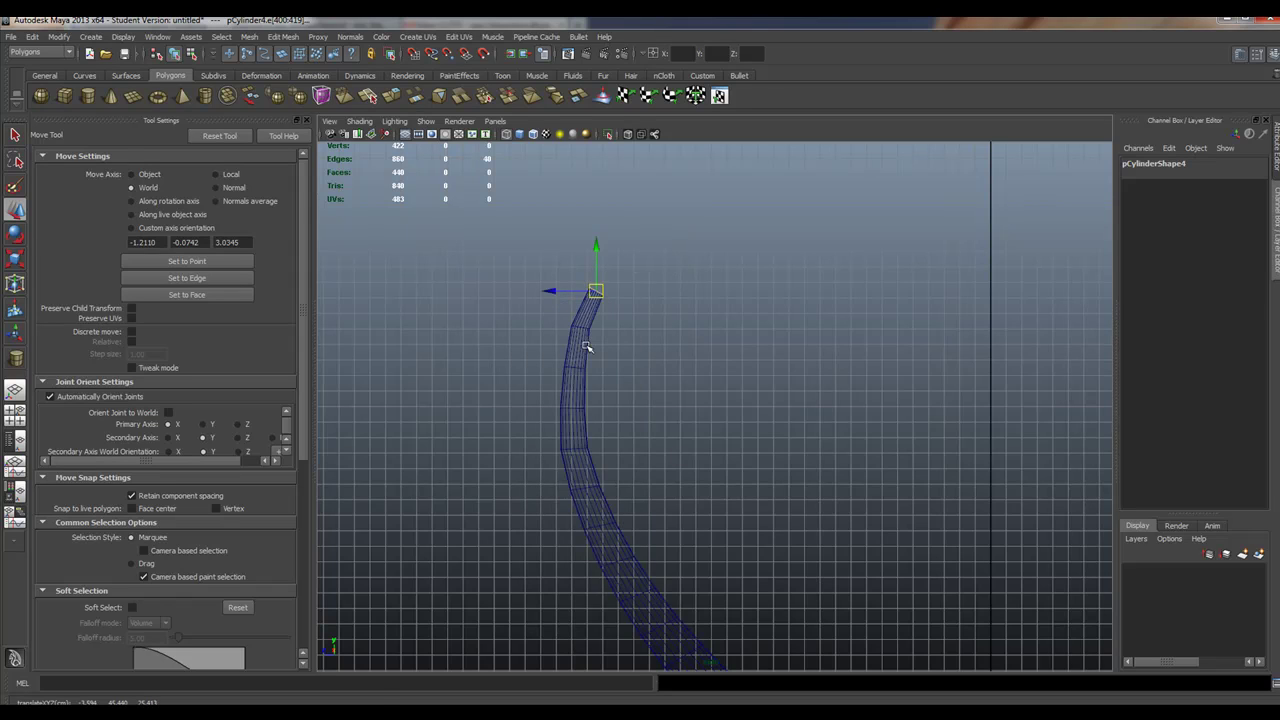
# - Scale down the vertices at the cylinder's upper end to taper it into a narrow tip, and return to object mode
pyautogui.keyDown('alt'); pyautogui.moveTo(621, 391); pyautogui.dragTo(763, 489); pyautogui.keyUp('alt')
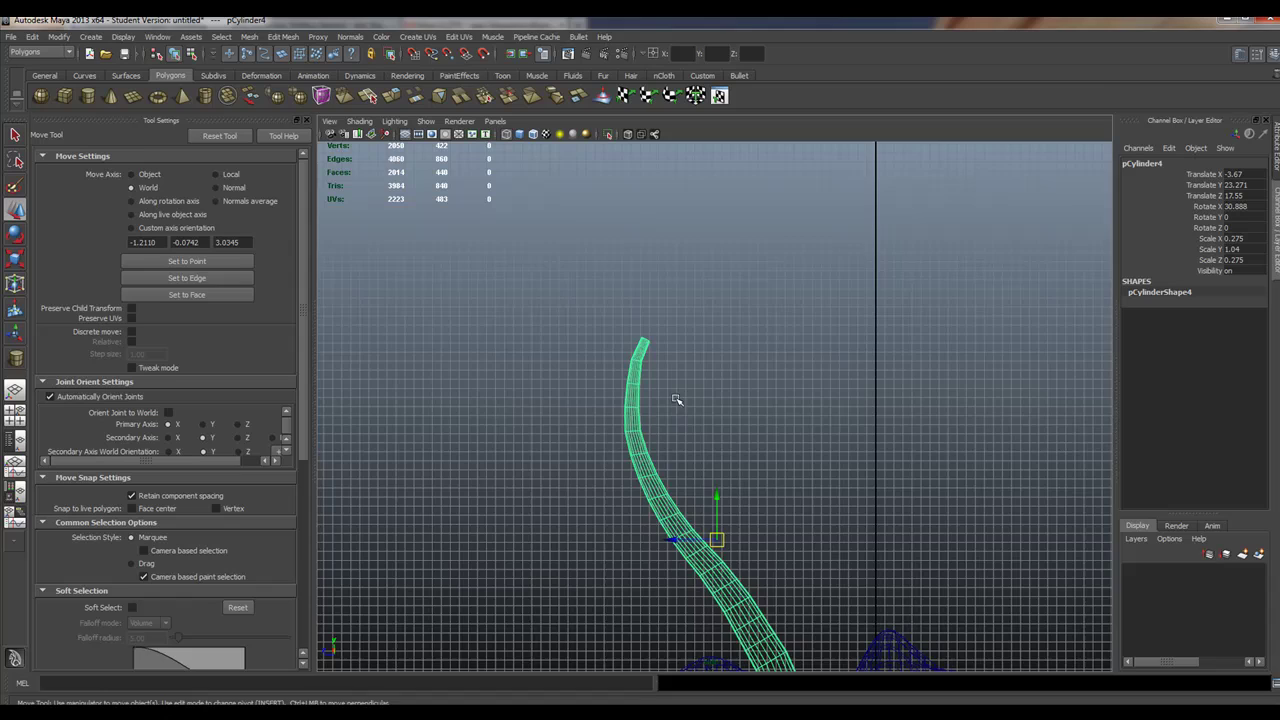
pyautogui.keyDown('alt'); pyautogui.moveTo(676, 400); pyautogui.dragTo(708, 426); pyautogui.keyUp('alt')
pyautogui.keyDown('alt'); pyautogui.moveTo(686, 366); pyautogui.dragTo(657, 350); pyautogui.keyUp('alt')
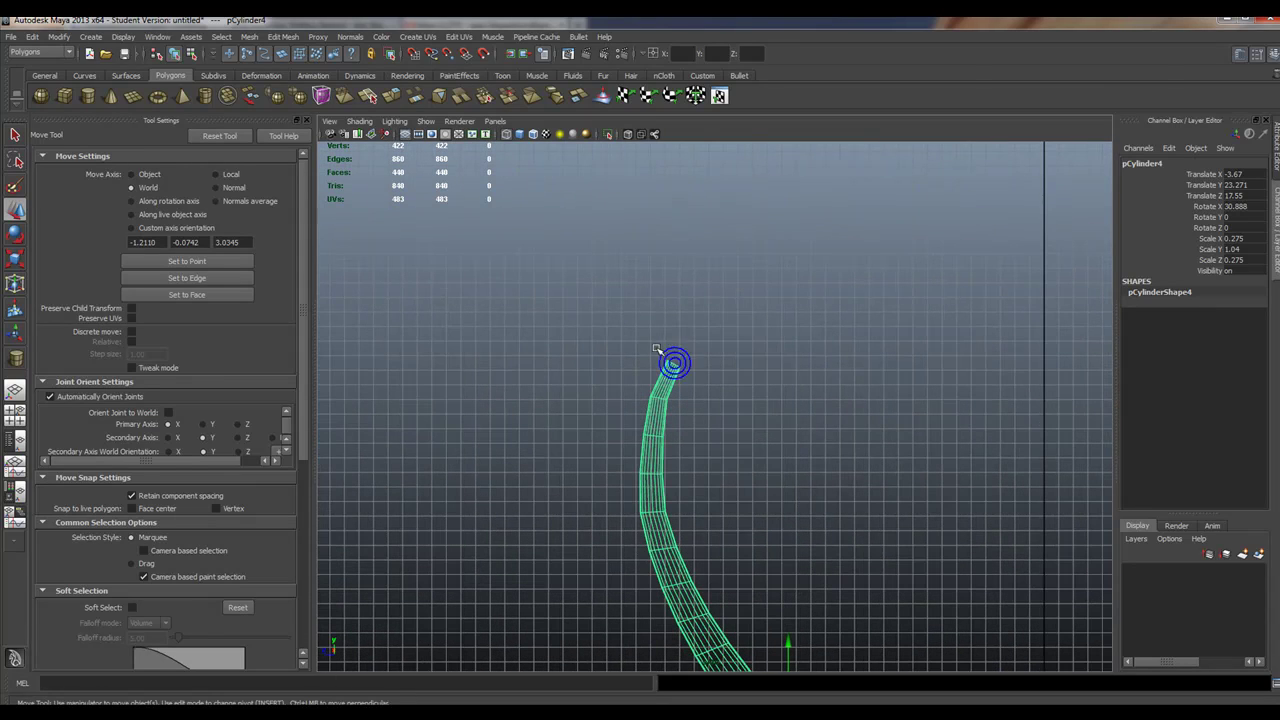
pyautogui.moveTo(680, 363); pyautogui.dragTo(649, 304, button='right')
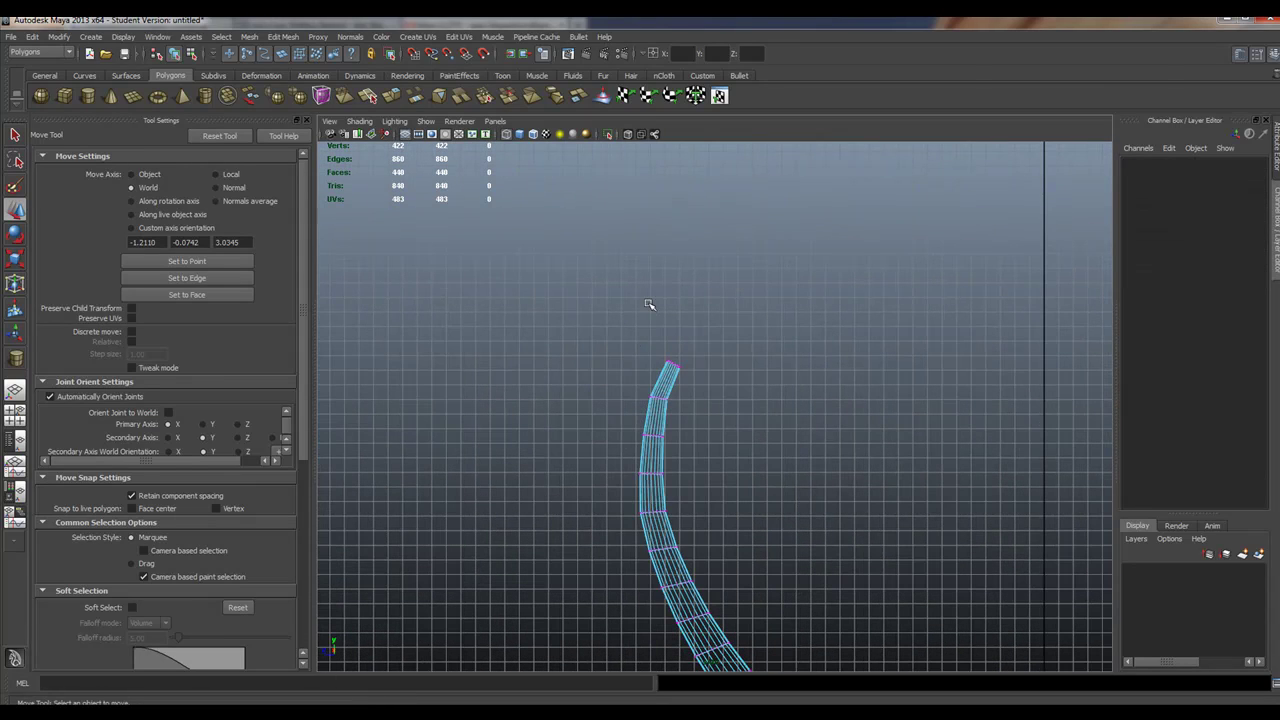
pyautogui.moveTo(709, 378); pyautogui.dragTo(658, 440)
pyautogui.press('r')
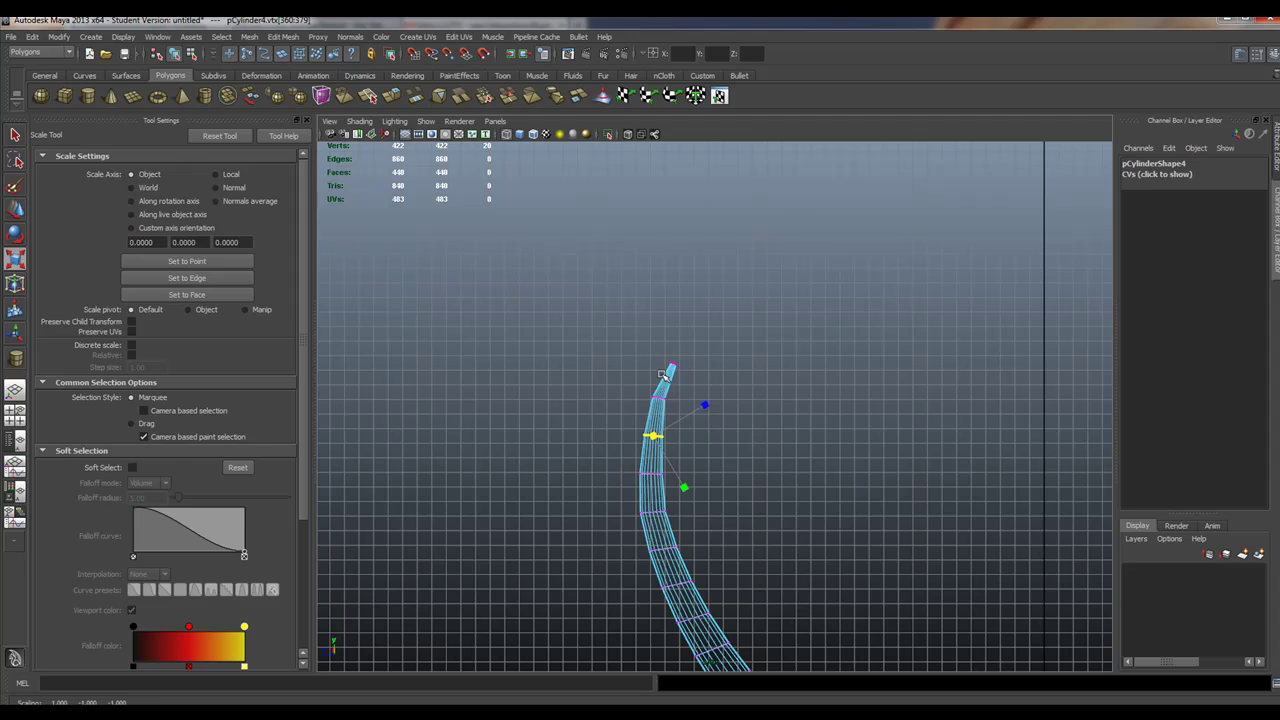
pyautogui.moveTo(663, 374); pyautogui.dragTo(667, 407, button='right')
pyautogui.click(660, 405)
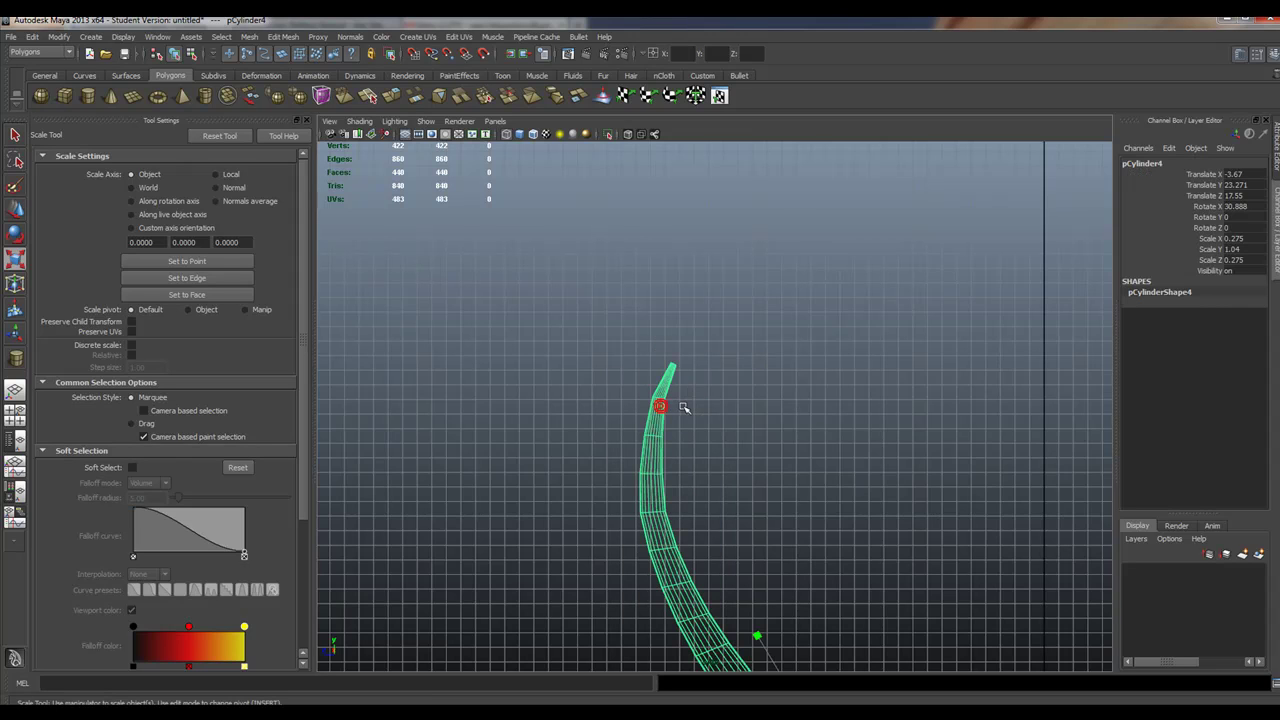
# - Duplicate the curved cylinder and scale the copy down to Scale X 0.105, Scale Y 0.398, Scale Z 0.105
pyautogui.keyDown('alt'); pyautogui.moveTo(717, 441); pyautogui.dragTo(662, 374); pyautogui.keyUp('alt')
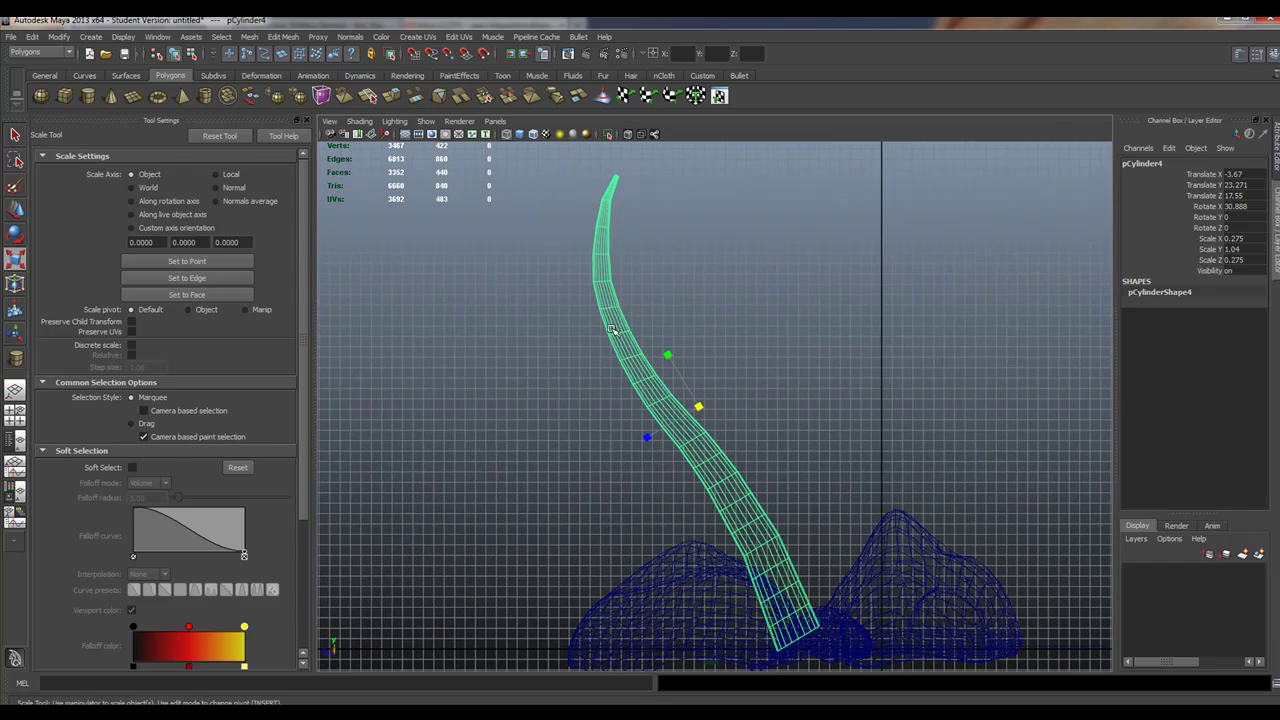
pyautogui.hotkey('ctrl', 'd')
pyautogui.moveTo(692, 405); pyautogui.dragTo(516, 382)
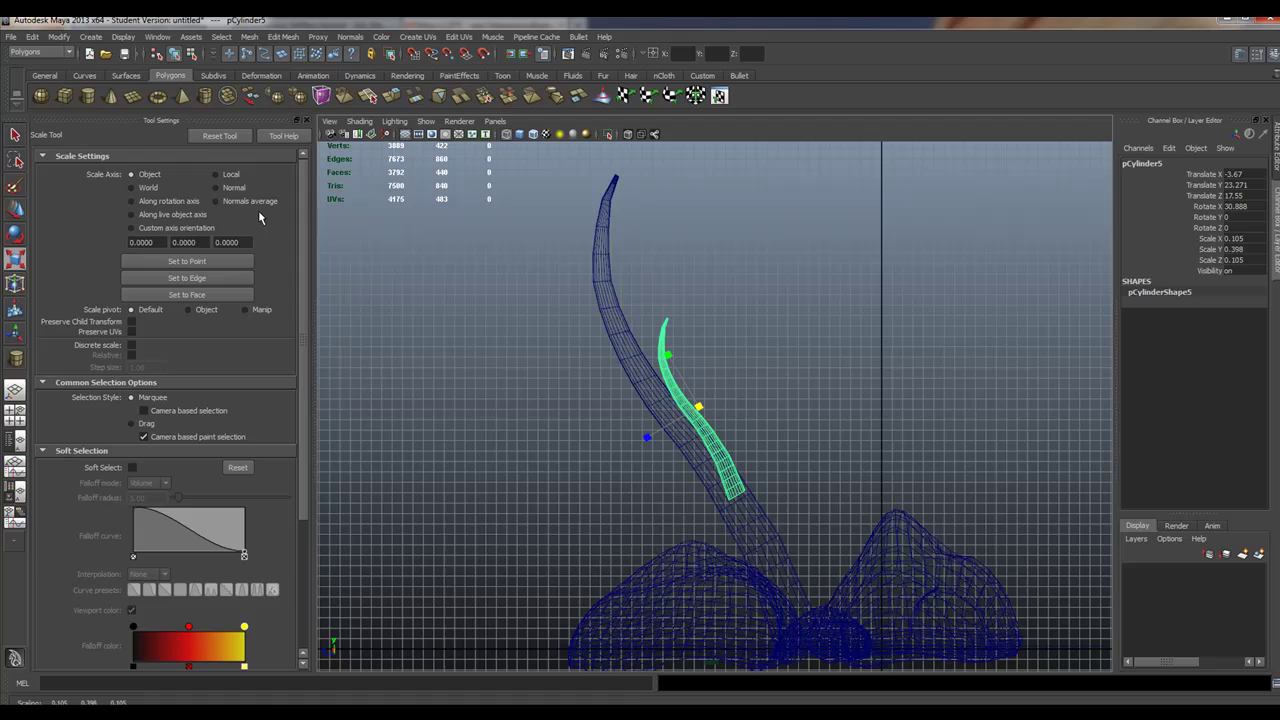
# - Rotate the scaled copy to about -31.8 on X and move its base onto the main stalk at Translate Y 32.654, Z 16.2
pyautogui.click(15, 233)
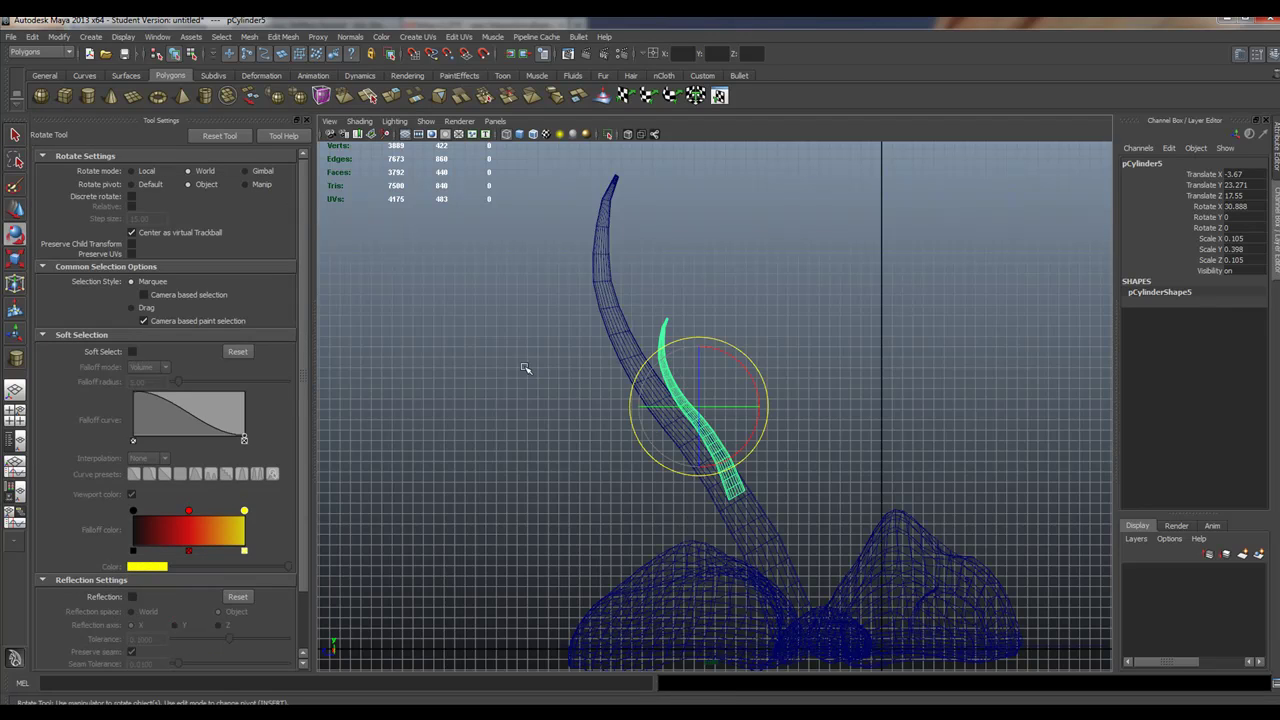
pyautogui.moveTo(745, 362); pyautogui.dragTo(757, 408)
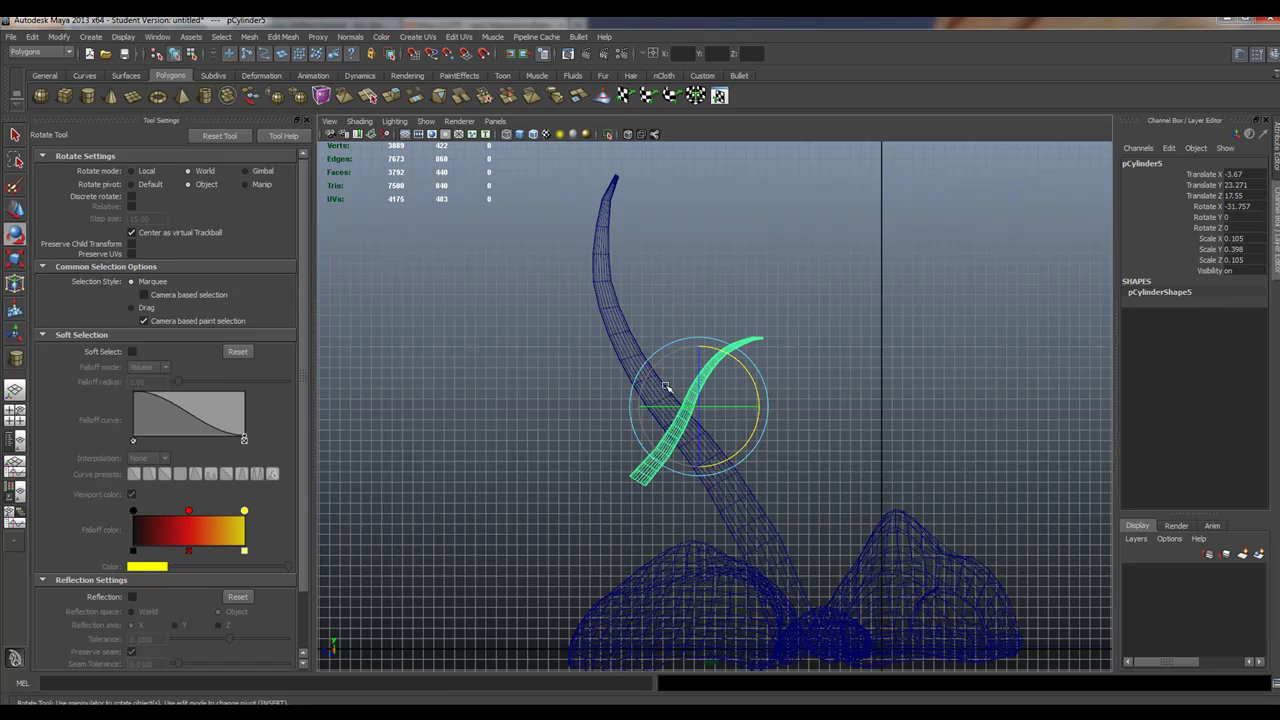
pyautogui.click(15, 208)
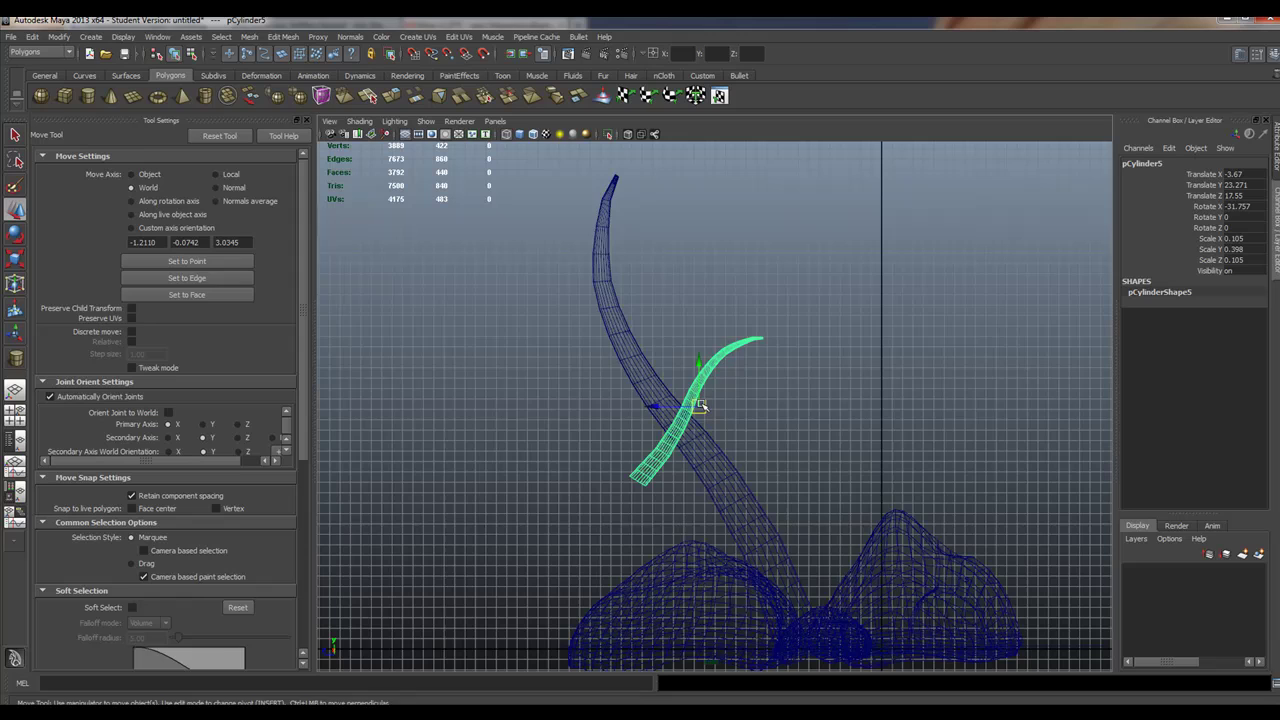
pyautogui.moveTo(698, 405); pyautogui.dragTo(716, 310)
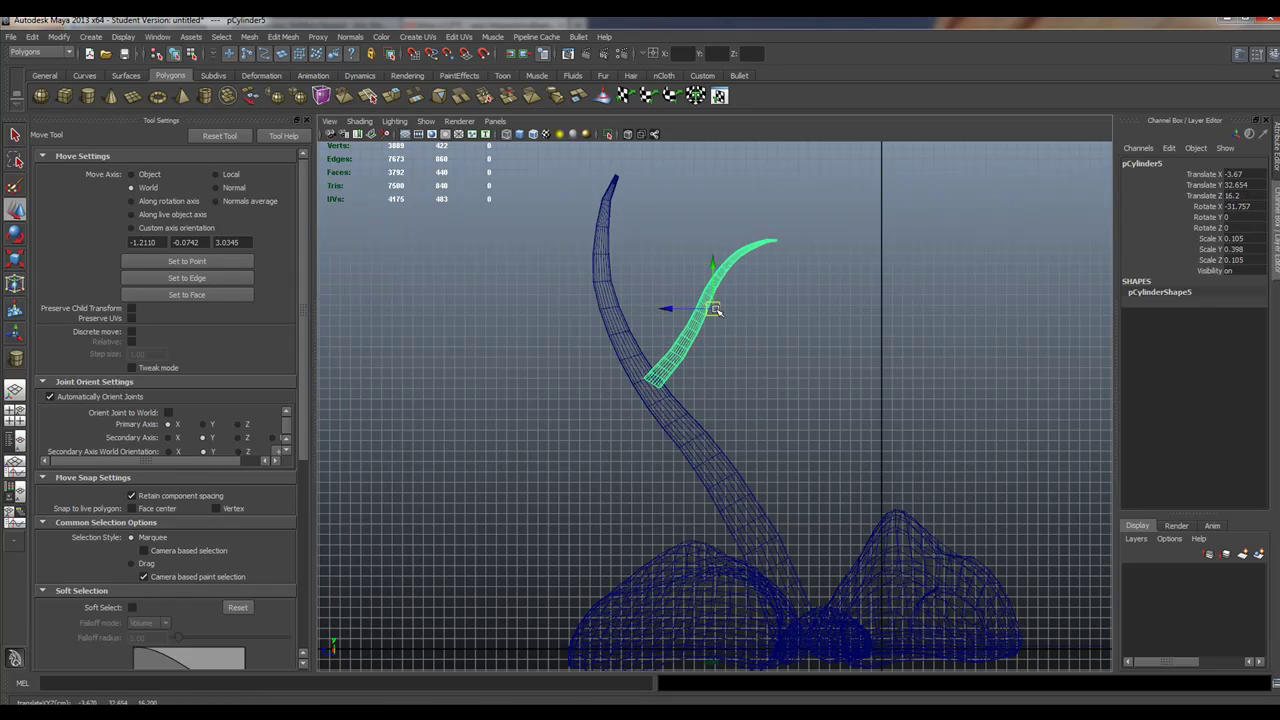
# - Duplicate the side branch, raise the copy to Translate Y 43.137, and scale it down to Scale X 0.052, Y 0.197, Z 0.052
pyautogui.press('space')
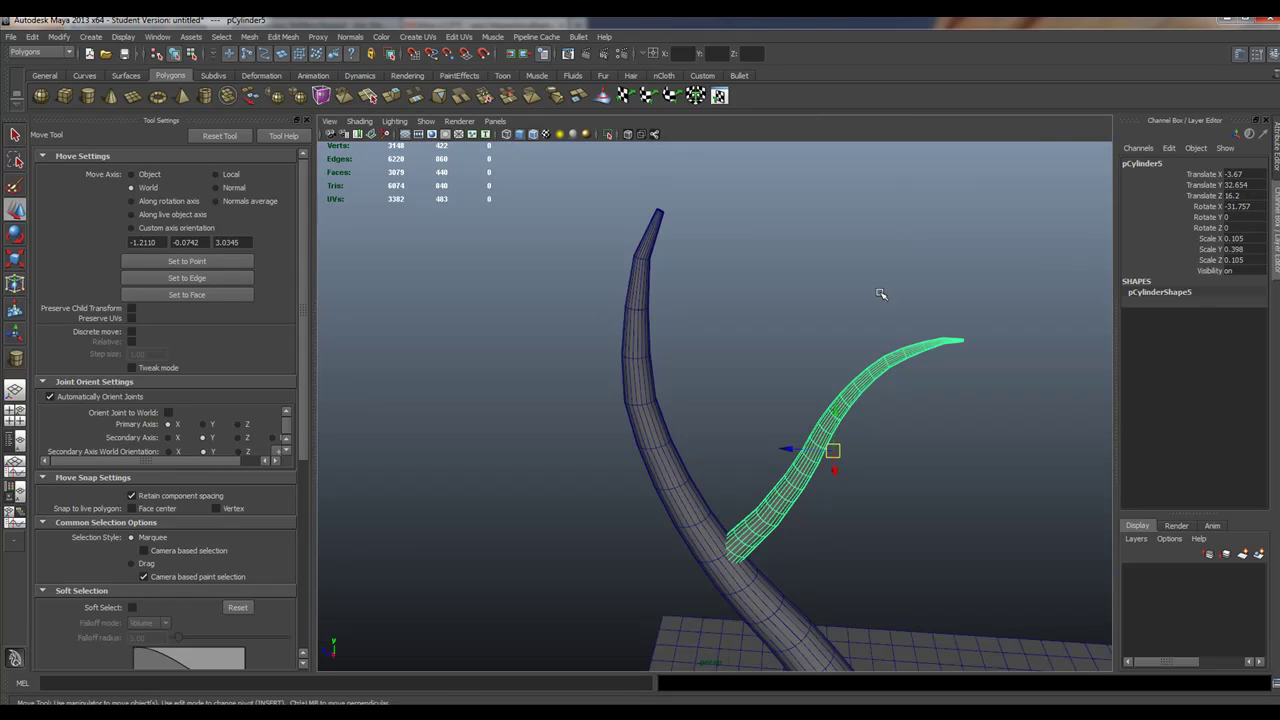
pyautogui.moveTo(877, 289)
pyautogui.keyDown('alt'); pyautogui.mouseDown()
pyautogui.moveTo(807, 331)
pyautogui.moveTo(580, 320)
pyautogui.moveTo(603, 283)
pyautogui.moveTo(655, 335)
pyautogui.moveTo(951, 400)
pyautogui.moveTo(897, 357)
pyautogui.mouseUp(); pyautogui.keyUp('alt')
pyautogui.keyDown('alt'); pyautogui.moveTo(897, 357); pyautogui.dragTo(897, 456, button='right'); pyautogui.keyUp('alt')
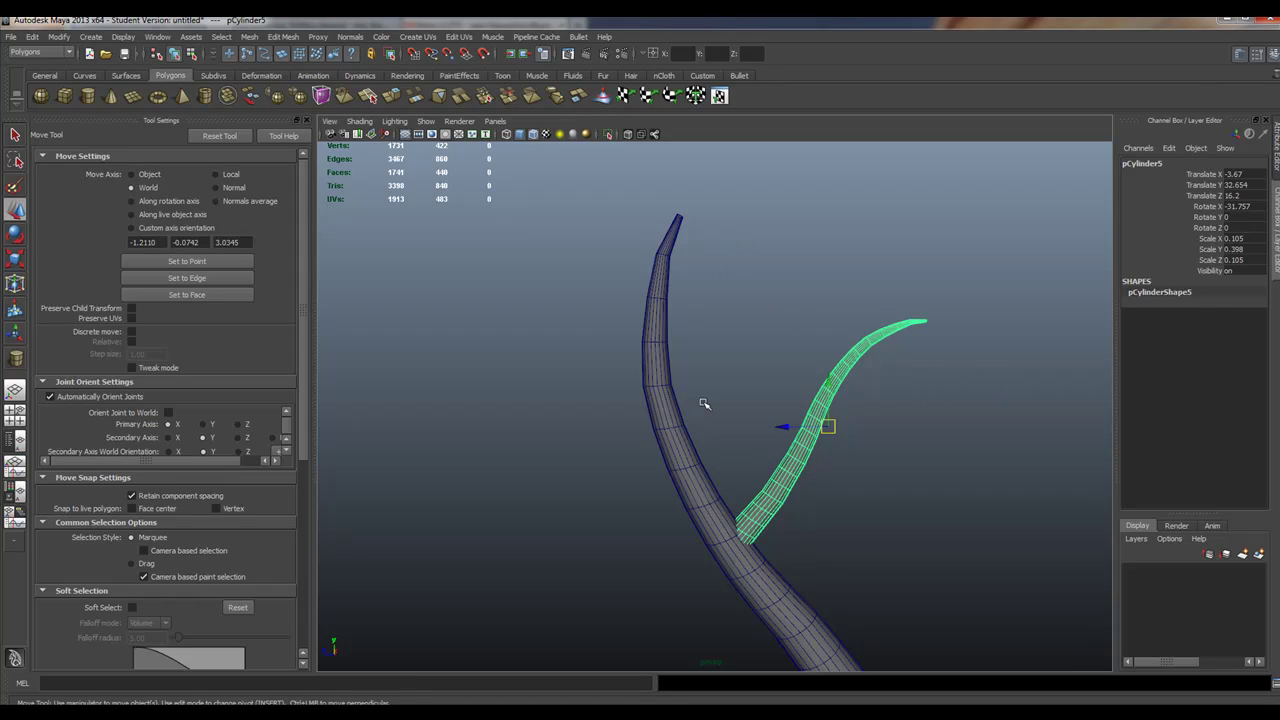
pyautogui.hotkey('ctrl', 'd')
pyautogui.moveTo(820, 382); pyautogui.dragTo(823, 209, button='middle')
pyautogui.press('r')
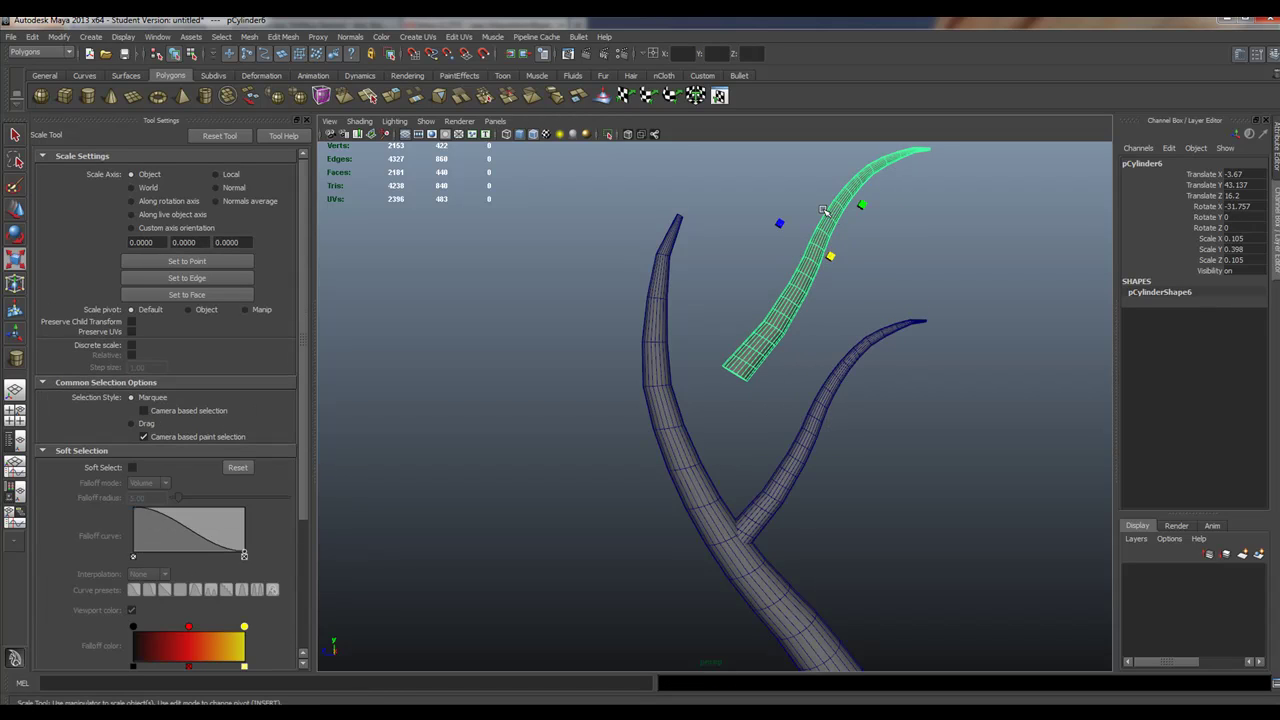
pyautogui.moveTo(816, 242); pyautogui.dragTo(745, 253)
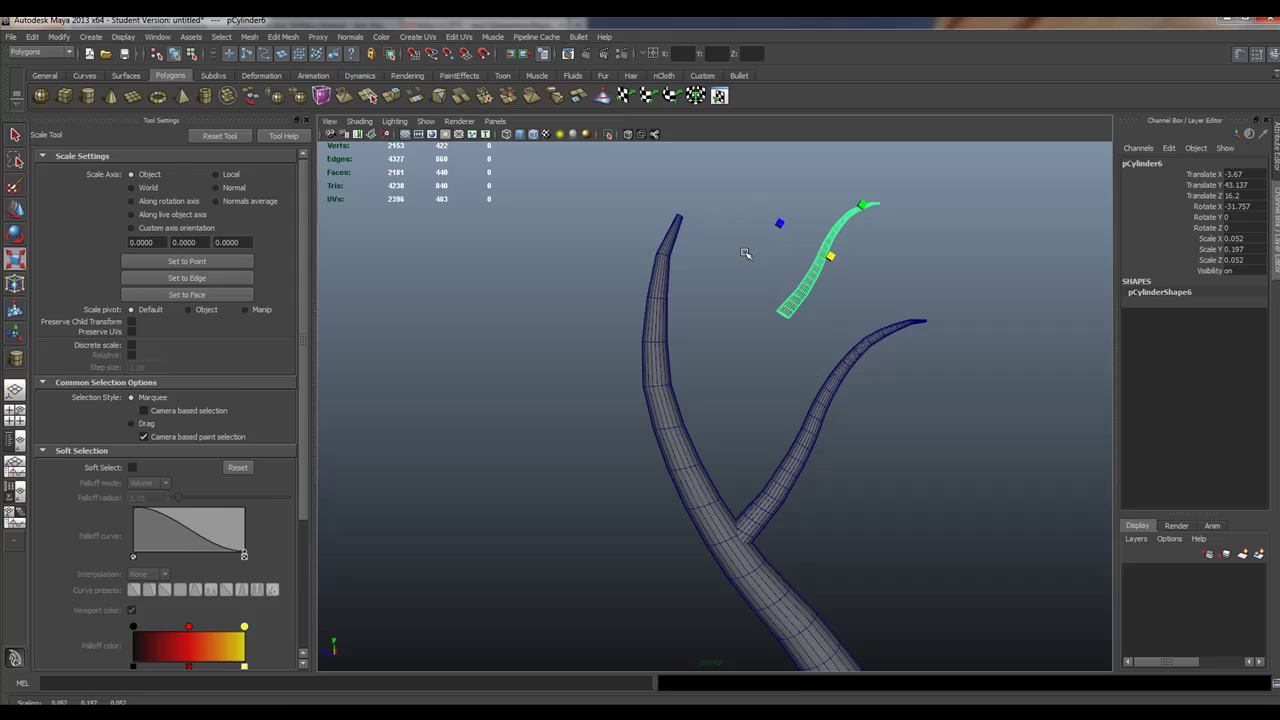
# - Rotate the small copy in 15-degree steps to Rotate X 30 and move its base onto the middle of the side branch
pyautogui.press('e')
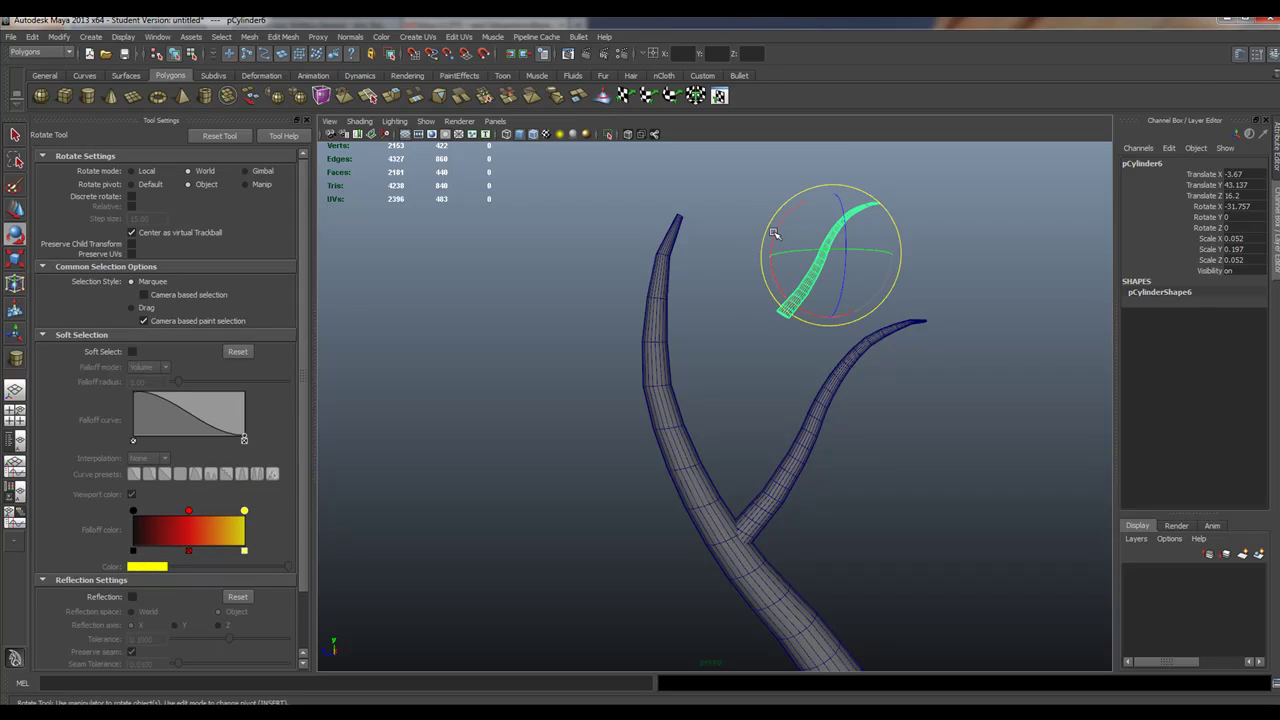
pyautogui.press('j')
pyautogui.moveTo(780, 228); pyautogui.dragTo(797, 279)
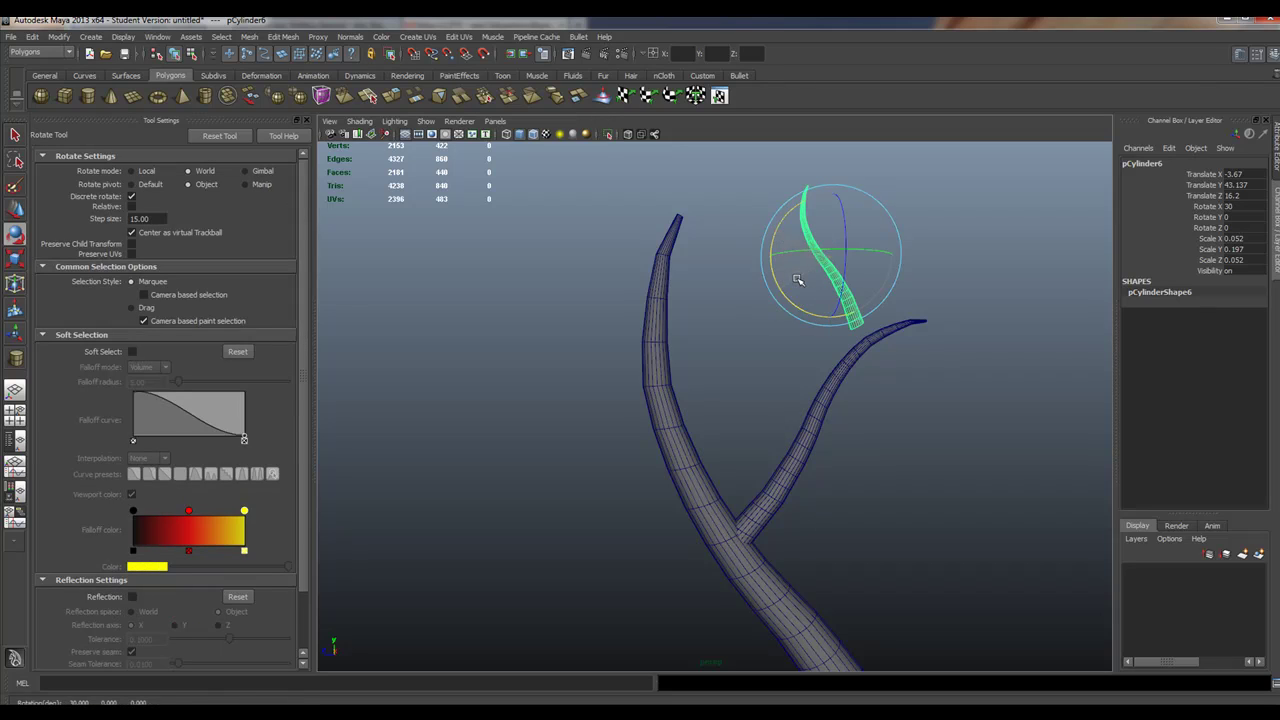
pyautogui.press('w')
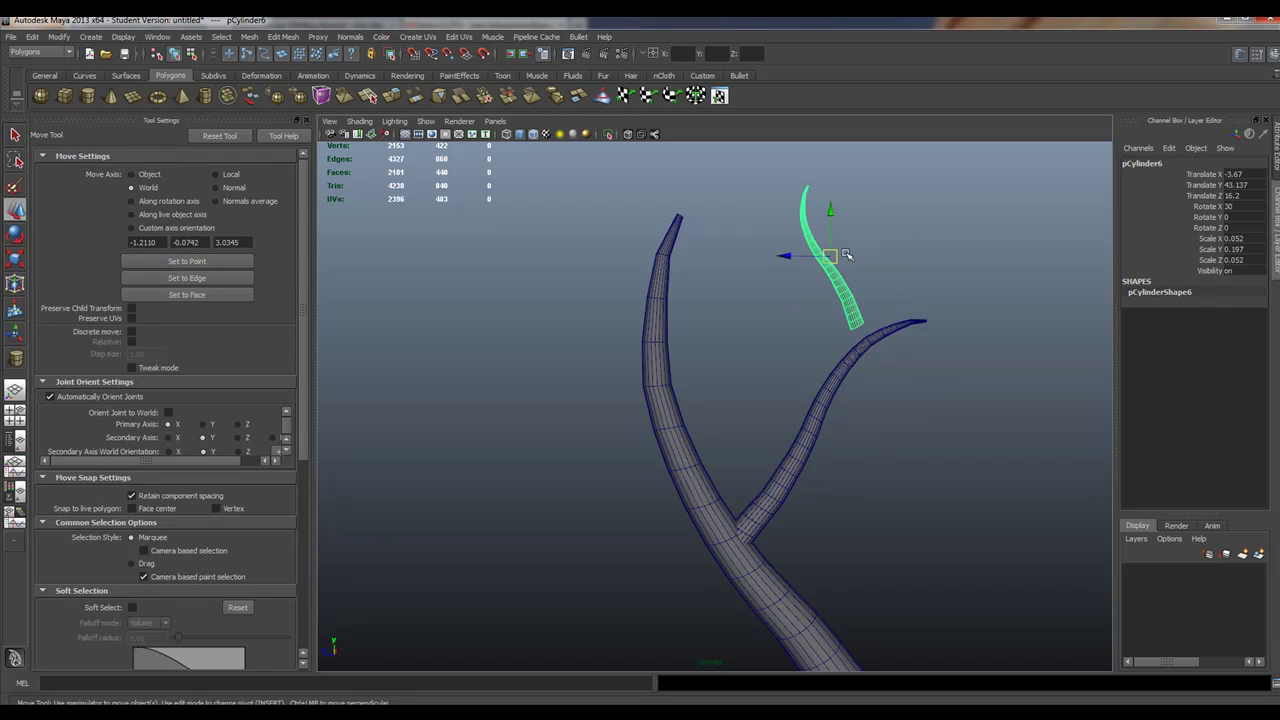
pyautogui.moveTo(838, 256); pyautogui.dragTo(785, 367)
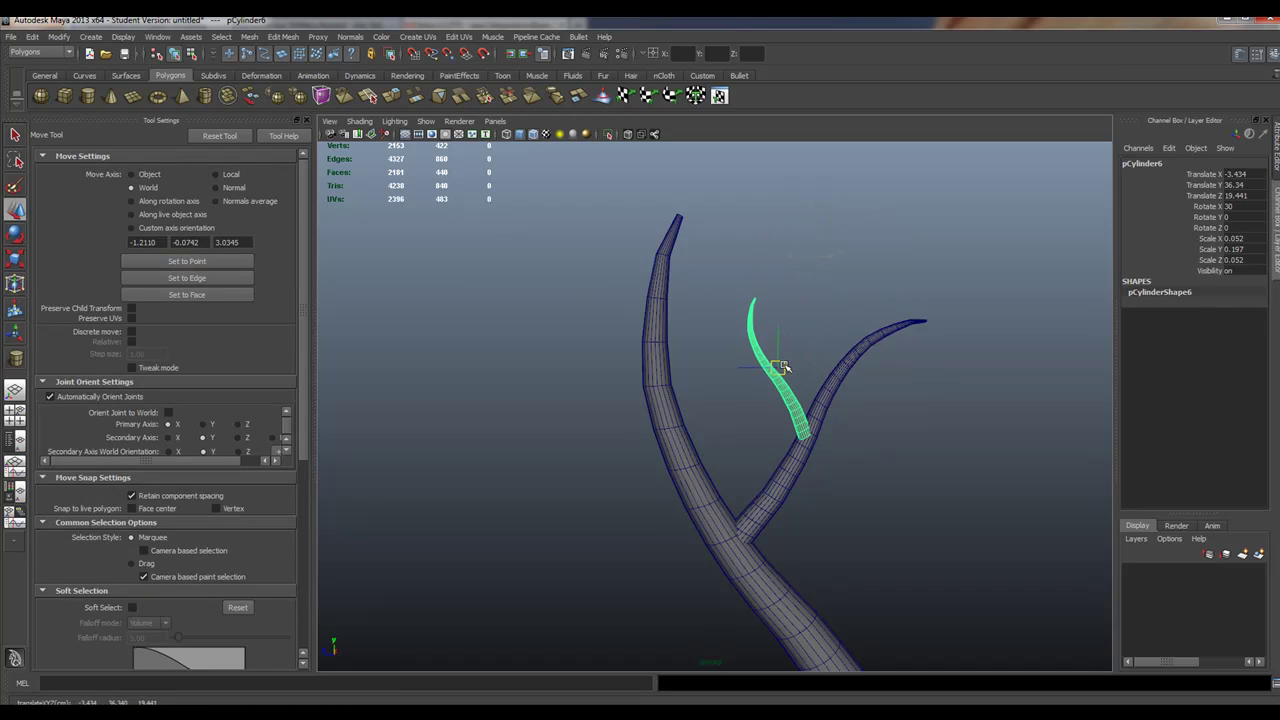
# - Scale the small branch to 0.045, 0.172, 0.045, rotate it to 143.728, 18.173, 144.642, and set its base against the side branch
pyautogui.press('r')
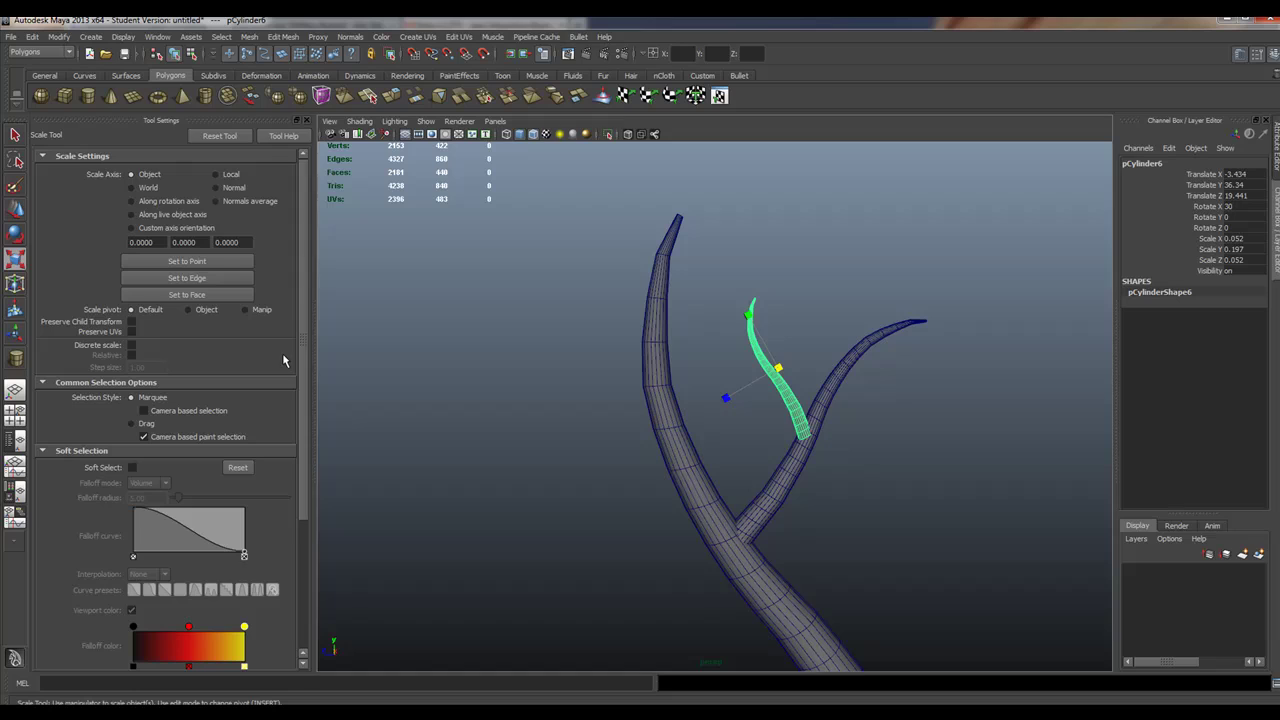
pyautogui.moveTo(774, 364); pyautogui.dragTo(695, 360)
pyautogui.press('e')
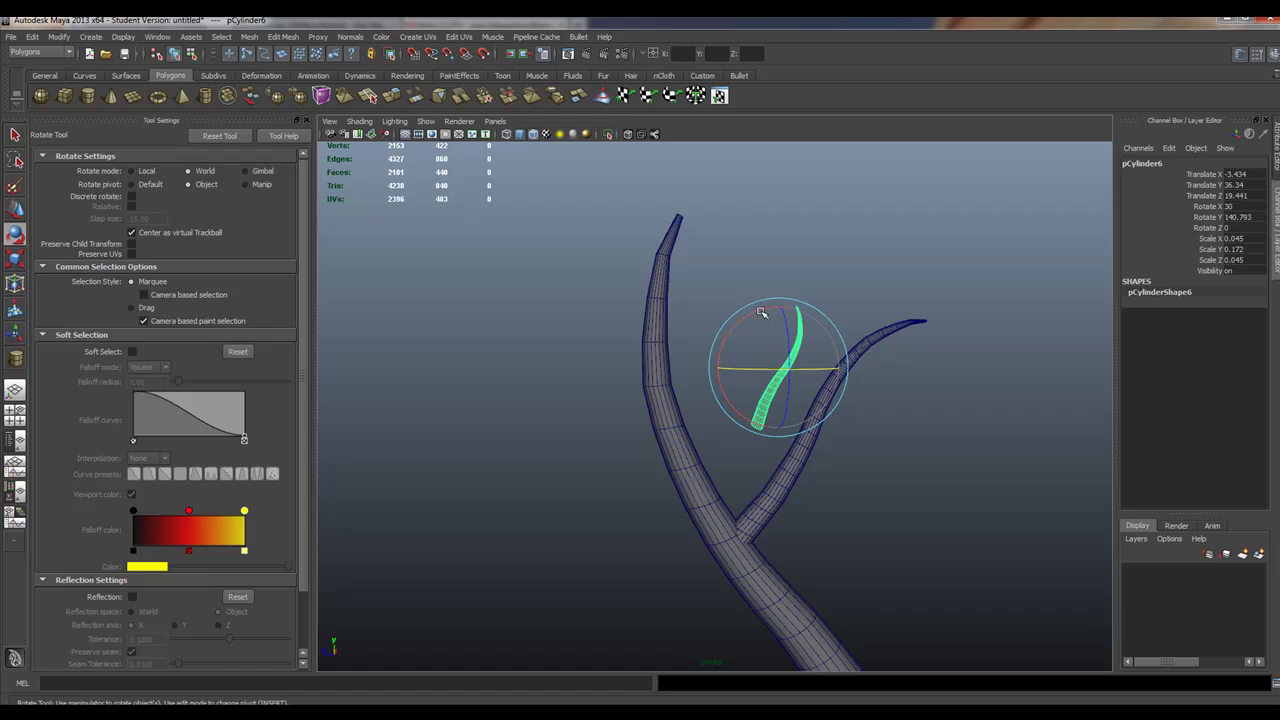
pyautogui.moveTo(762, 313); pyautogui.dragTo(809, 471)
pyautogui.press('w')
pyautogui.keyDown('alt'); pyautogui.moveTo(809, 471); pyautogui.dragTo(815, 440, button='right'); pyautogui.keyUp('alt')
# - Create a Lattice deformer around the small branch
pyautogui.press('space')
pyautogui.press('space')
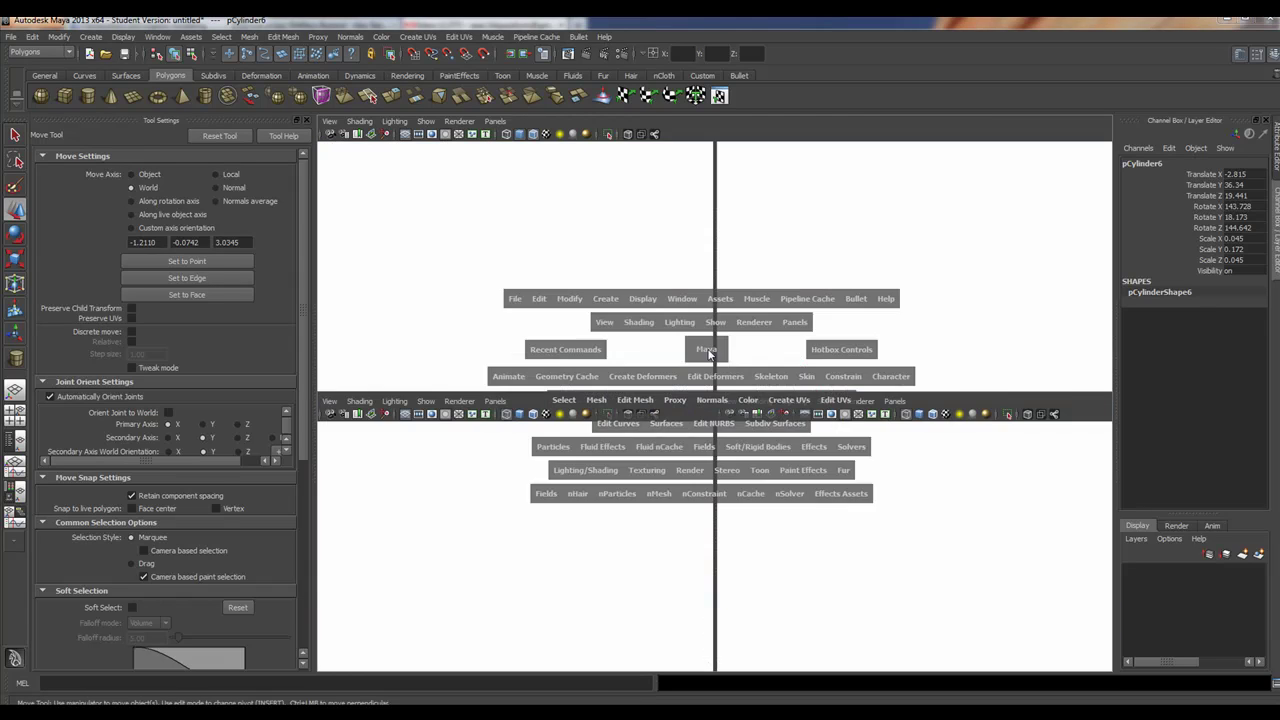
pyautogui.press('space')
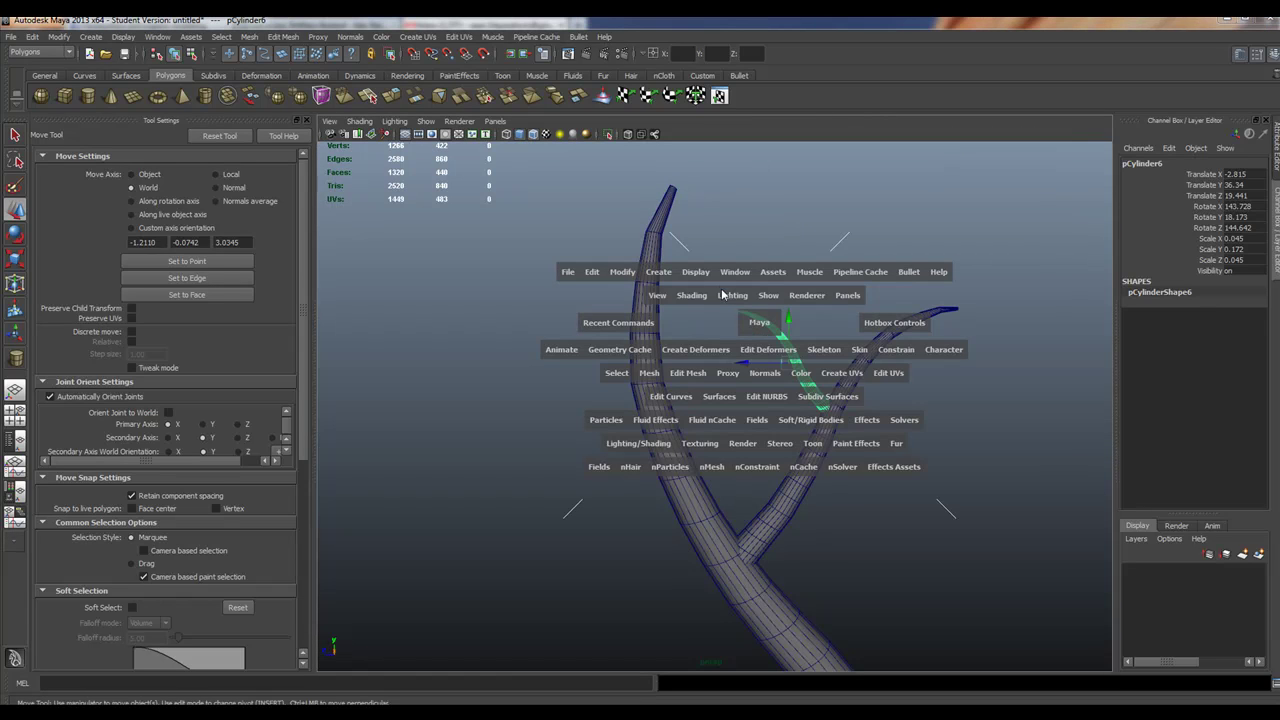
pyautogui.click(695, 350)
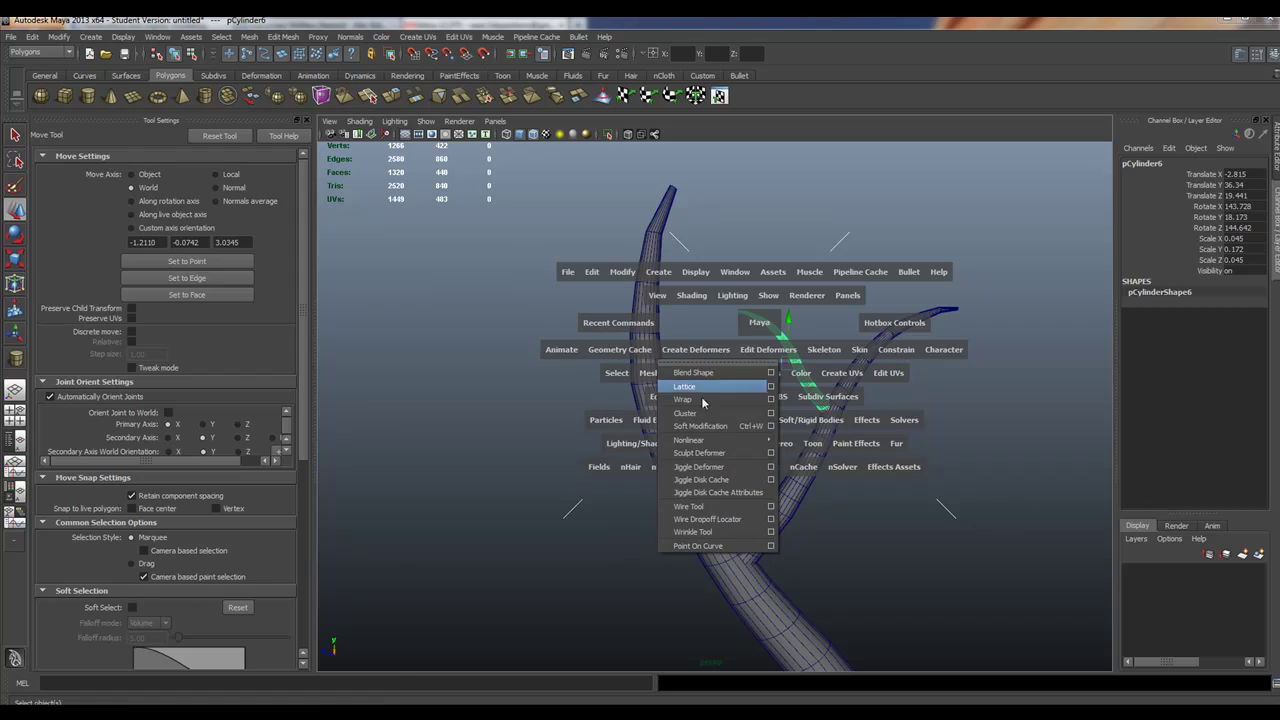
pyautogui.click(685, 387)
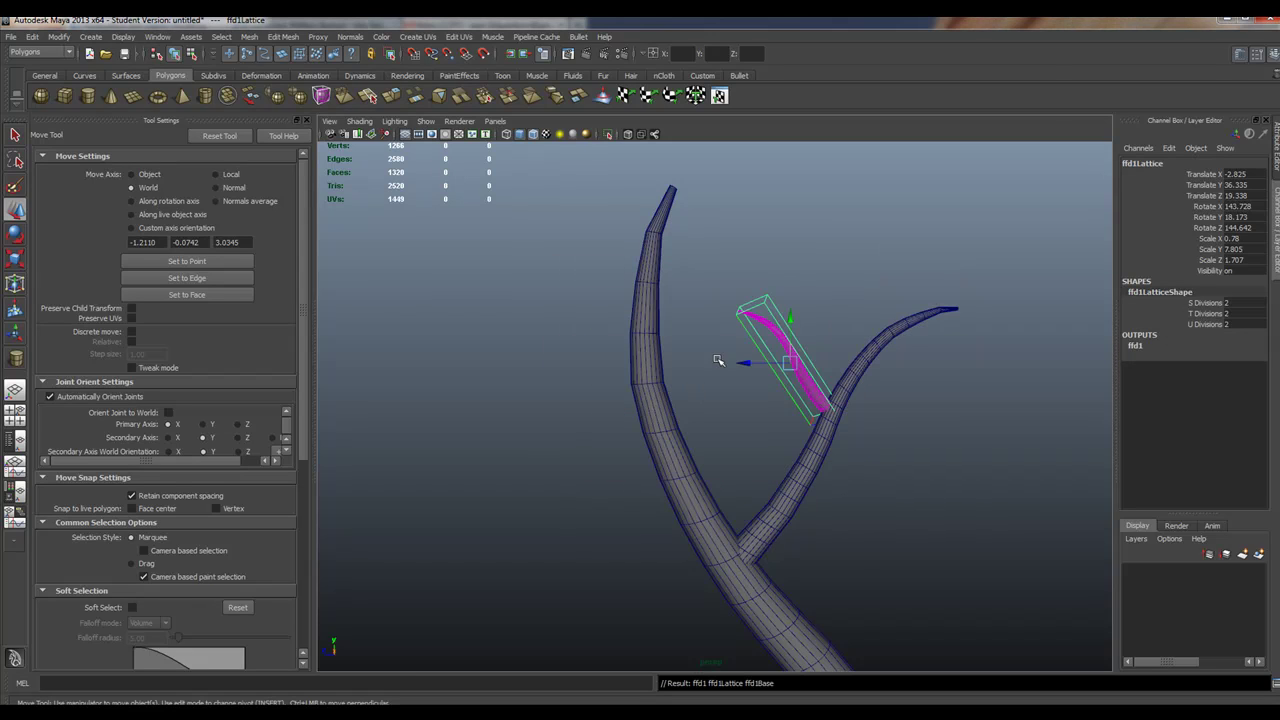
# - Set the lattice's S, T and U Divisions to 3 each
pyautogui.moveTo(767, 300)
pyautogui.mouseDown(button='right')
pyautogui.moveTo(738, 265)
pyautogui.moveTo(789, 293)
pyautogui.mouseUp(button='right')
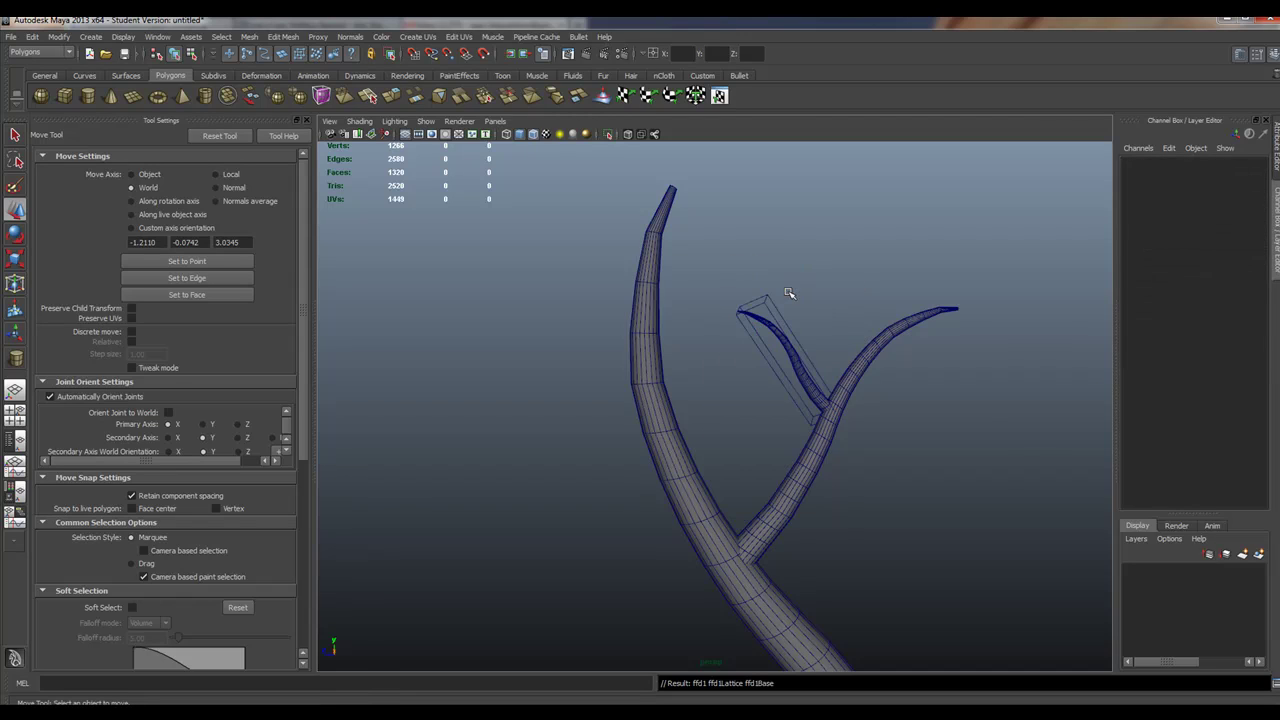
pyautogui.click(771, 314)
pyautogui.click(1240, 303)
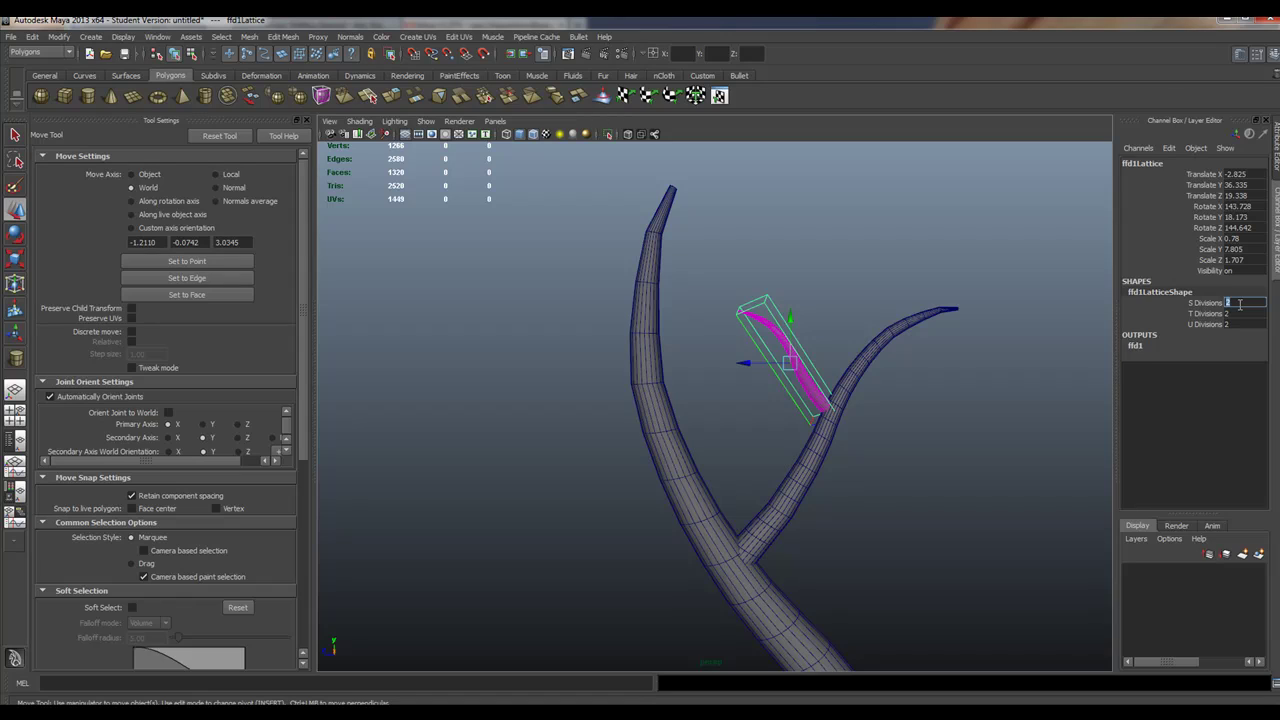
pyautogui.press('Tab')
pyautogui.write('5')
pyautogui.click(1236, 303)
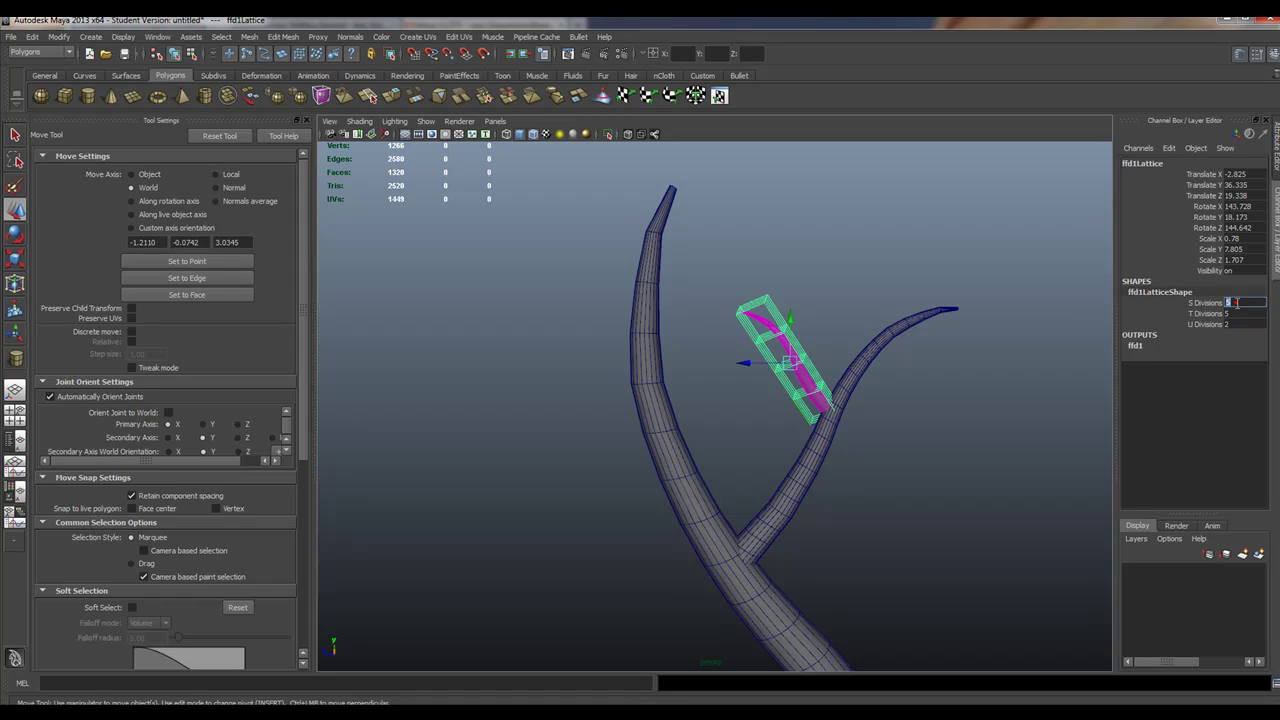
pyautogui.write('3')
pyautogui.press('Tab')
pyautogui.write('3')
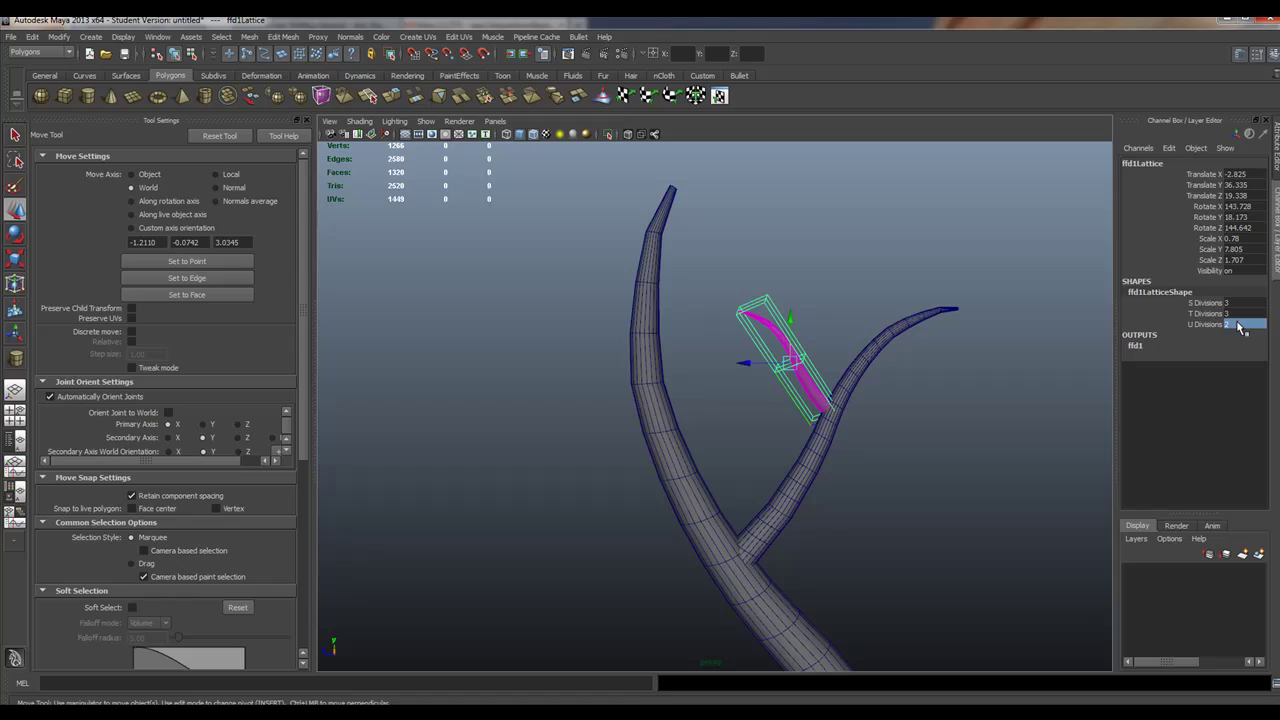
pyautogui.press('Tab')
# - Move the middle and upper lattice points to bend the small branch upright above its base
pyautogui.moveTo(764, 312); pyautogui.dragTo(766, 270, button='right')
pyautogui.moveTo(710, 272); pyautogui.dragTo(802, 310)
pyautogui.moveTo(753, 265); pyautogui.dragTo(767, 432)
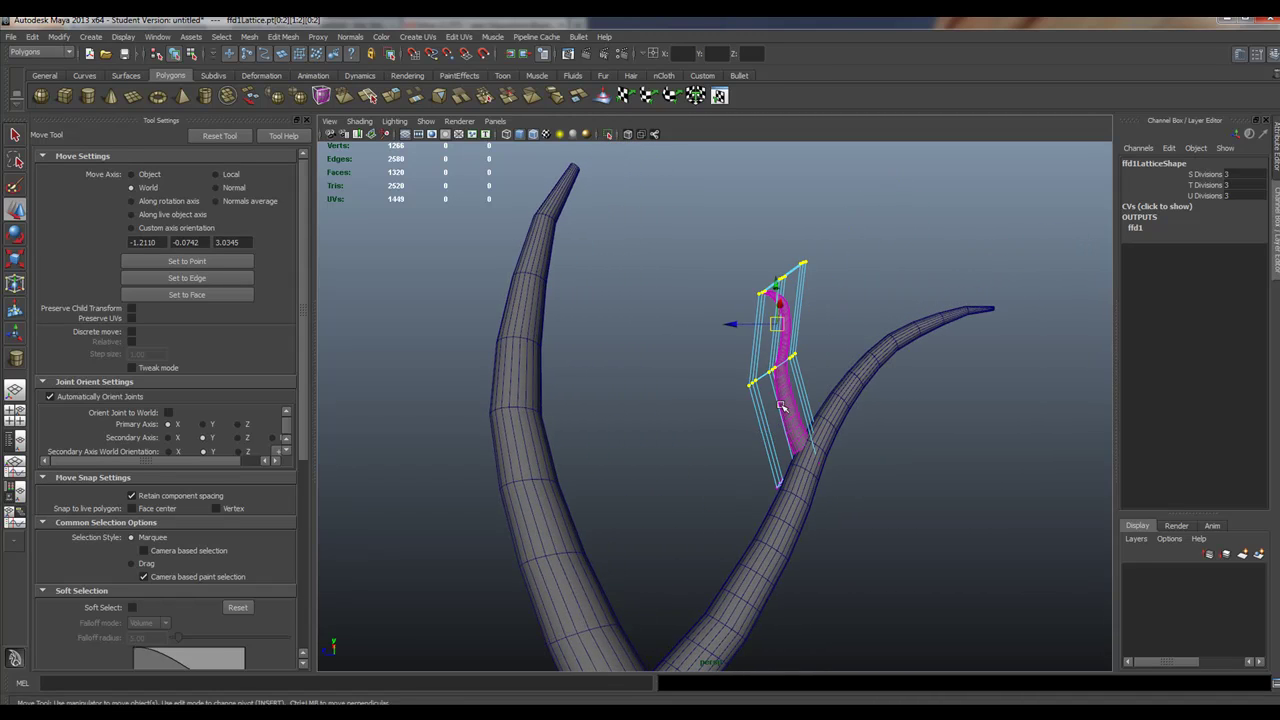
pyautogui.click(784, 405)
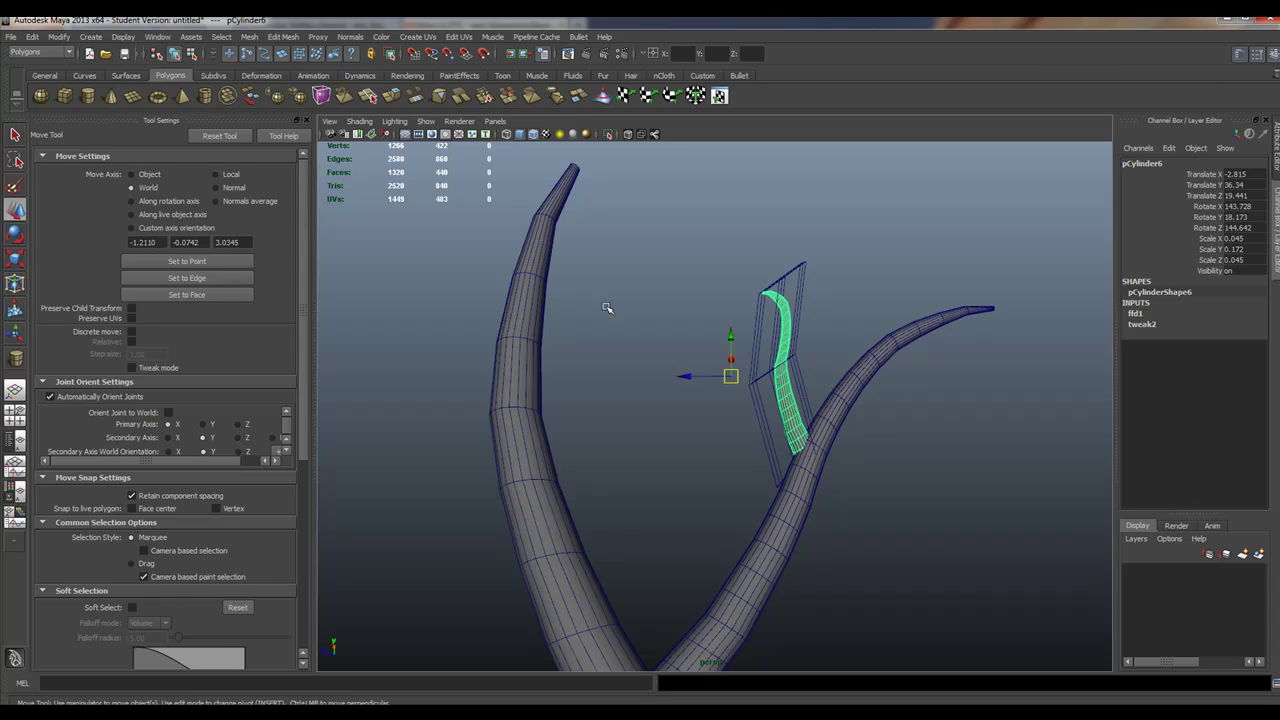
# - Move the lattice points at the tip of the small branch toward the main stalk to curve it over
pyautogui.click(785, 277)
pyautogui.moveTo(785, 277); pyautogui.dragTo(788, 247, button='right')
pyautogui.moveTo(829, 297); pyautogui.dragTo(678, 300)
pyautogui.click(760, 349)
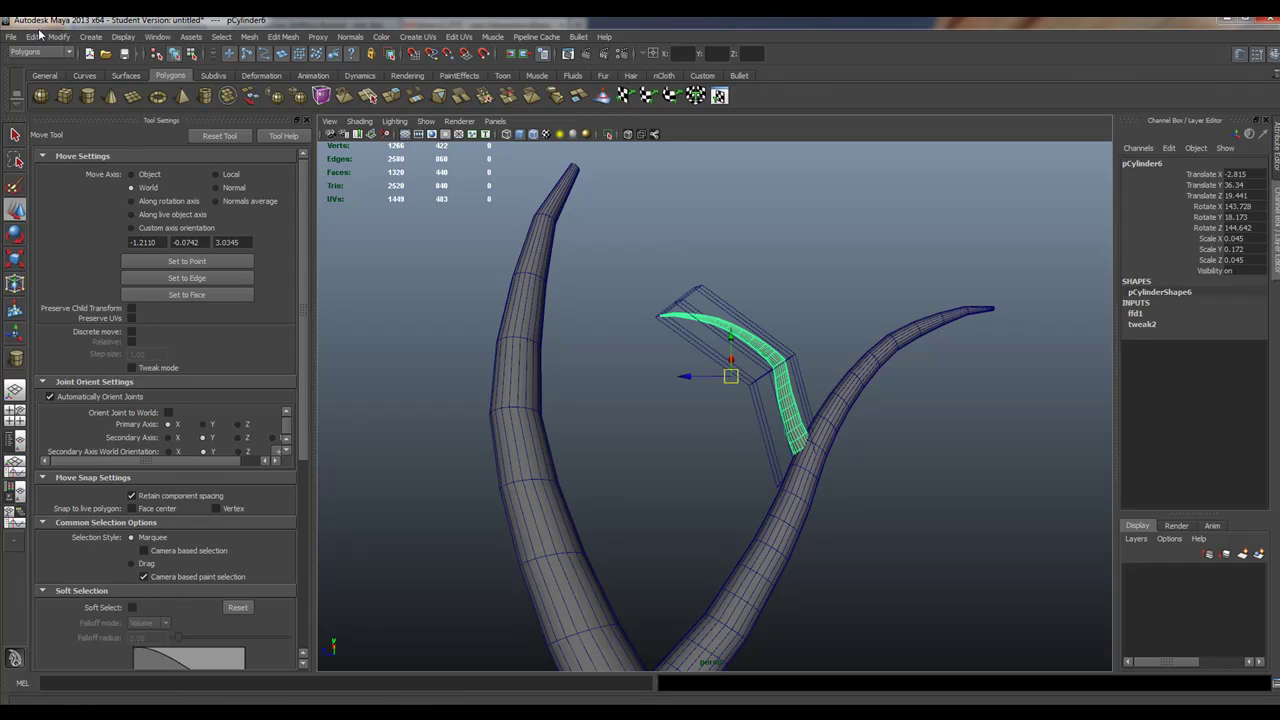
# - Shift the middle row of lattice points slightly toward the main stalk to smooth the small branch's bend, and return to object mode
pyautogui.click(797, 356)
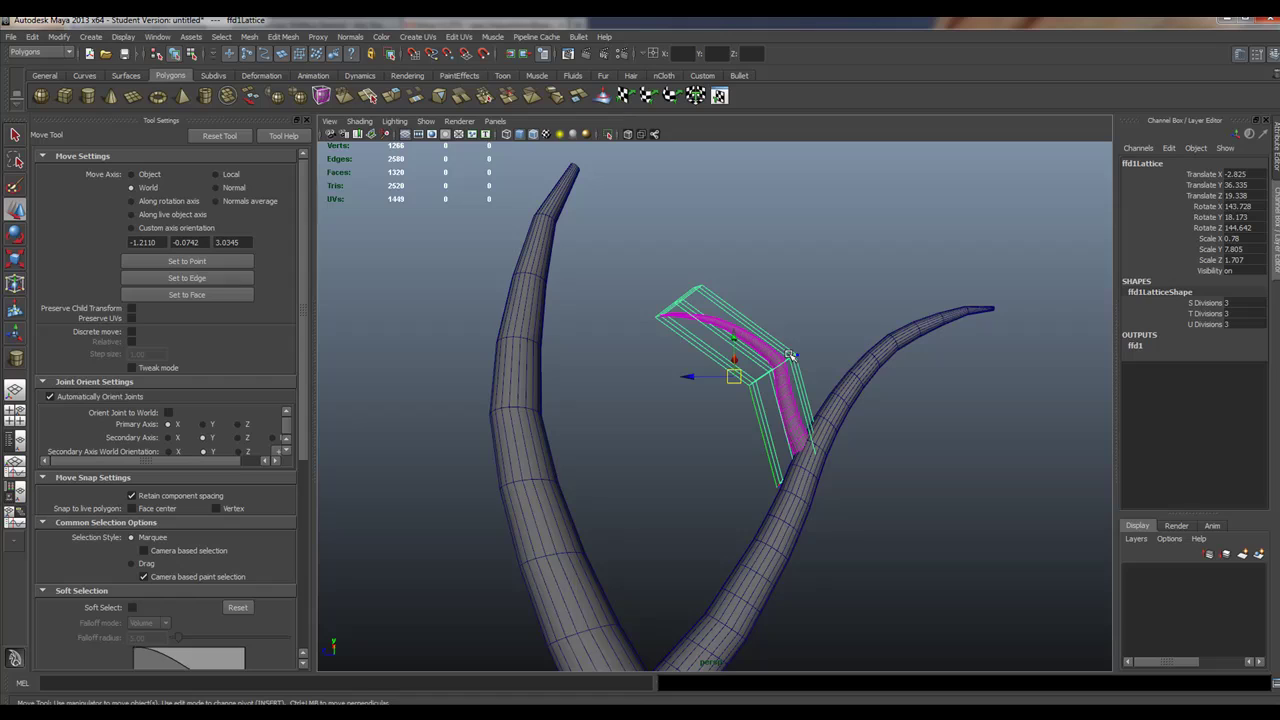
pyautogui.moveTo(790, 355); pyautogui.dragTo(825, 334, button='right')
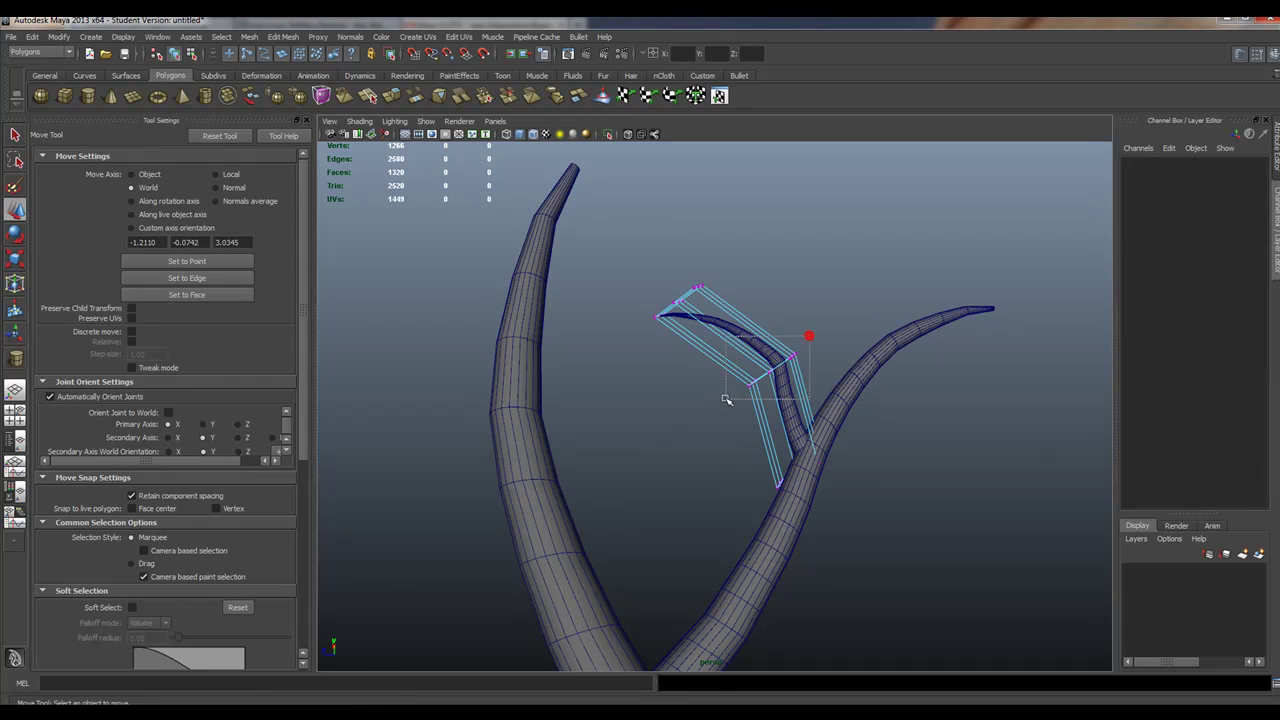
pyautogui.moveTo(726, 399); pyautogui.dragTo(726, 399)
pyautogui.moveTo(771, 363); pyautogui.dragTo(766, 366)
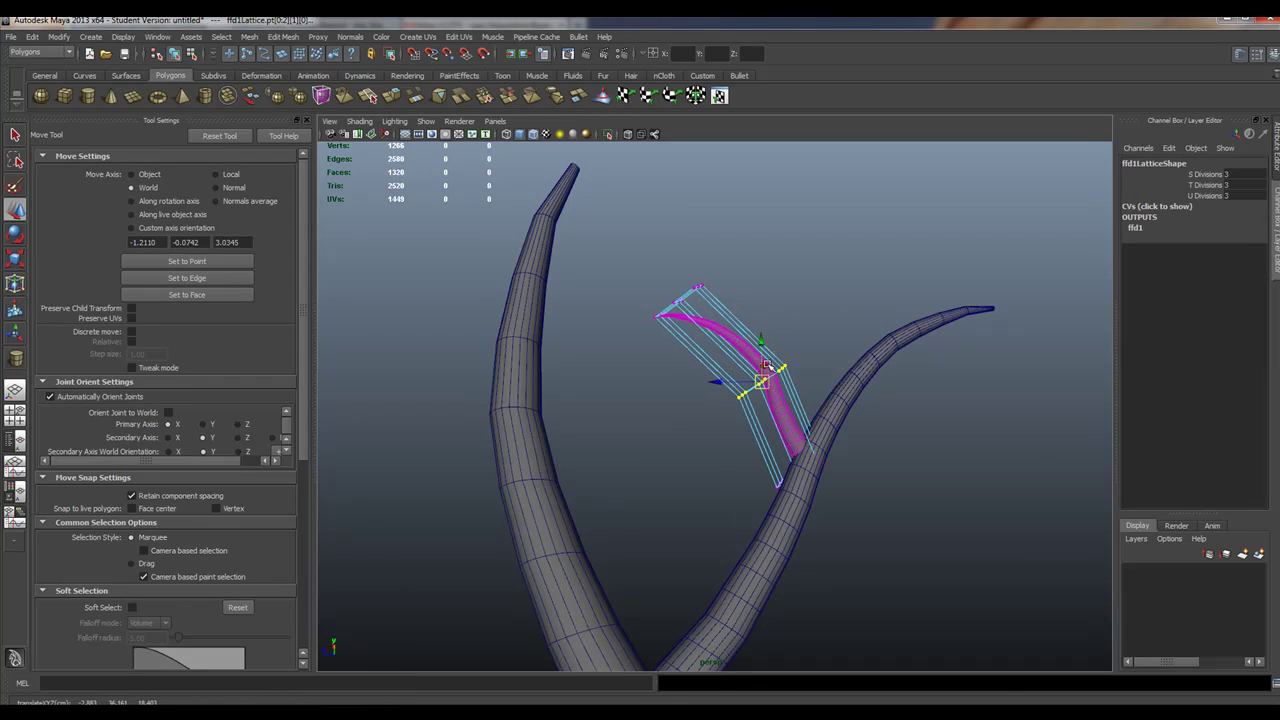
pyautogui.moveTo(728, 316); pyautogui.dragTo(726, 298, button='right')
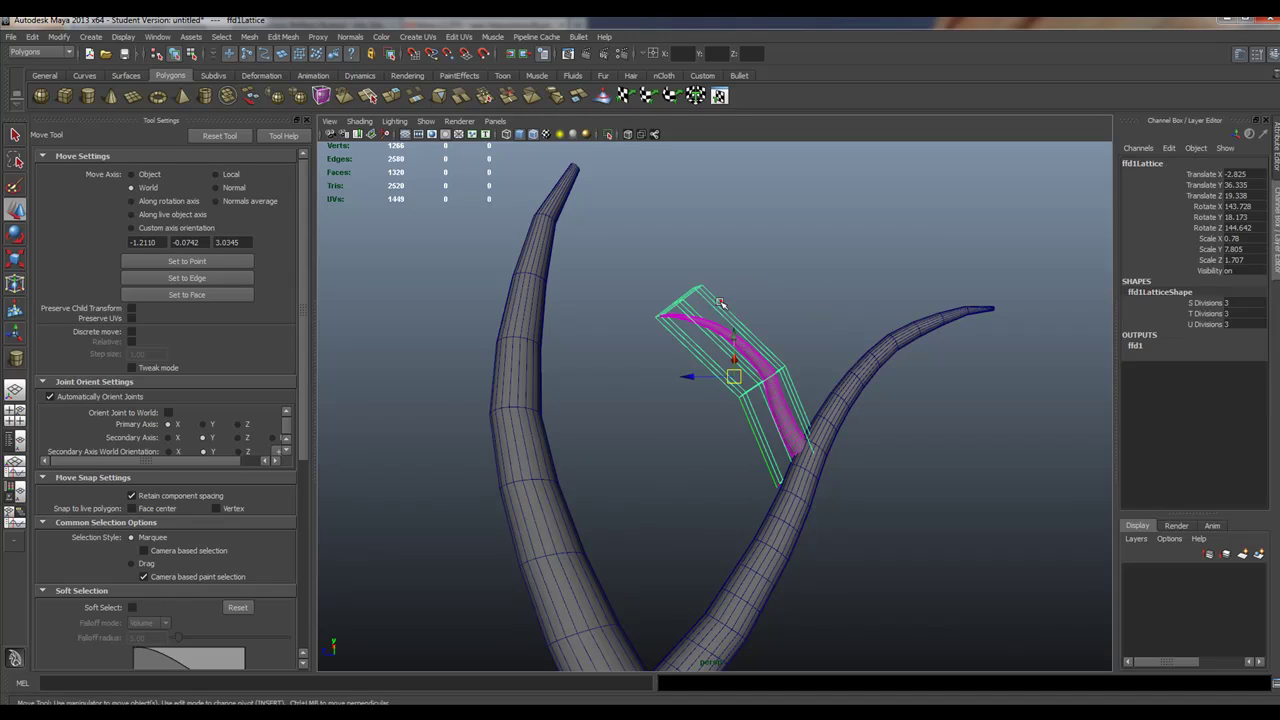
# - Delete the small branch's construction history to bake in the bend and remove the lattice
pyautogui.click(710, 327)
pyautogui.hotkey('ctrl', 'd')
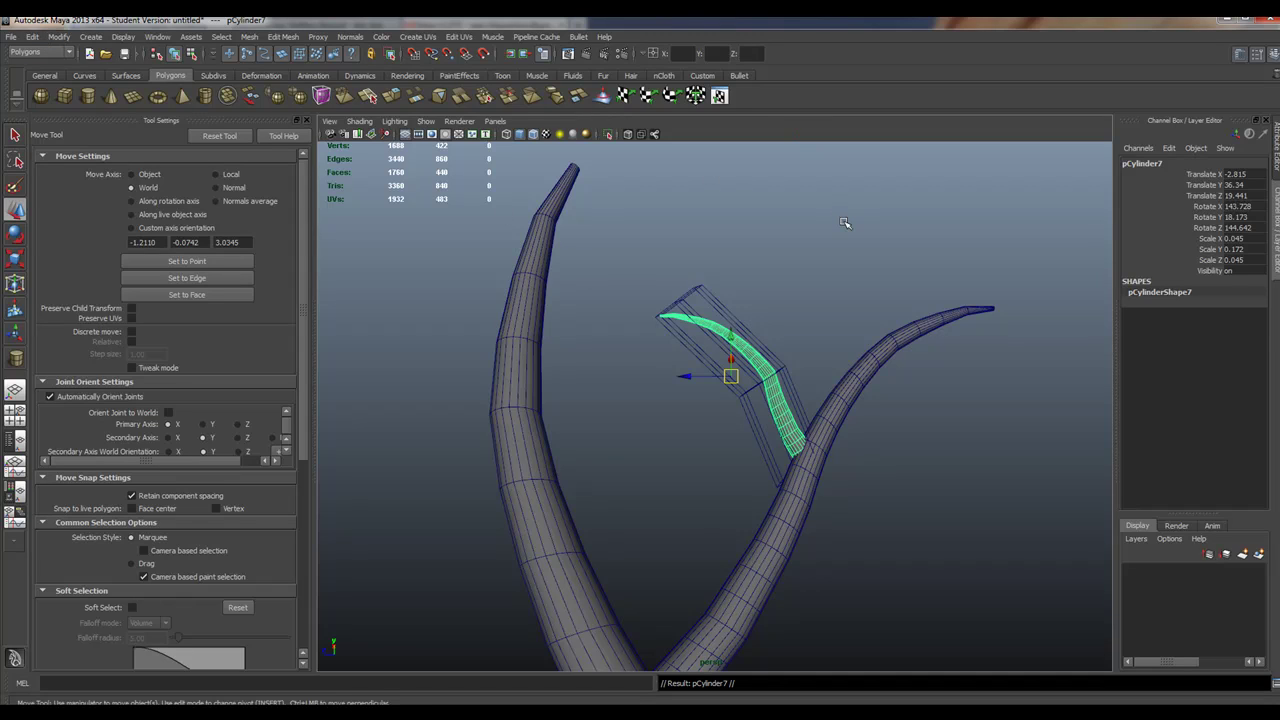
pyautogui.hotkey('ctrl', 'z')
pyautogui.click(31, 39)
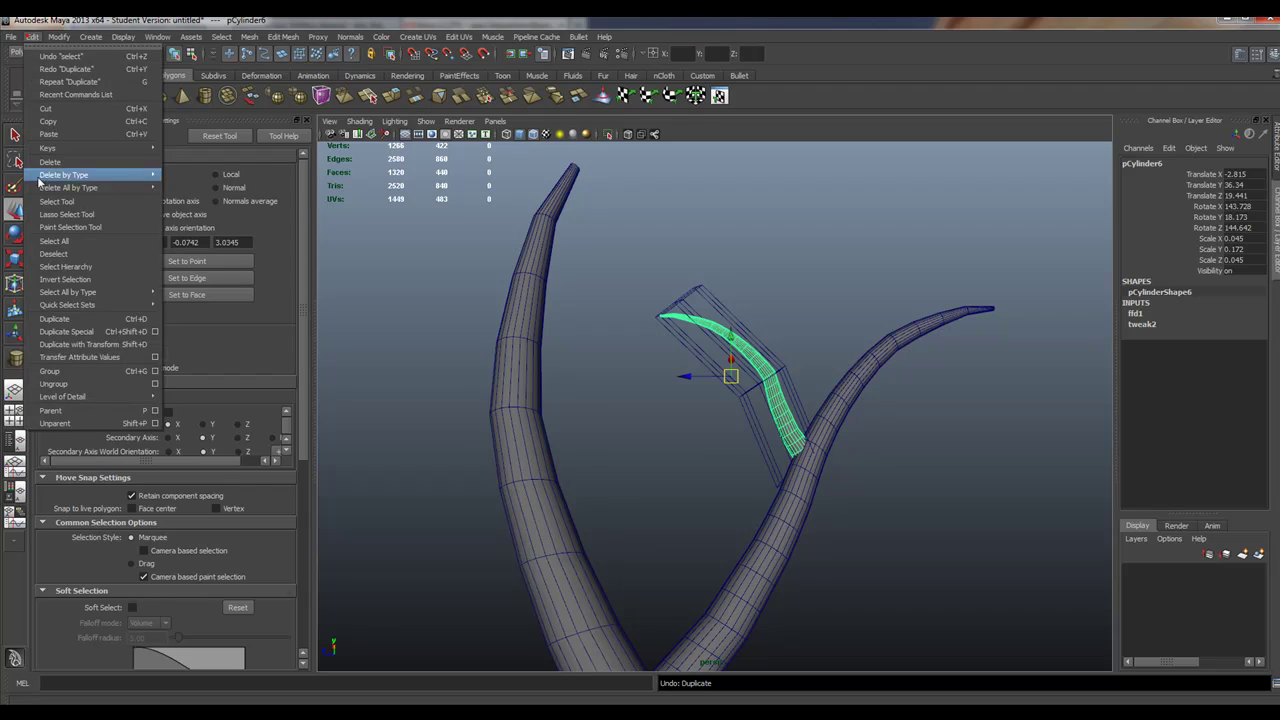
pyautogui.moveTo(60, 178)
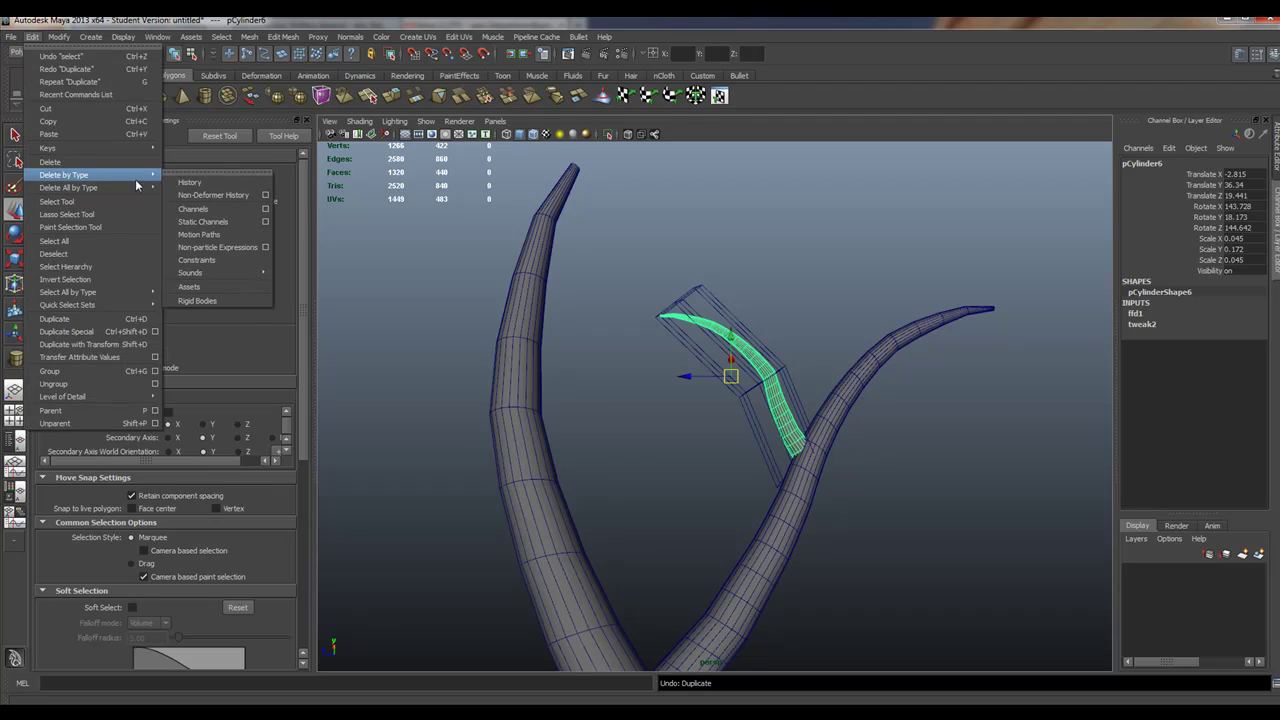
pyautogui.click(178, 181)
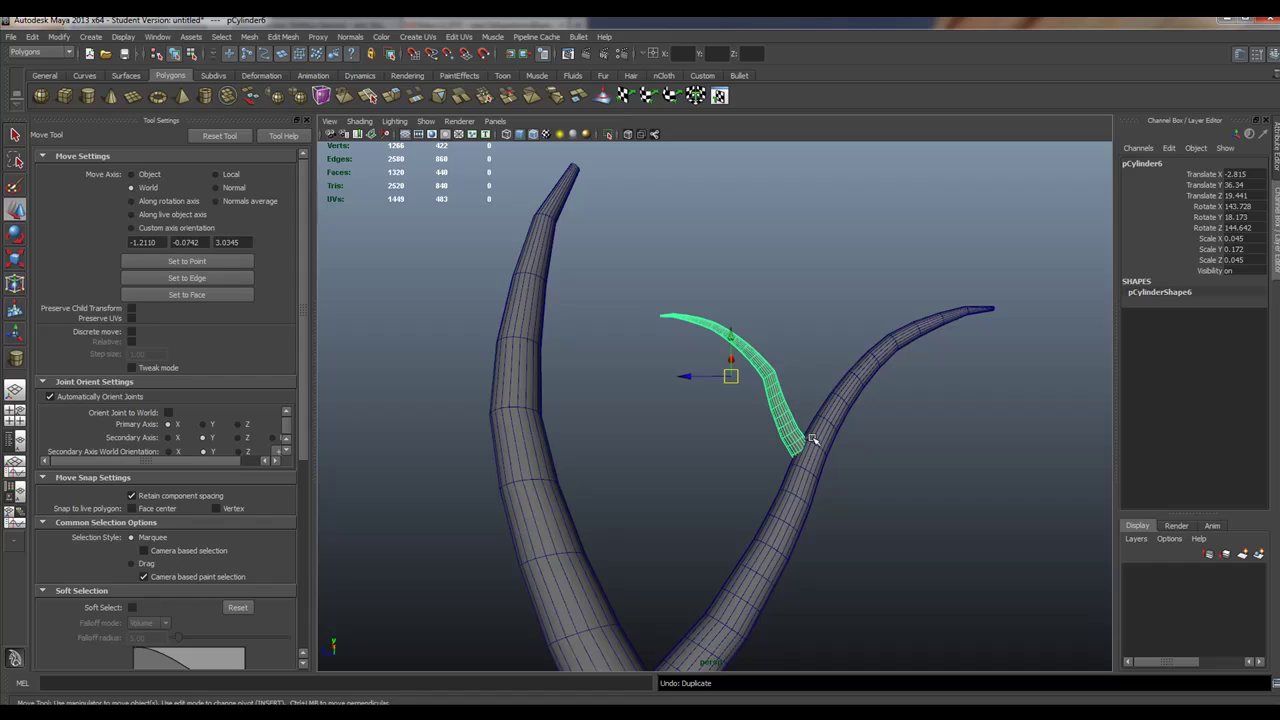
# - Scale the bent small branch down to Scale X 0.038, Y 0.142, Z 0.038
pyautogui.keyDown('alt'); pyautogui.moveTo(635, 441); pyautogui.dragTo(760, 452); pyautogui.keyUp('alt')
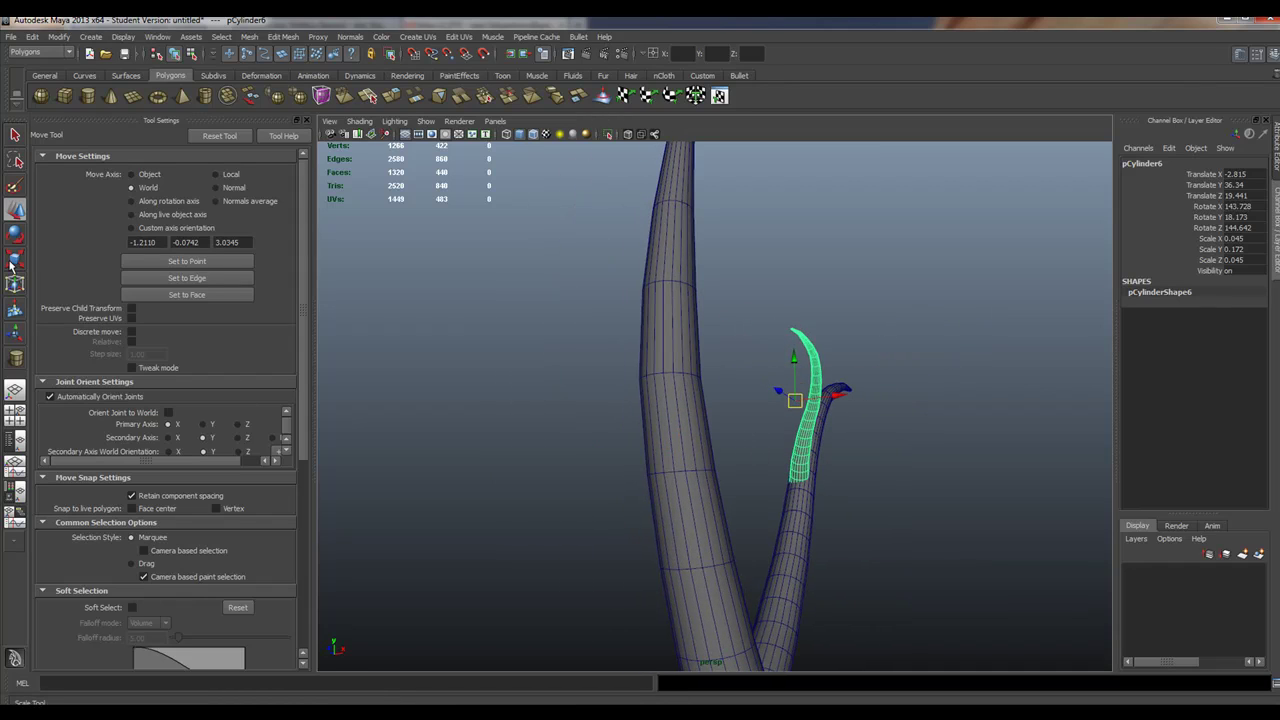
pyautogui.press('r')
pyautogui.moveTo(801, 397); pyautogui.dragTo(713, 471)
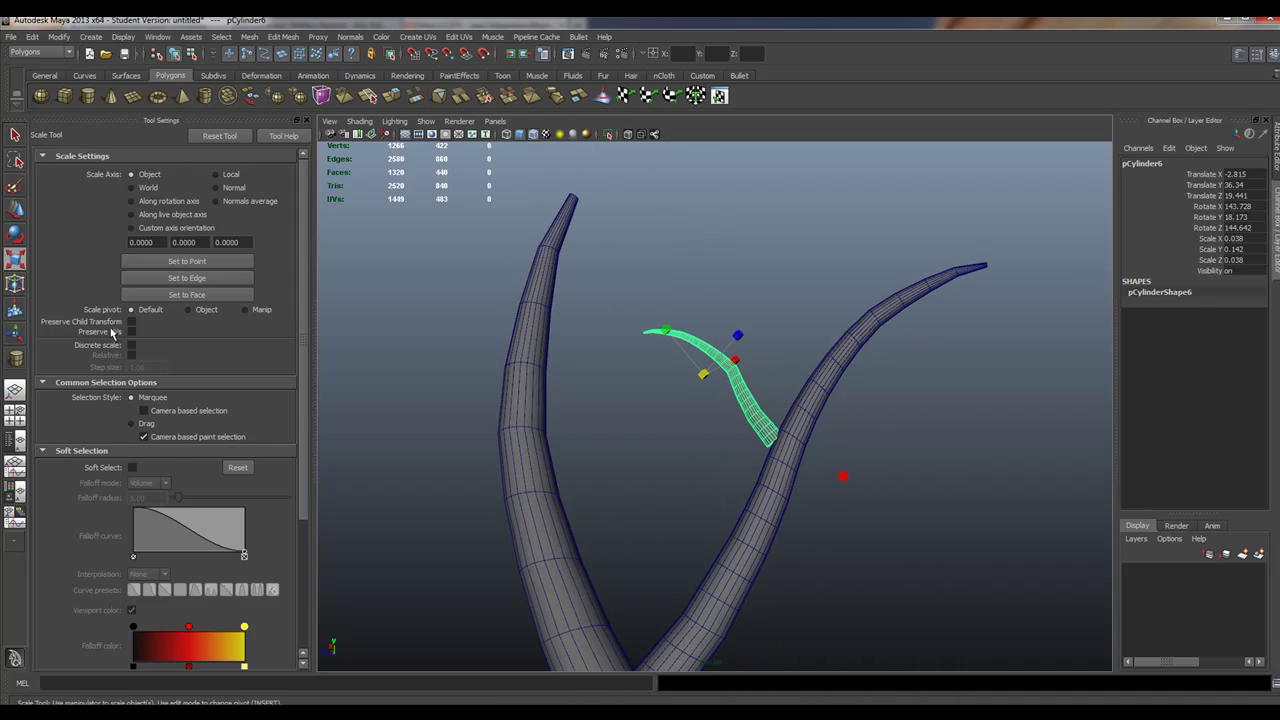
# - Lower the bent small branch to Translate Y 35.605 so its base meets the side stalk
pyautogui.press('w')
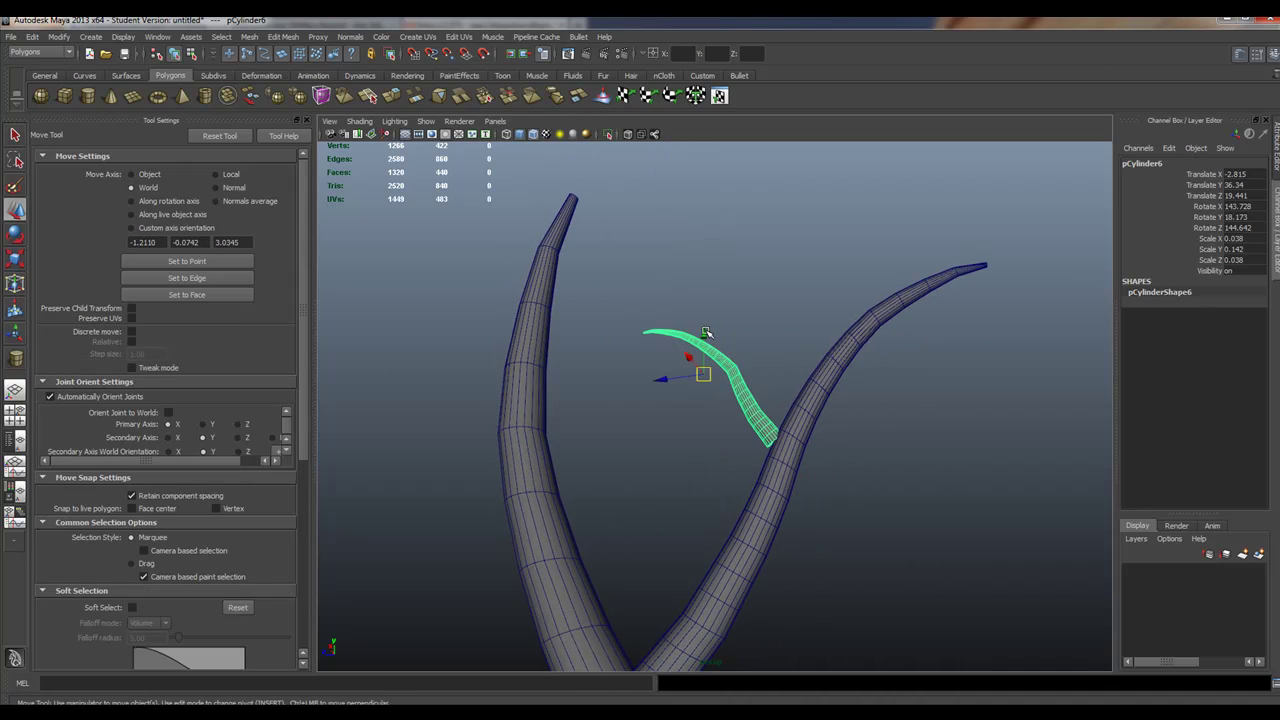
pyautogui.moveTo(706, 333); pyautogui.dragTo(693, 562)
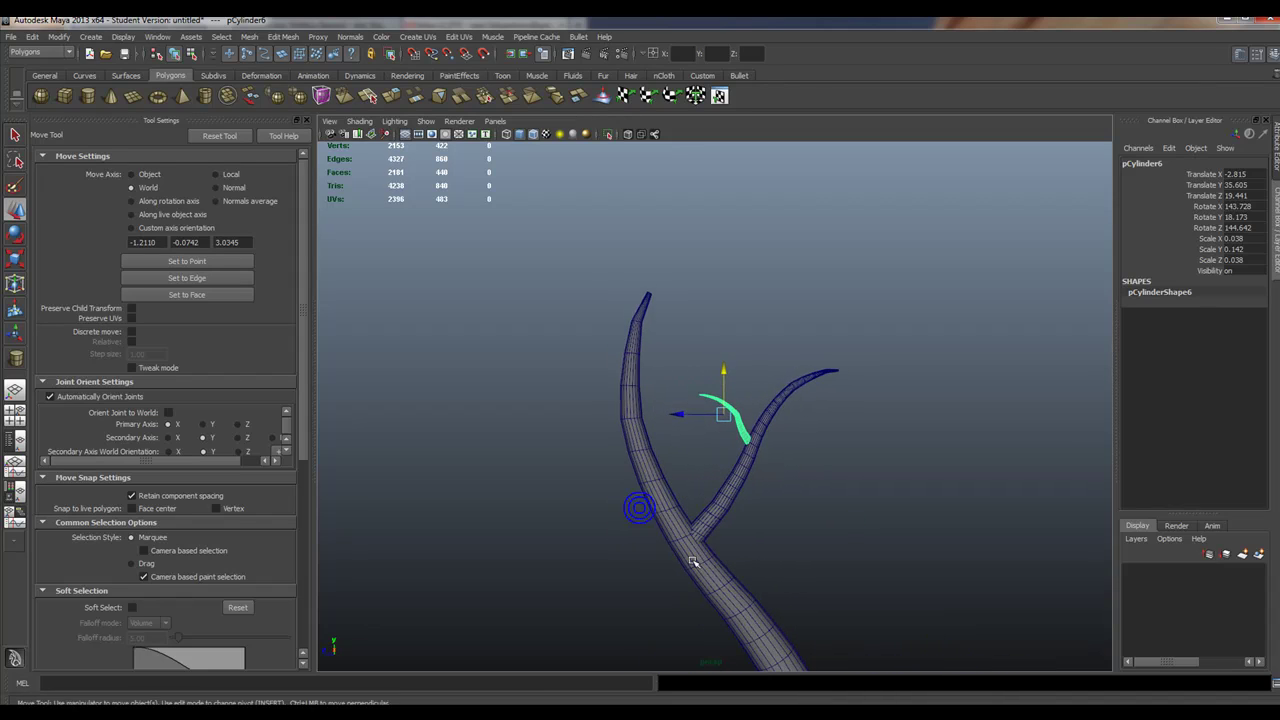
pyautogui.keyDown('alt'); pyautogui.moveTo(693, 562); pyautogui.dragTo(613, 420, button='middle'); pyautogui.keyUp('alt')
# - Duplicate the side stalk and rotate the copy to Rotate X 148.243, Y -80.835, Z 143.372
pyautogui.click(660, 401)
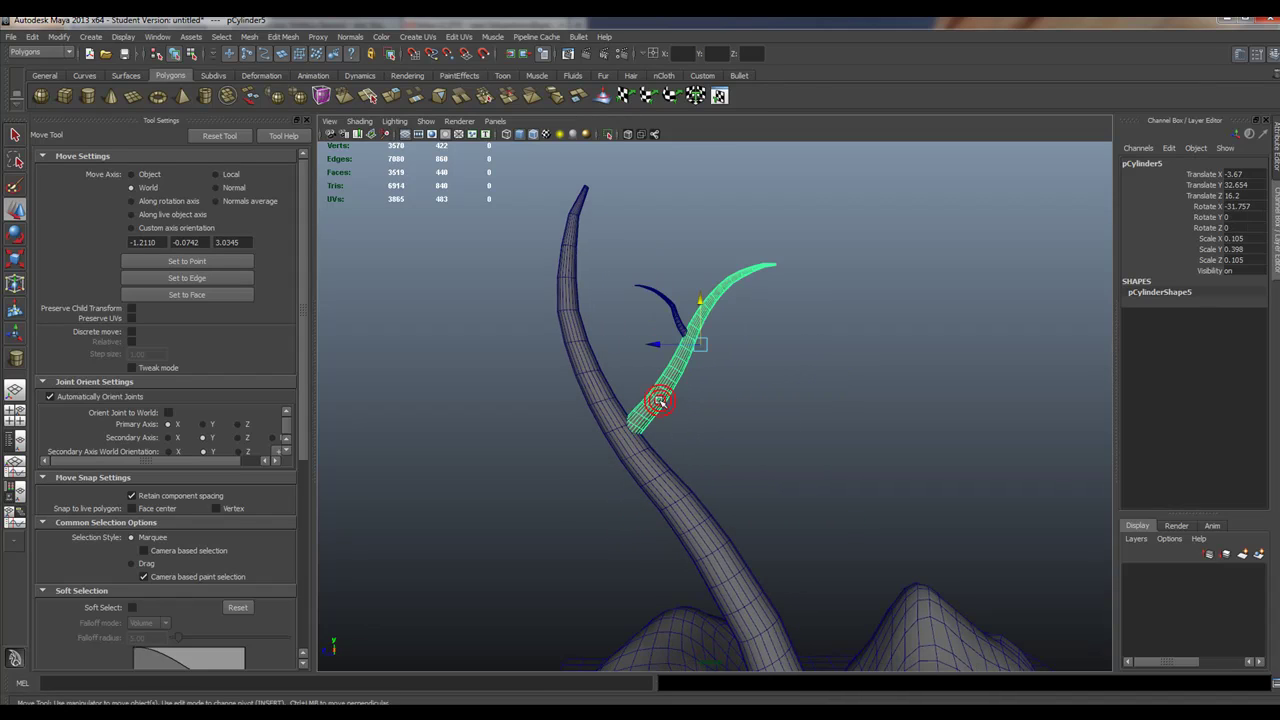
pyautogui.click(15, 235)
pyautogui.moveTo(722, 344); pyautogui.dragTo(457, 363)
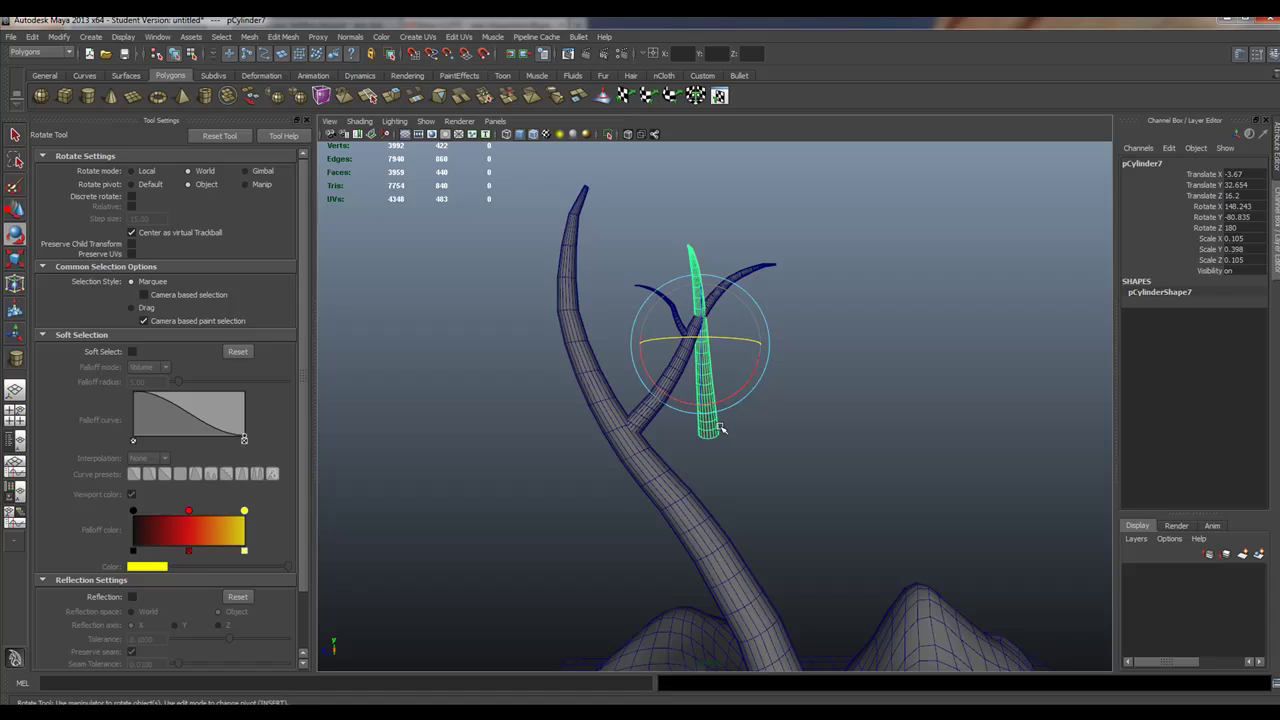
pyautogui.keyDown('alt'); pyautogui.moveTo(741, 450); pyautogui.dragTo(646, 489); pyautogui.keyUp('alt')
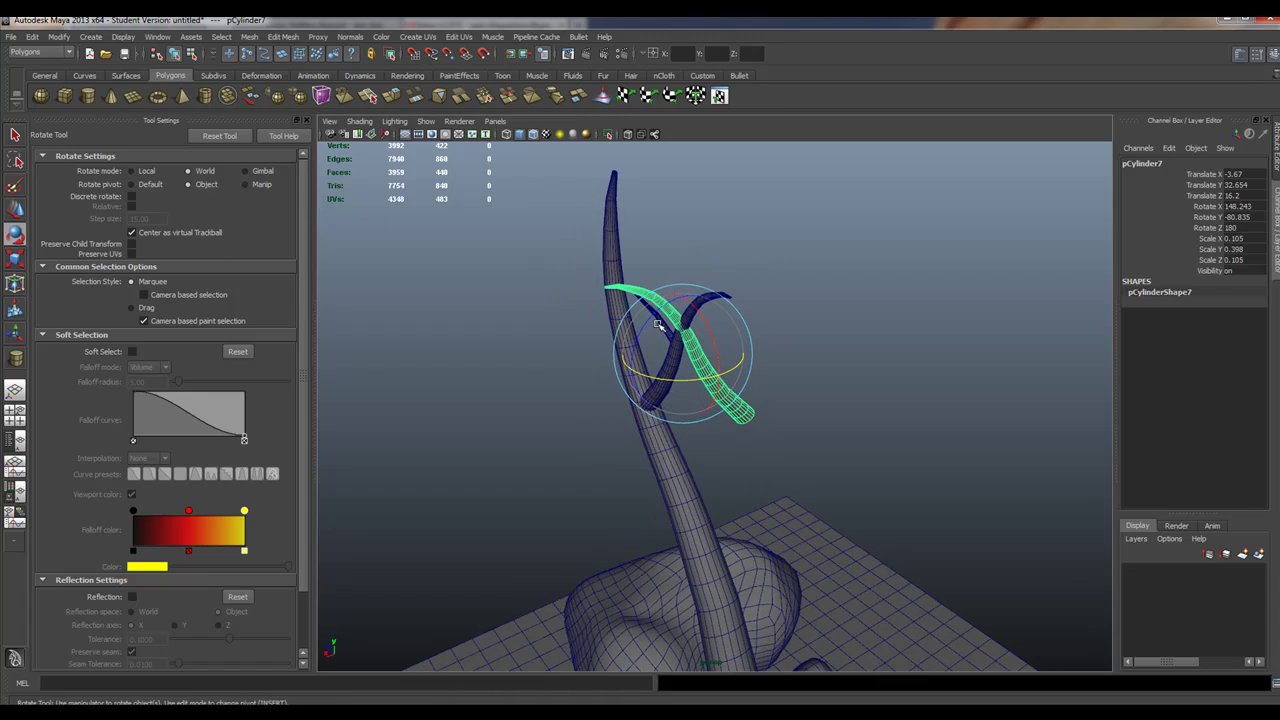
pyautogui.moveTo(659, 326); pyautogui.dragTo(609, 538)
# - Scale the copy to 0.07, 0.265, 0.07 and attach it to the main stalk at Translate X 2.876, Z 25.775
pyautogui.click(15, 208)
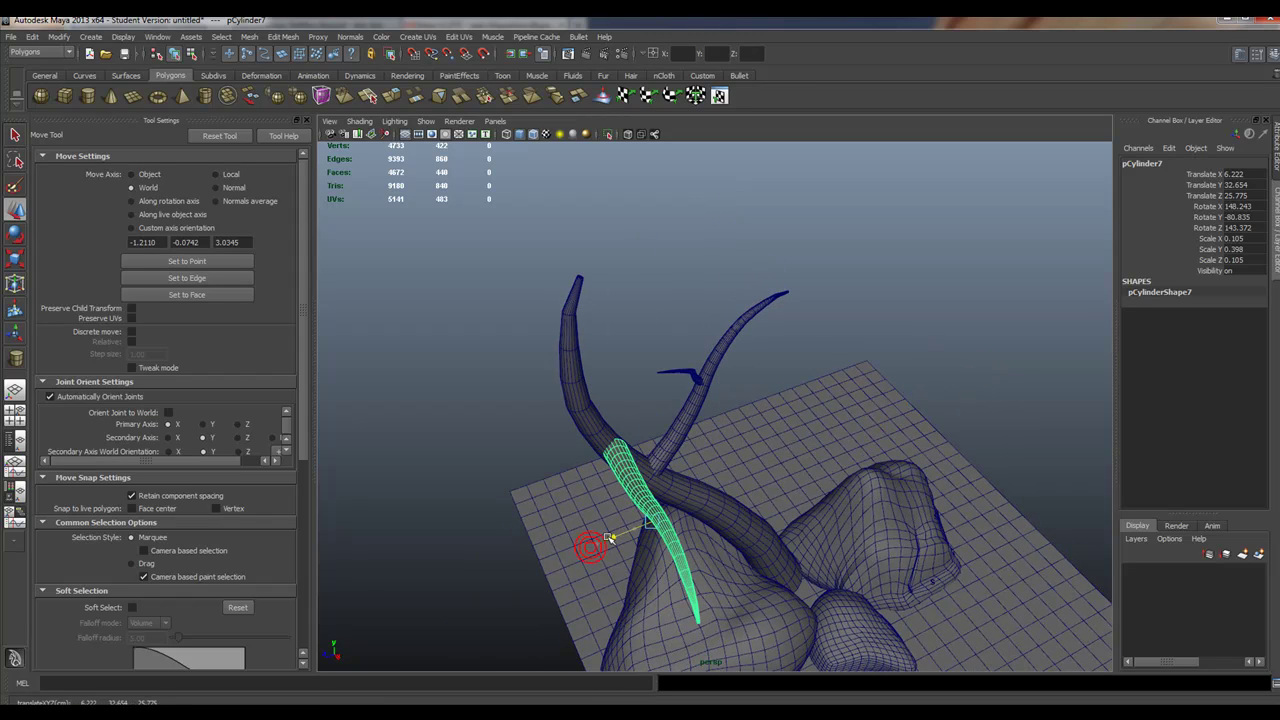
pyautogui.click(15, 258)
pyautogui.moveTo(650, 522); pyautogui.dragTo(598, 522)
pyautogui.keyDown('alt'); pyautogui.moveTo(598, 522); pyautogui.dragTo(563, 412); pyautogui.keyUp('alt')
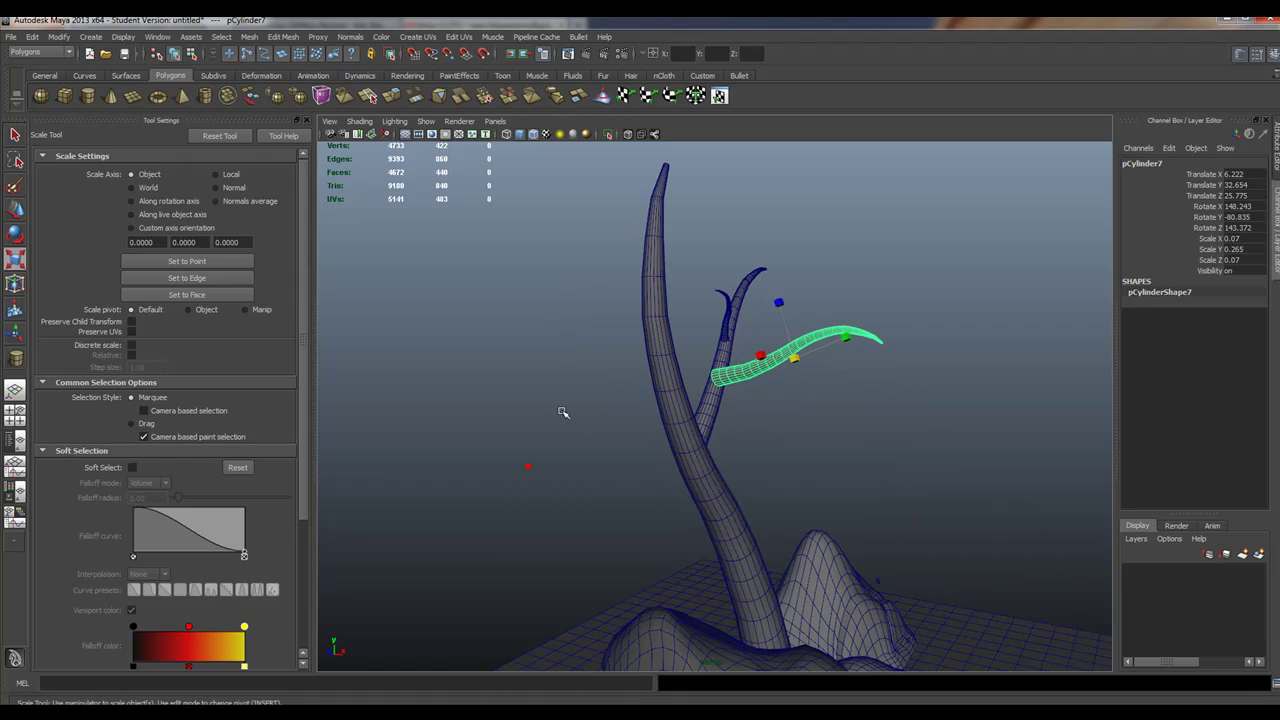
pyautogui.click(17, 210)
pyautogui.moveTo(829, 364); pyautogui.dragTo(686, 370)
pyautogui.keyDown('alt'); pyautogui.moveTo(893, 394); pyautogui.dragTo(689, 389); pyautogui.keyUp('alt')
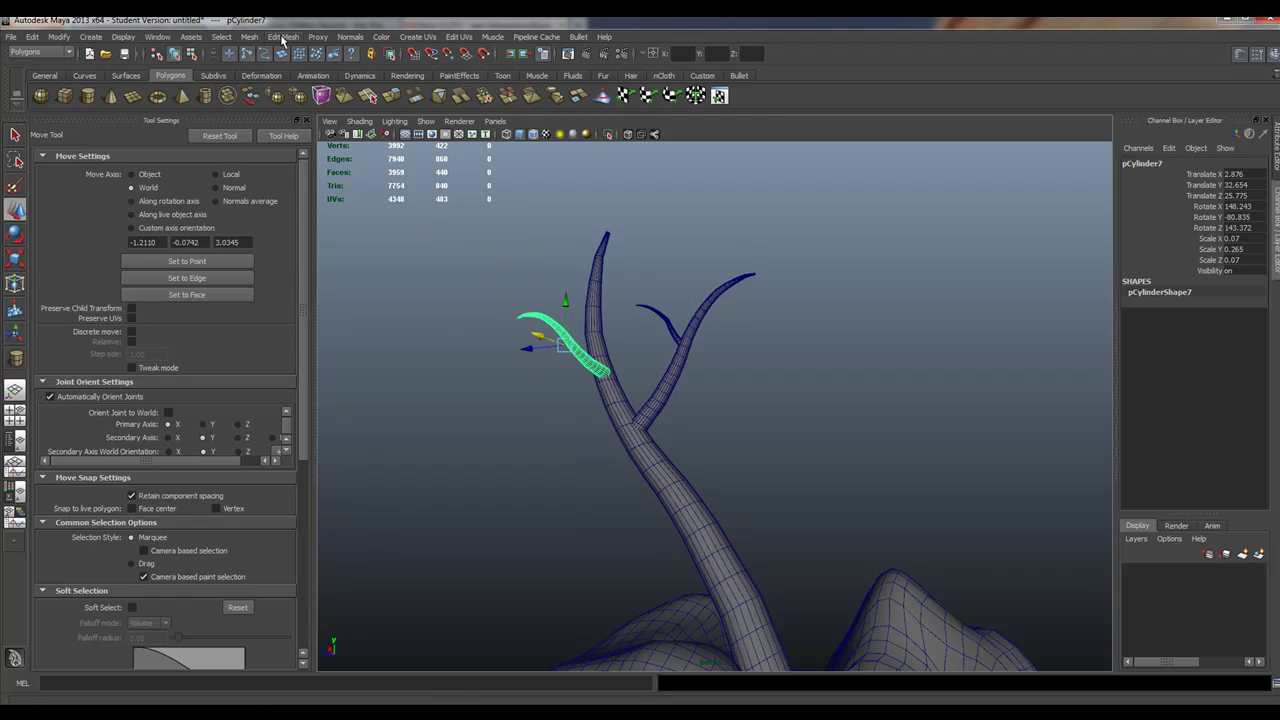
# - Add a nonlinear Wave deformer to the new branch and rotate its handle to about X -68.179, Y -1.536, Z 5.455
pyautogui.press('space')
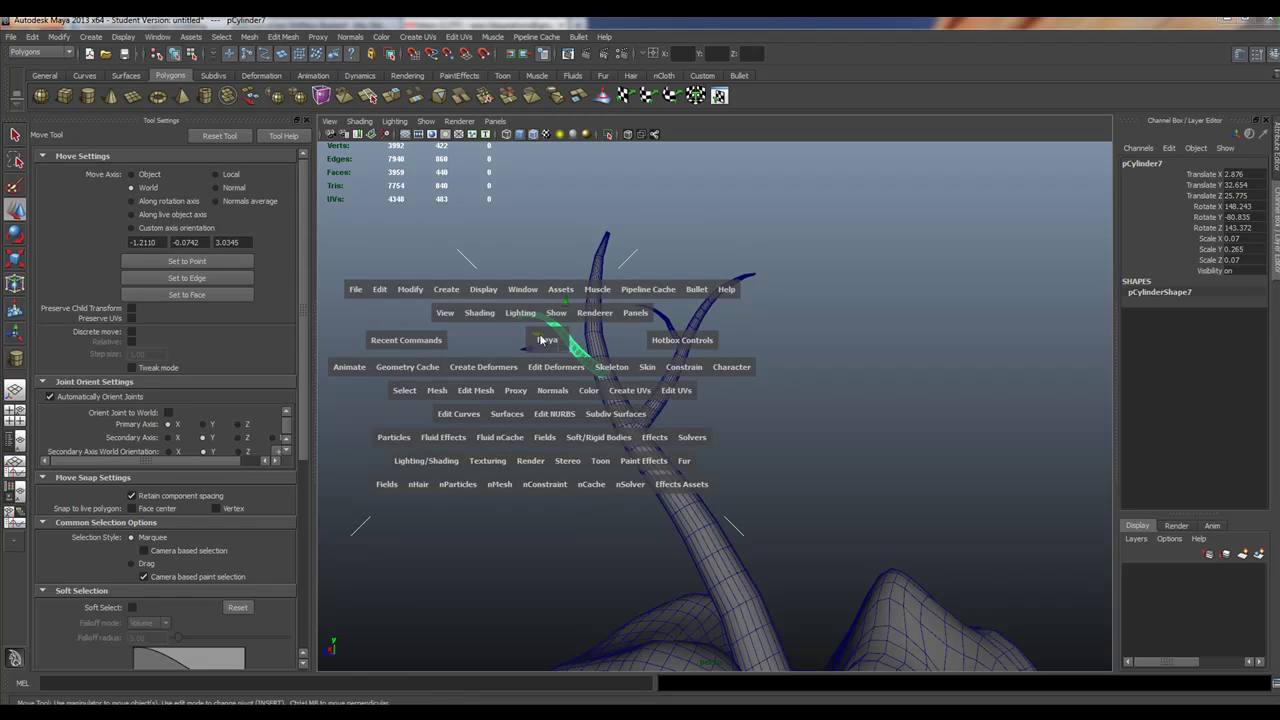
pyautogui.click(480, 369)
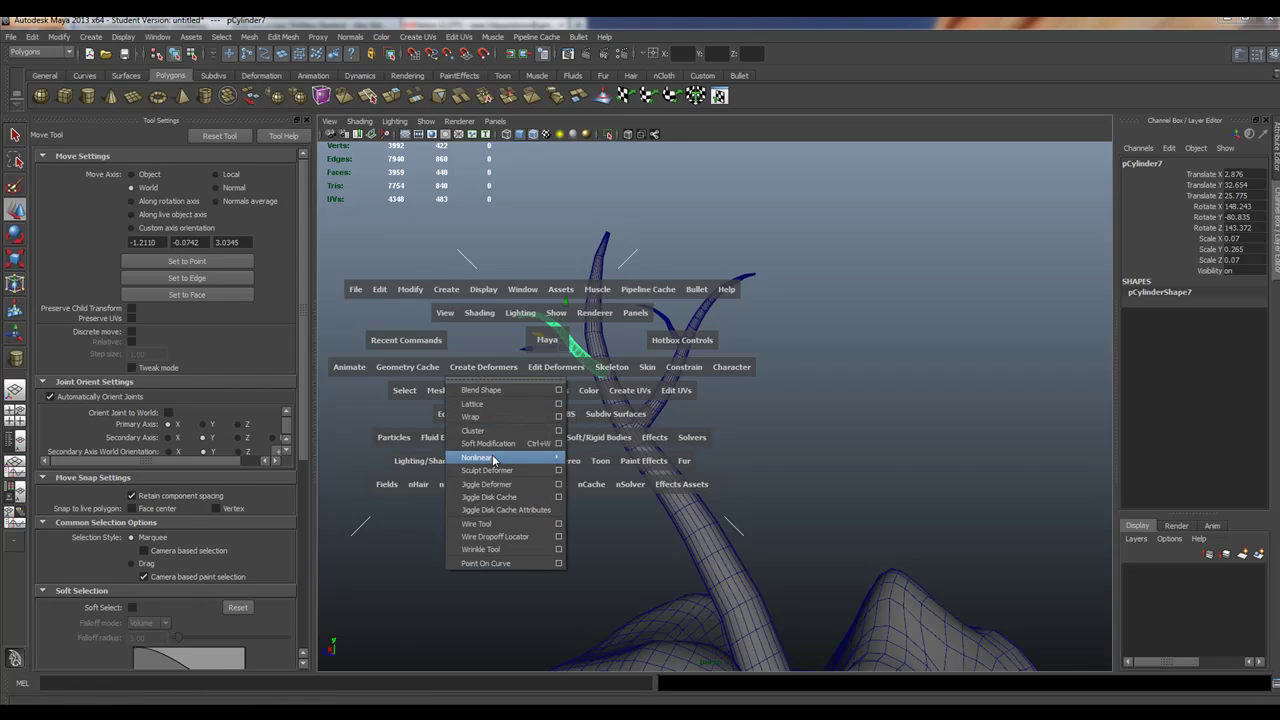
pyautogui.moveTo(493, 459)
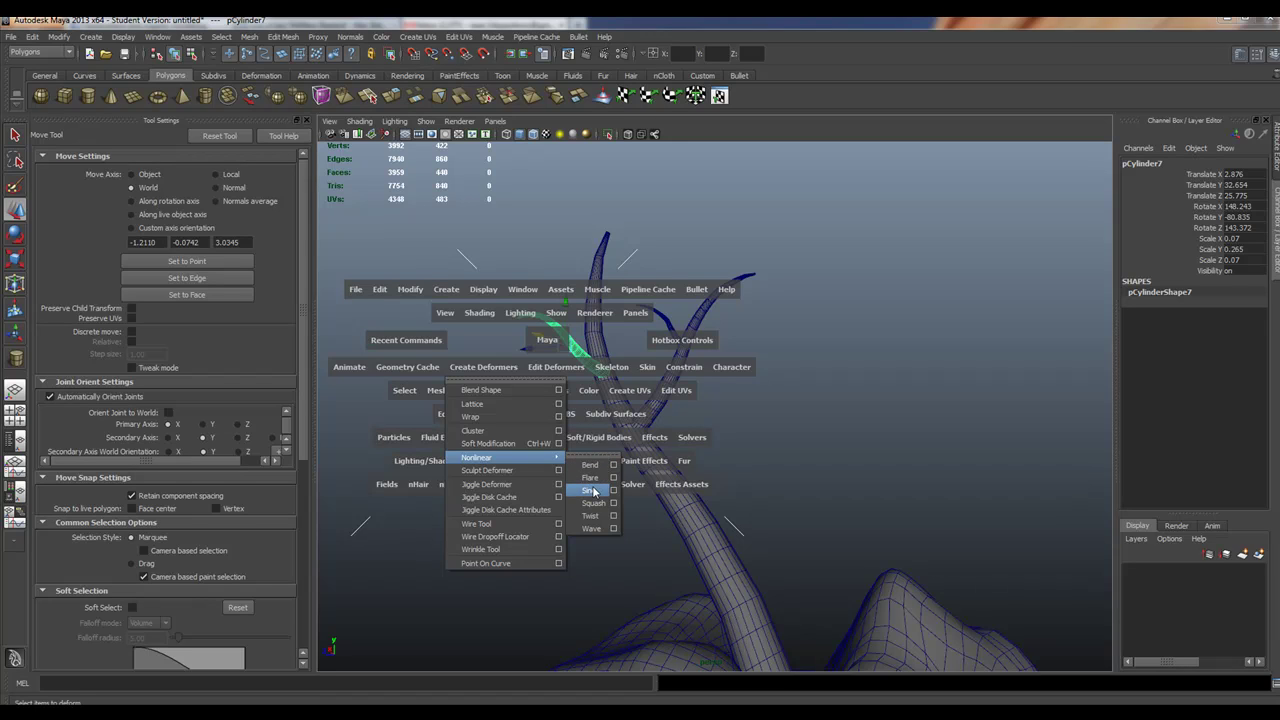
pyautogui.click(591, 528)
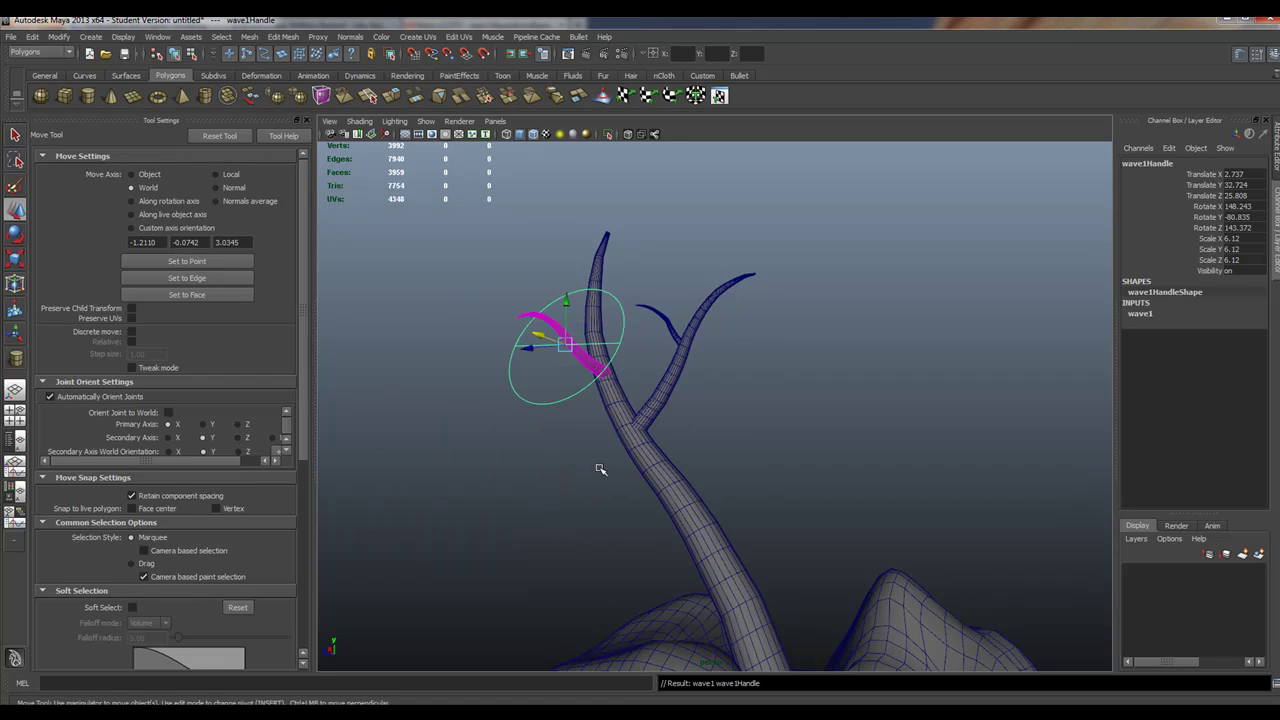
pyautogui.press('e')
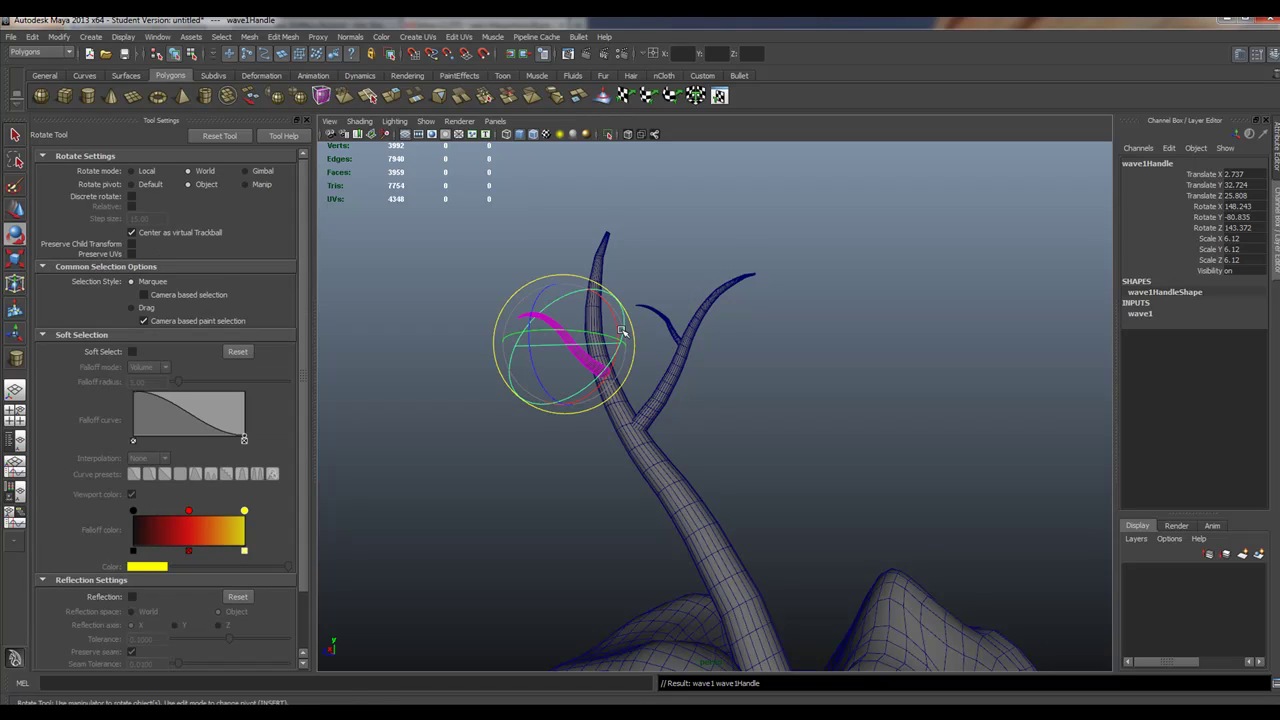
pyautogui.press('j')
pyautogui.moveTo(581, 330); pyautogui.dragTo(668, 340)
# - Set the wave deformer's Amplitude to 0.1 and its Offset to 1.5 to make the branch wavy
pyautogui.click(1148, 314)
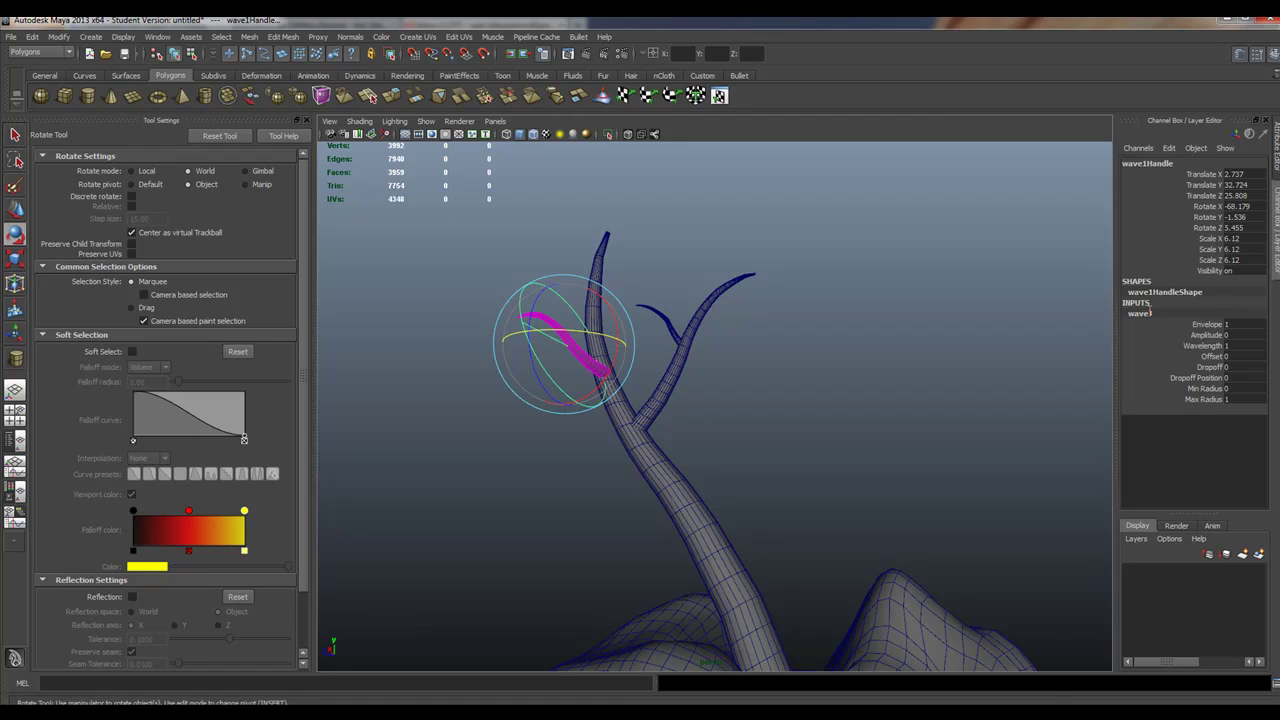
pyautogui.click(1212, 335)
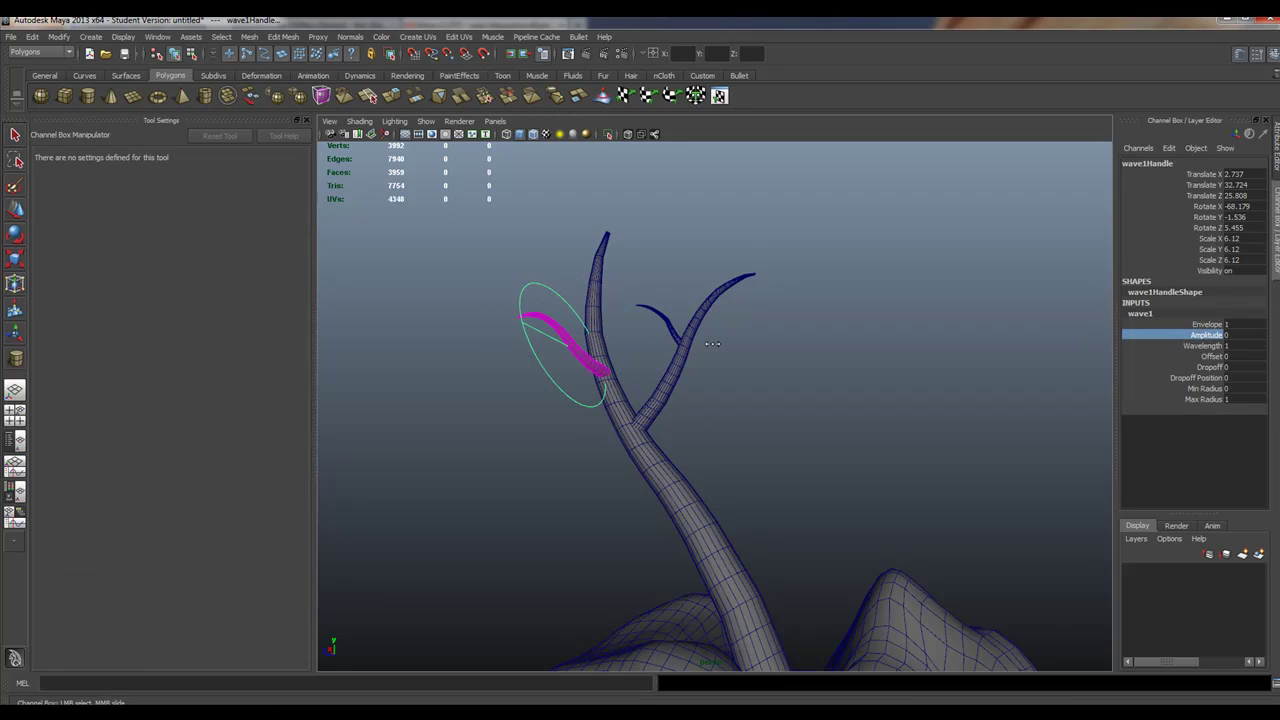
pyautogui.moveTo(708, 348); pyautogui.dragTo(713, 344, button='middle')
pyautogui.keyDown('alt'); pyautogui.moveTo(760, 377); pyautogui.dragTo(983, 474); pyautogui.keyUp('alt')
pyautogui.keyDown('alt'); pyautogui.moveTo(983, 474); pyautogui.dragTo(1060, 440, button='right'); pyautogui.keyUp('alt')
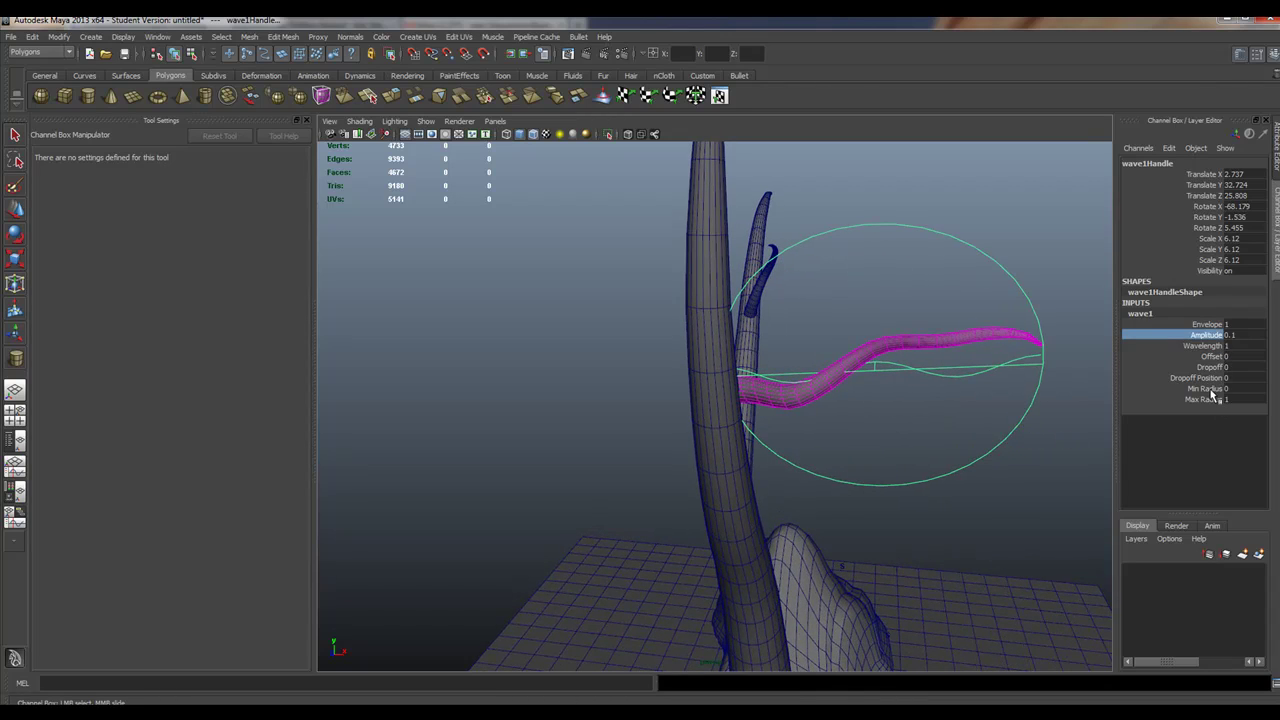
pyautogui.click(1210, 356)
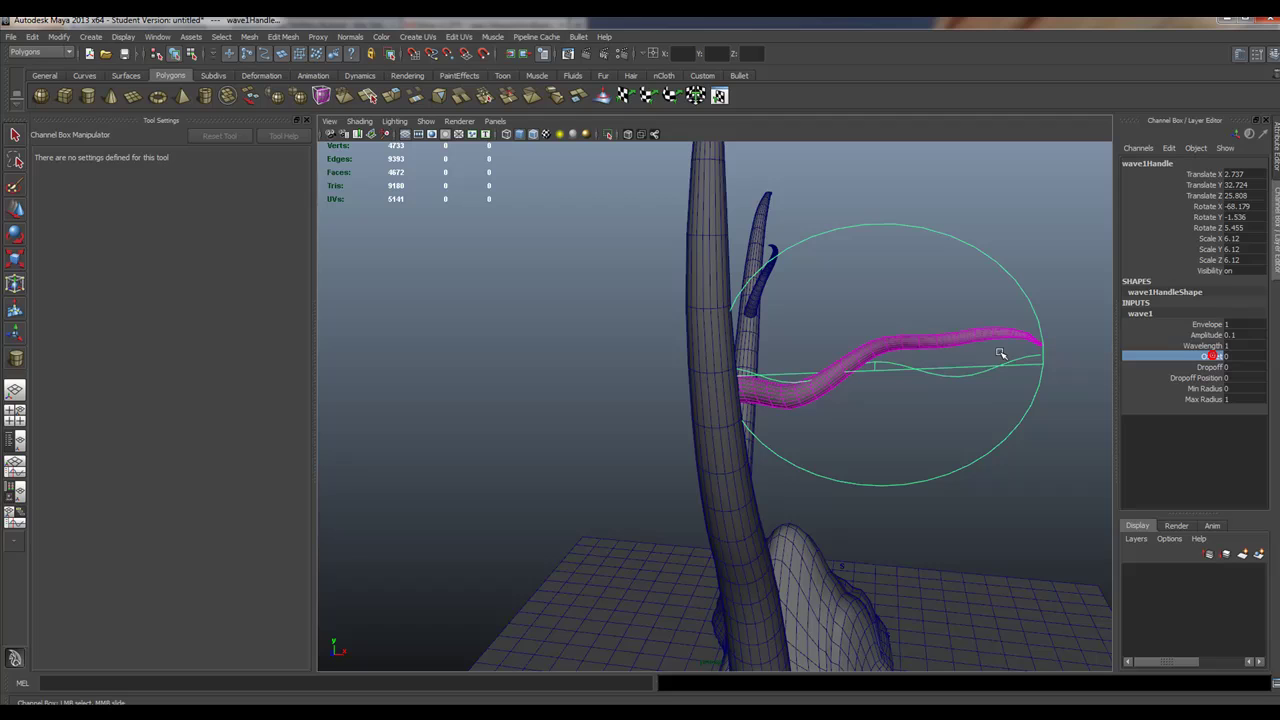
pyautogui.moveTo(1002, 354); pyautogui.dragTo(1010, 353, button='middle')
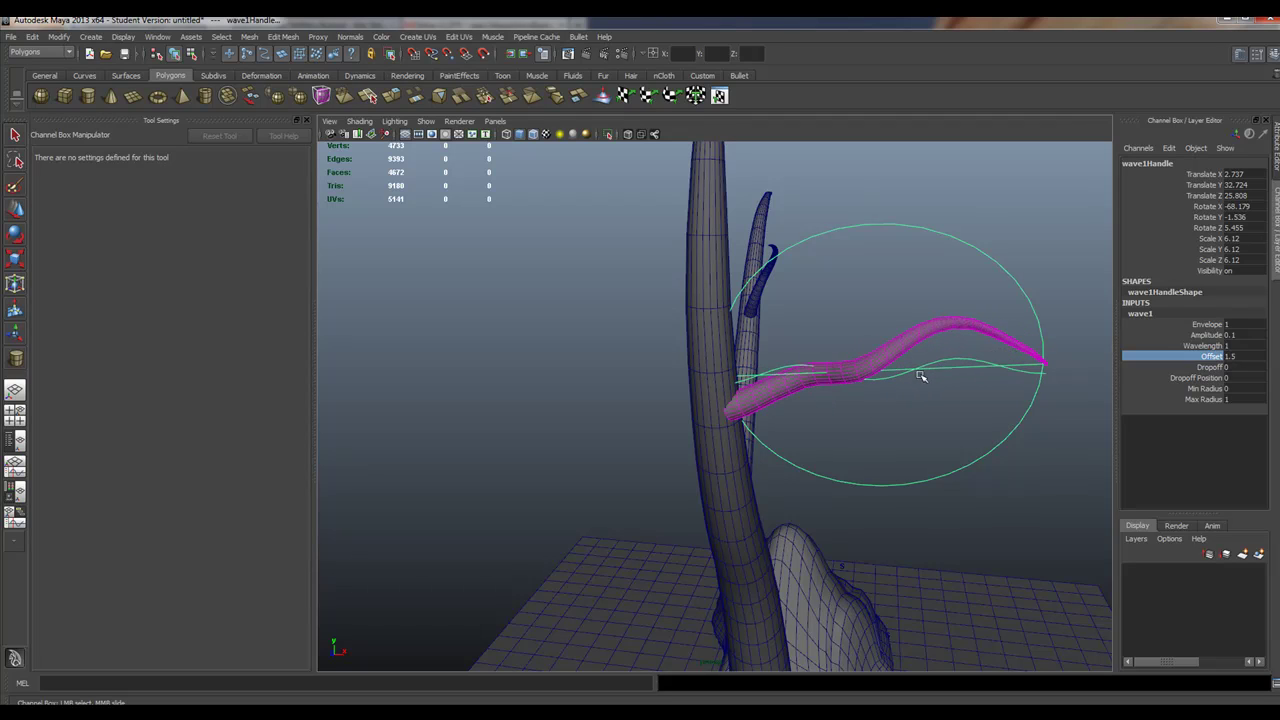
pyautogui.keyDown('alt'); pyautogui.moveTo(921, 376); pyautogui.dragTo(743, 351); pyautogui.keyUp('alt')
pyautogui.keyDown('alt'); pyautogui.moveTo(791, 374); pyautogui.dragTo(662, 374, button='right'); pyautogui.keyUp('alt')
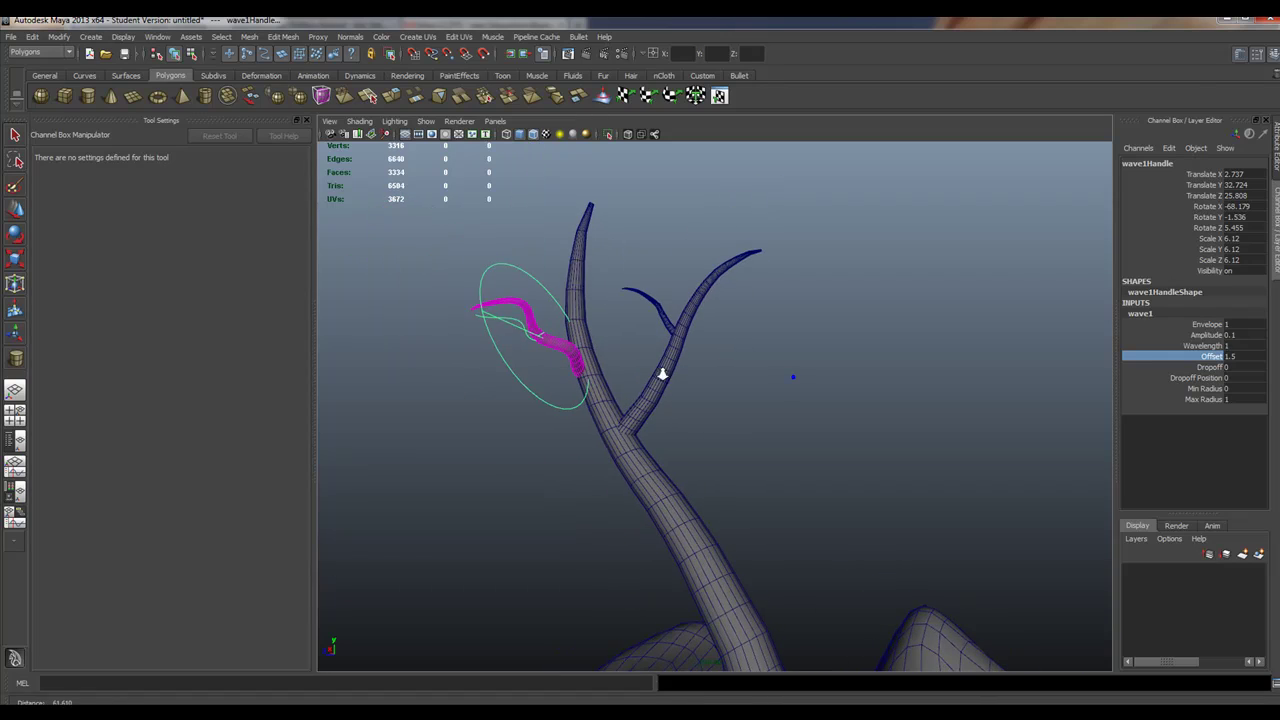
# - Duplicate the wavy branch and shift the copy slightly off the original
pyautogui.press('e')
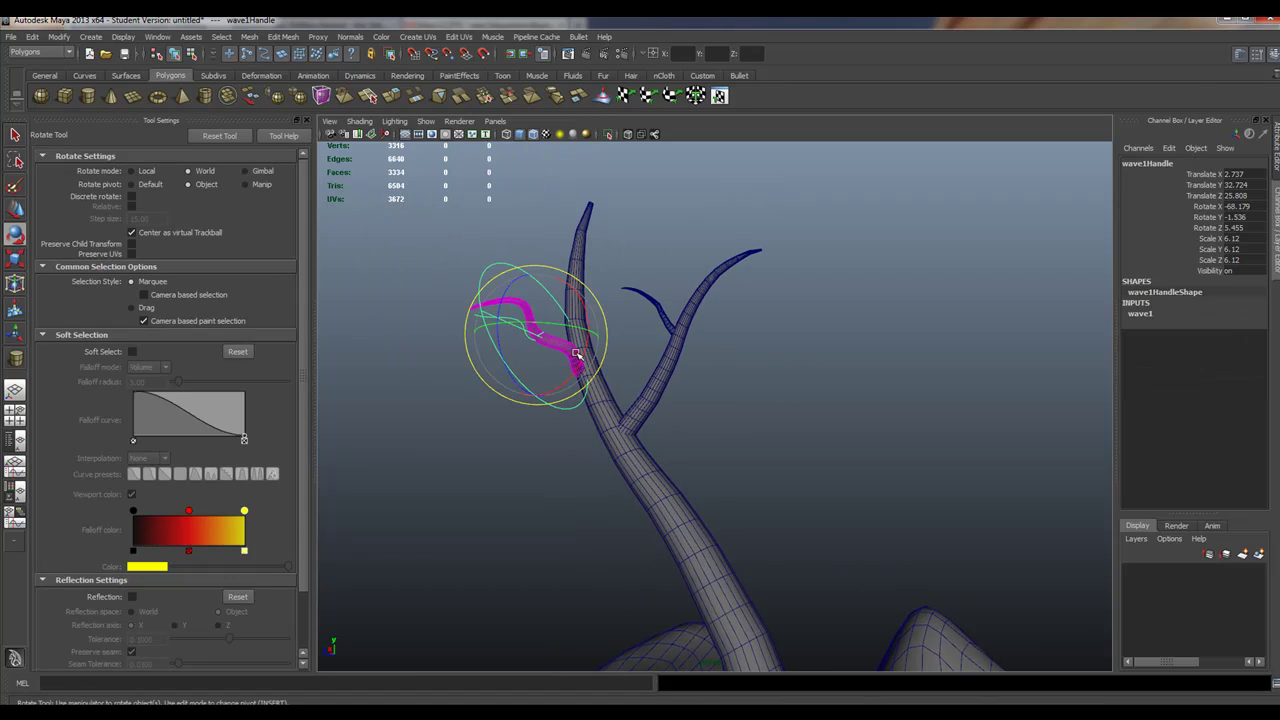
pyautogui.click(443, 189)
pyautogui.click(577, 348)
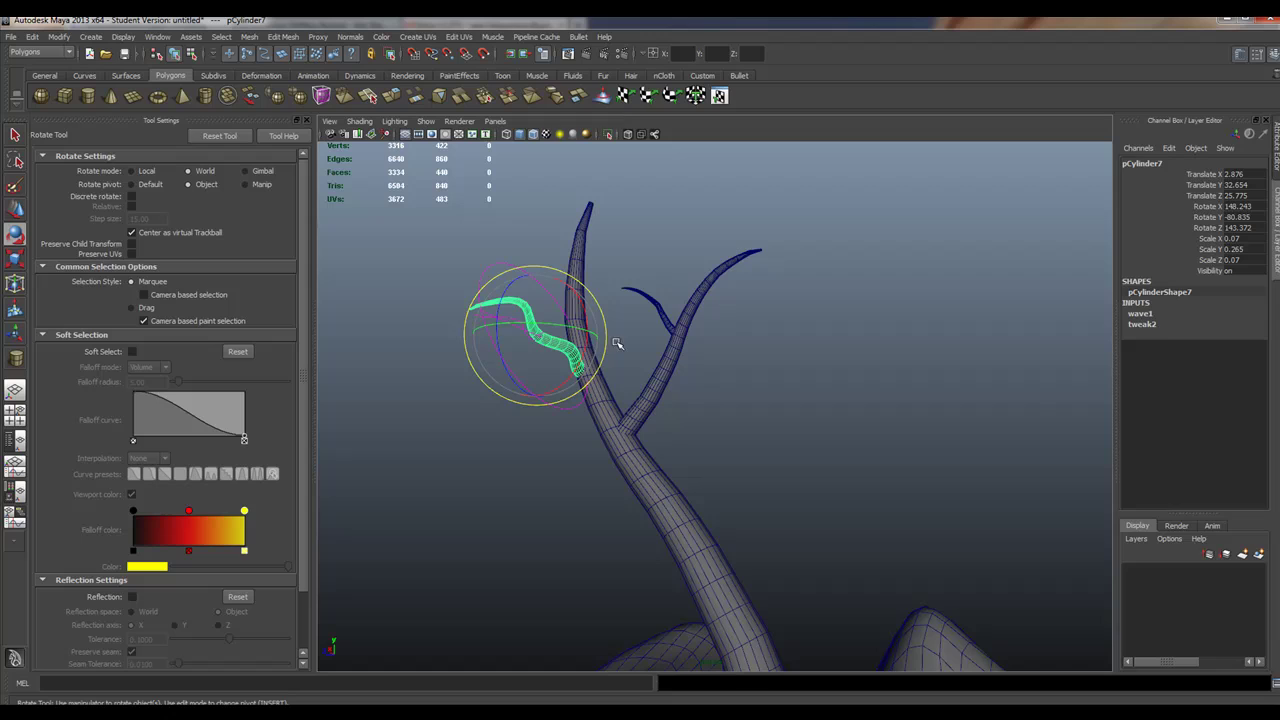
pyautogui.hotkey('ctrl', 'd')
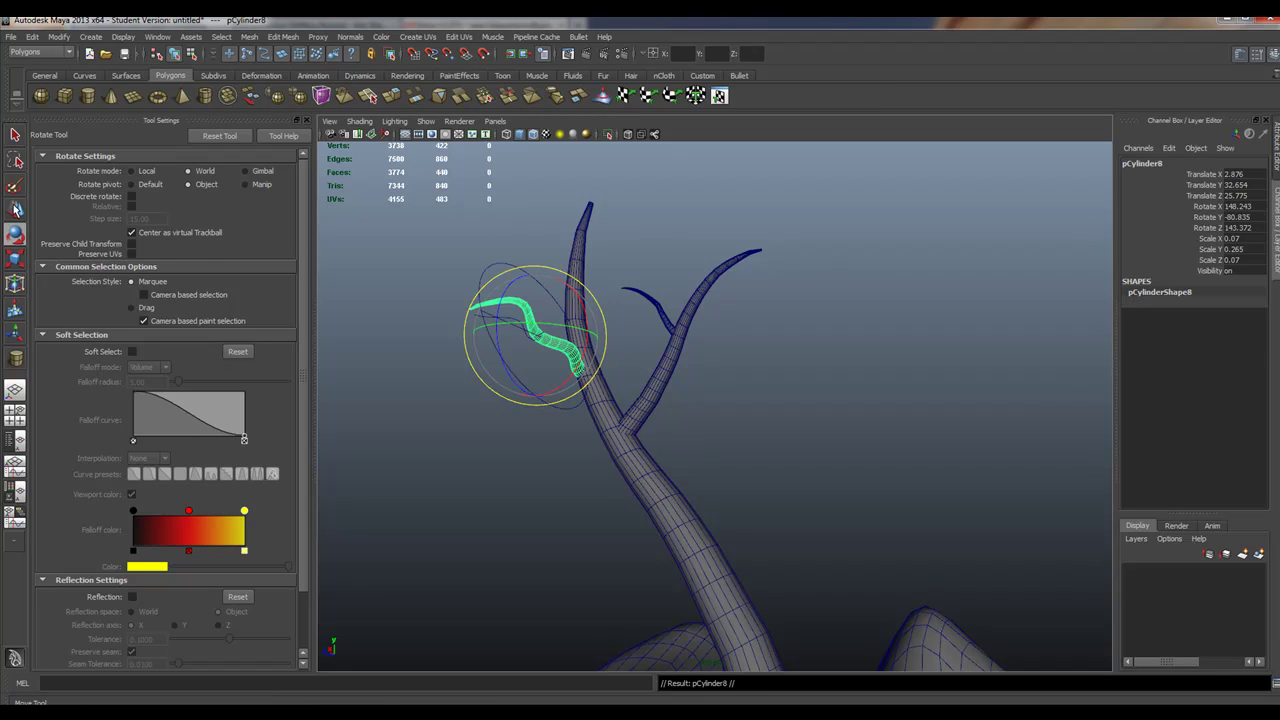
pyautogui.press('w')
pyautogui.moveTo(499, 341); pyautogui.dragTo(503, 340)
# - Delete the wave deformer handle from the original branch, and select that branch
pyautogui.press('g')
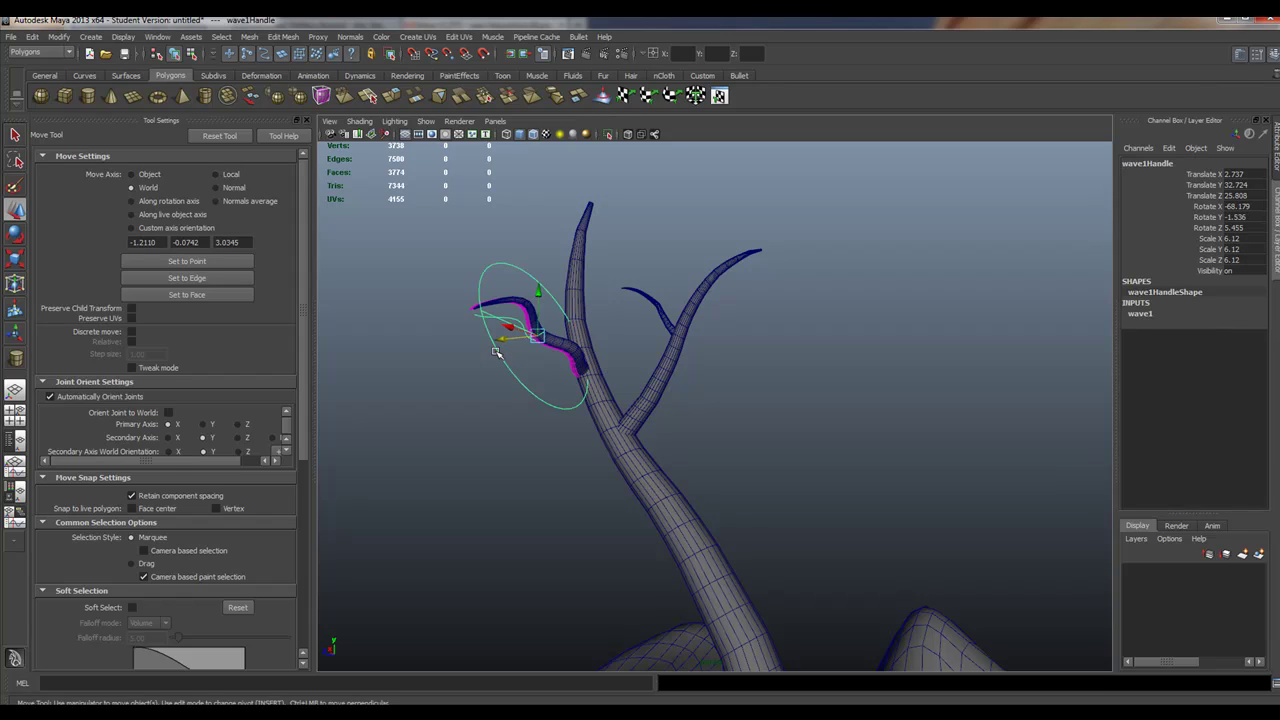
pyautogui.click(496, 352)
pyautogui.click(518, 313)
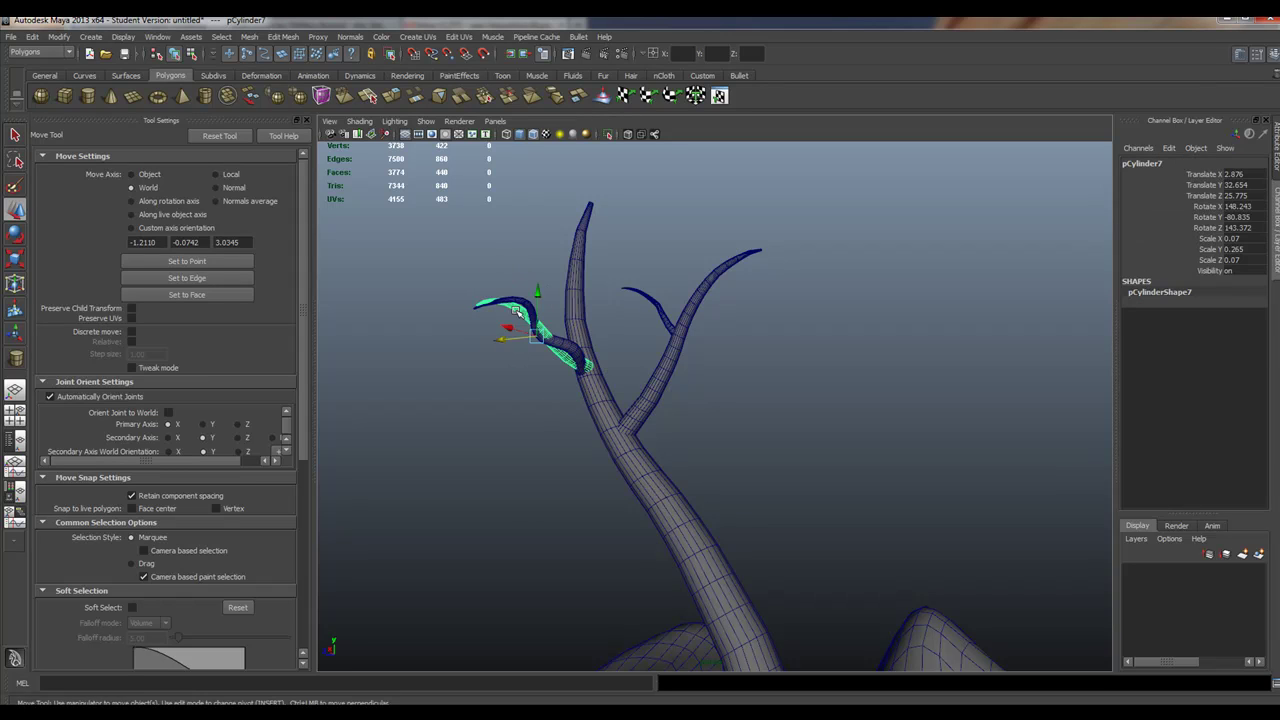
# - Scale the original branch down to 0.026, 0.098, 0.026 and turn it in 15-degree steps to Rotate Z -120
pyautogui.keyDown('alt'); pyautogui.moveTo(516, 312); pyautogui.dragTo(422, 319); pyautogui.keyUp('alt')
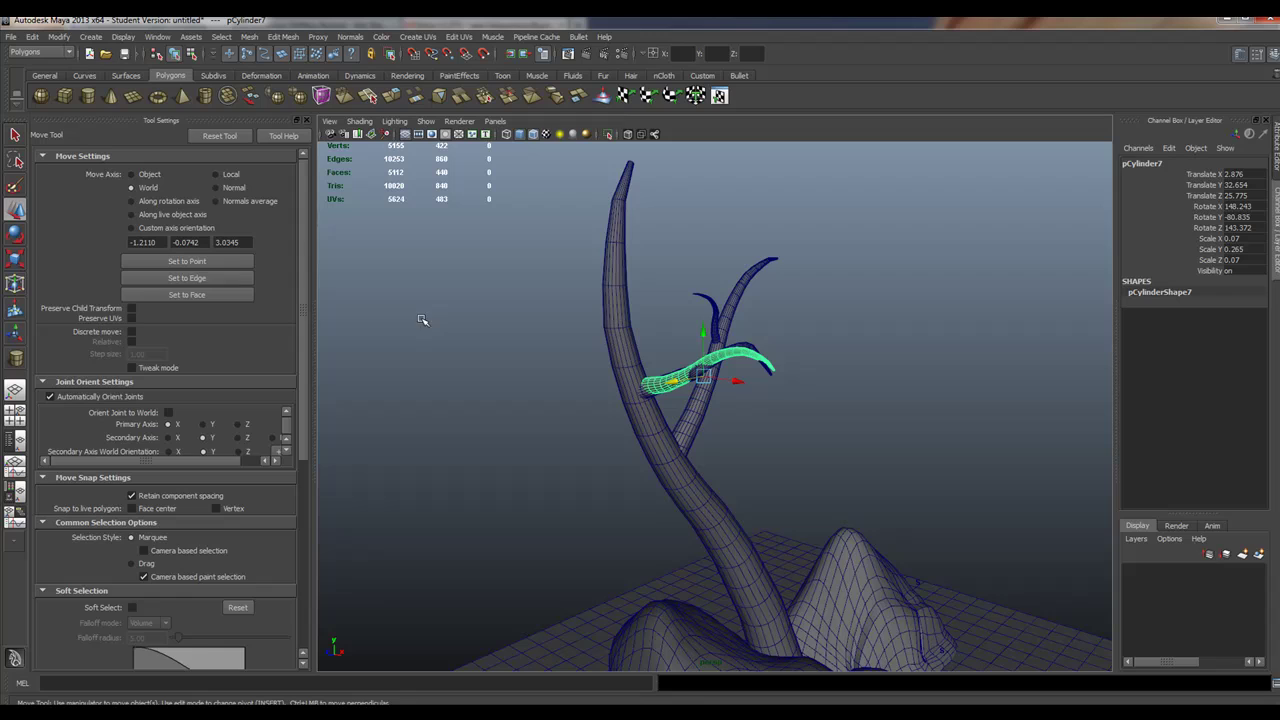
pyautogui.click(16, 258)
pyautogui.moveTo(705, 377); pyautogui.dragTo(633, 381)
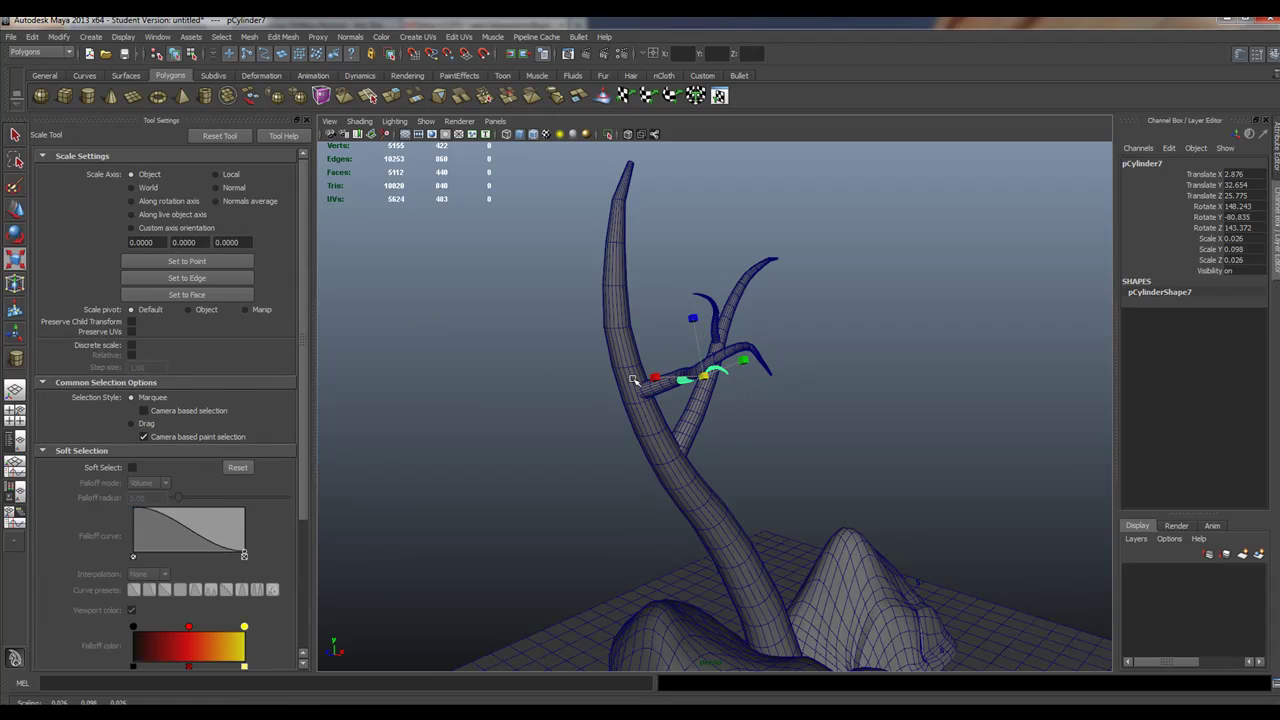
pyautogui.press('e')
pyautogui.press('j')
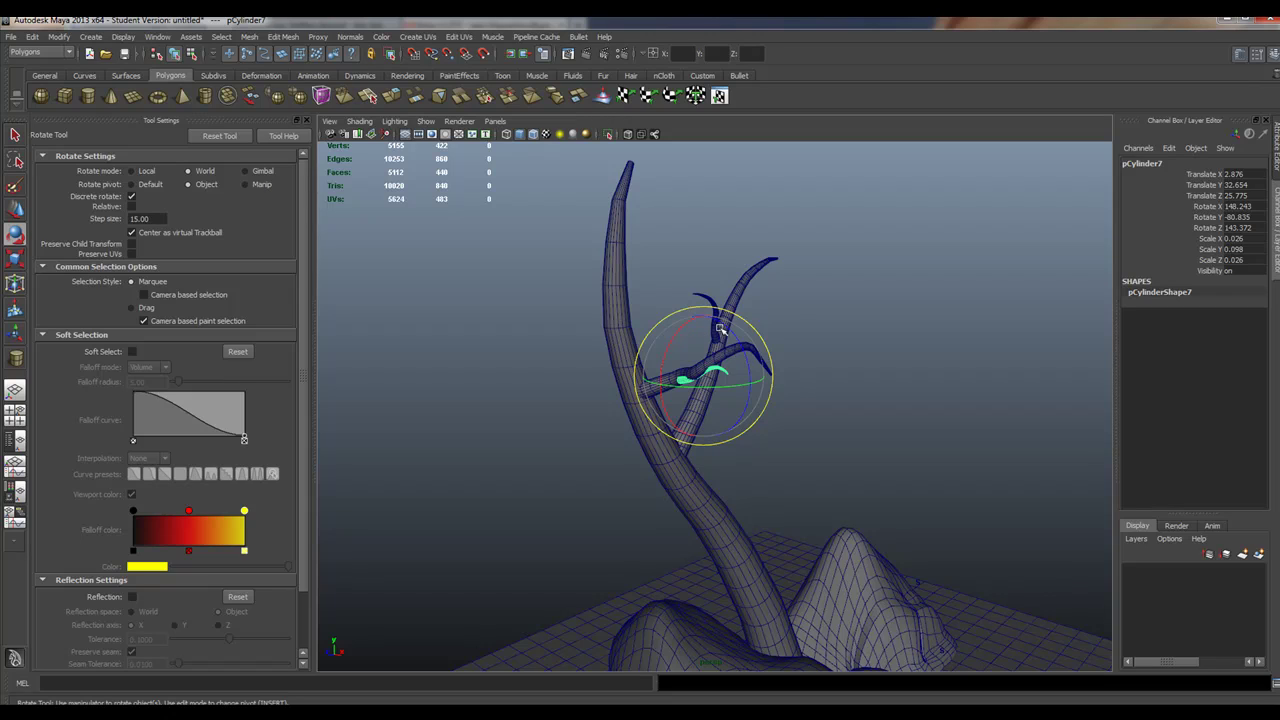
pyautogui.moveTo(728, 330); pyautogui.dragTo(677, 281)
# - Move the small twig above the wavy branch to Translate X 3.708, Y 36.514, Z 25.529
pyautogui.click(20, 208)
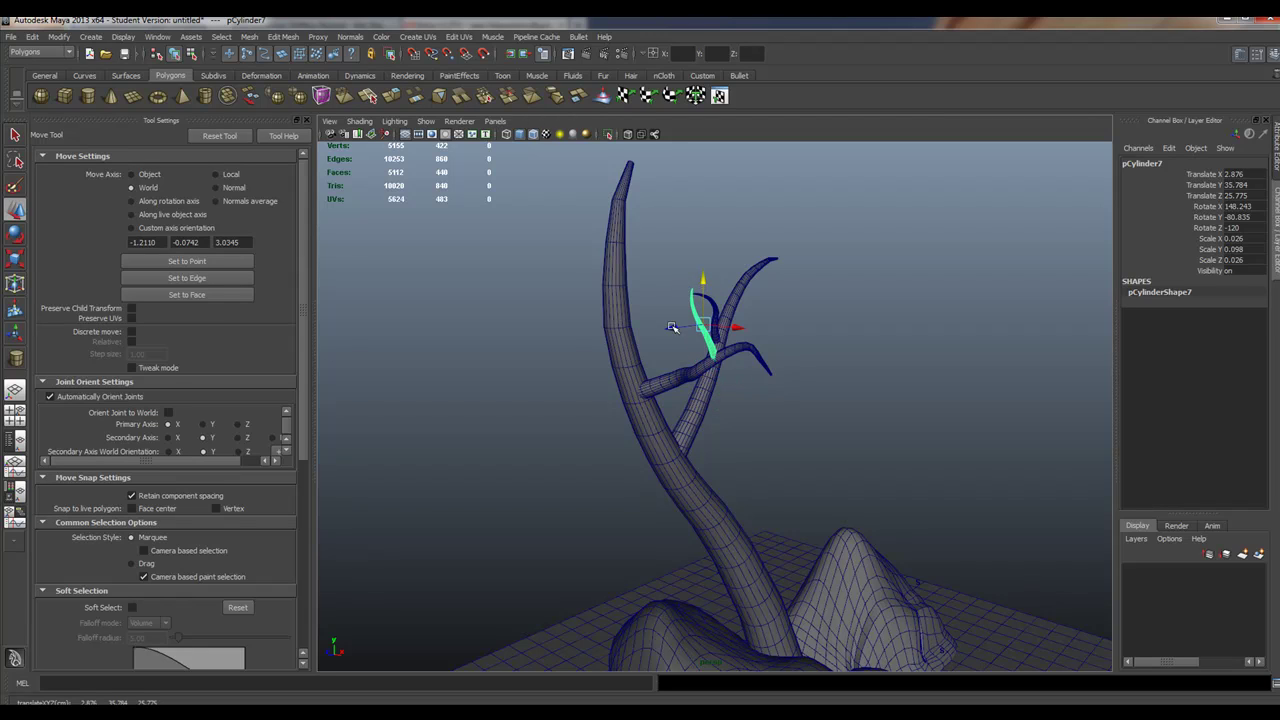
pyautogui.moveTo(735, 325); pyautogui.dragTo(688, 325)
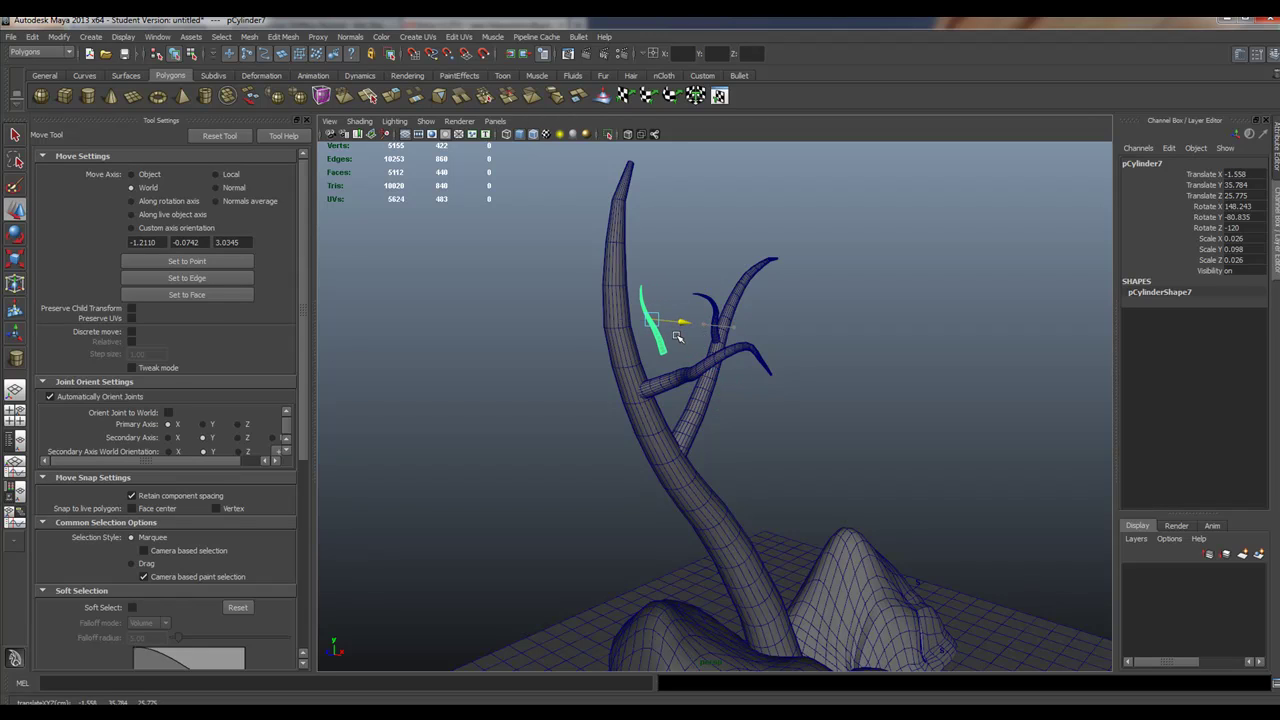
pyautogui.moveTo(652, 280); pyautogui.dragTo(668, 305)
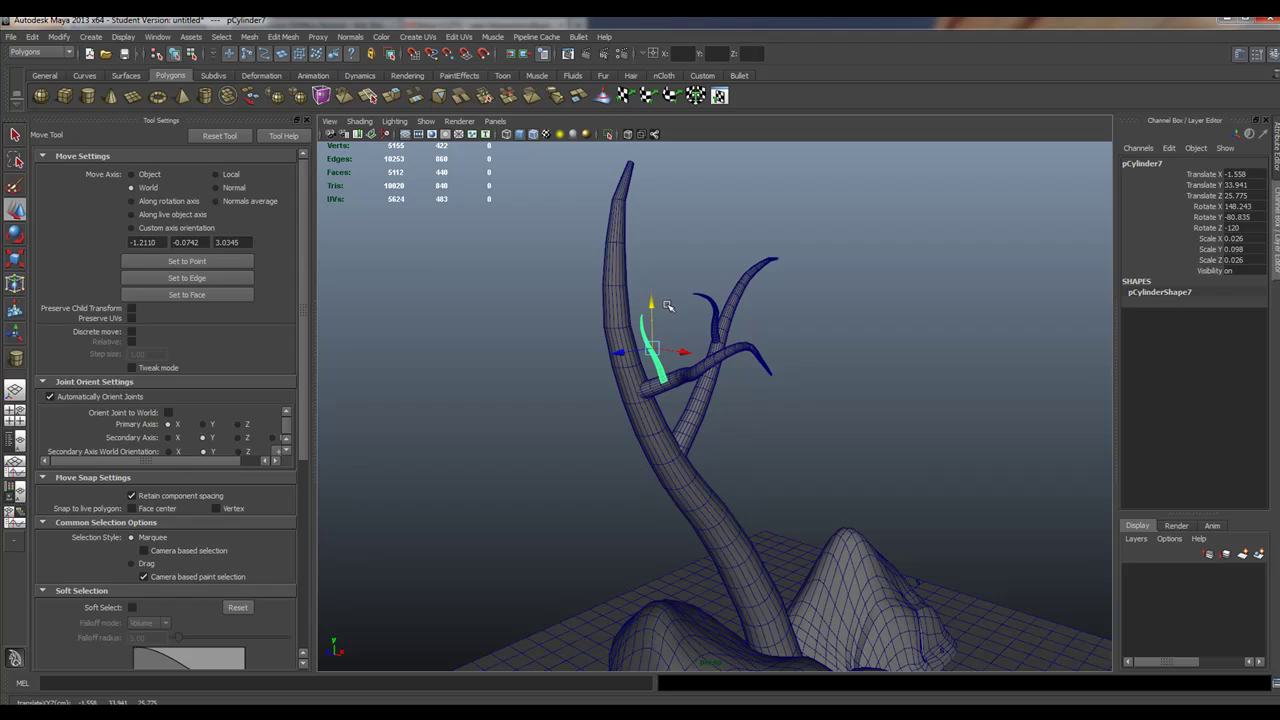
pyautogui.moveTo(609, 351); pyautogui.dragTo(510, 360)
pyautogui.moveTo(560, 326); pyautogui.dragTo(566, 423)
# - Scale the twig down to 0.017, 0.063, 0.017 and rotate it to Rotate Z -155.866
pyautogui.click(14, 258)
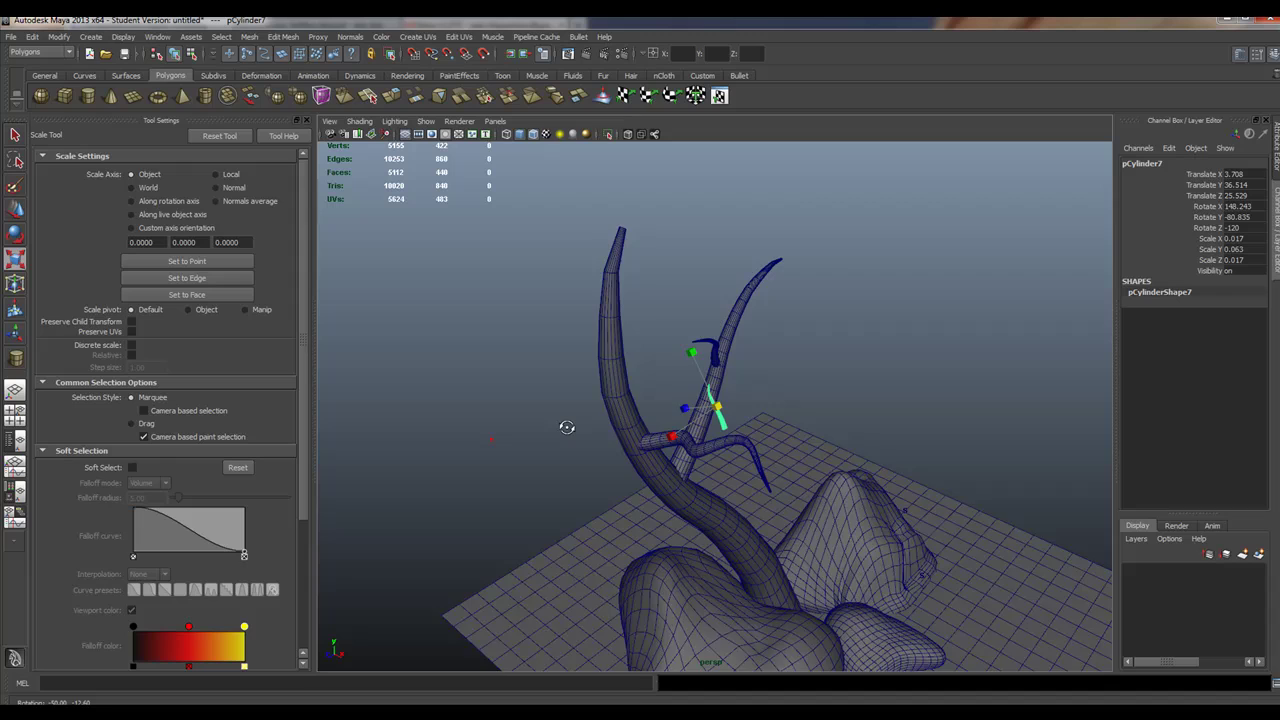
pyautogui.keyDown('alt'); pyautogui.moveTo(566, 423); pyautogui.dragTo(863, 480, button='right'); pyautogui.keyUp('alt')
pyautogui.press('e')
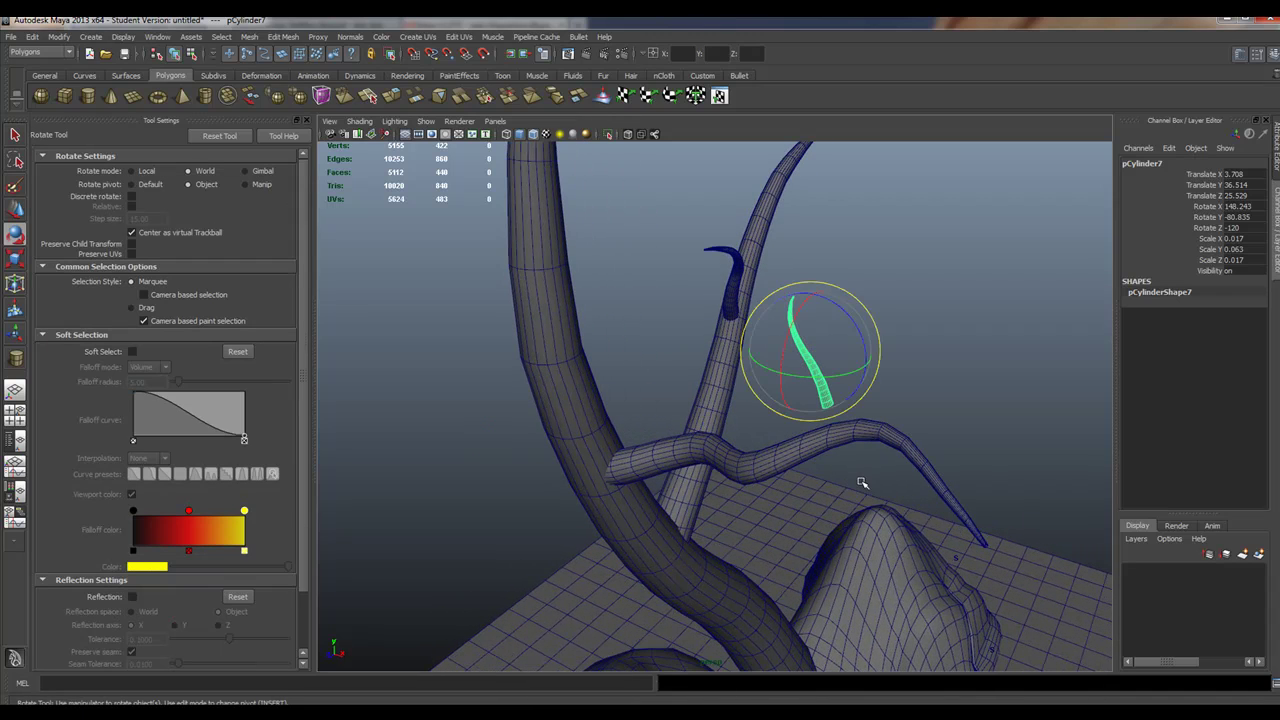
pyautogui.moveTo(849, 331); pyautogui.dragTo(870, 350)
# - Set the twig's base onto the wavy branch at Translate Y 35.055, Z 25.807
pyautogui.click(16, 208)
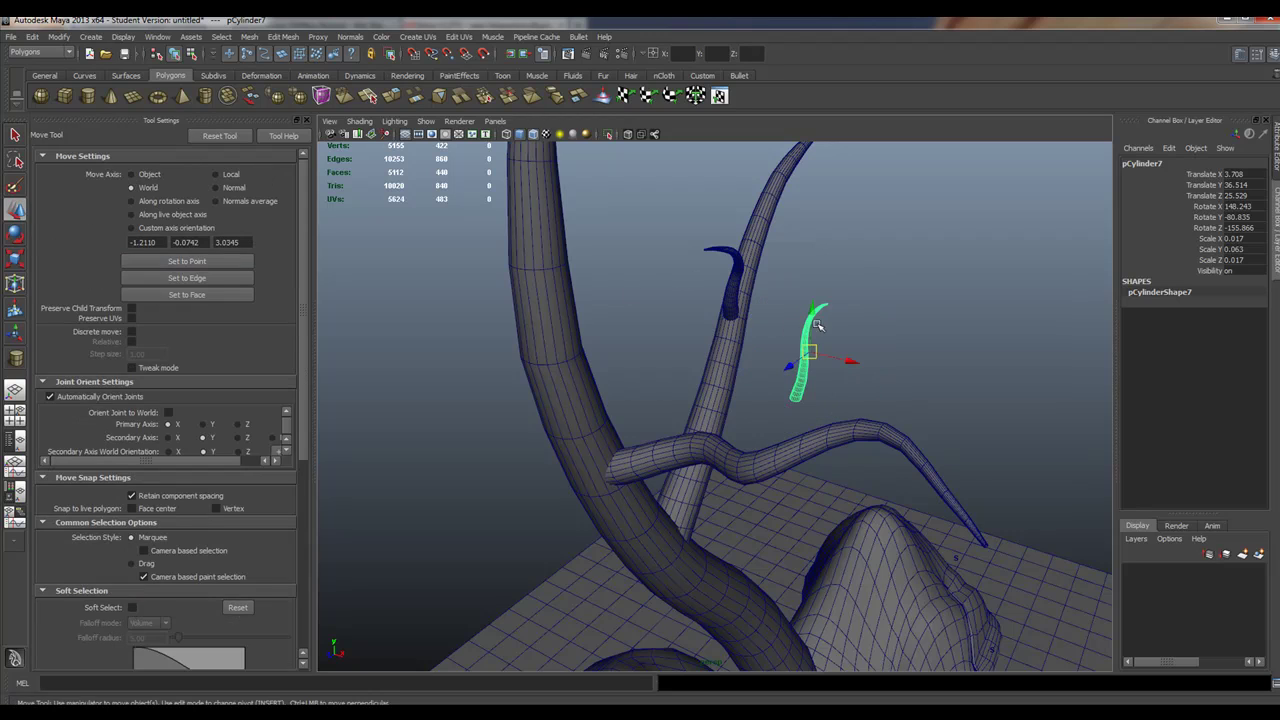
pyautogui.moveTo(816, 324); pyautogui.dragTo(714, 409)
pyautogui.keyDown('alt'); pyautogui.moveTo(714, 409); pyautogui.dragTo(737, 480, button='right'); pyautogui.keyUp('alt')
pyautogui.keyDown('alt'); pyautogui.moveTo(737, 480); pyautogui.dragTo(633, 336); pyautogui.keyUp('alt')
# - Group the upper straight branch with its small twig and center the group's pivot
pyautogui.keyDown('alt'); pyautogui.moveTo(818, 448); pyautogui.dragTo(955, 488); pyautogui.keyUp('alt')
pyautogui.keyDown('alt'); pyautogui.moveTo(679, 502); pyautogui.dragTo(517, 486); pyautogui.keyUp('alt')
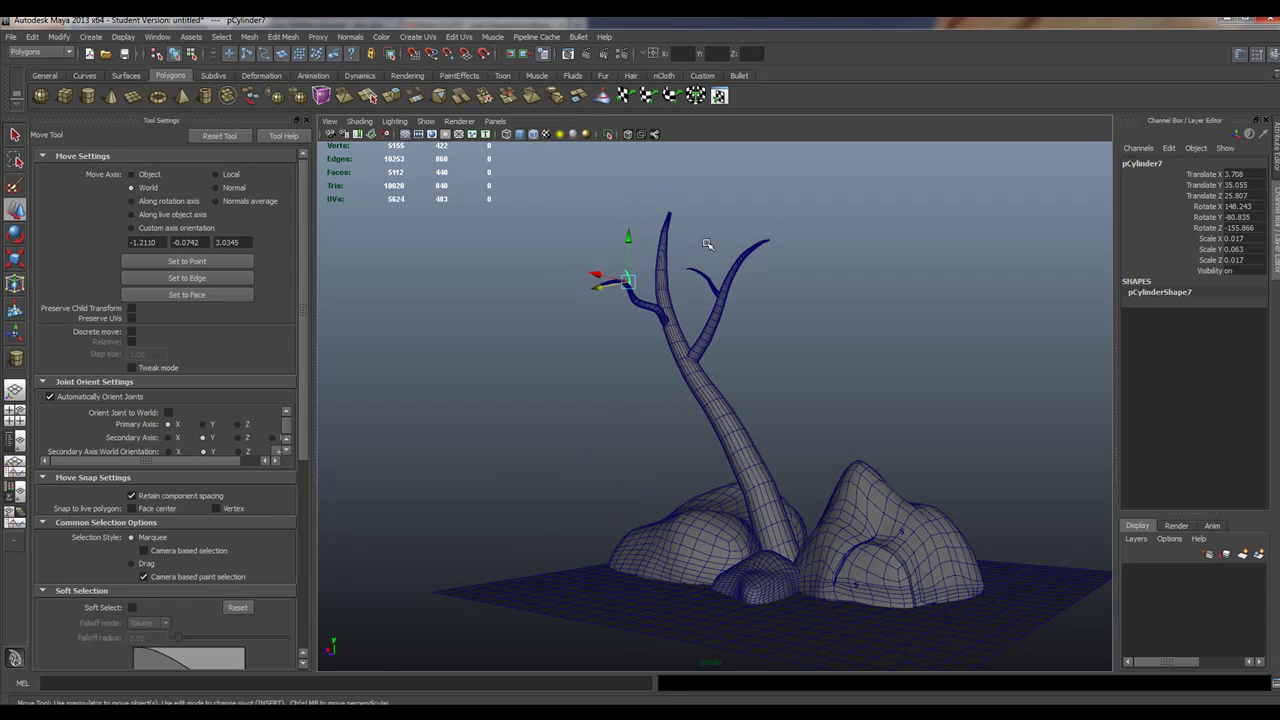
pyautogui.moveTo(741, 315); pyautogui.dragTo(750, 310)
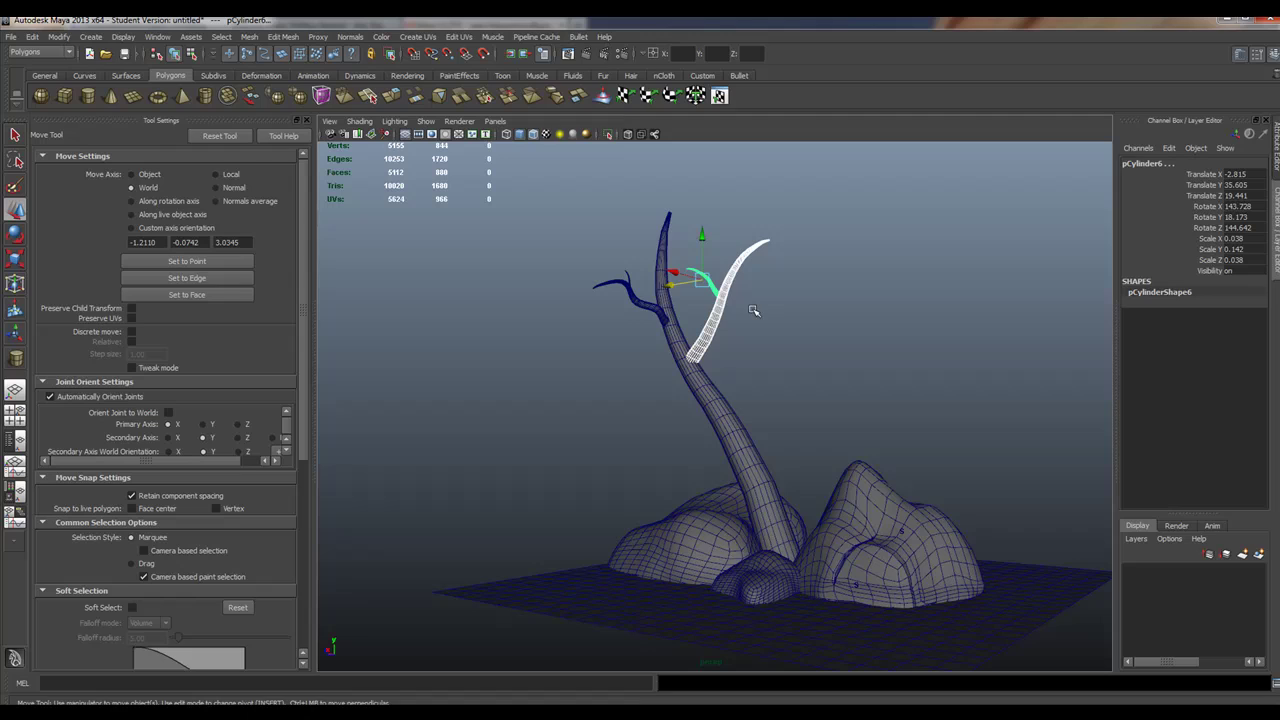
pyautogui.click(58, 37)
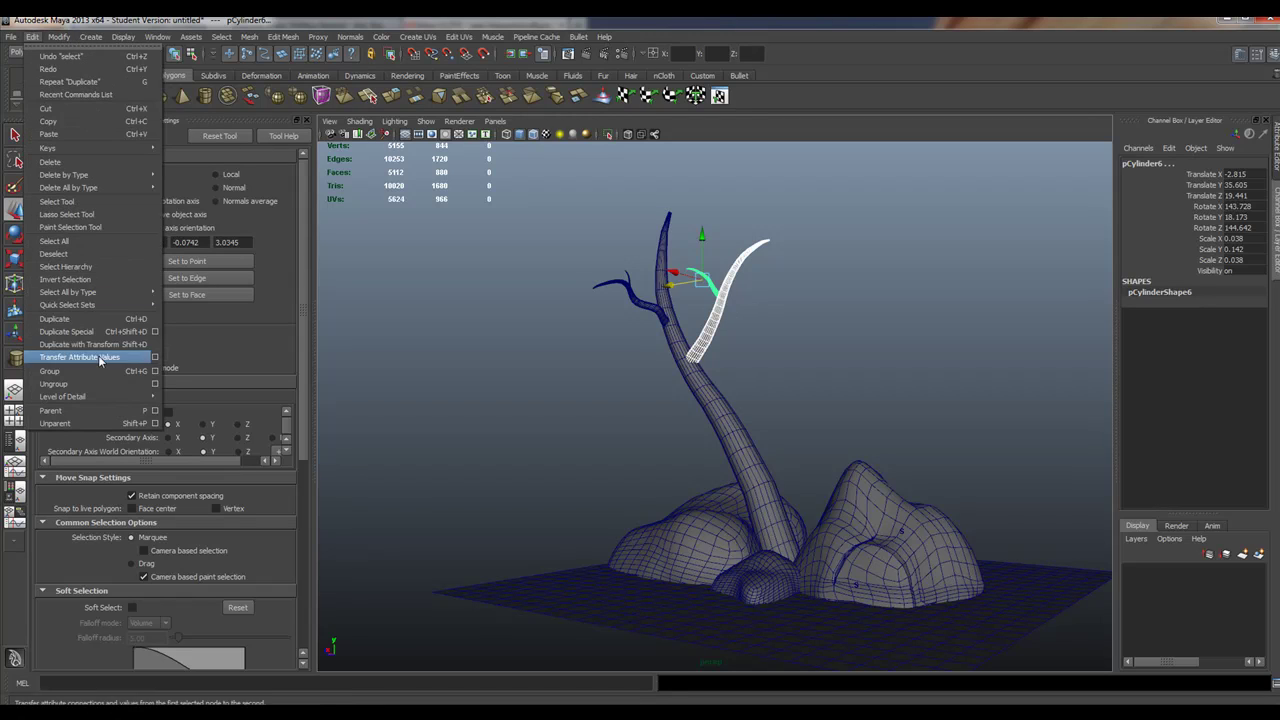
pyautogui.click(125, 368)
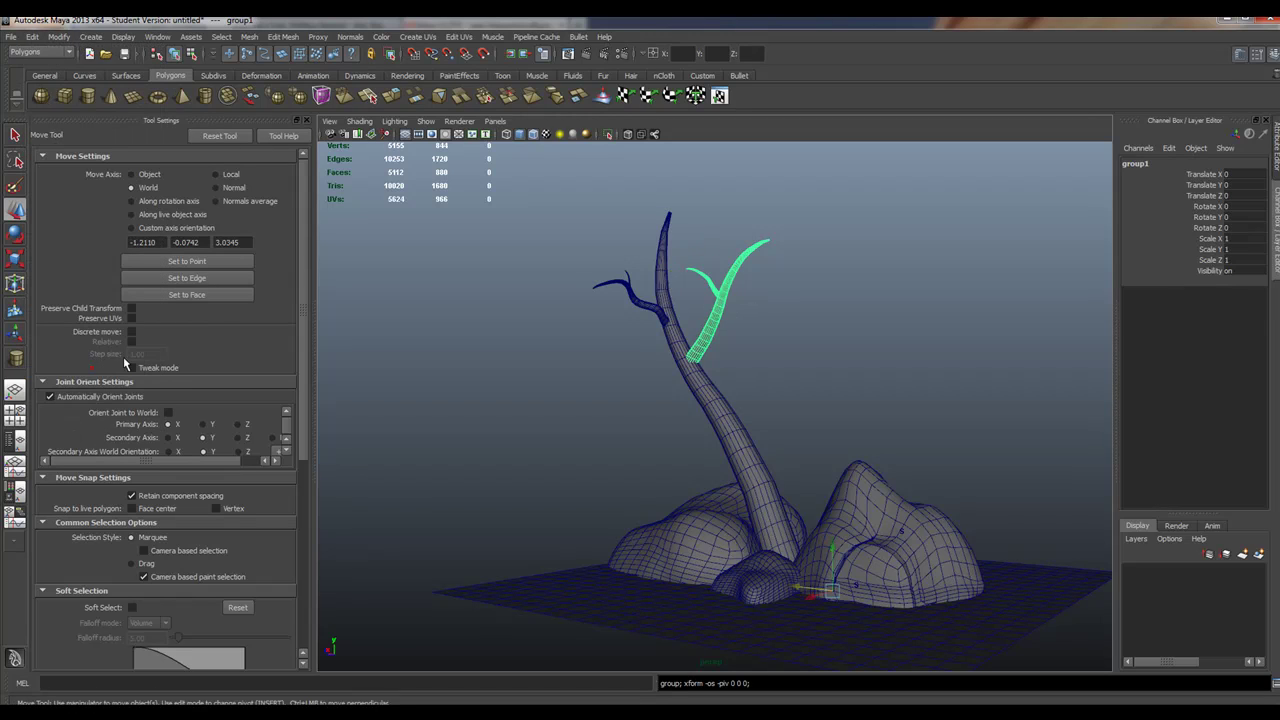
pyautogui.click(60, 37)
pyautogui.click(94, 164)
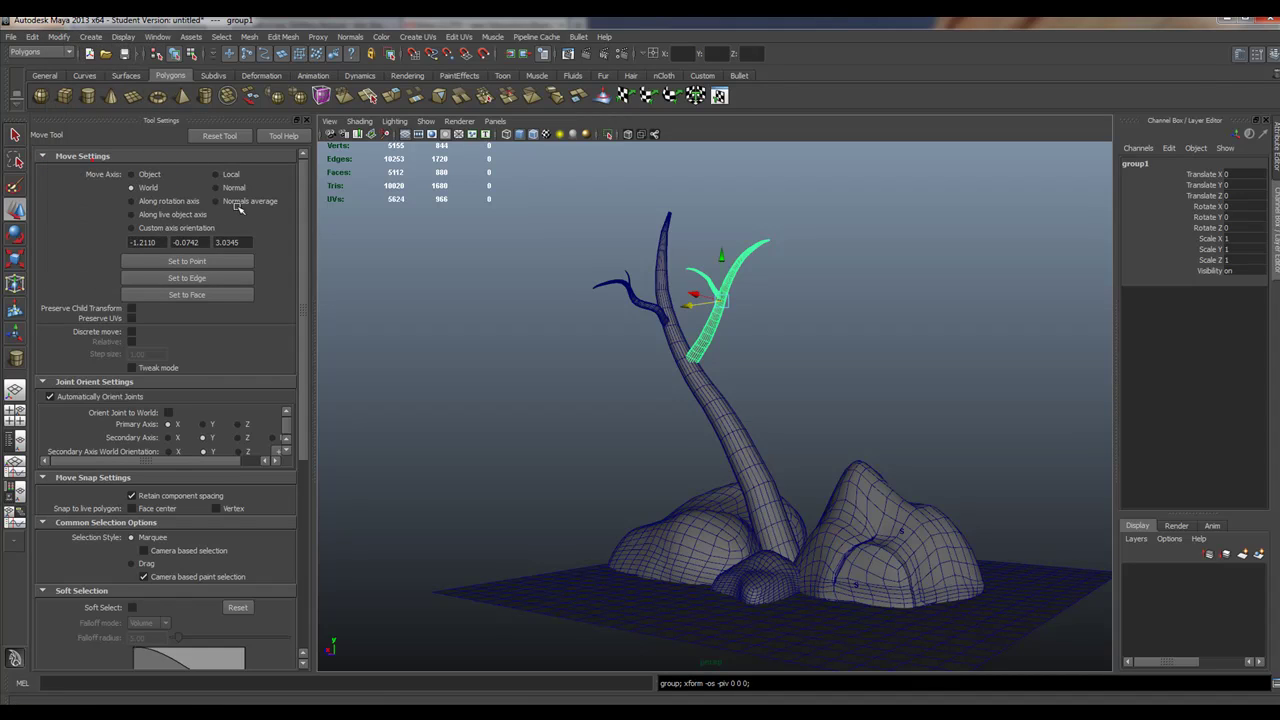
pyautogui.press('e')
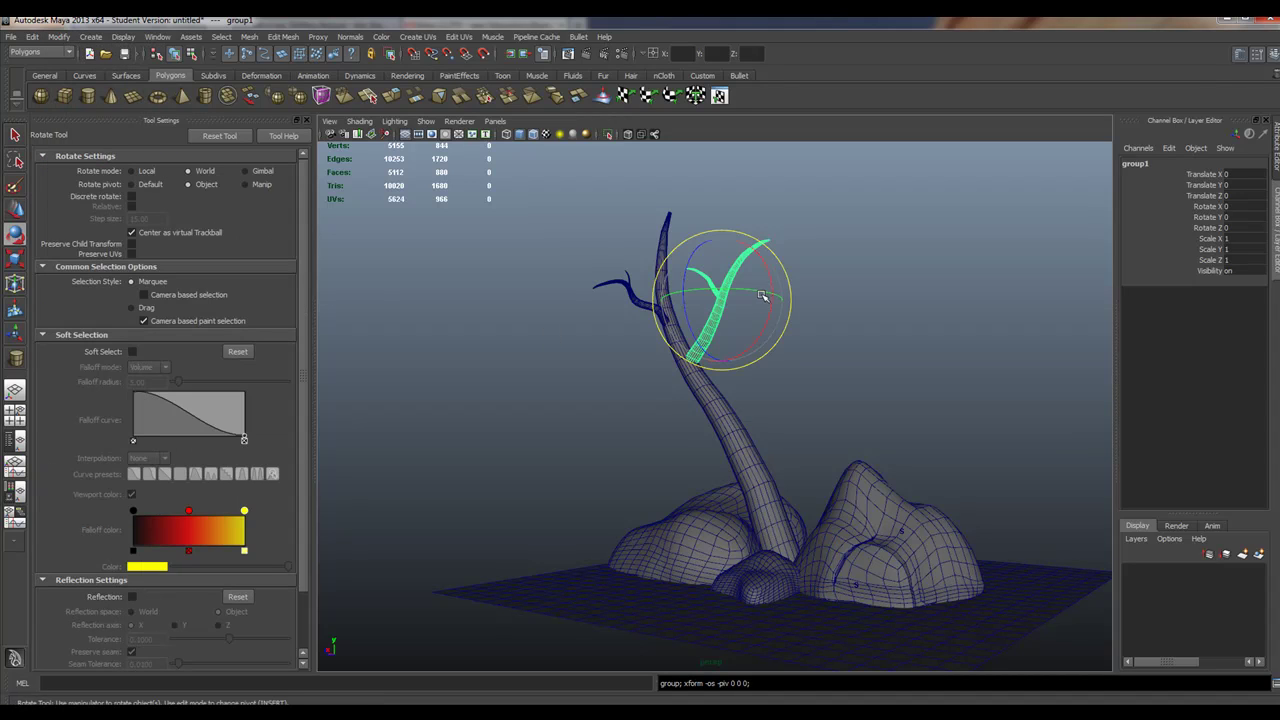
pyautogui.moveTo(762, 296); pyautogui.dragTo(665, 291)
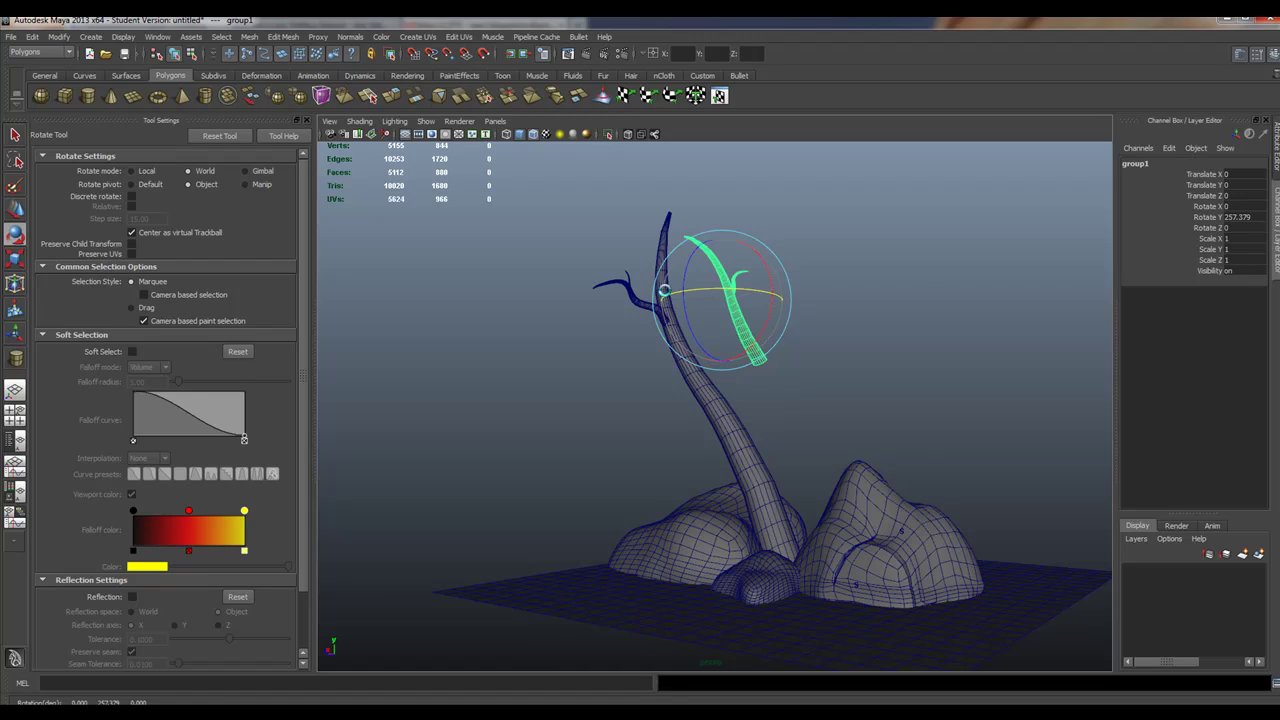
pyautogui.hotkey('ctrl', 's')
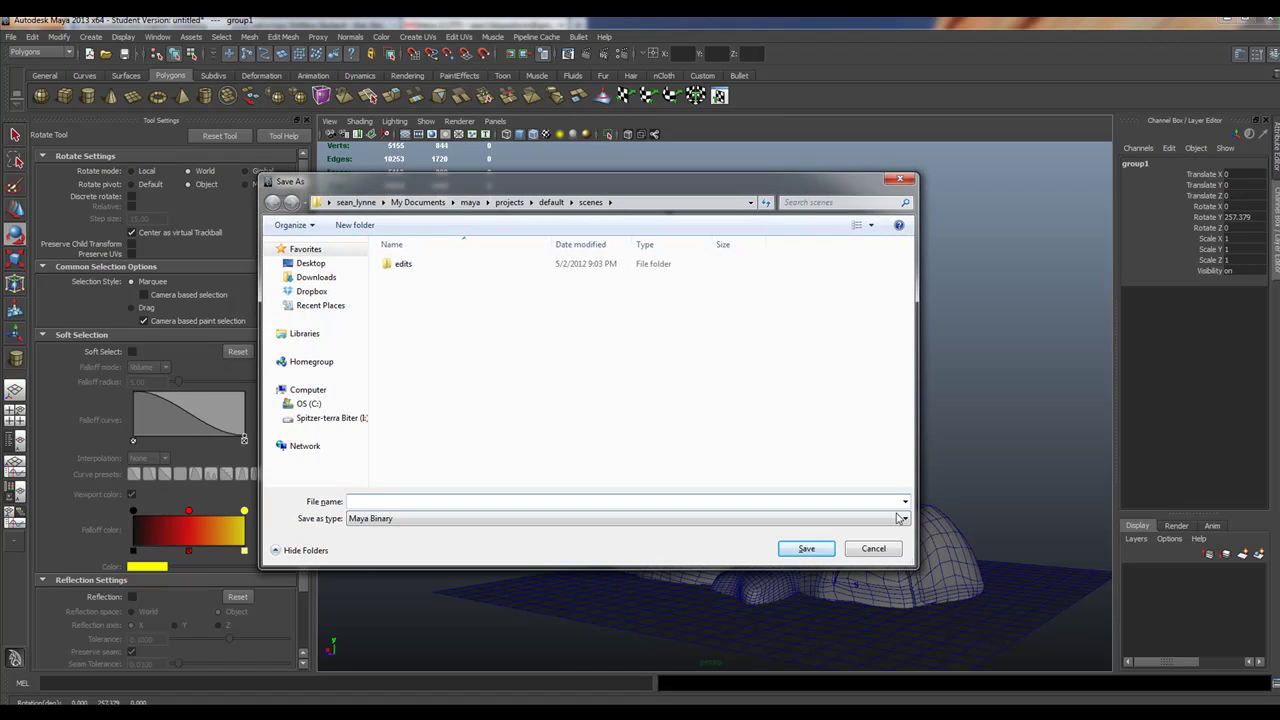
pyautogui.click(873, 549)
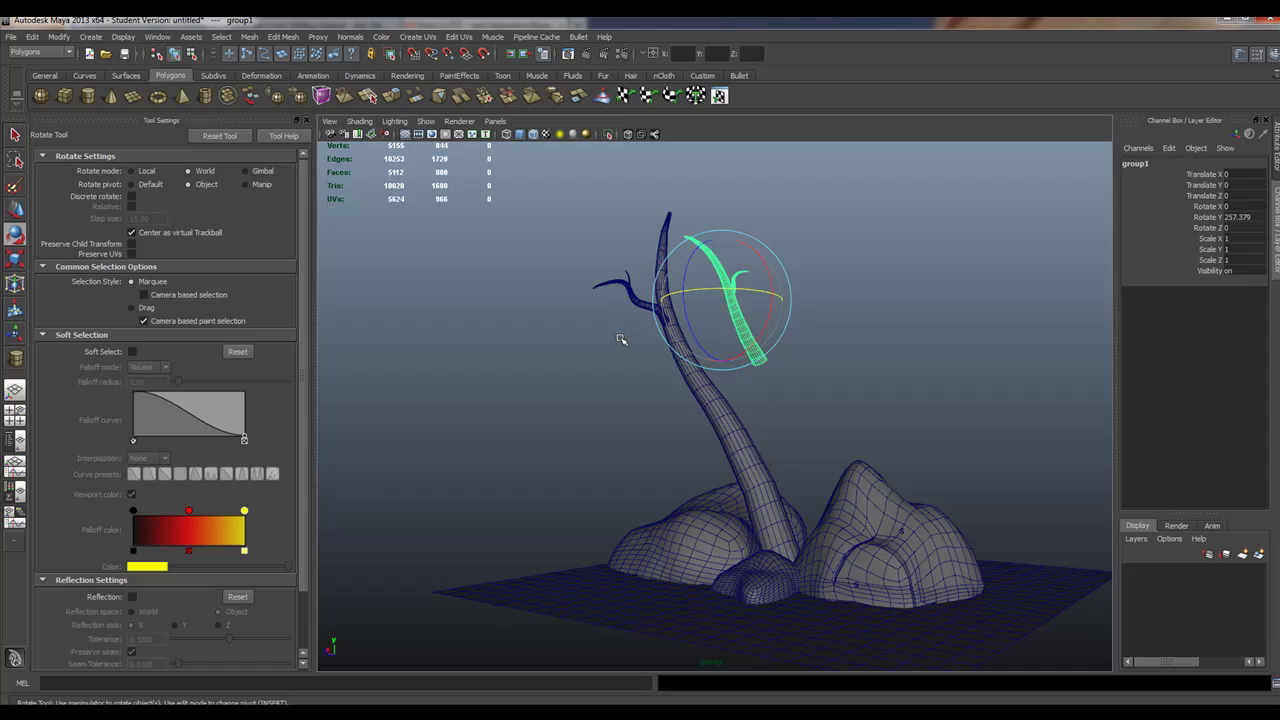
pyautogui.hotkey('ctrl', 'z')
# - Duplicate the branch group and place the copy beside the lower trunk at Translate Y -12.015, Z 7.802, rotated to 180, -86.167, 134.356
pyautogui.hotkey('ctrl', 'd')
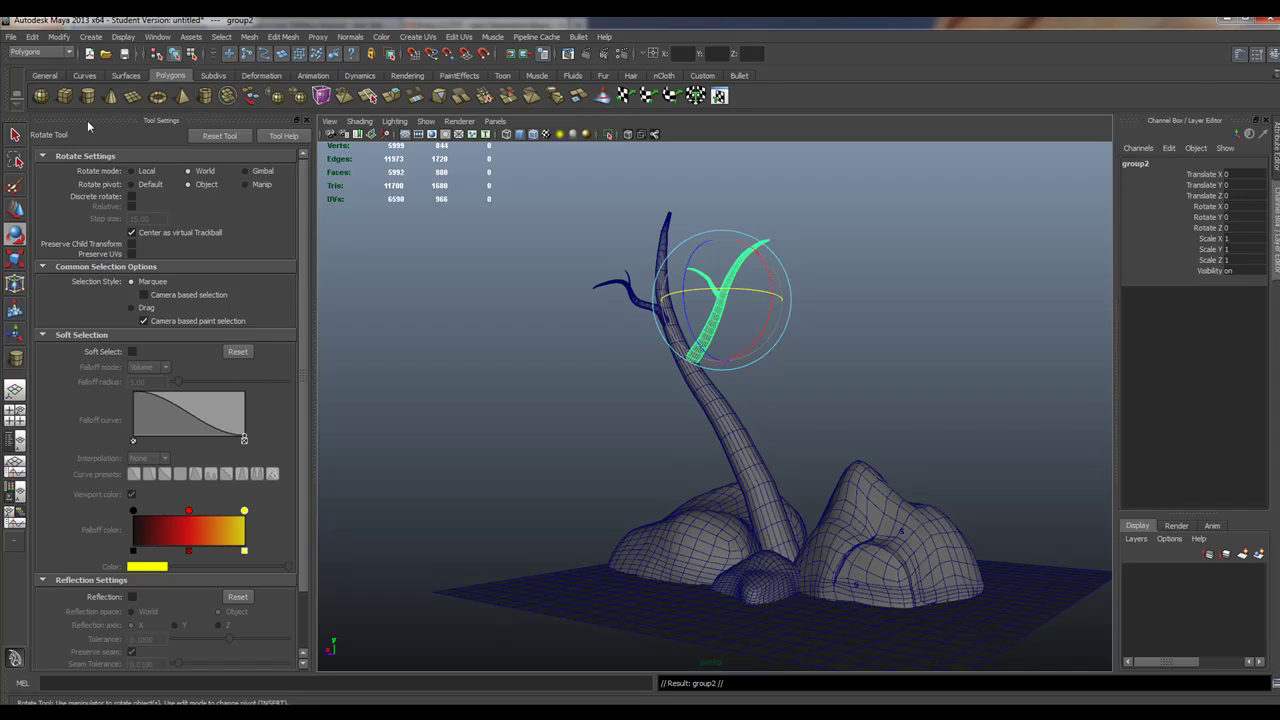
pyautogui.moveTo(736, 288); pyautogui.dragTo(597, 294)
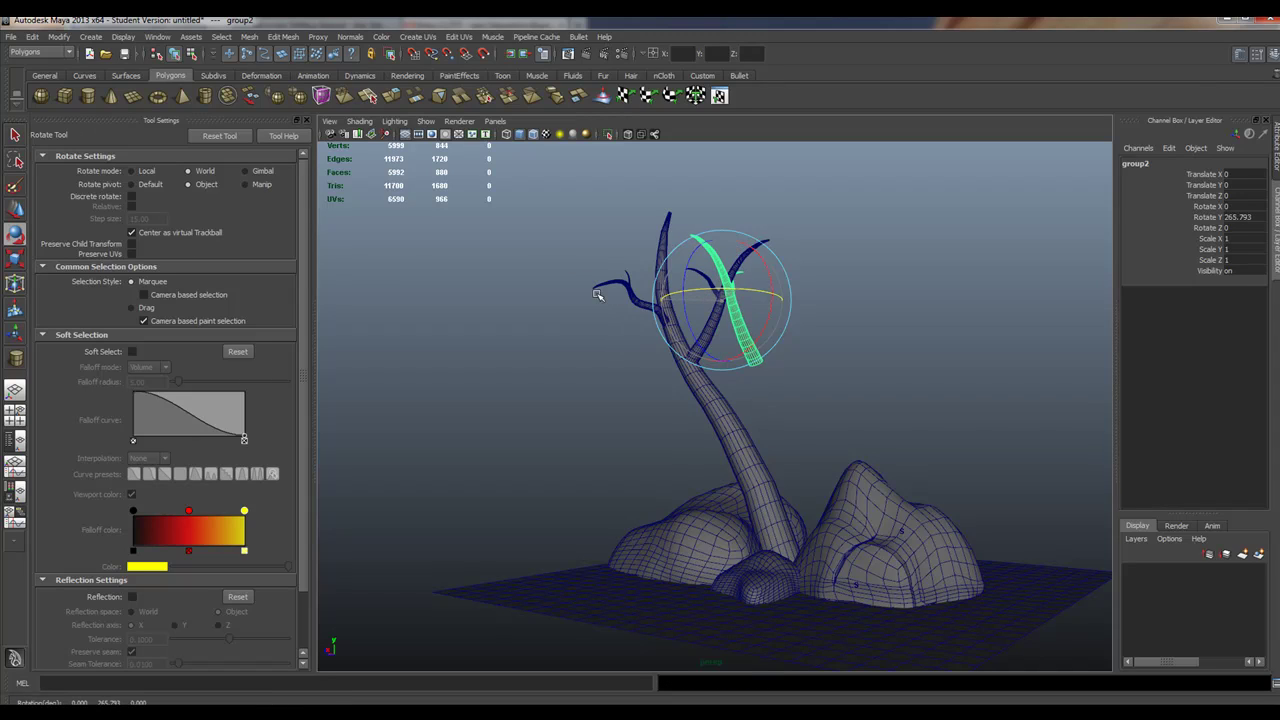
pyautogui.click(15, 207)
pyautogui.moveTo(717, 257); pyautogui.dragTo(759, 355)
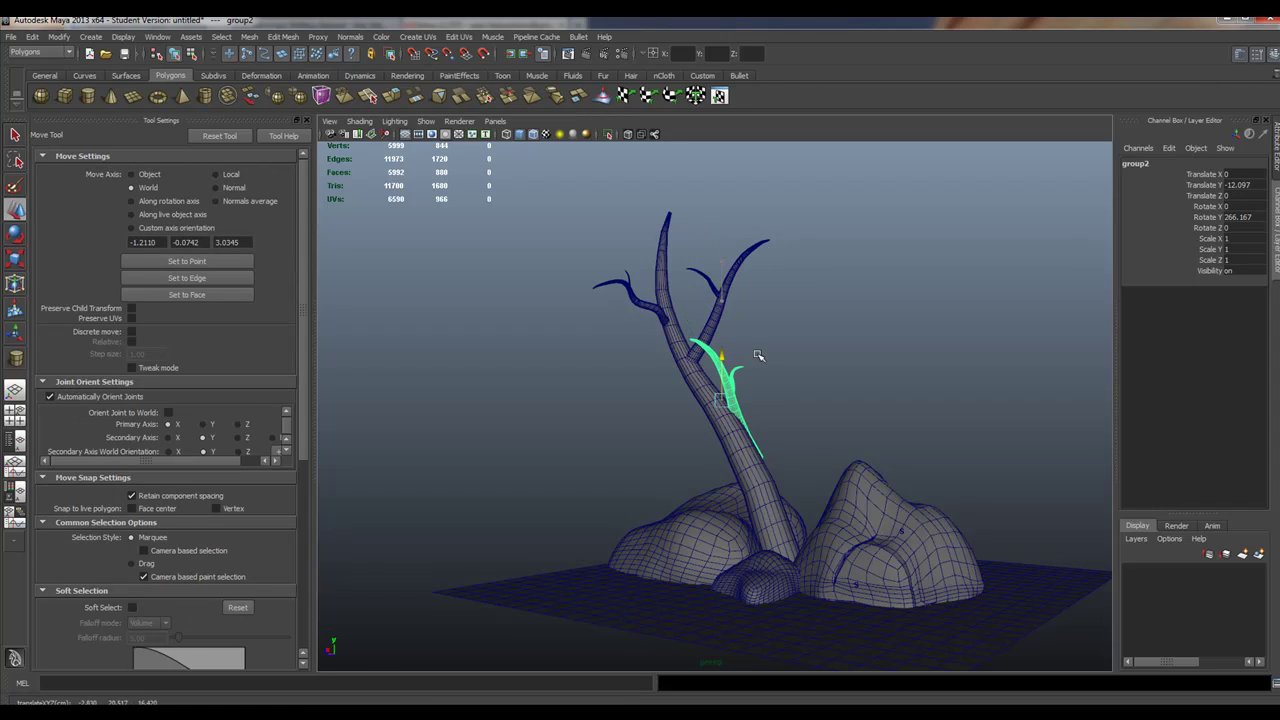
pyautogui.moveTo(684, 401); pyautogui.dragTo(632, 398)
pyautogui.press('e')
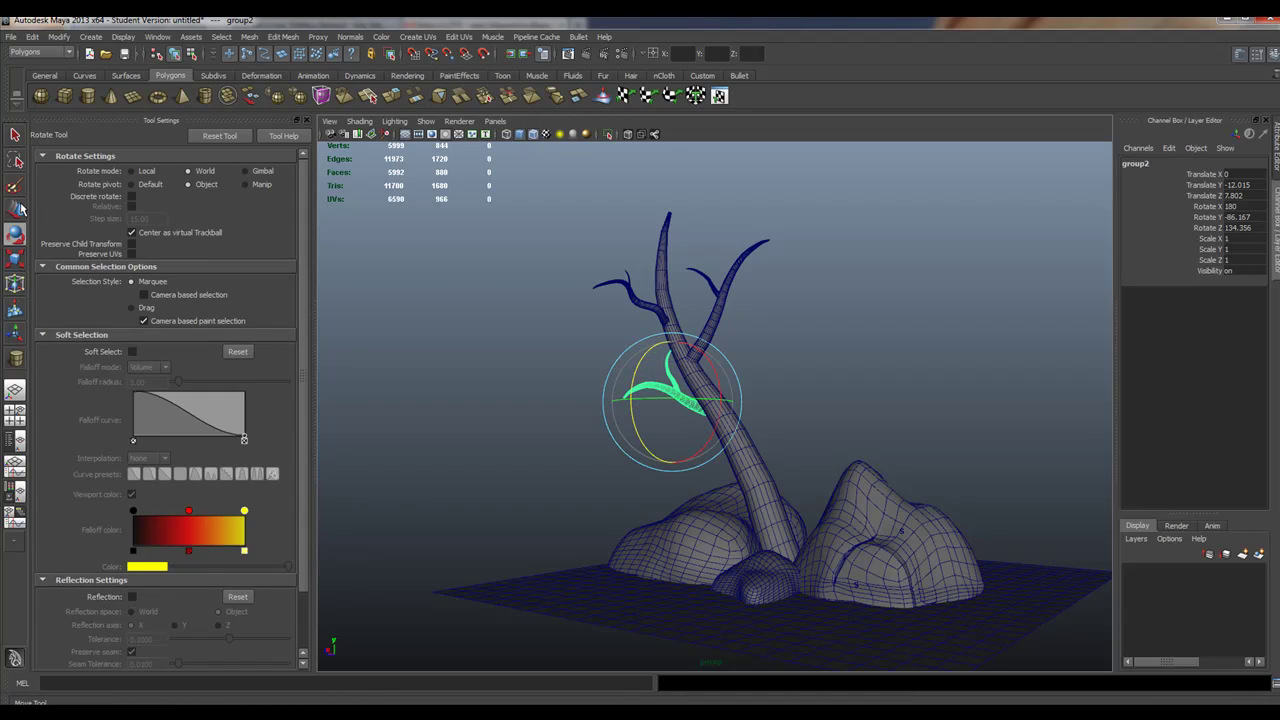
pyautogui.click(15, 209)
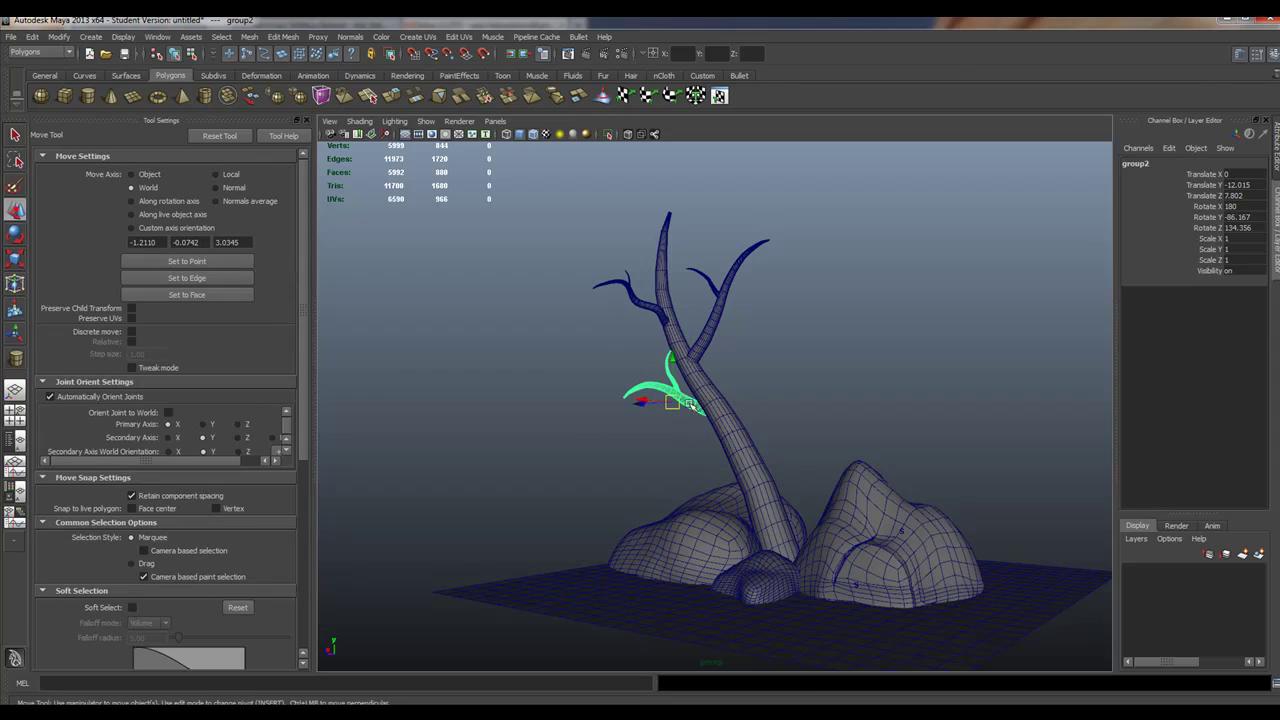
pyautogui.moveTo(641, 404); pyautogui.dragTo(700, 438)
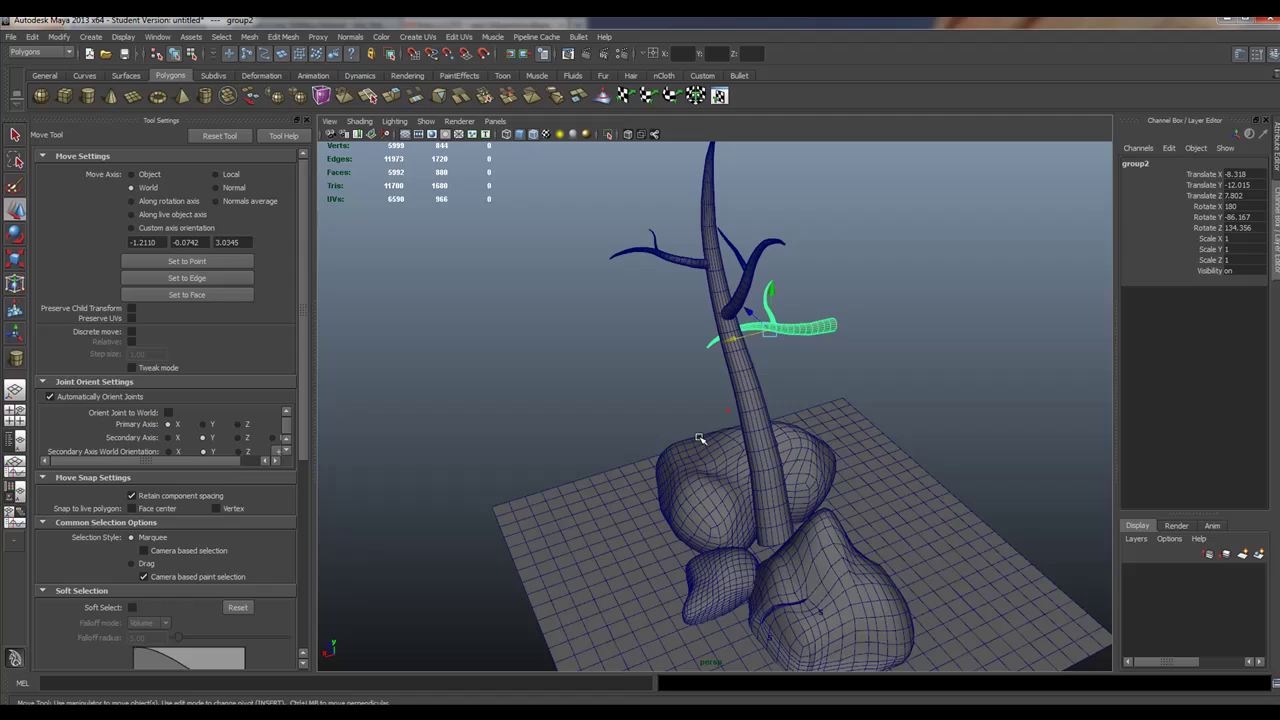
pyautogui.hotkey('ctrl', 'z')
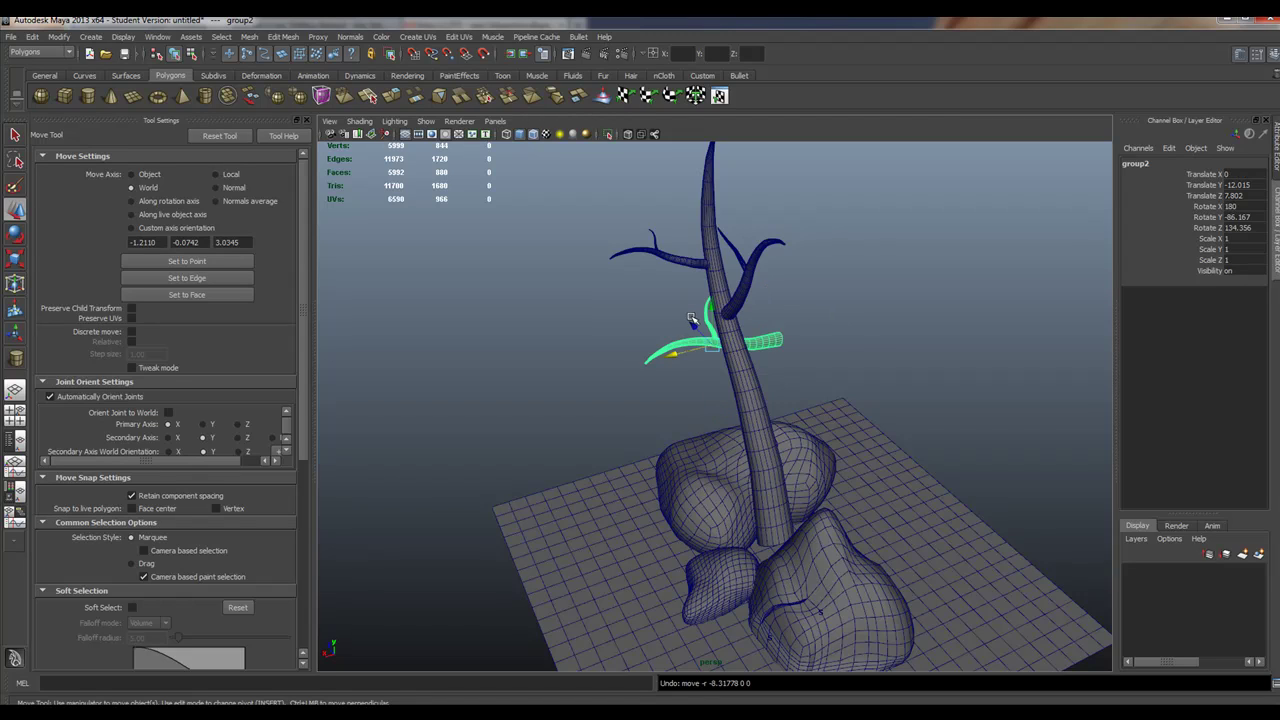
# - Set the copied branch's base on the trunk at Translate X 8.074, Z 2.789, rotated to -172.836, -8.738, 123.234, and deselect it
pyautogui.moveTo(691, 318); pyautogui.dragTo(607, 343)
pyautogui.click(15, 234)
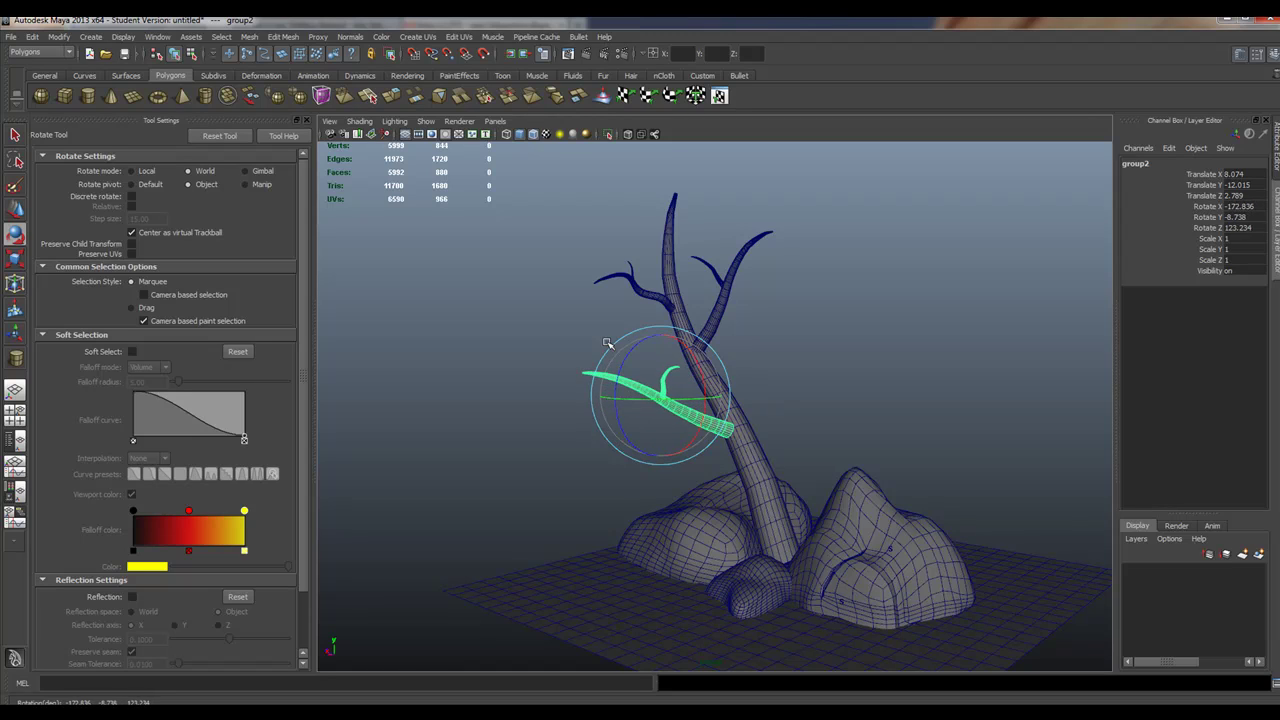
pyautogui.click(930, 328)
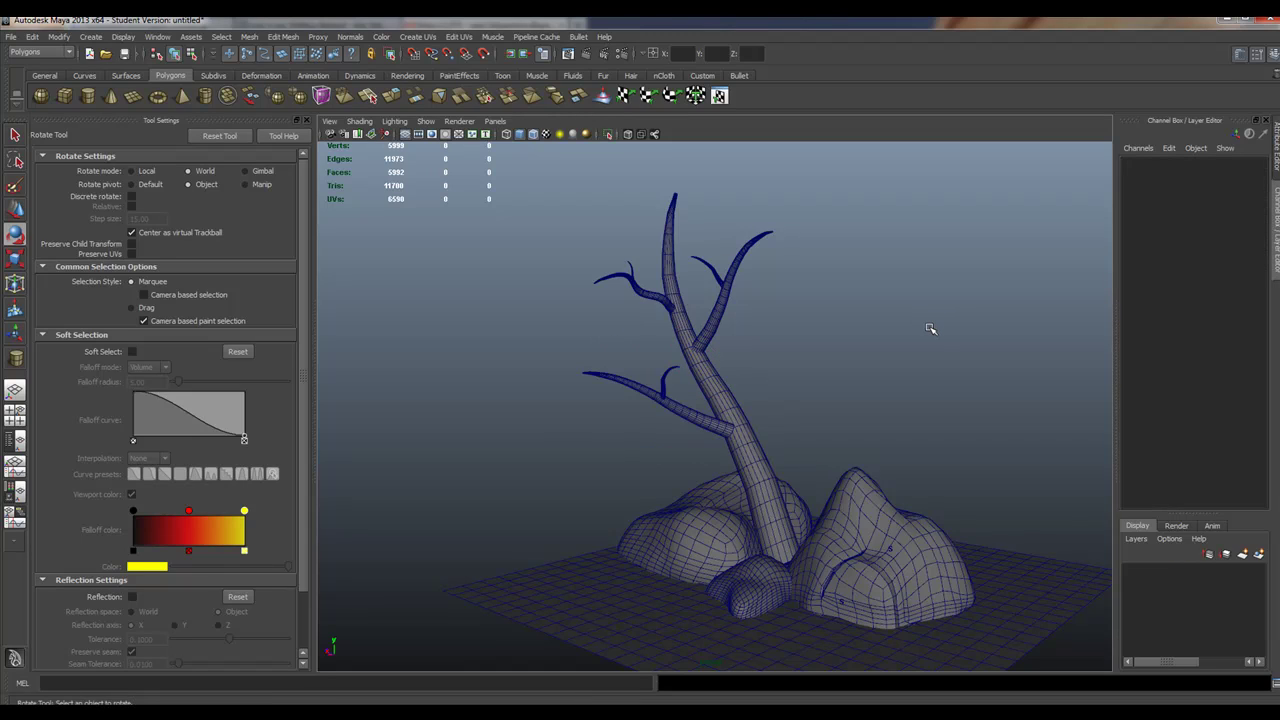